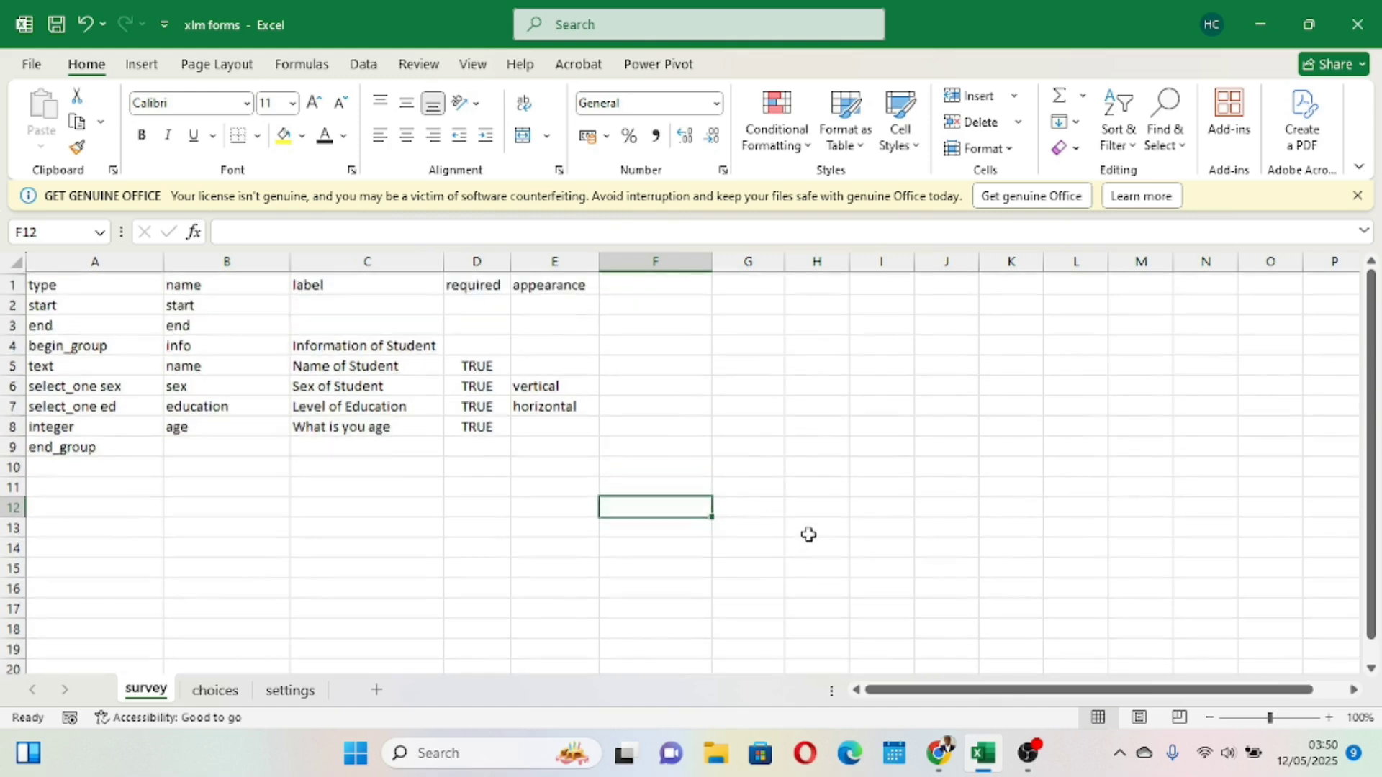
- Review the contents of the survey, choices and settings sheets of the XLSForm workbook
scroll(808, 534, down, 1)
scroll(809, 534, up, 1)
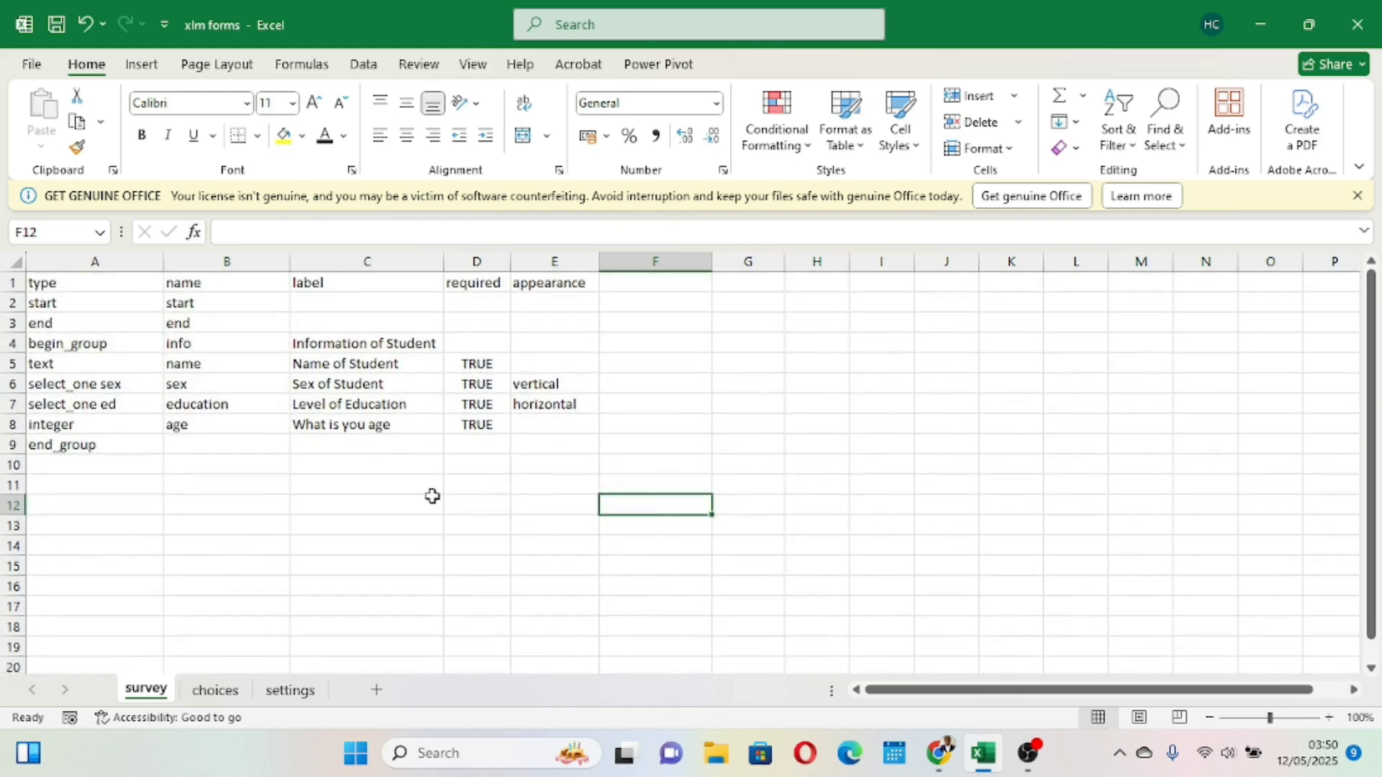
click(208, 695)
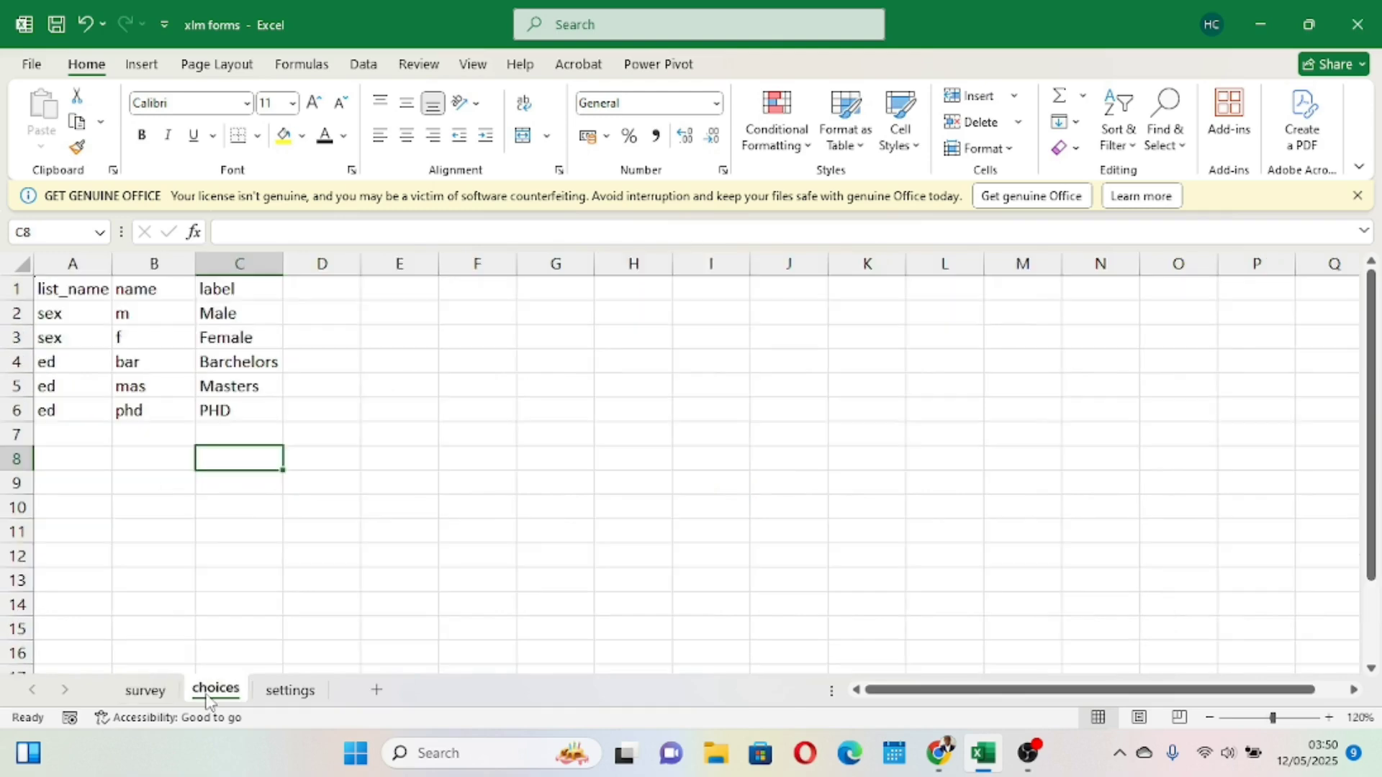
click(152, 695)
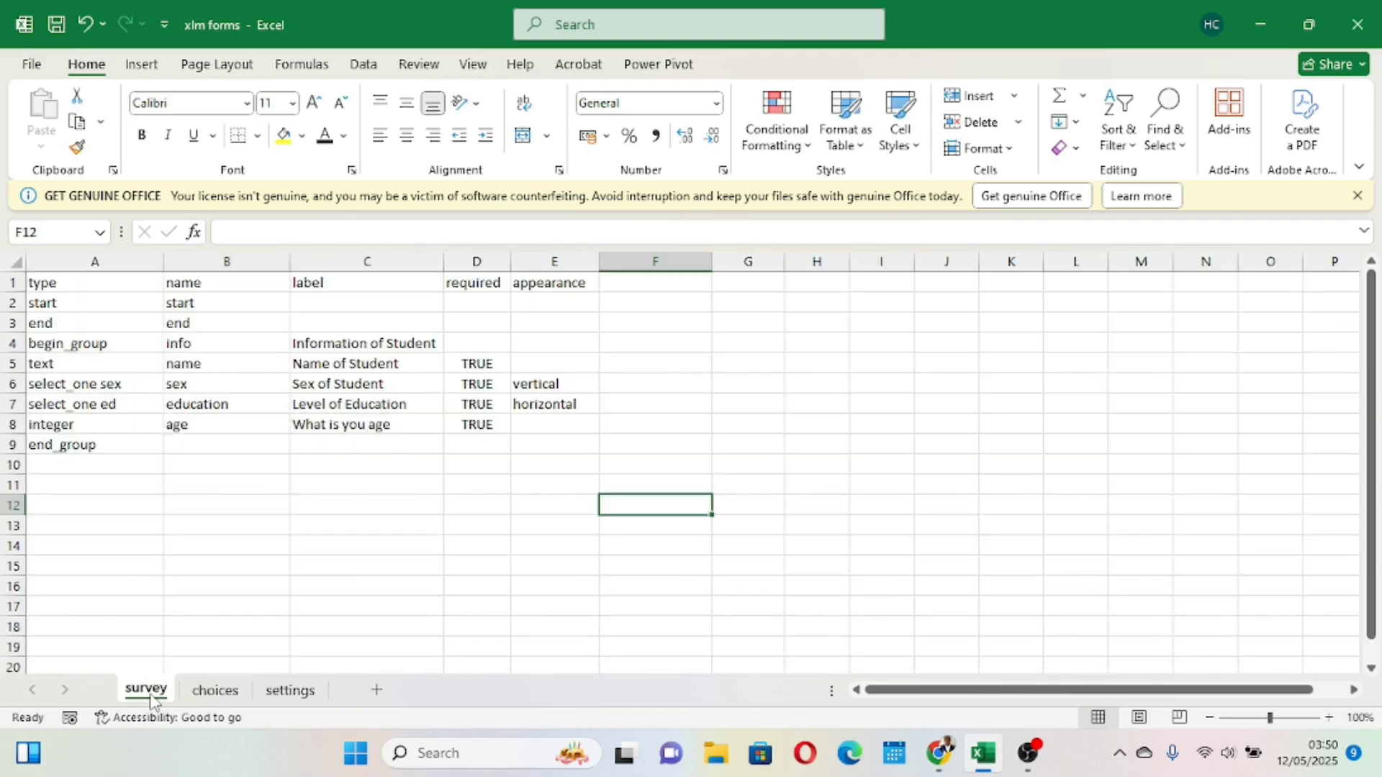
click(219, 695)
click(284, 691)
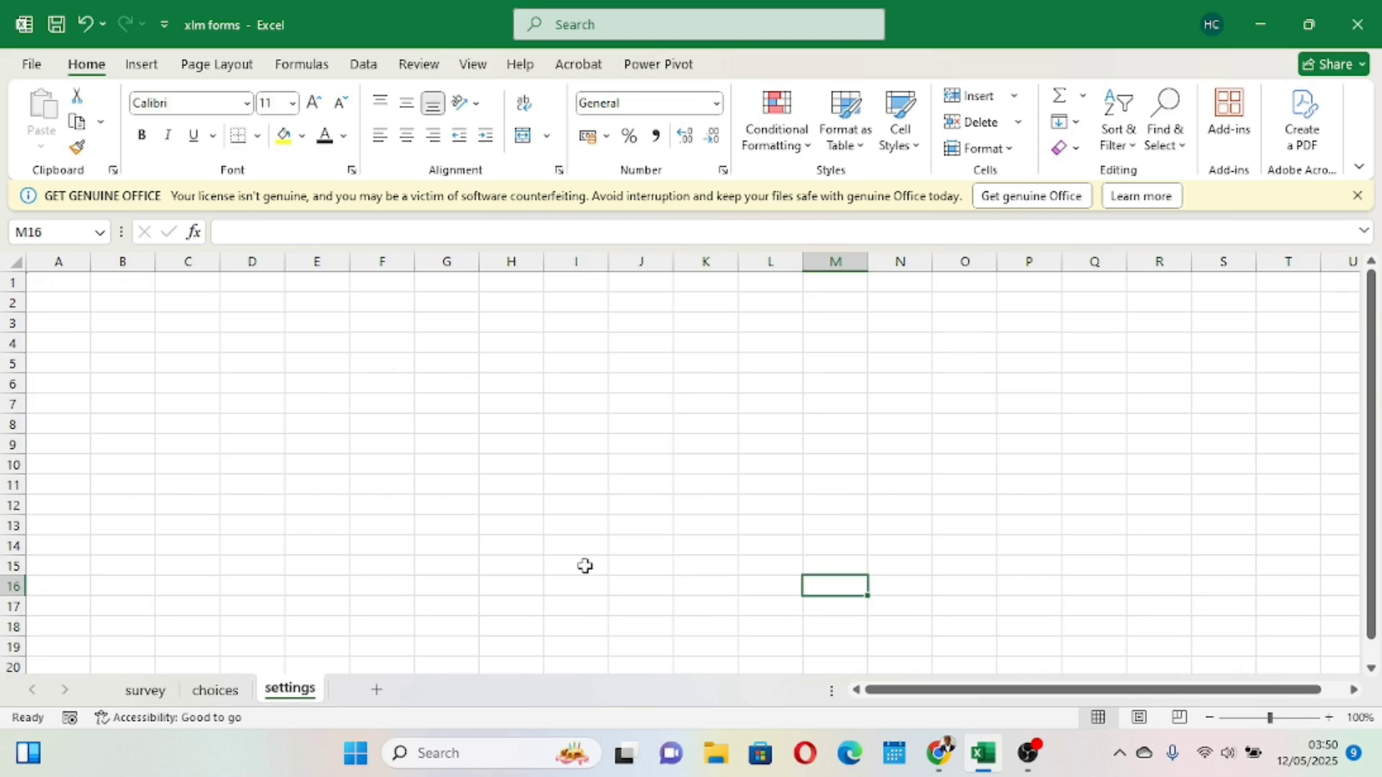
click(153, 693)
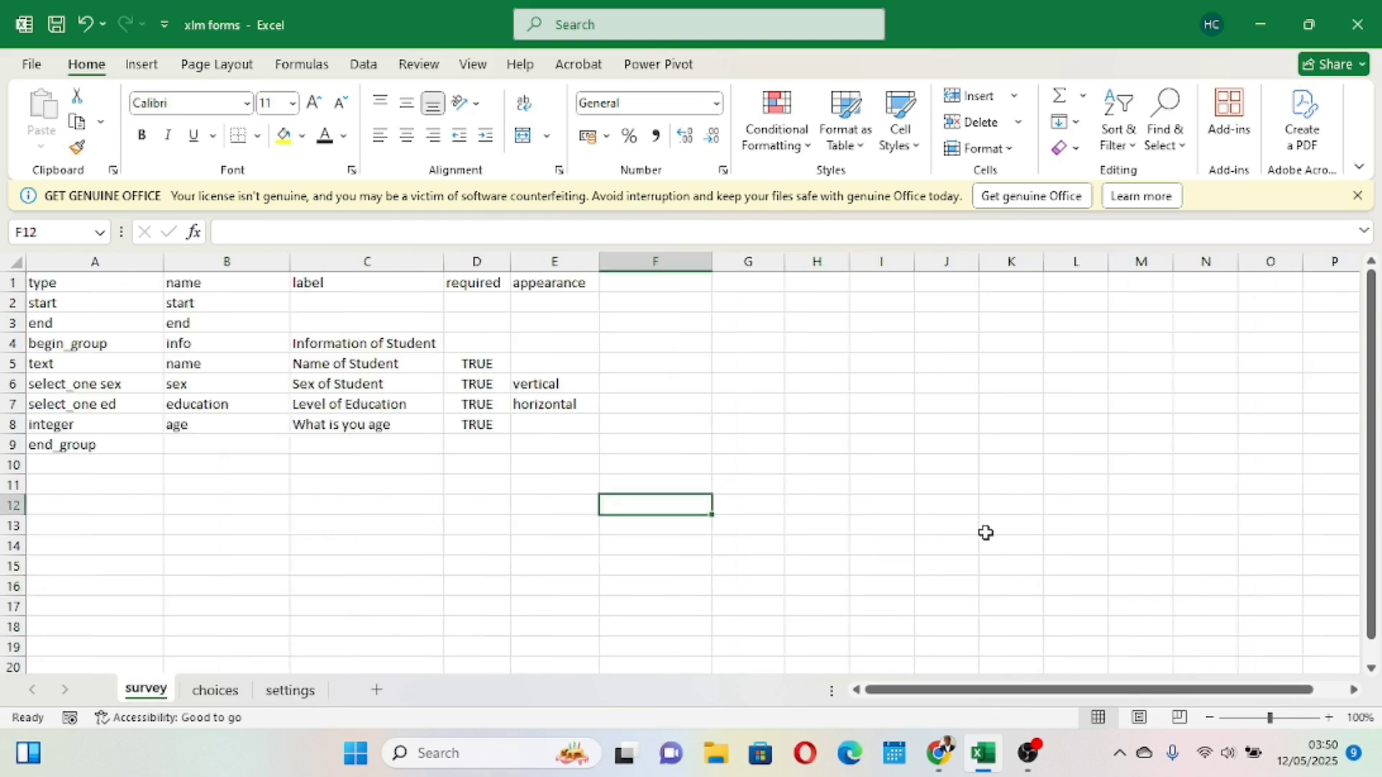
- Look over the KoboToolbox project-creation options and the XLSForm Online converter page in the browser, then return to the workbook
click(939, 753)
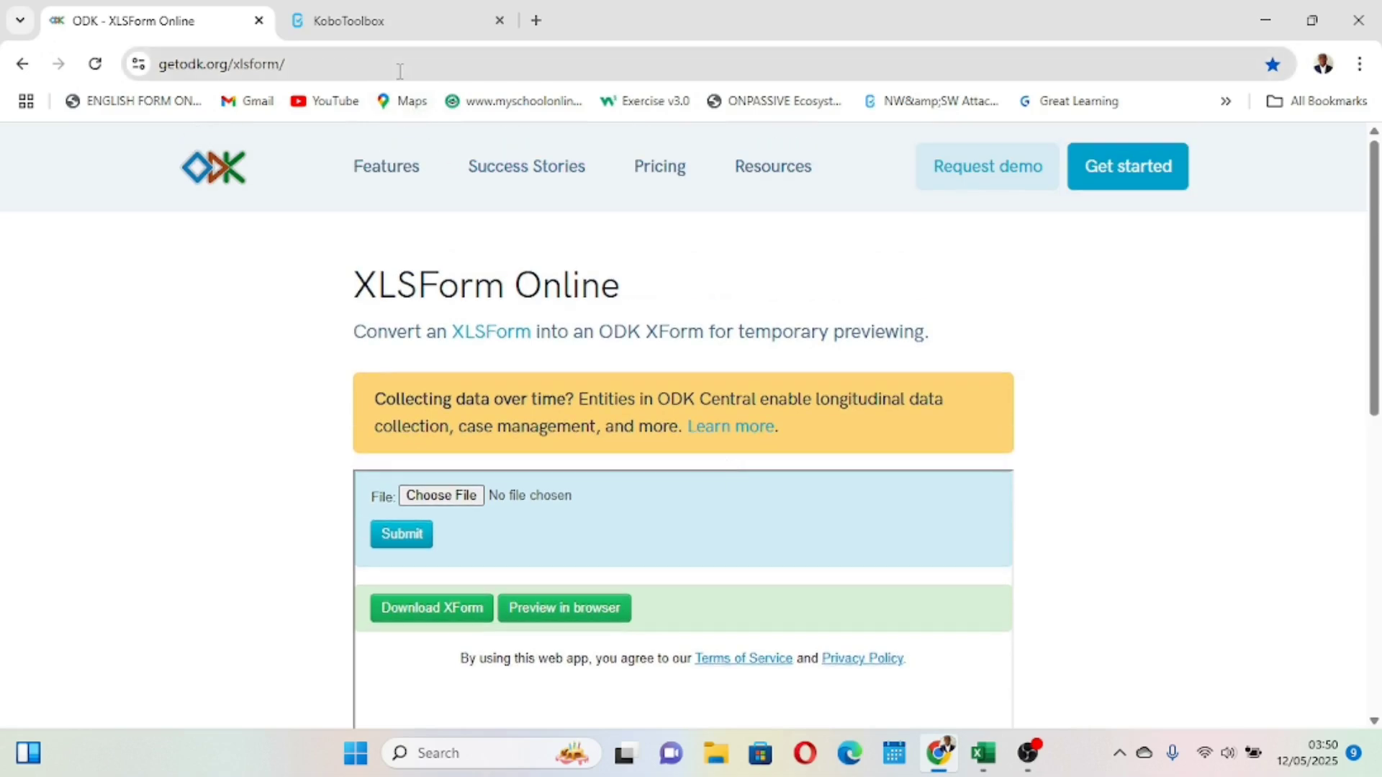
click(386, 22)
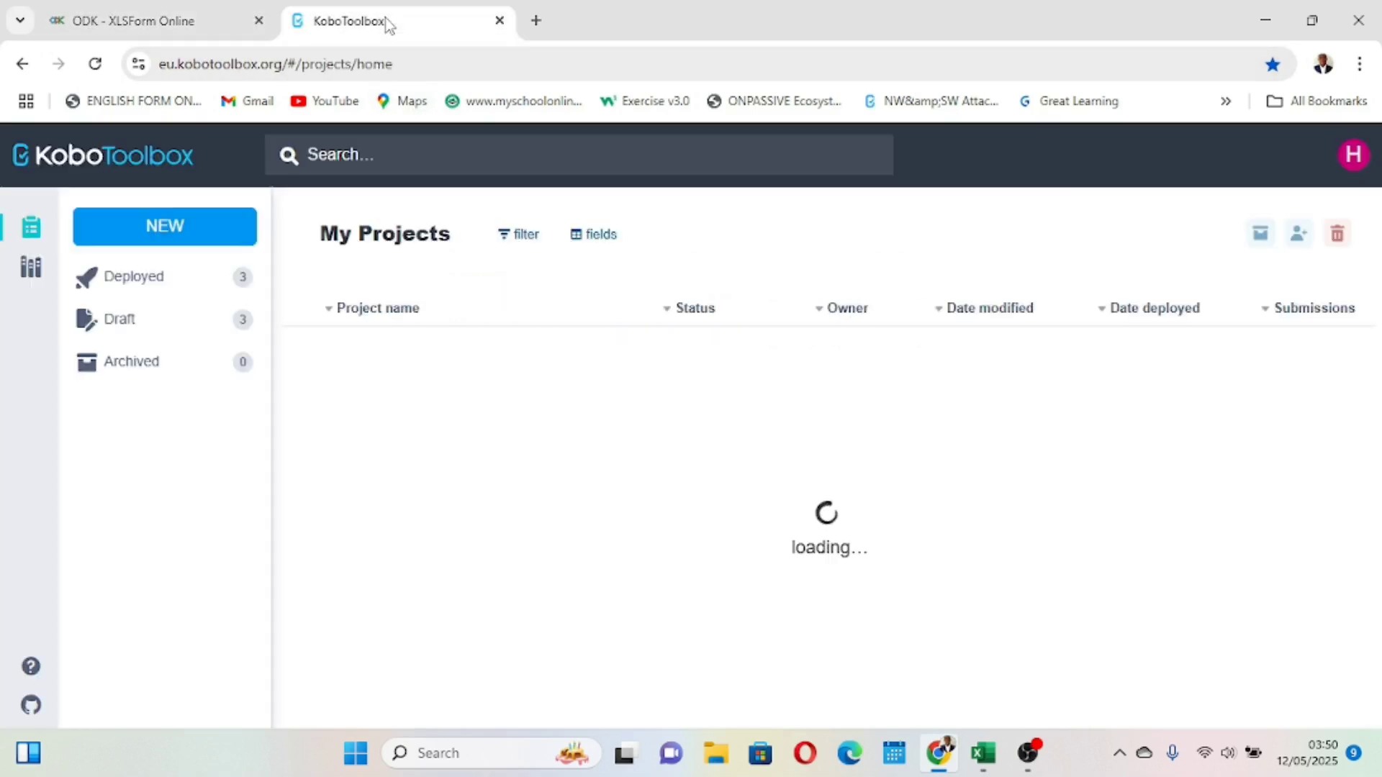
click(167, 226)
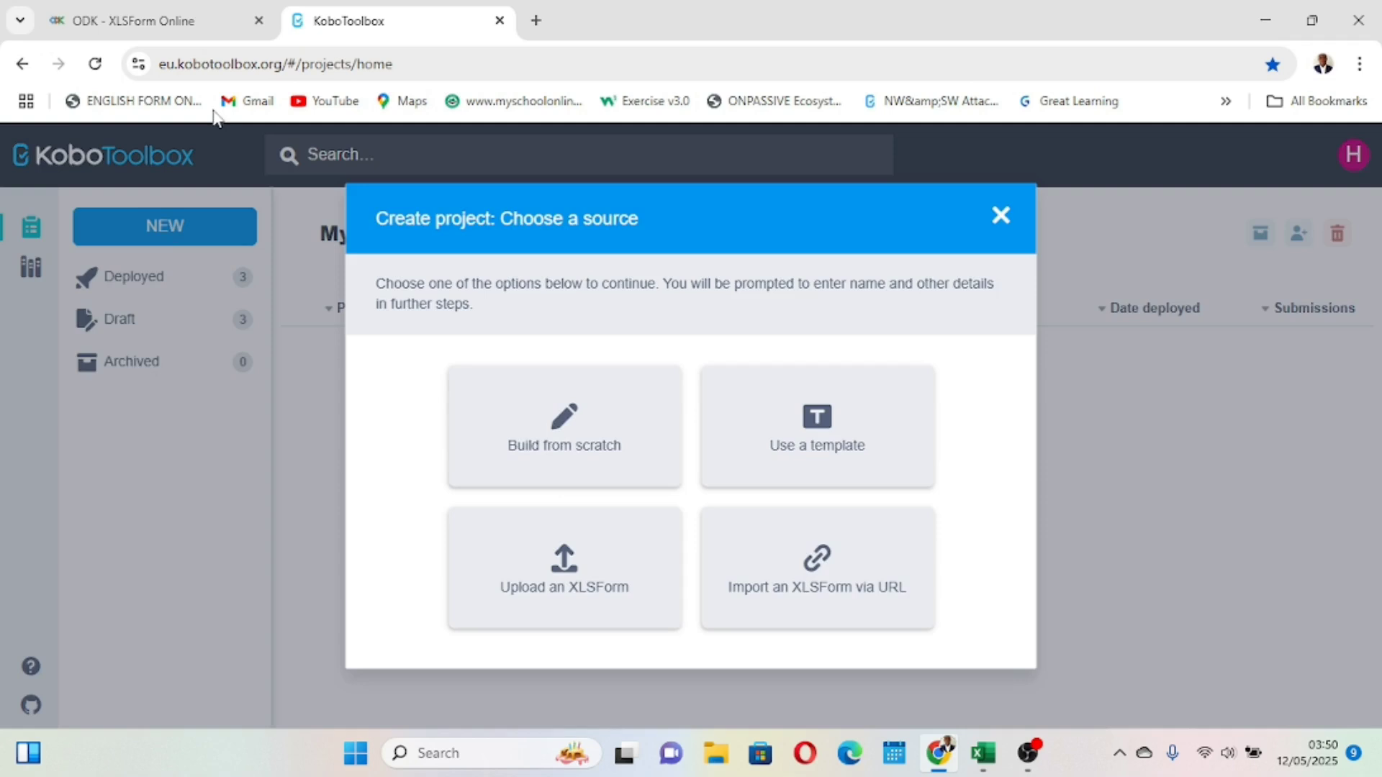
click(148, 22)
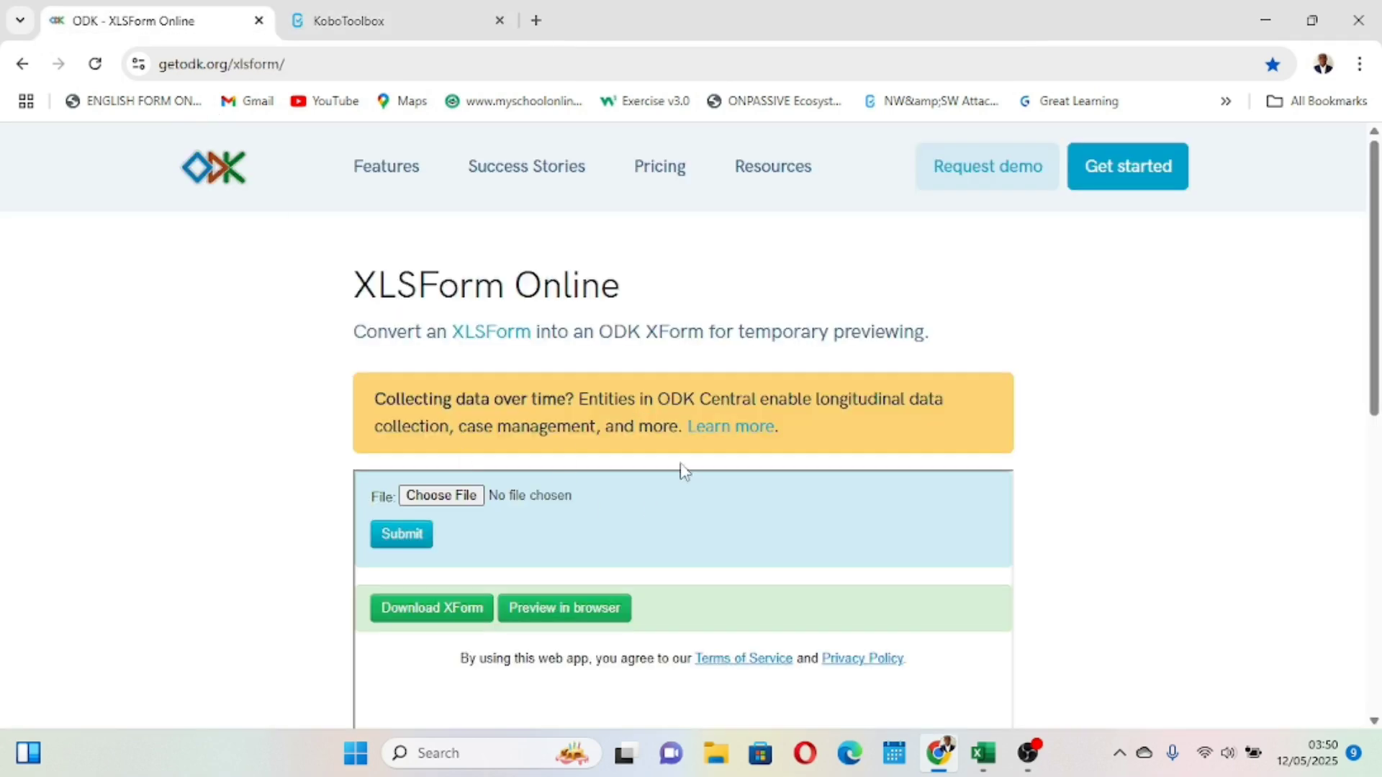
mouse_move(983, 753)
click(1002, 671)
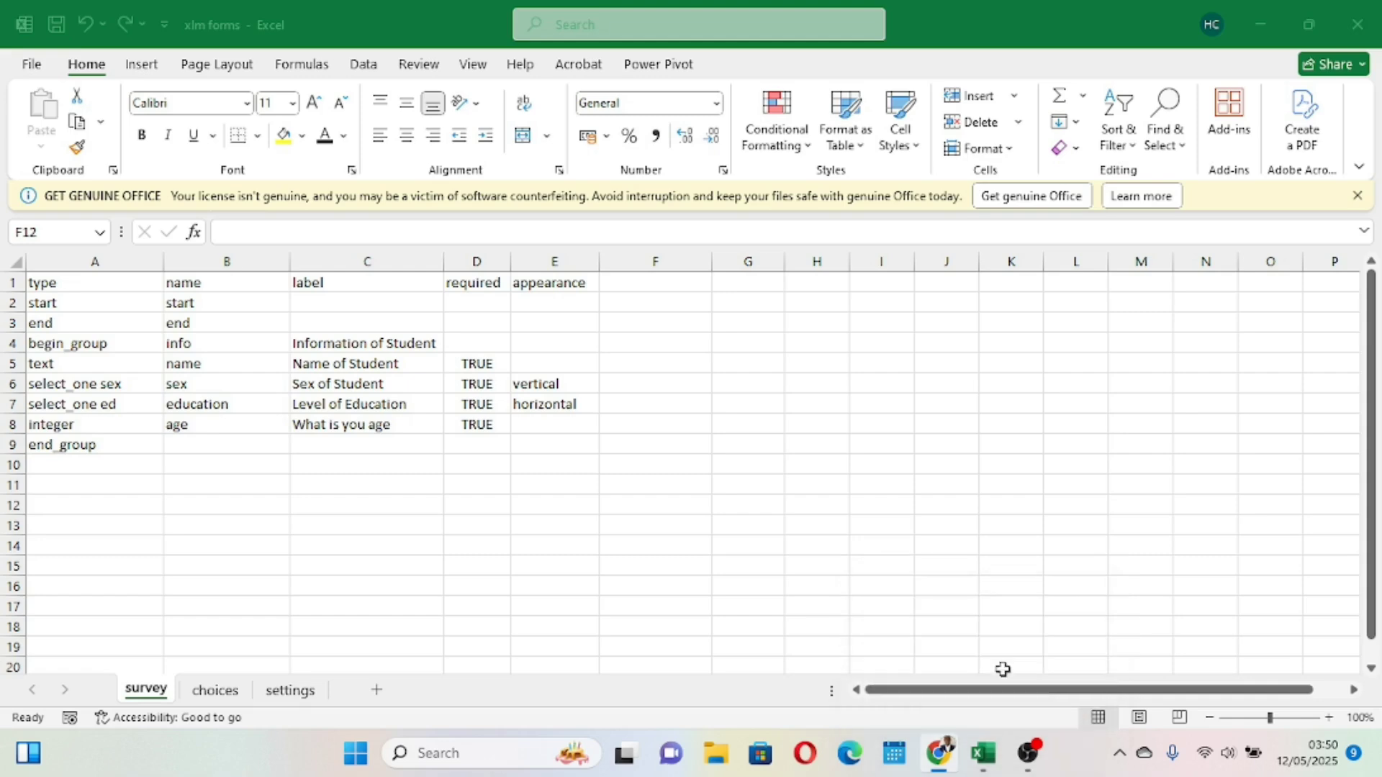
- Add two new question rows of type integer below end_group on the survey sheet
click(74, 465)
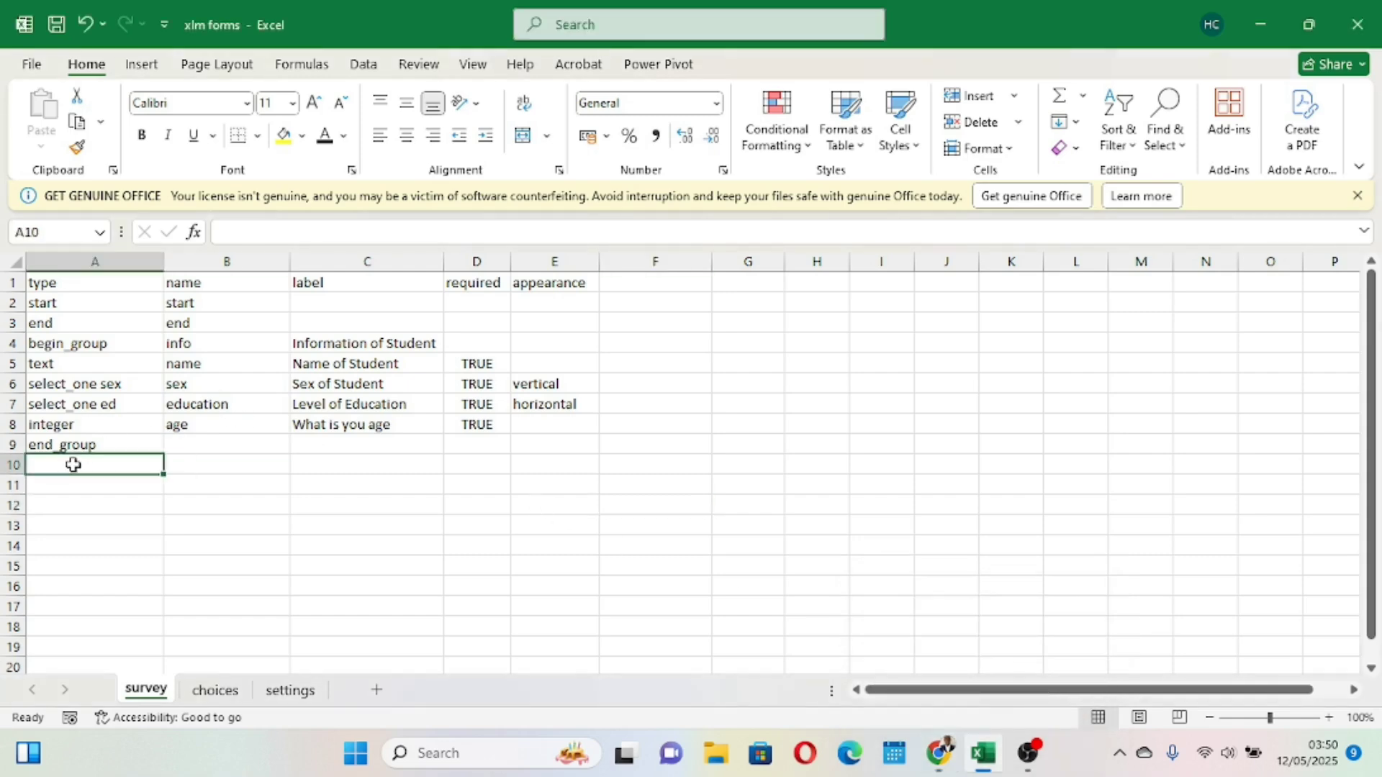
text(integer)
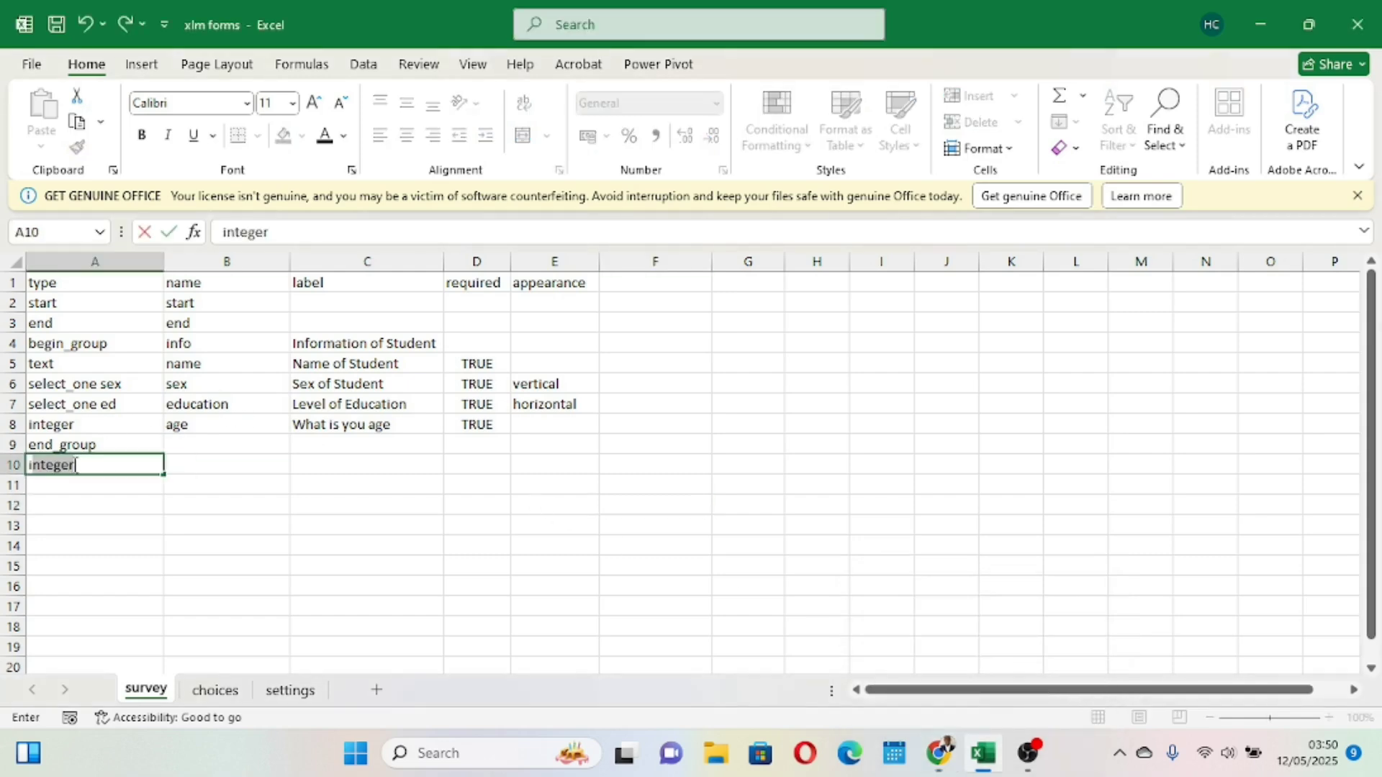
click(80, 488)
text(integer)
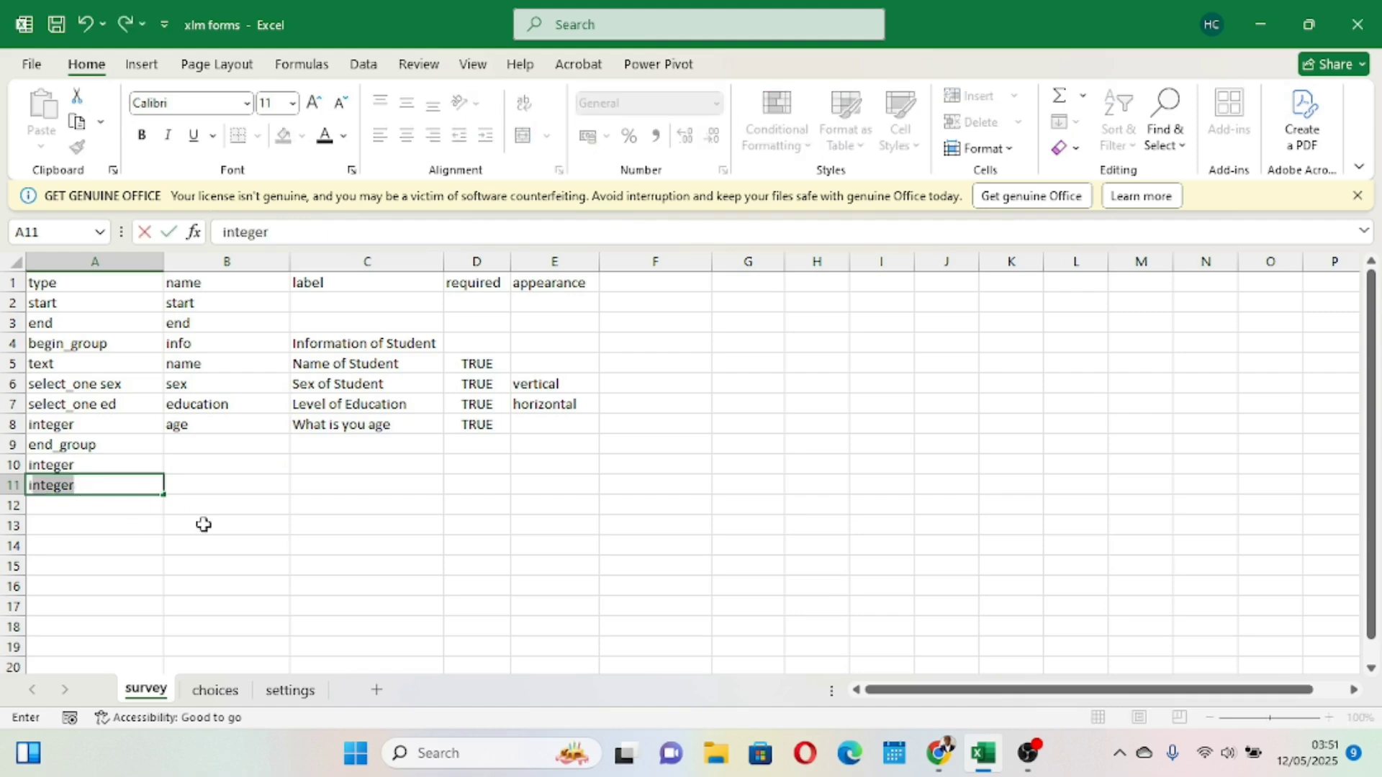
click(347, 568)
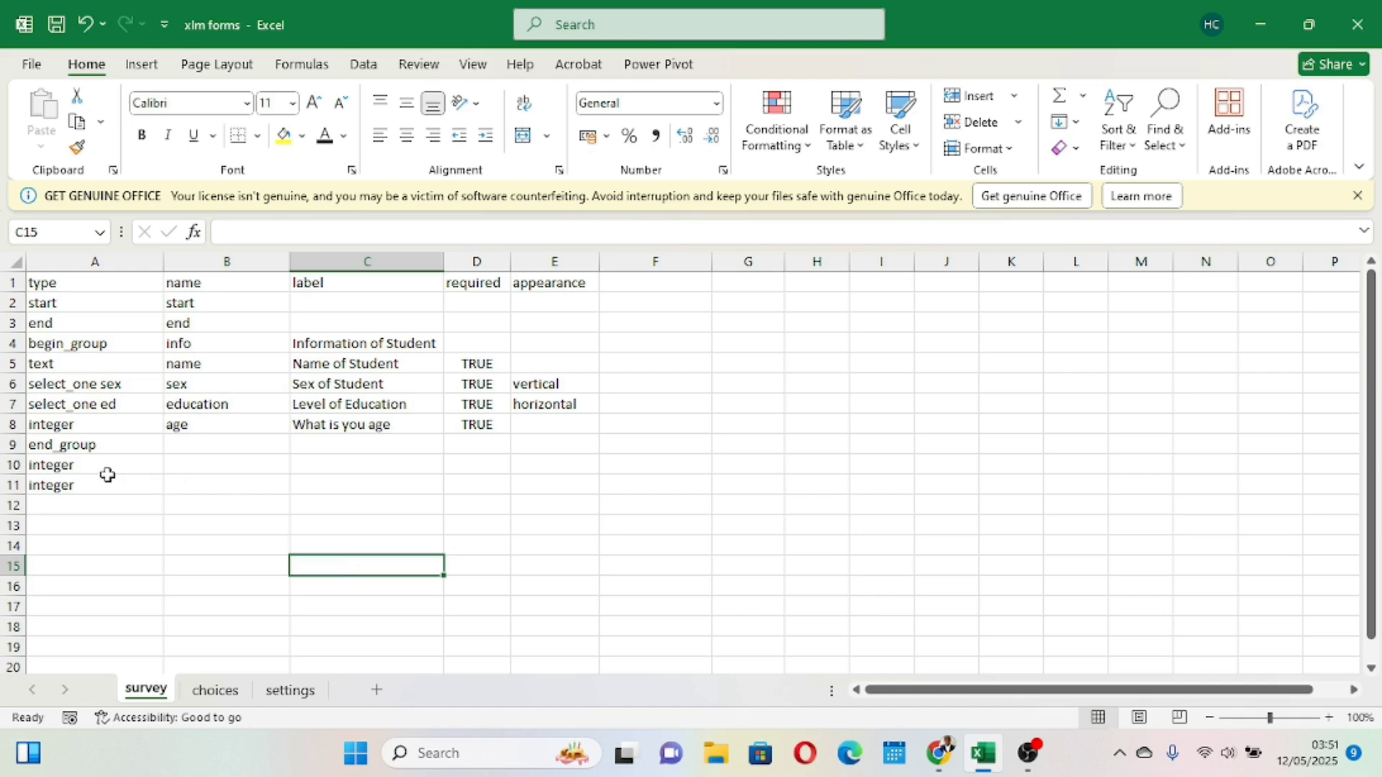
- Name the two new integer questions boys and girls in the name column
click(188, 464)
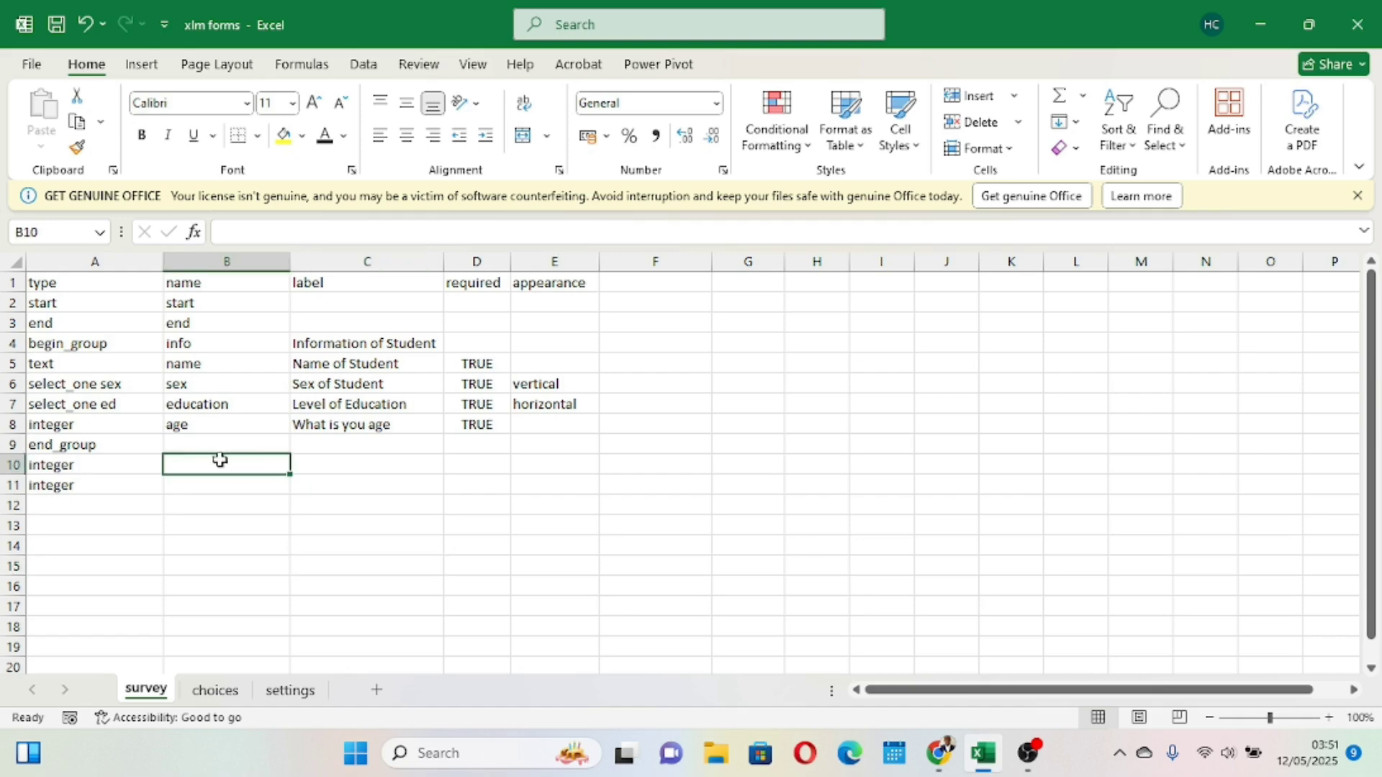
text(boys)
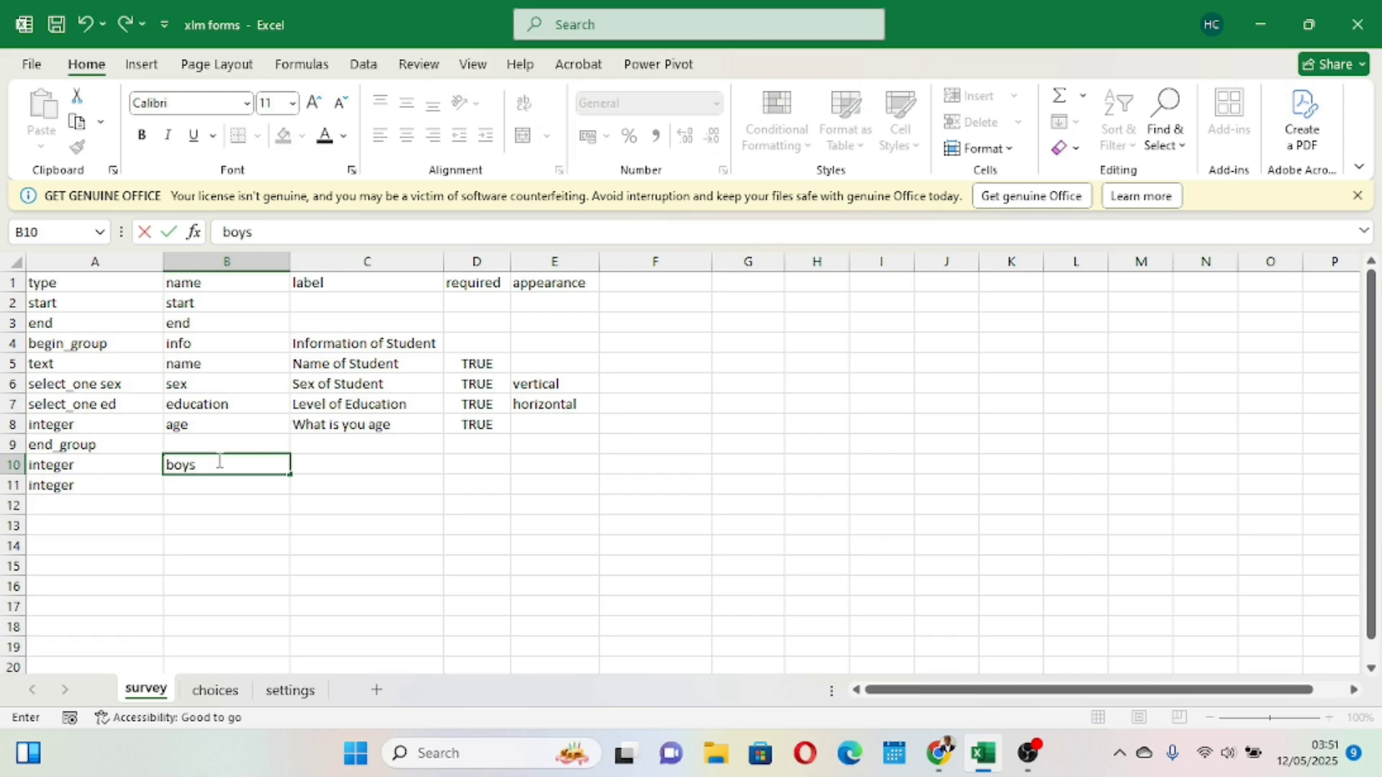
drag(278, 540, 201, 485)
click(199, 486)
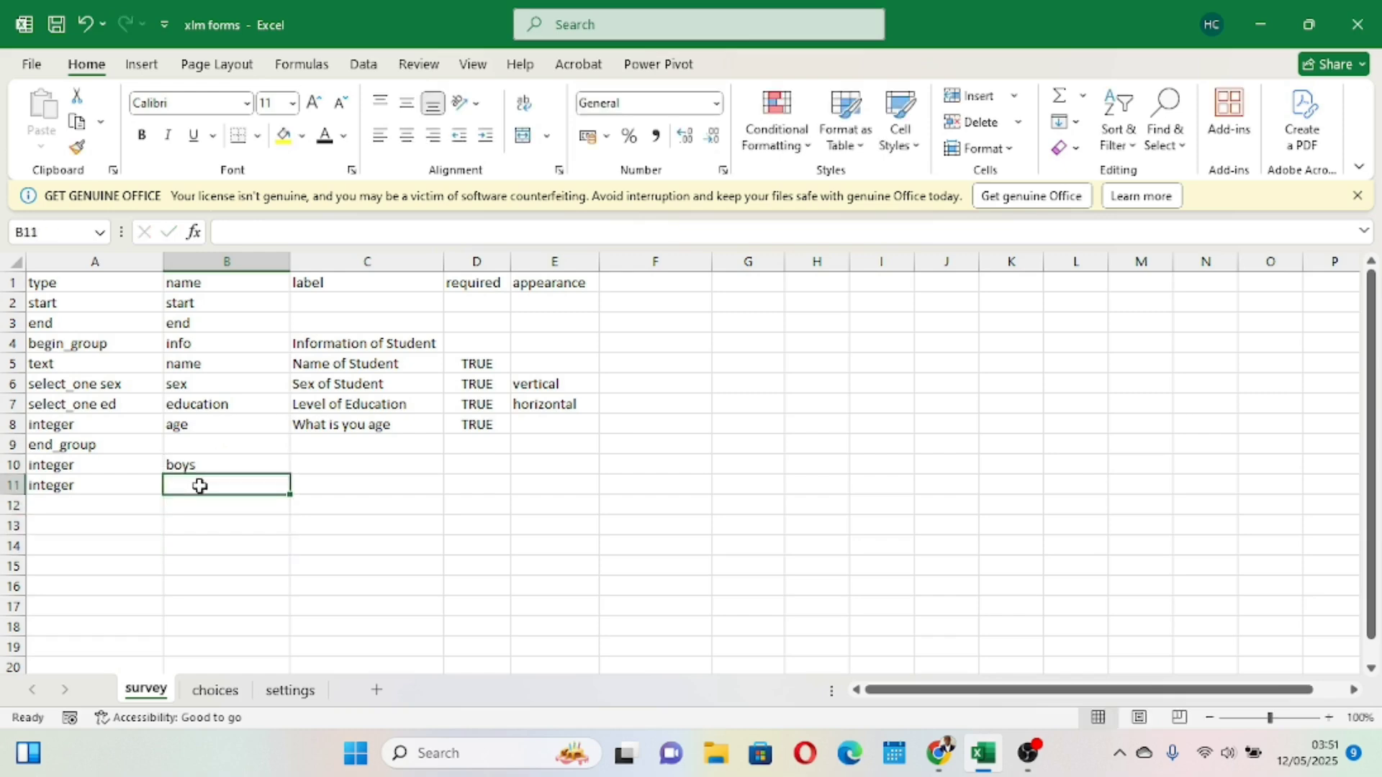
text(girls)
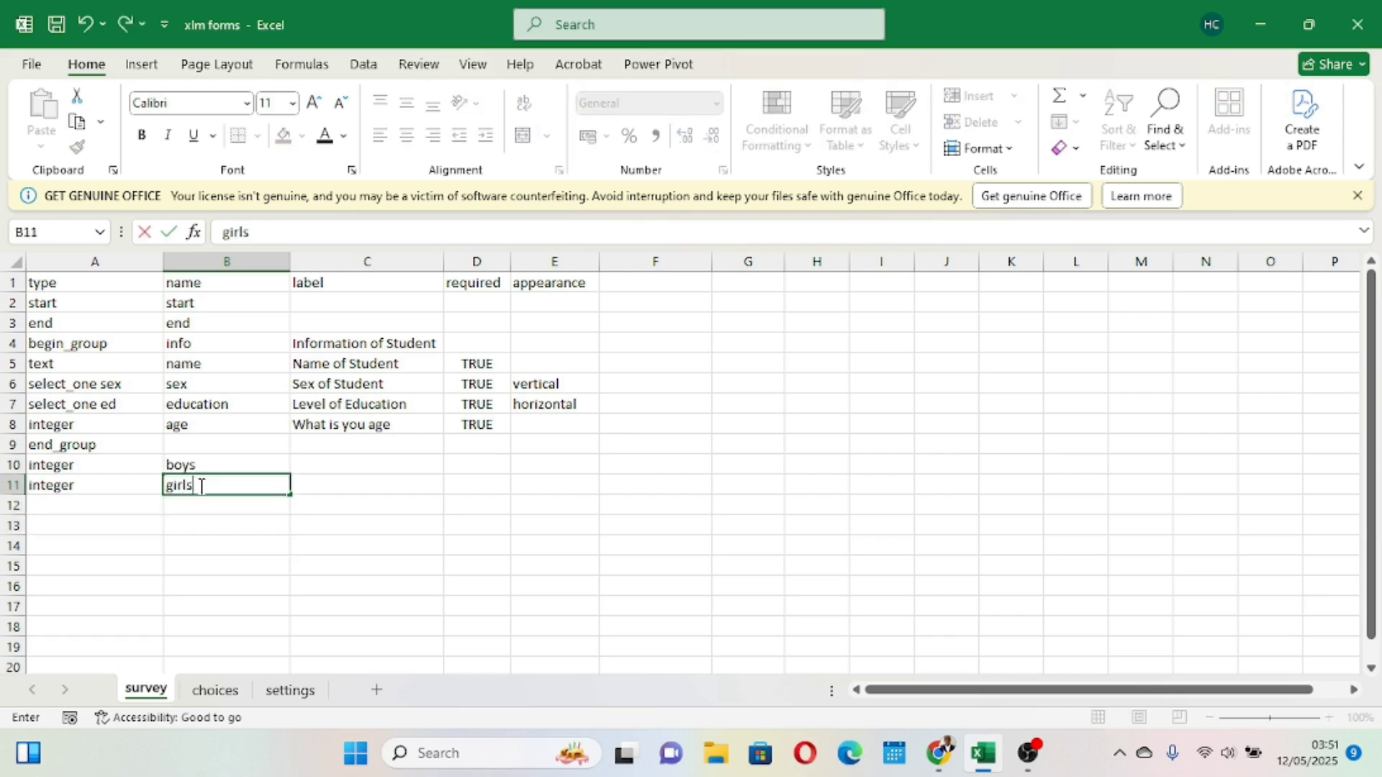
click(339, 574)
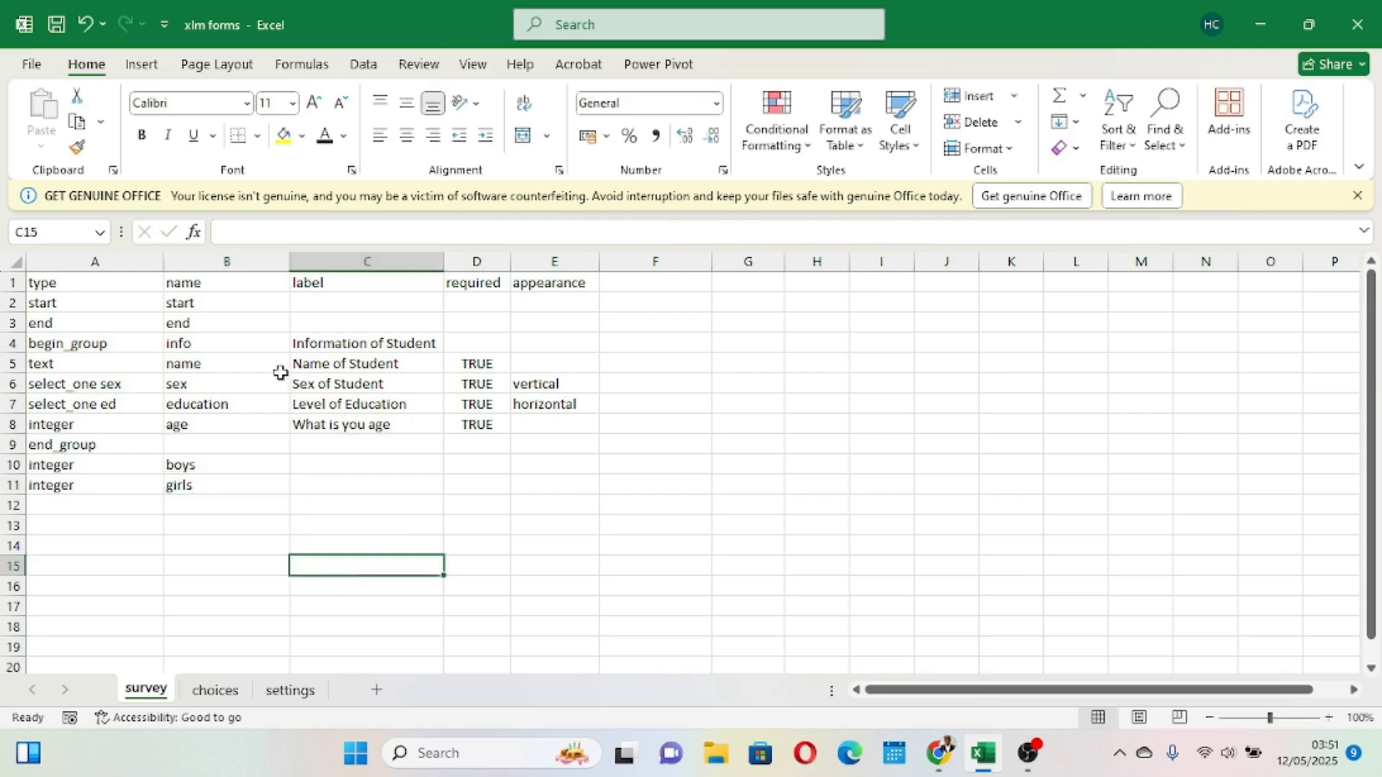
- Examine the type and name columns for the new boys and girls rows
click(229, 263)
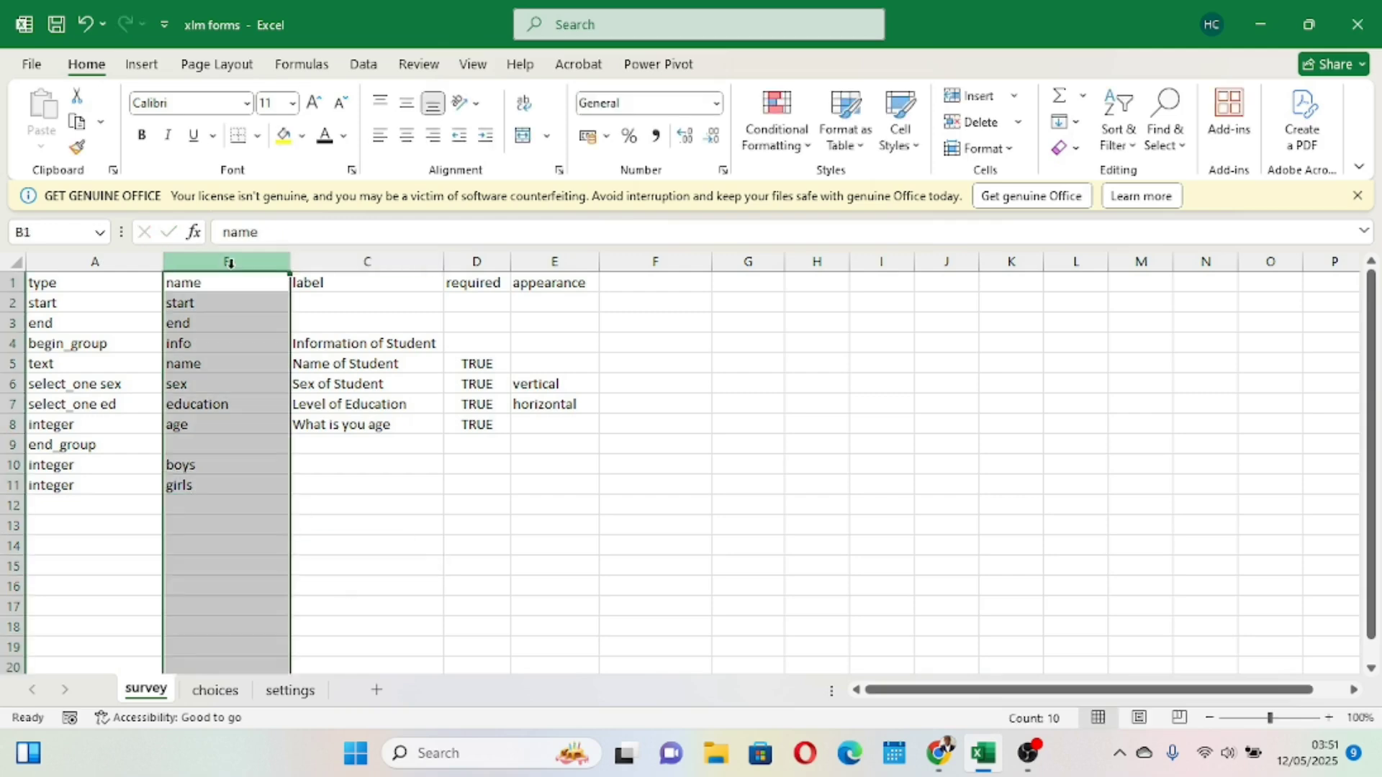
click(96, 259)
click(207, 461)
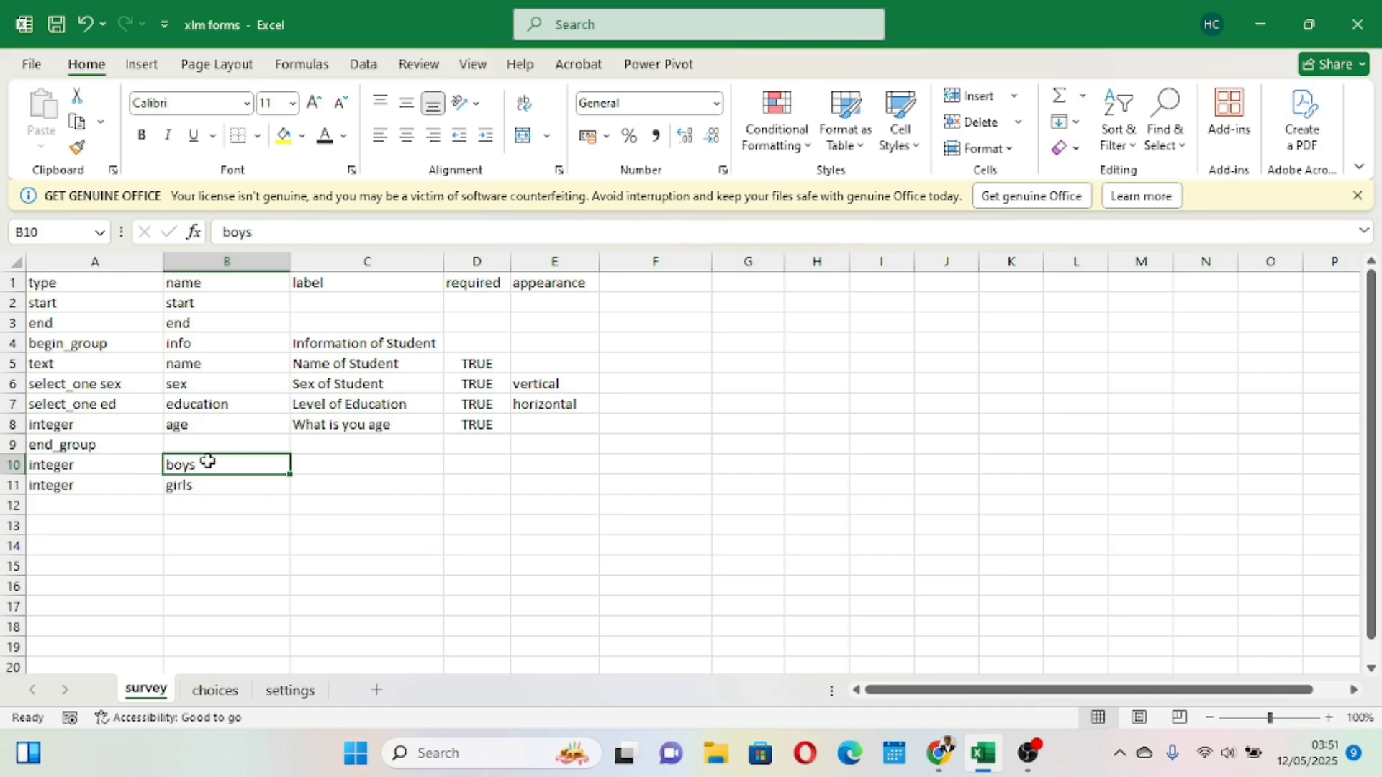
click(182, 485)
click(196, 467)
click(341, 464)
- Set the label of the boys question to "Number of Boys?"
click(349, 261)
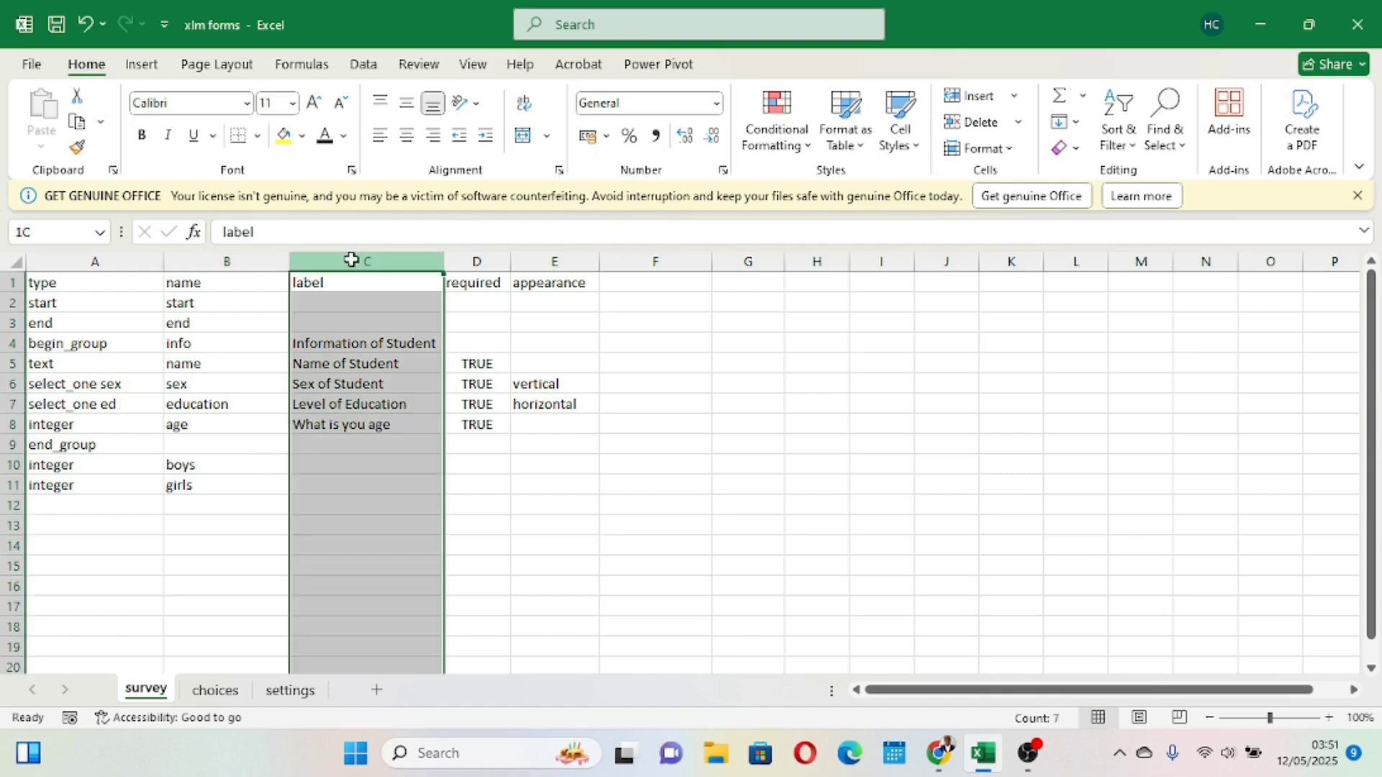
click(367, 465)
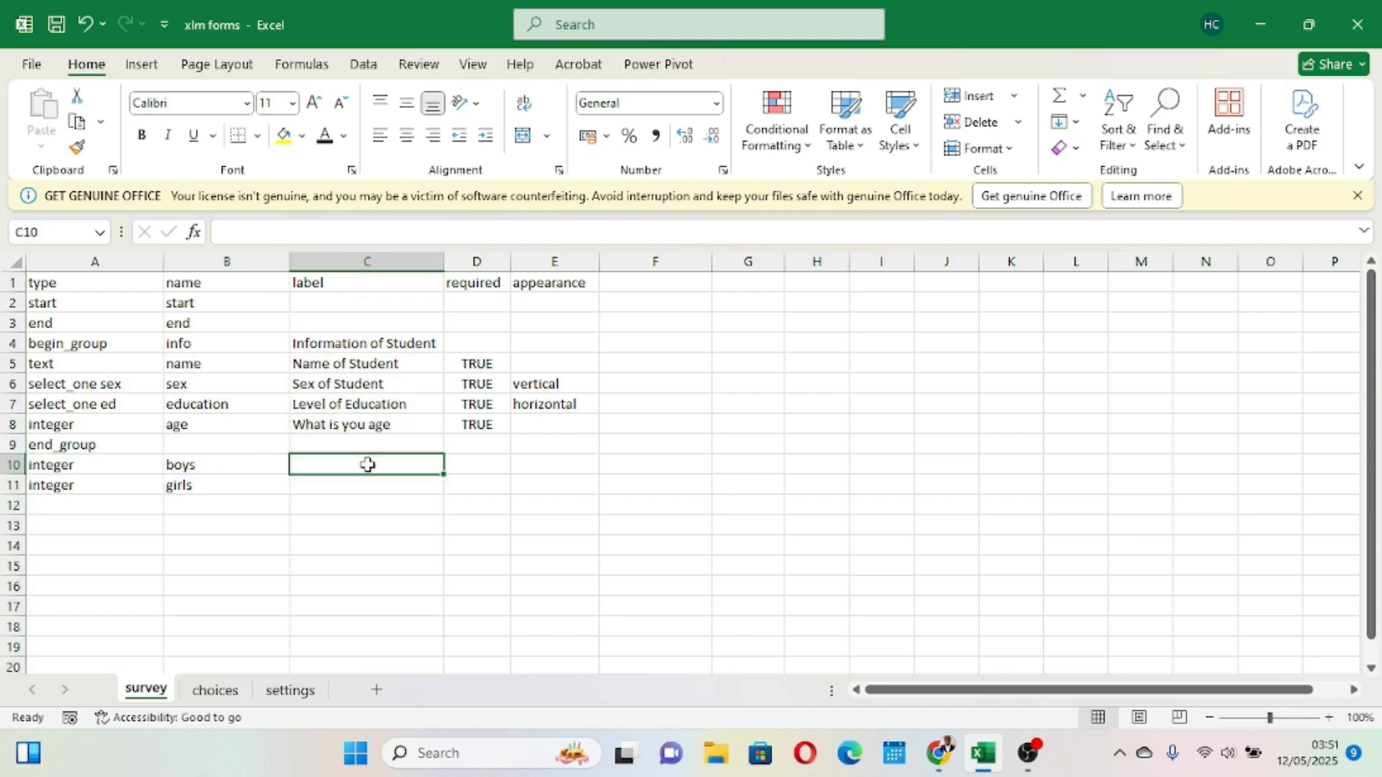
text(Numb)
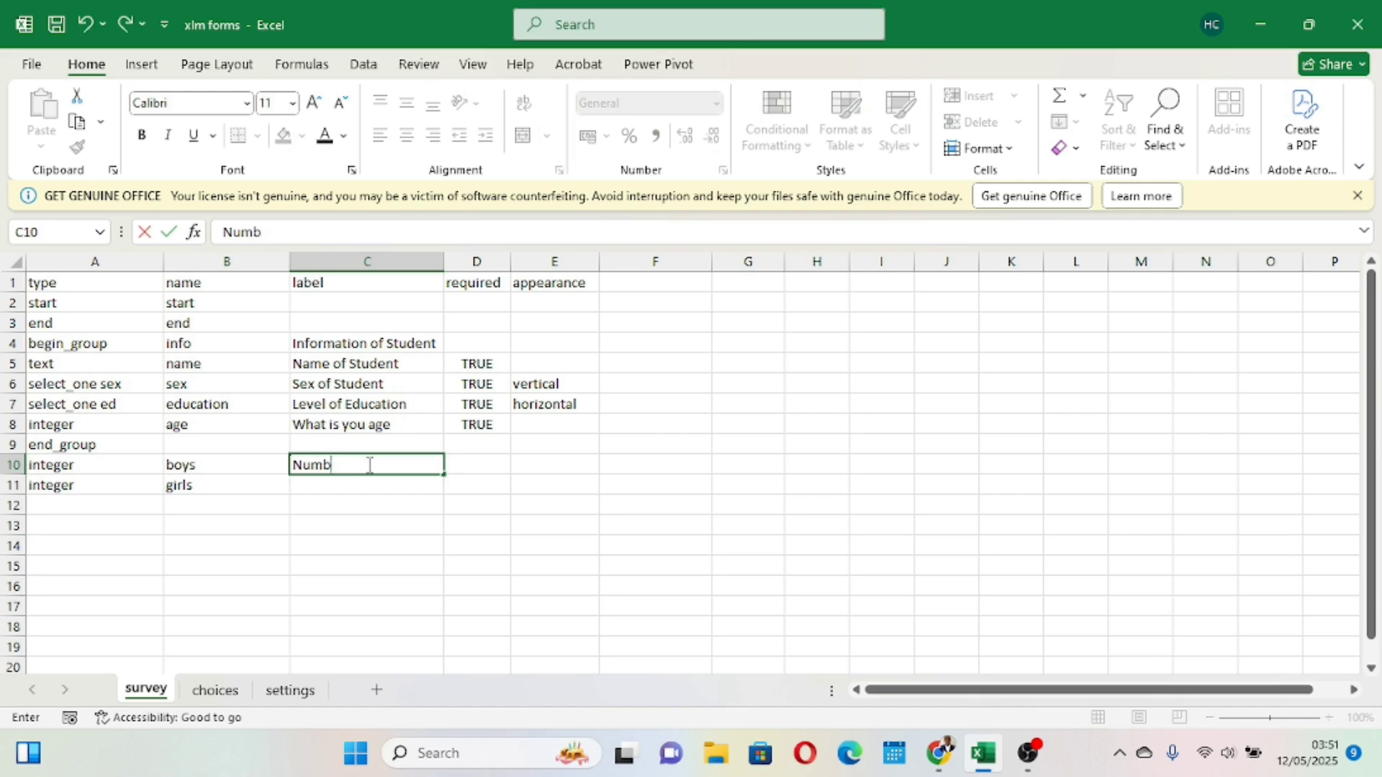
text(er of Boys?)
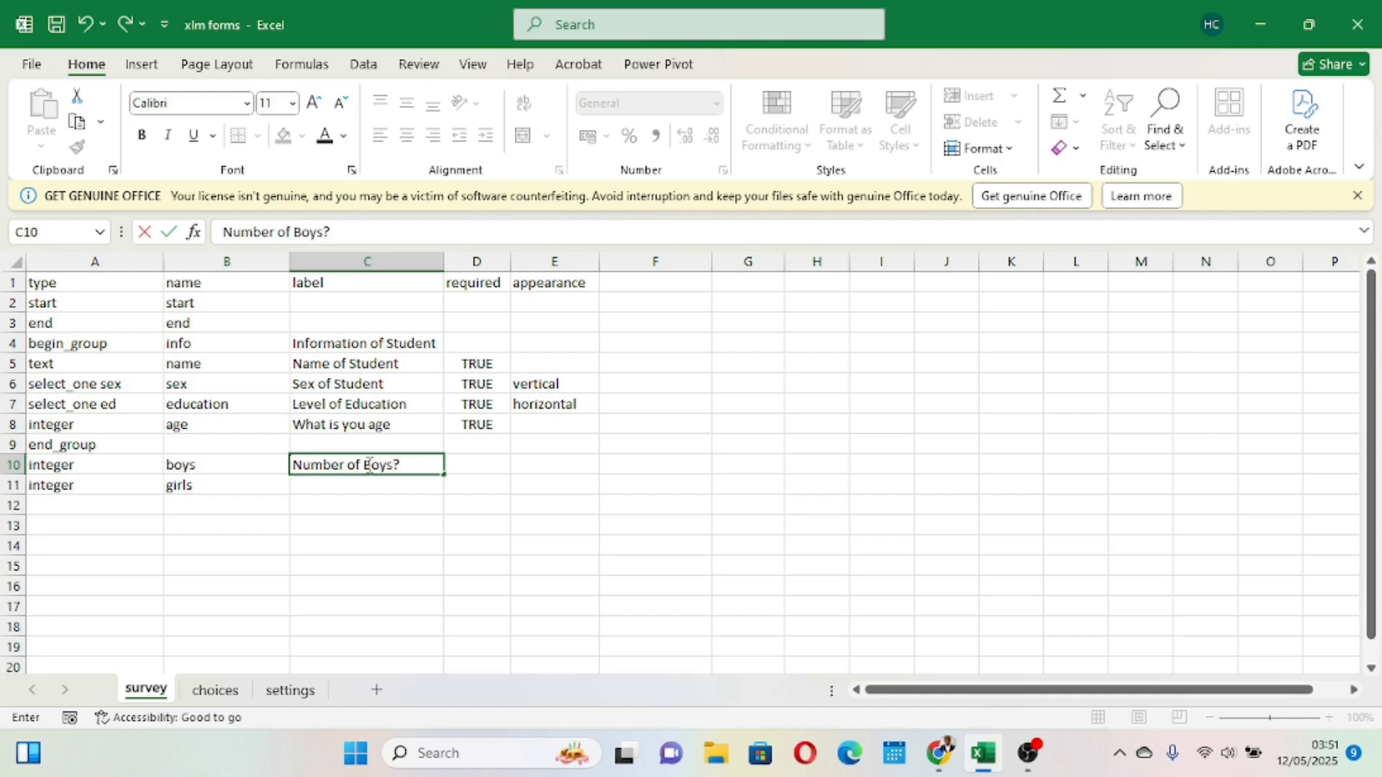
click(411, 536)
- Set the label of the girls question to "Number of Girls ?"
click(336, 488)
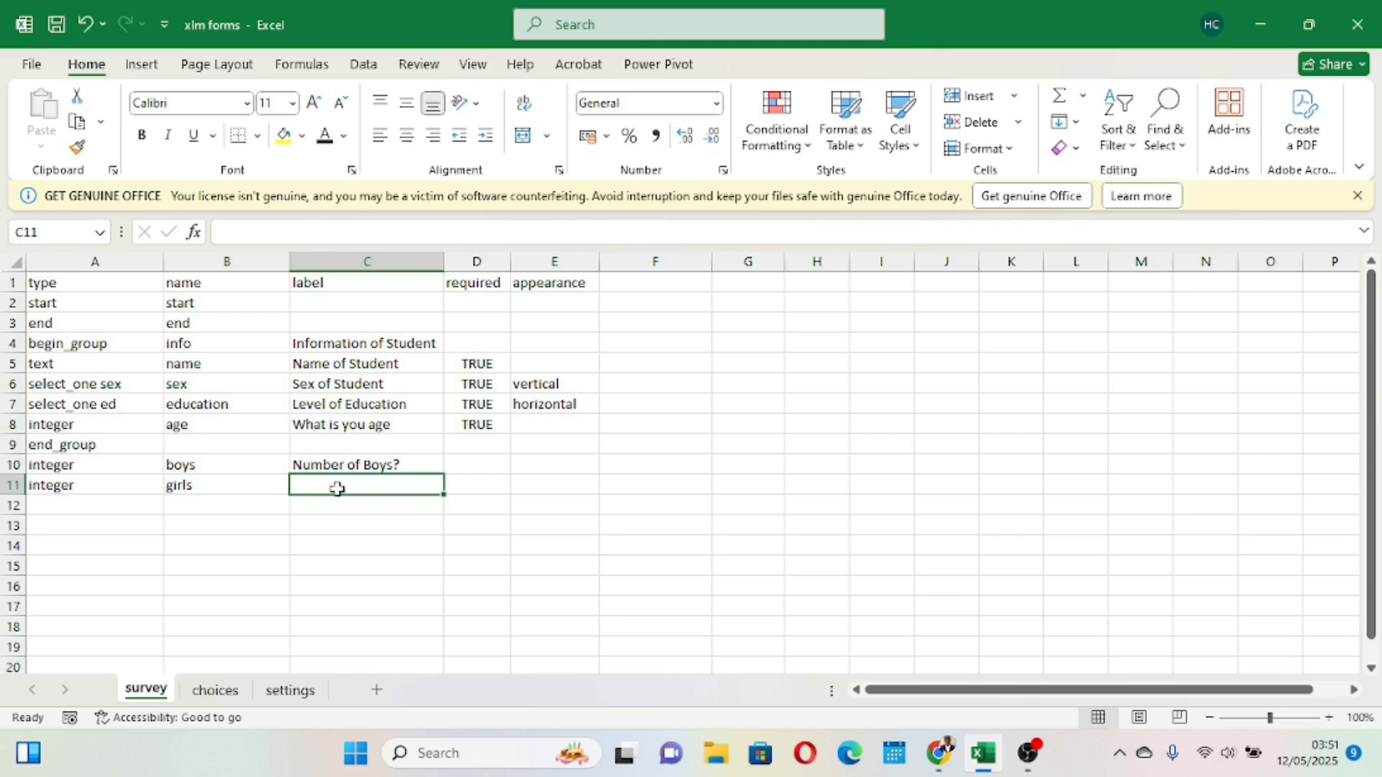
text(Numb)
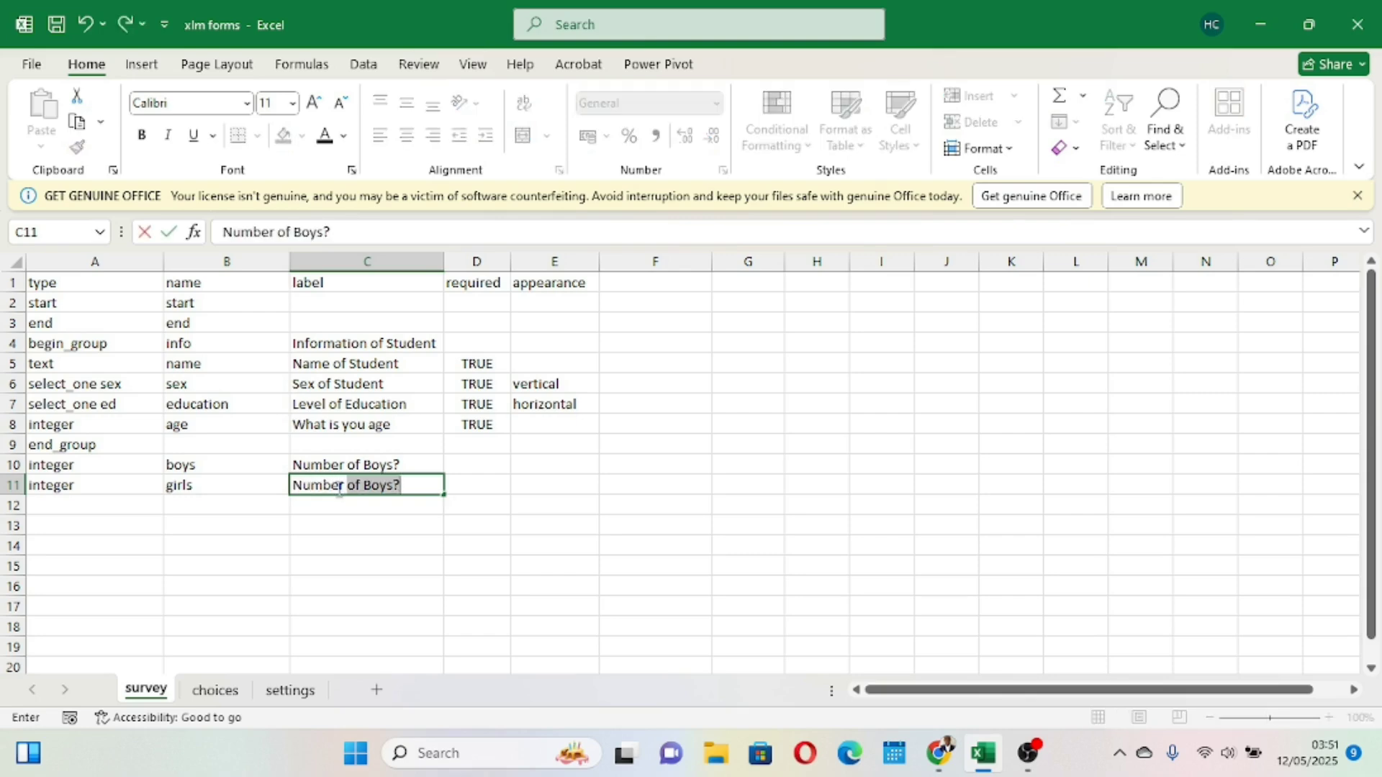
text(er of Girls)
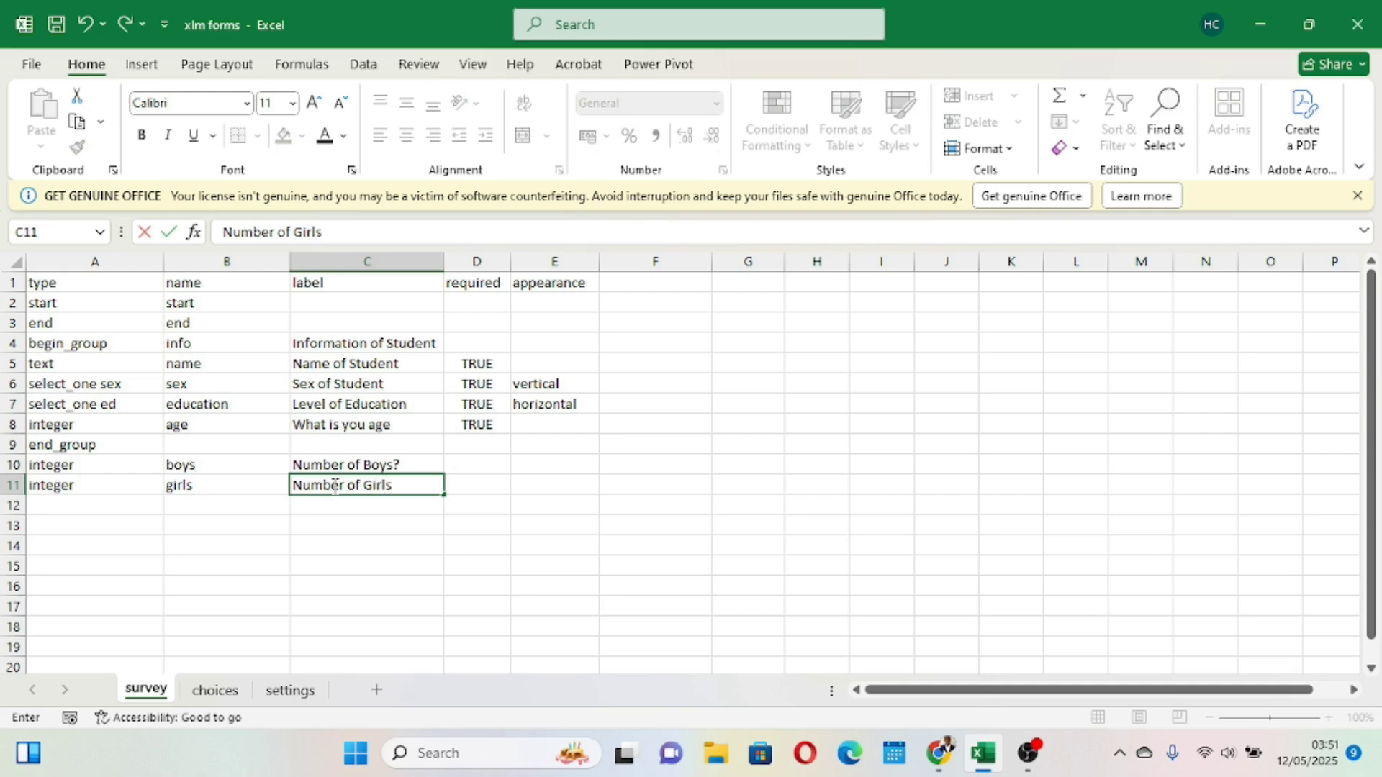
key(Return)
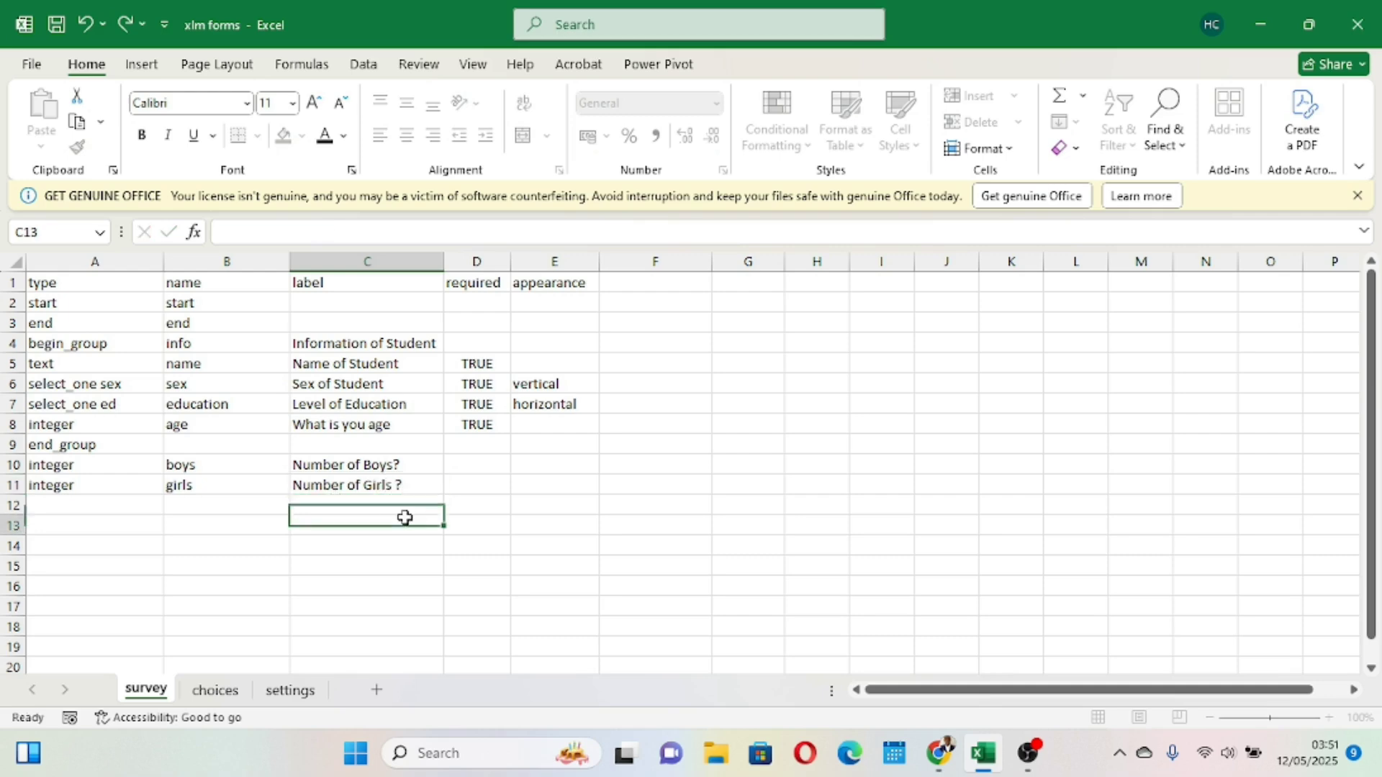
click(497, 565)
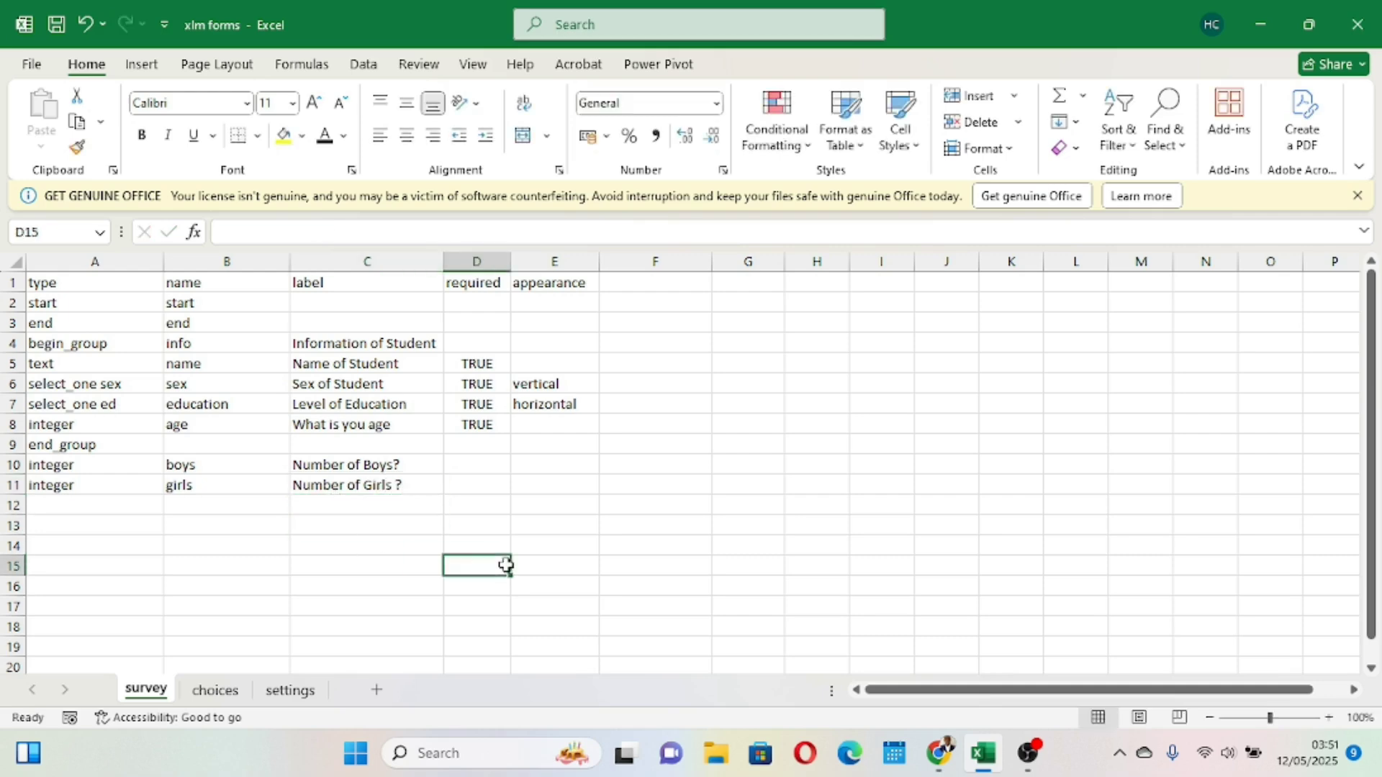
- Mark both the boys and girls questions as required with TRUE
click(489, 464)
text(tr)
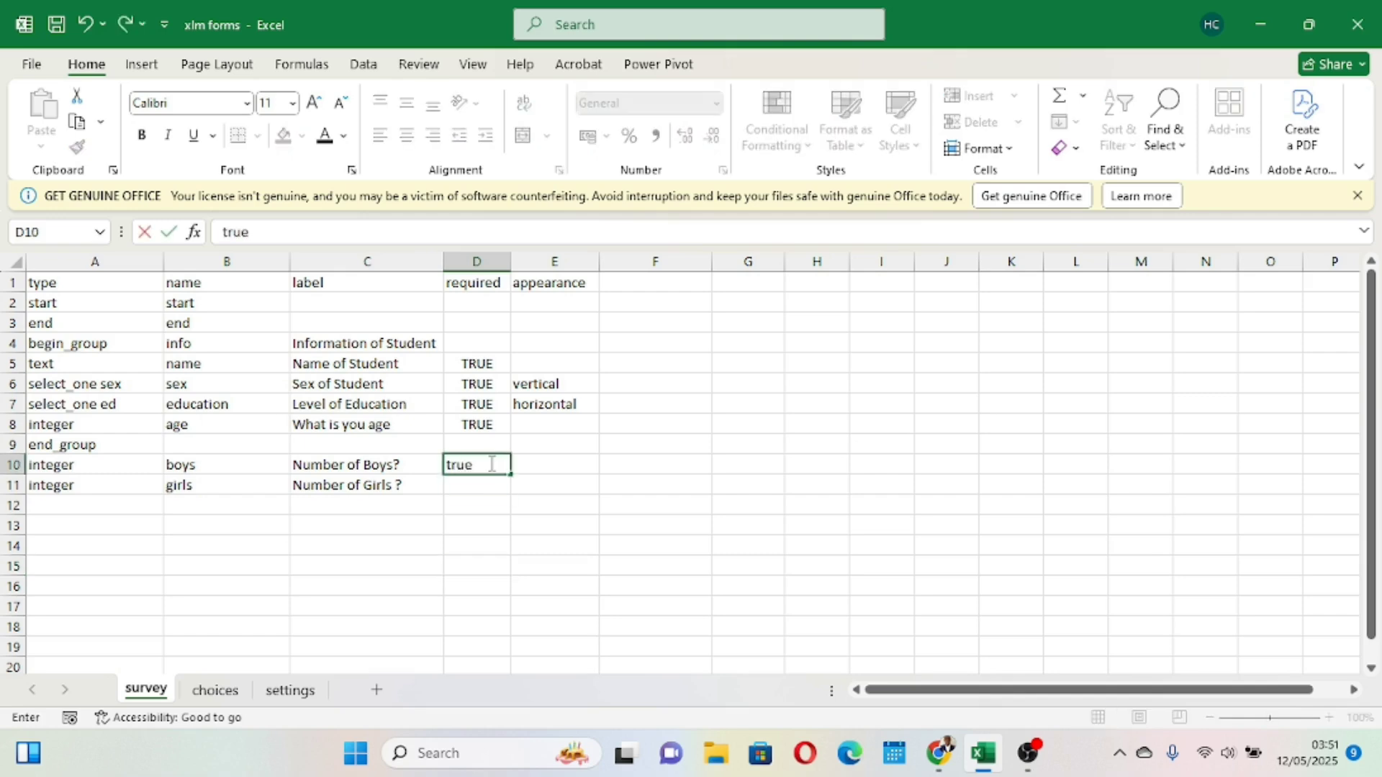
text(ue)
click(513, 624)
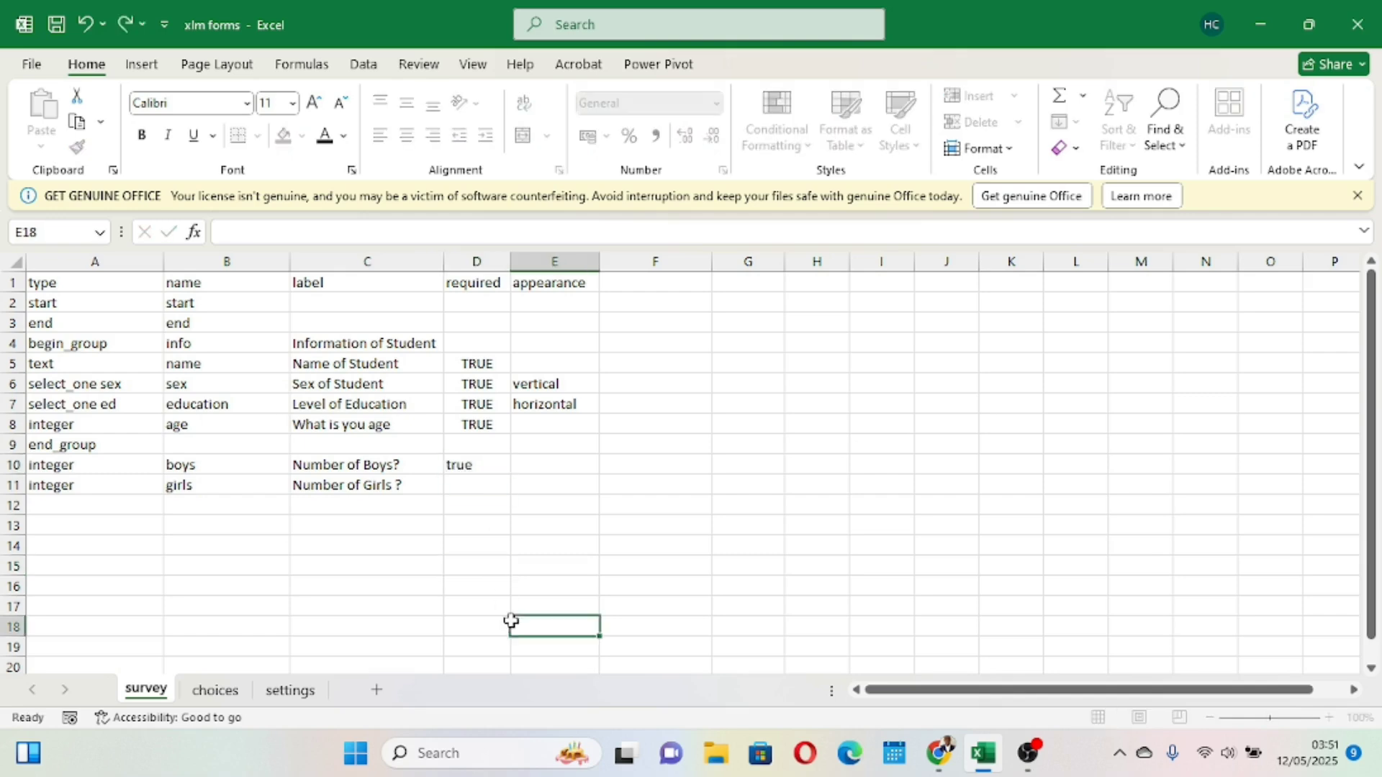
click(482, 482)
text(true)
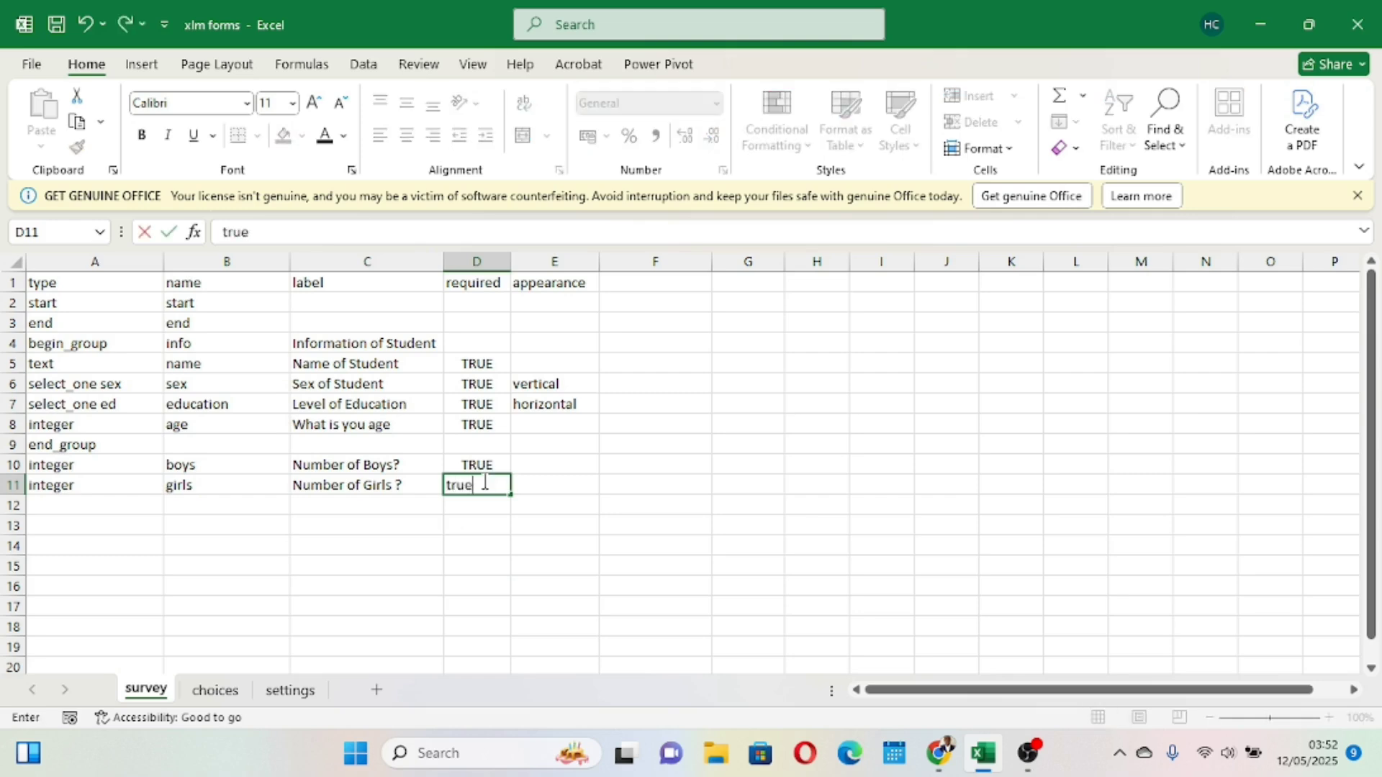
click(563, 646)
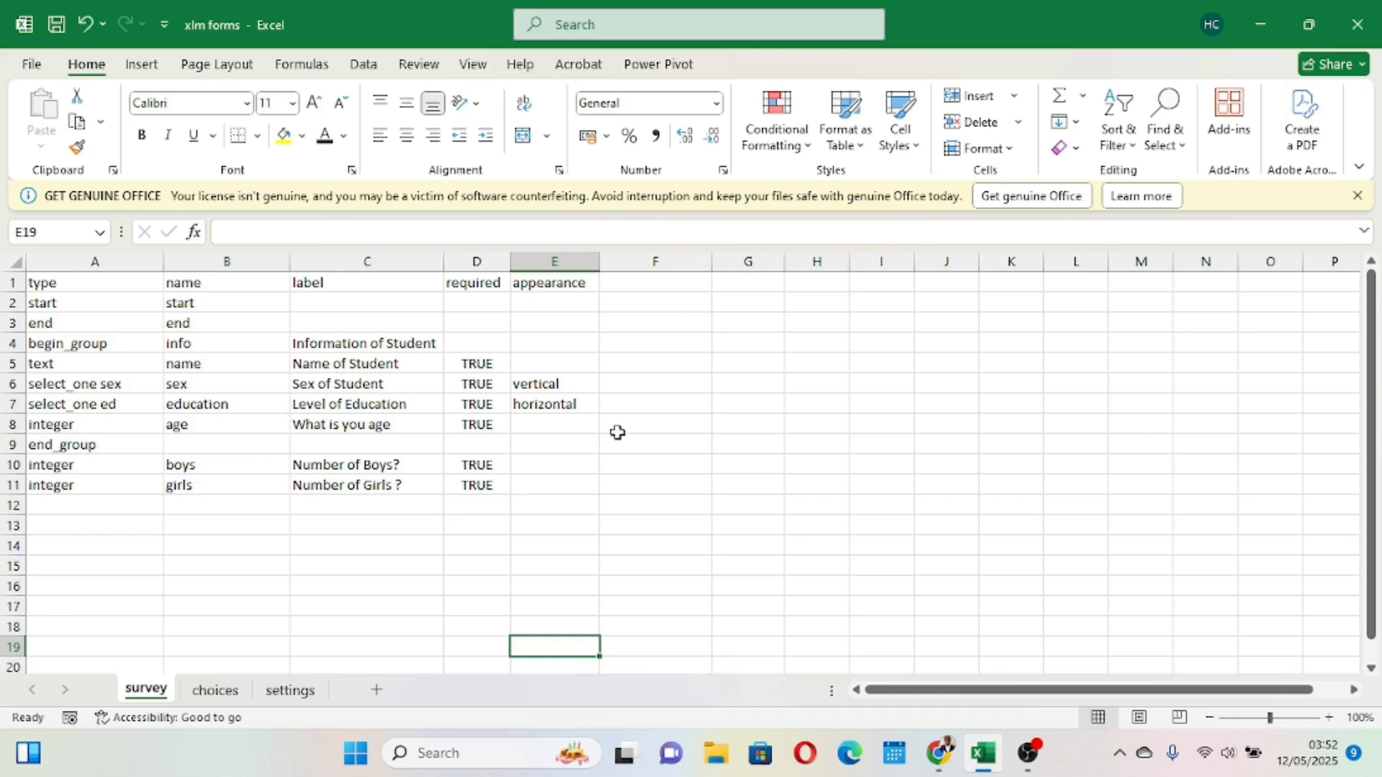
click(266, 465)
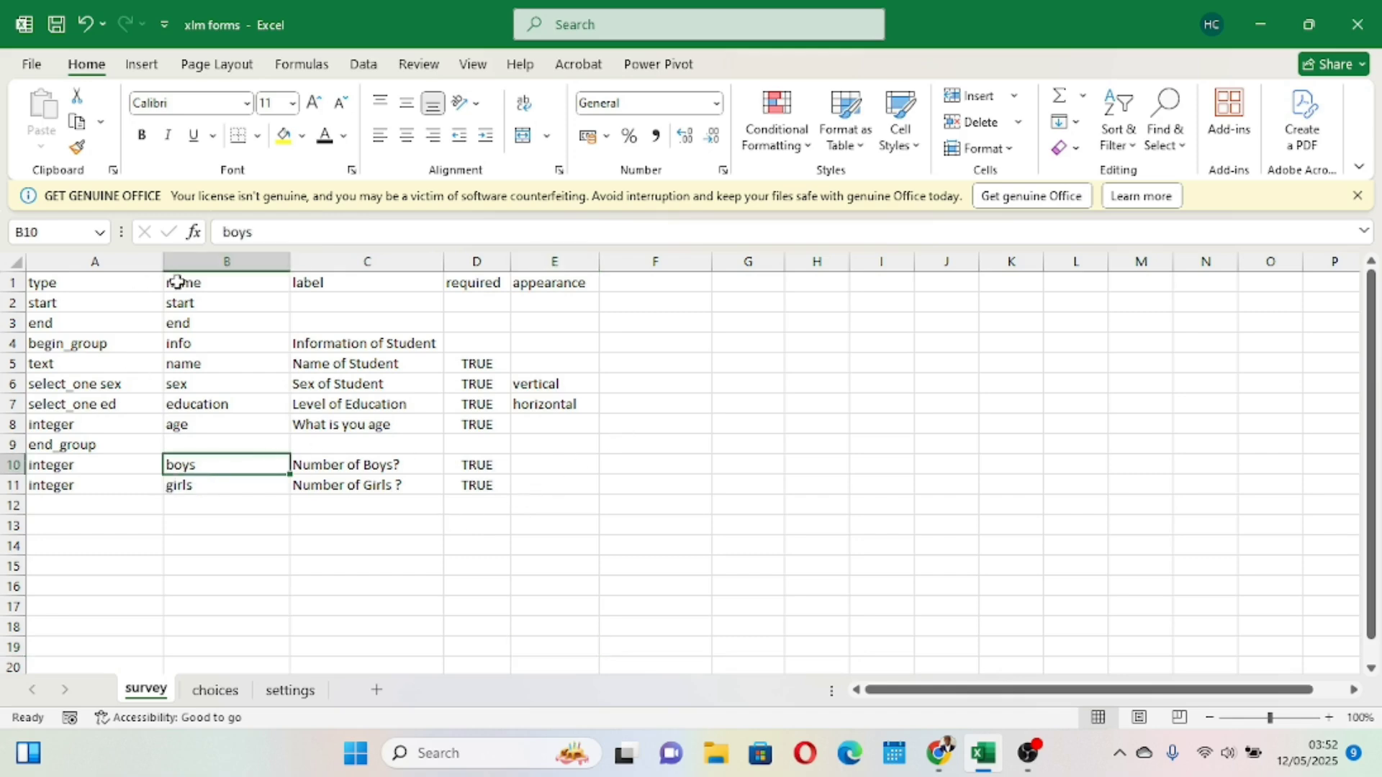
- Save the workbook and switch to the XLSForm Online page in the browser
click(57, 25)
mouse_move(940, 753)
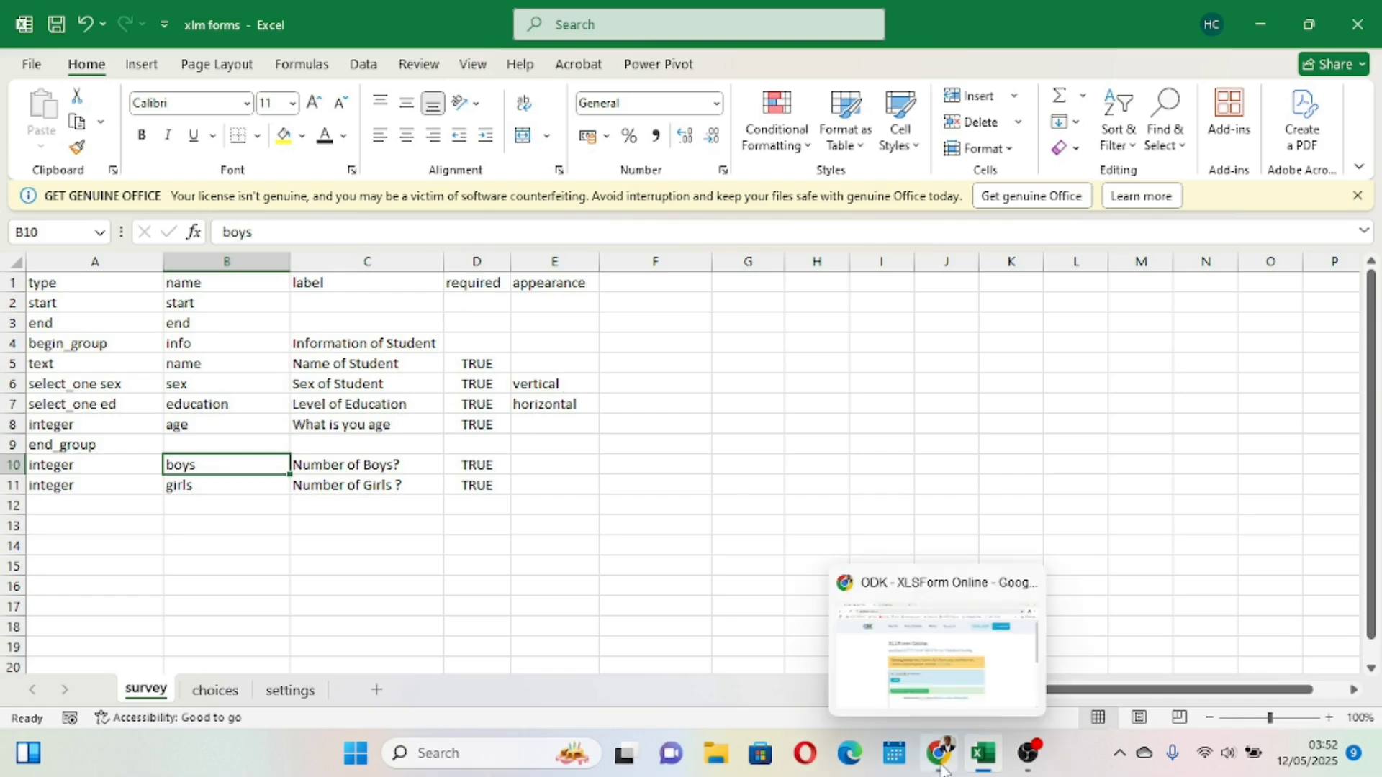
click(949, 695)
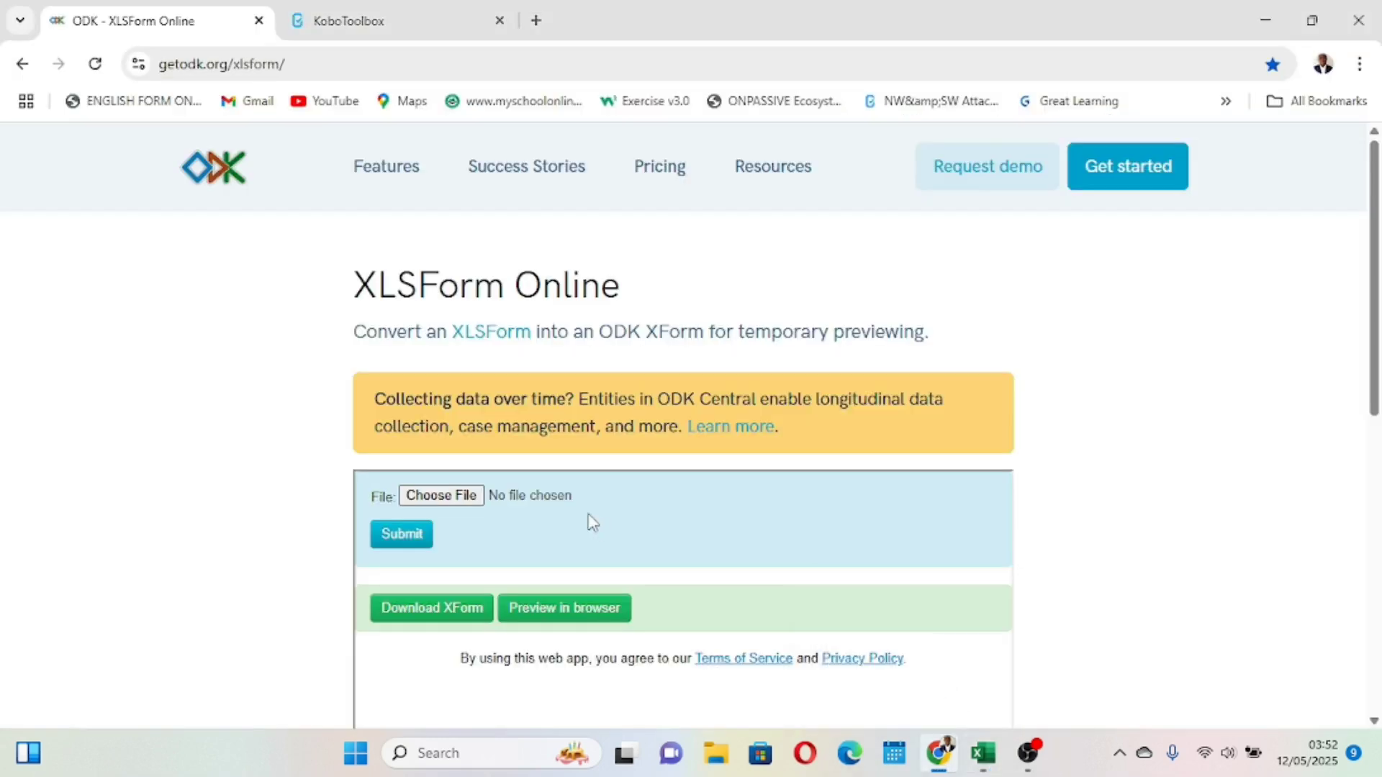
- Upload xlm forms.xlsx to XLSForm Online, submit it, and open the form preview in the browser
click(468, 497)
click(699, 450)
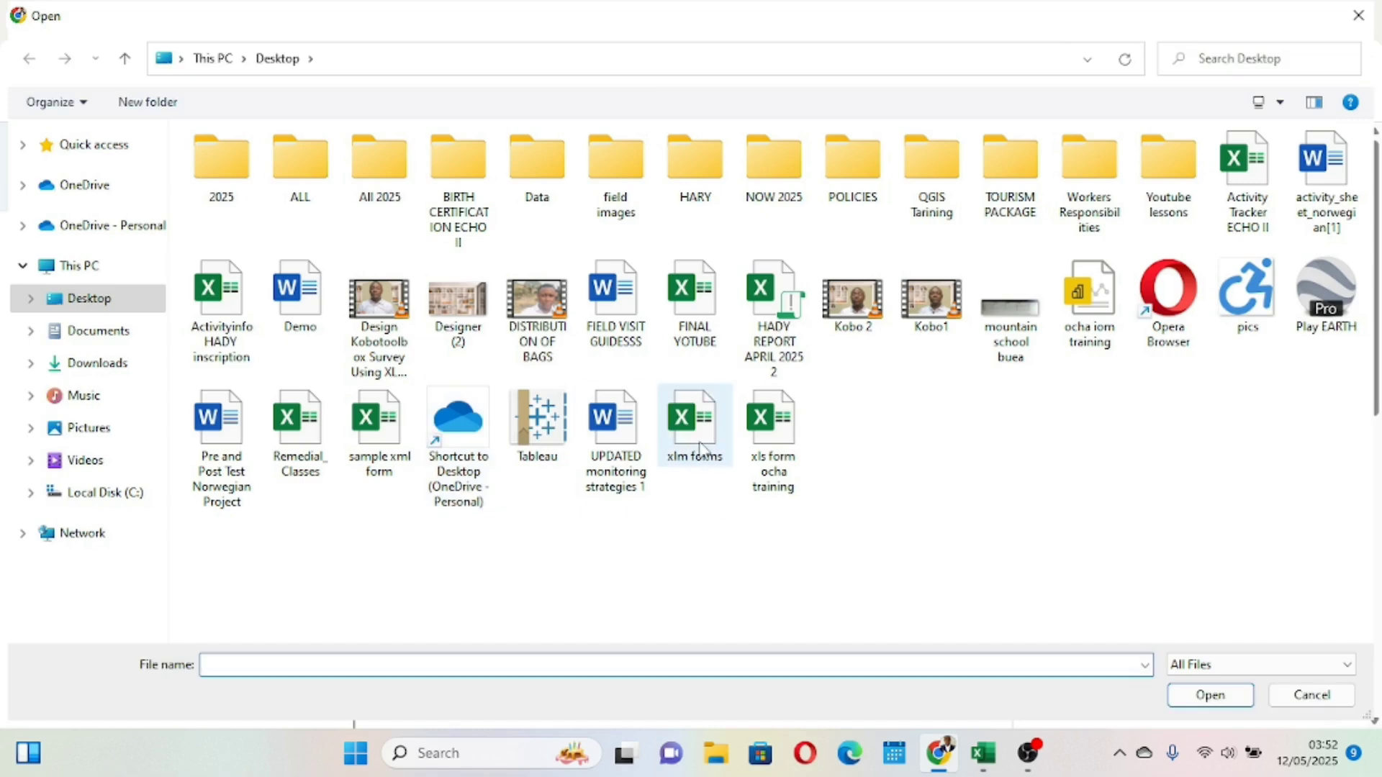
click(1209, 695)
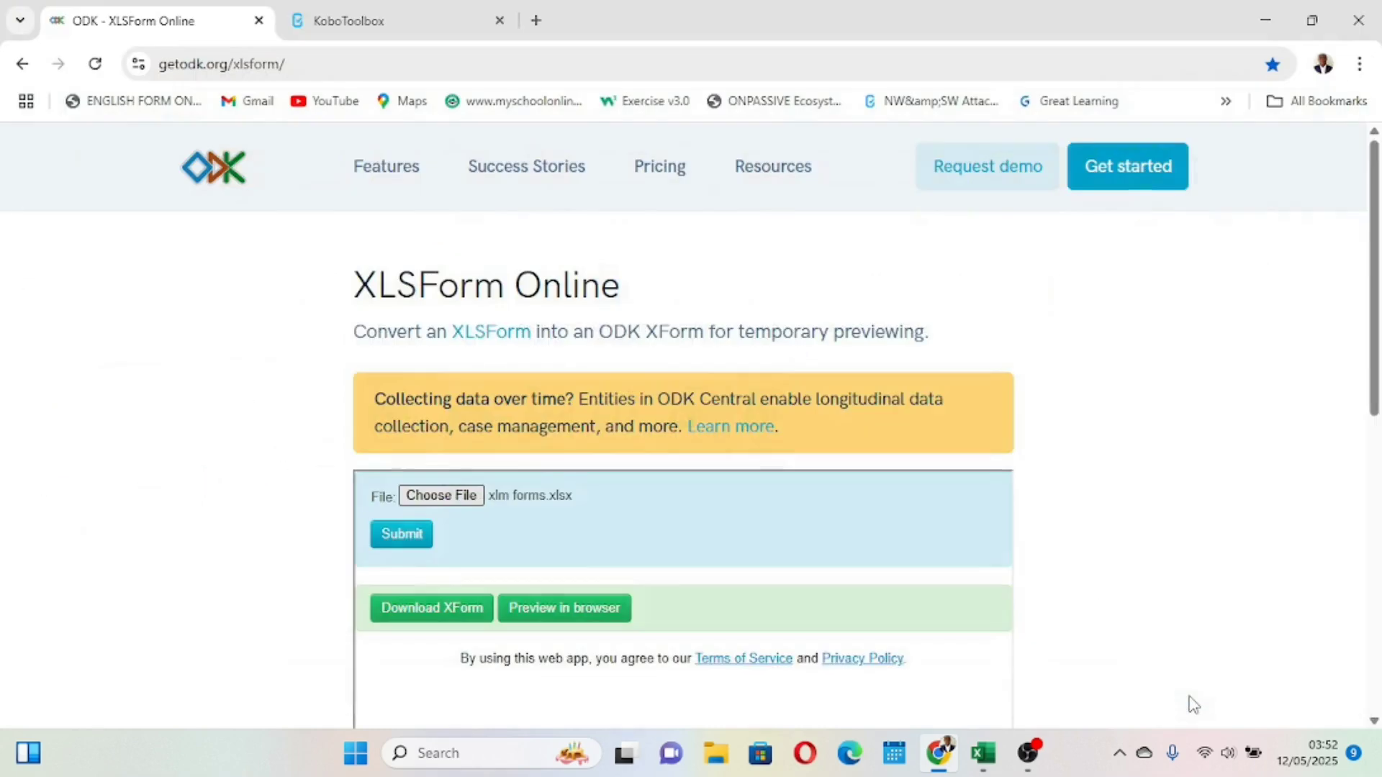
click(404, 536)
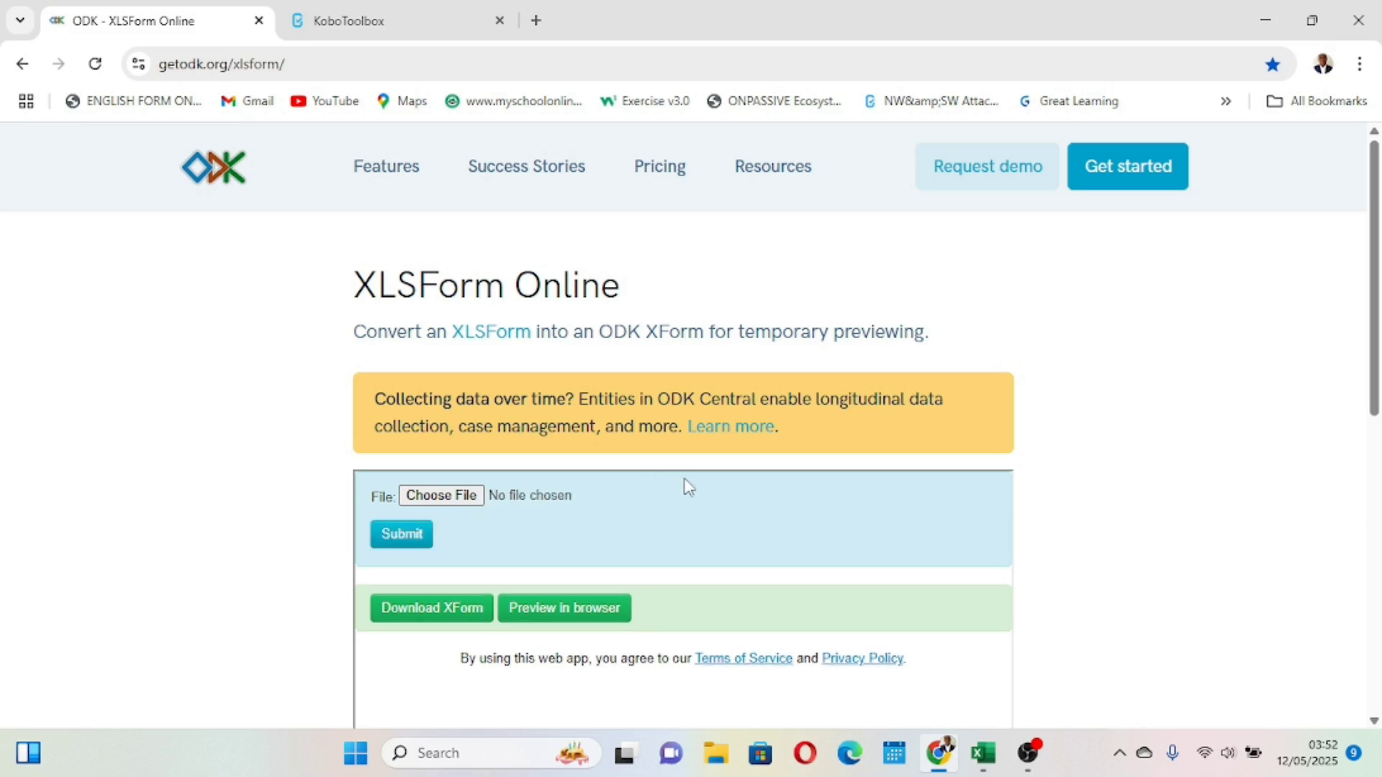
click(549, 606)
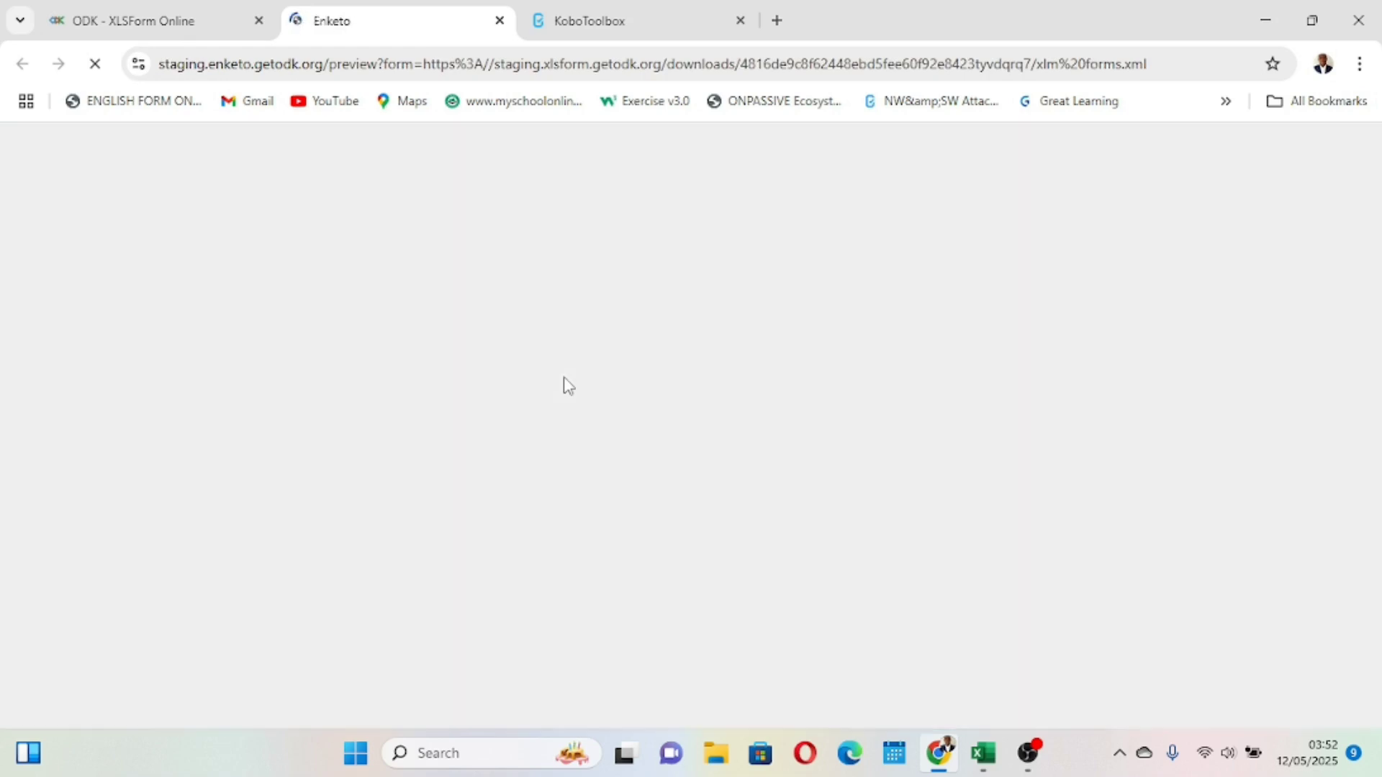
- Test the preview by entering 9 in both the Number of Boys? and Number of Girls ? fields
scroll(563, 381, down, 8)
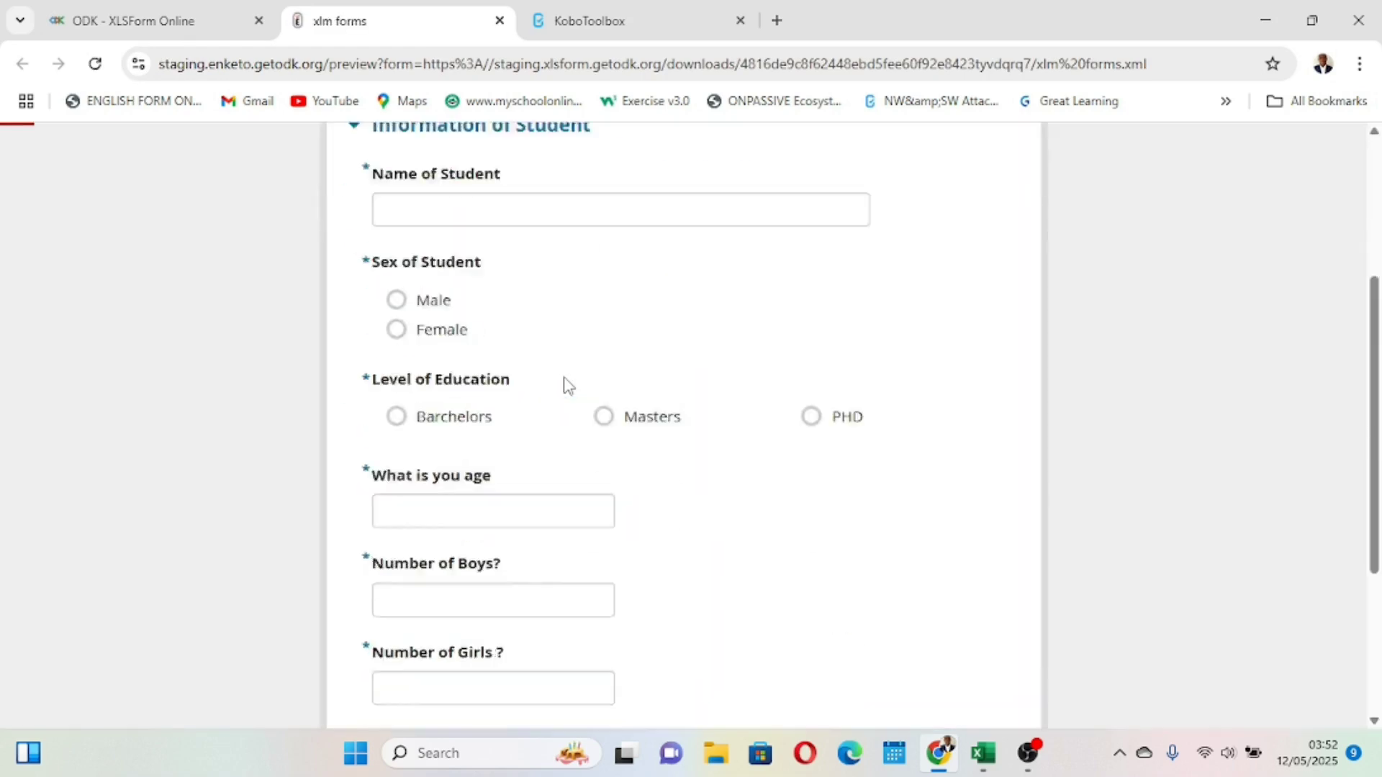
click(459, 319)
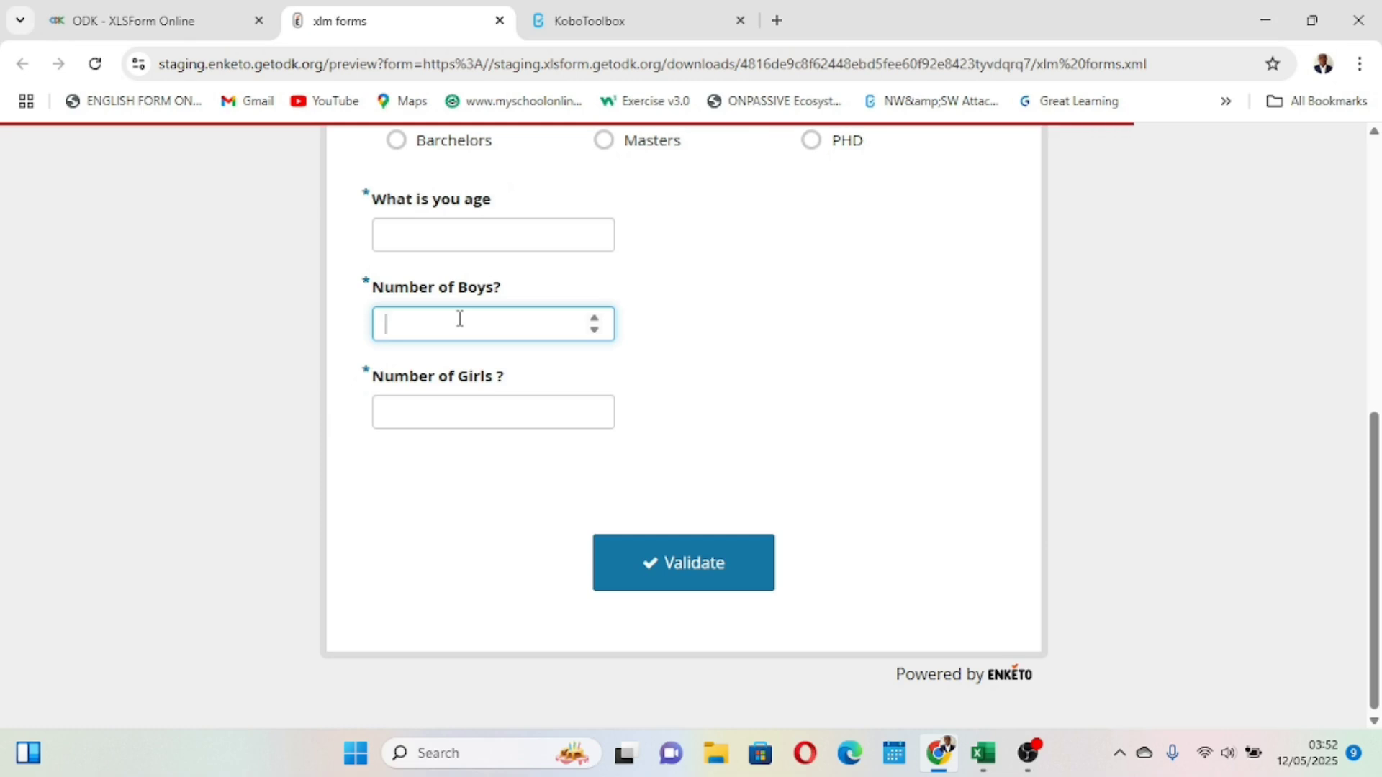
click(425, 403)
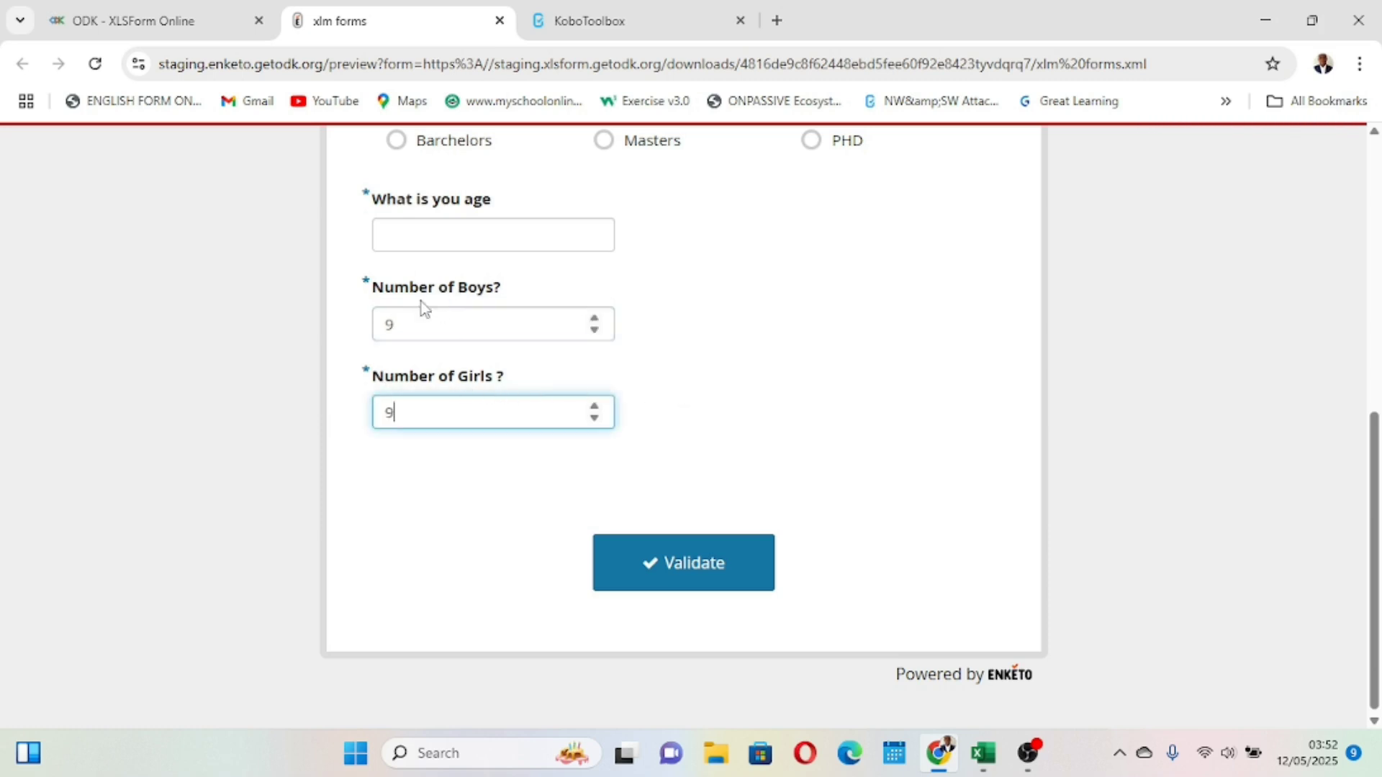
scroll(473, 358, up, 1)
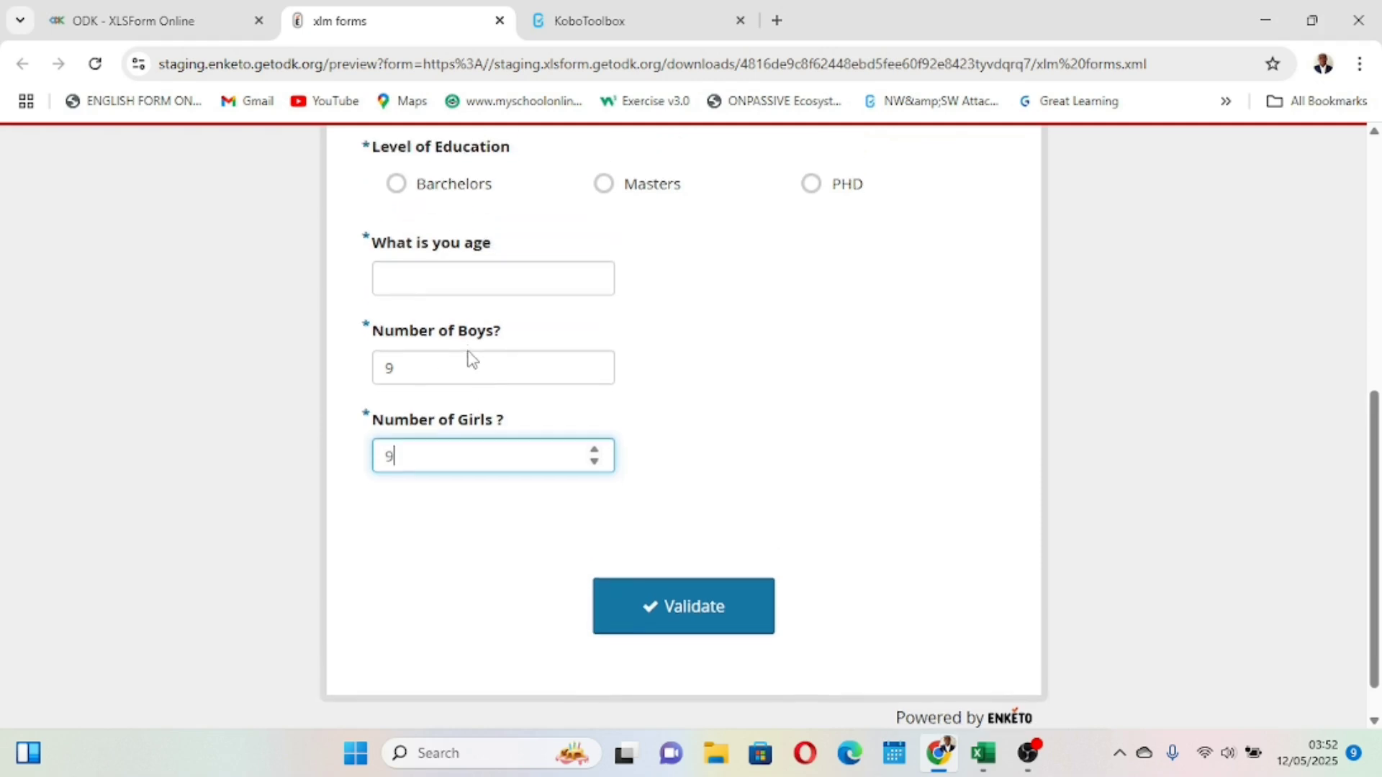
scroll(470, 351, down, 1)
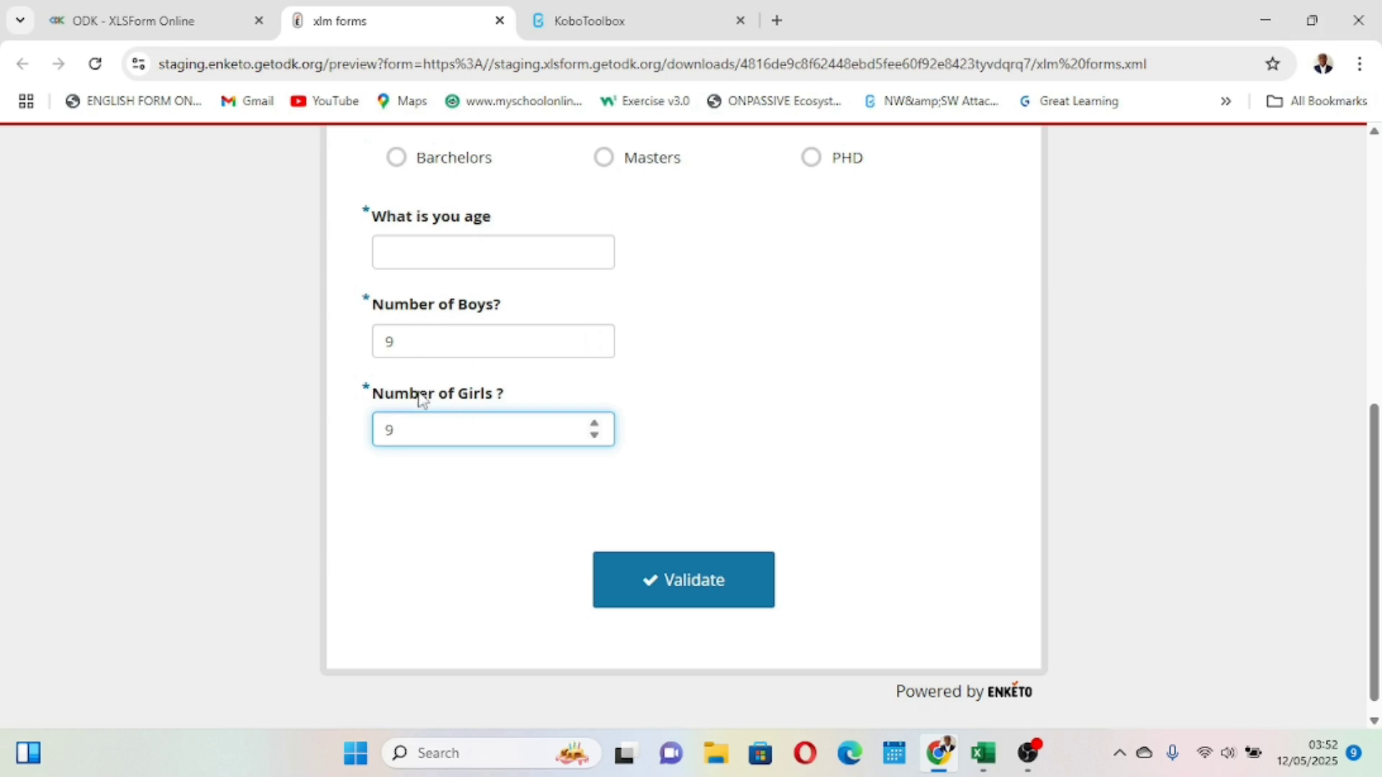
click(437, 473)
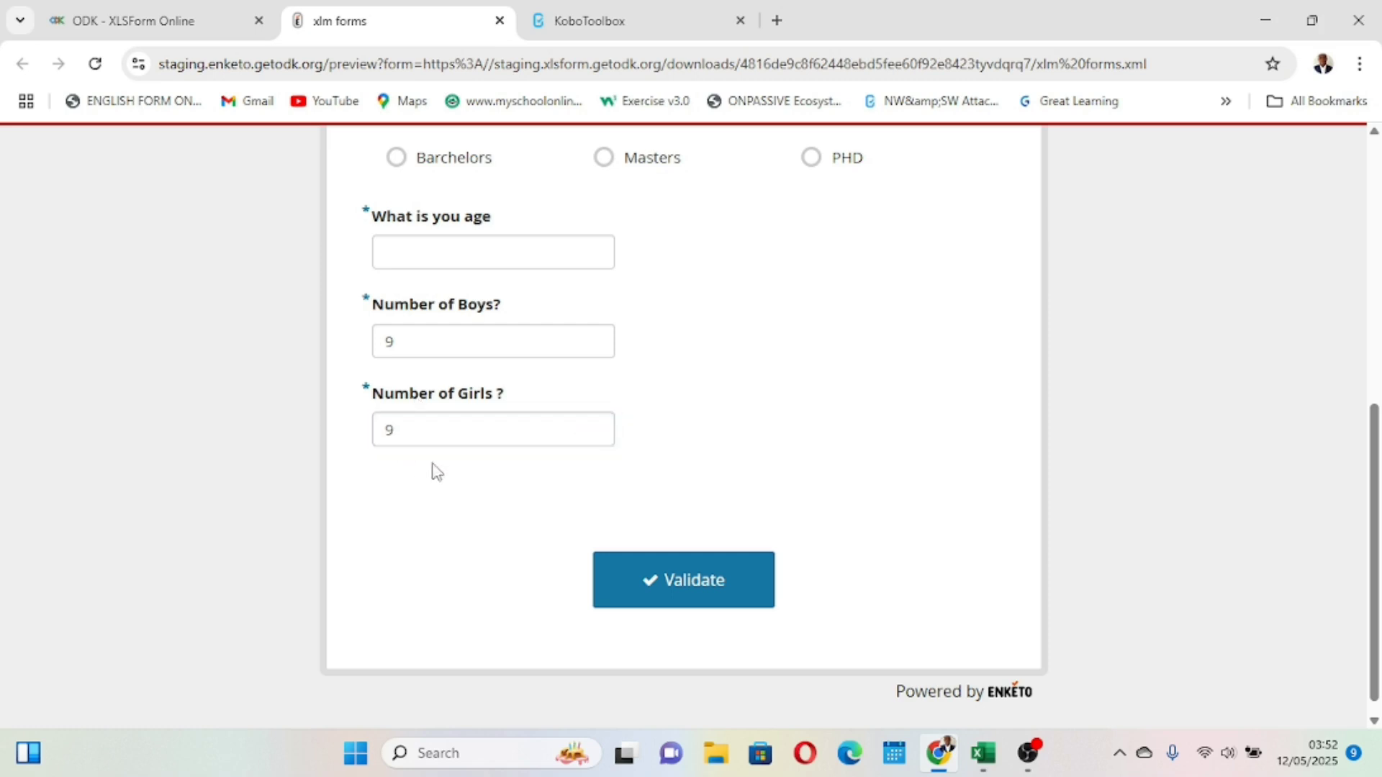
click(420, 333)
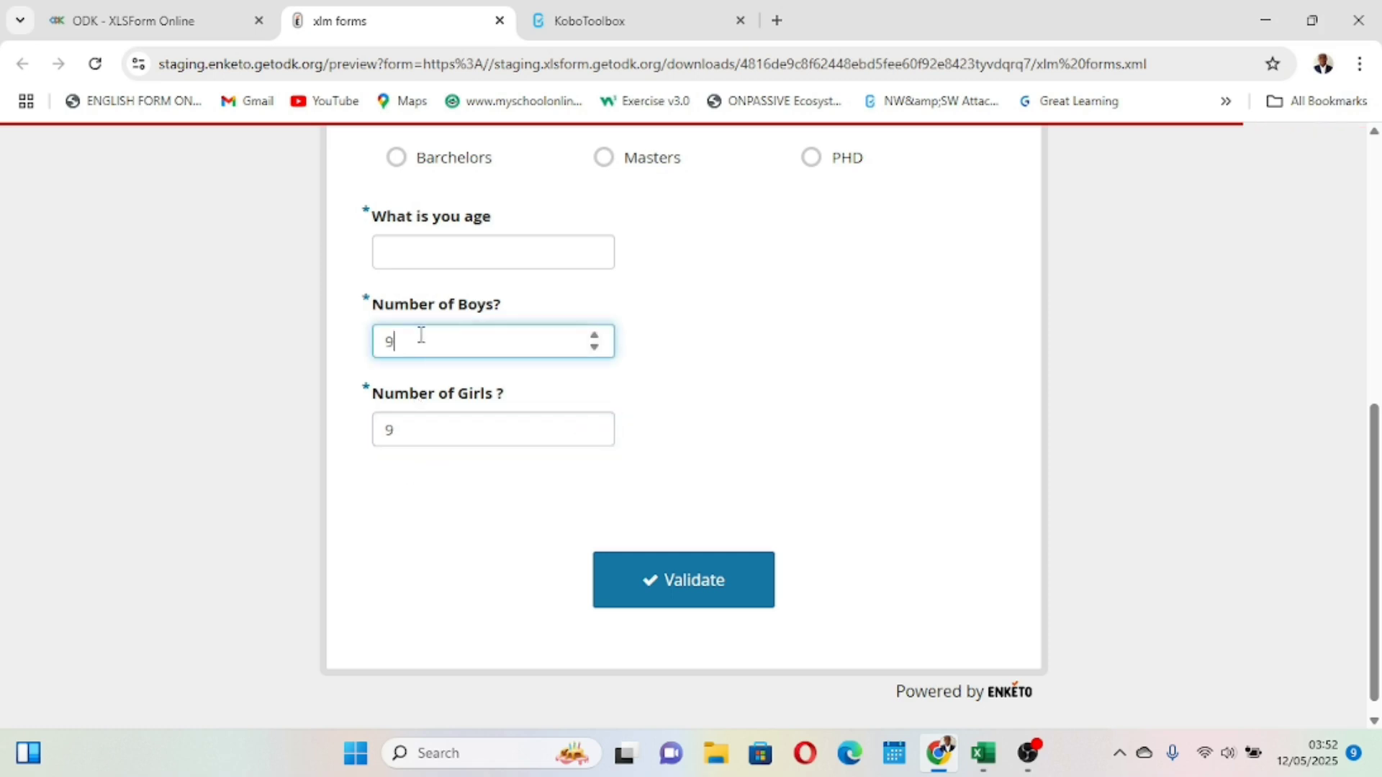
click(472, 319)
click(396, 472)
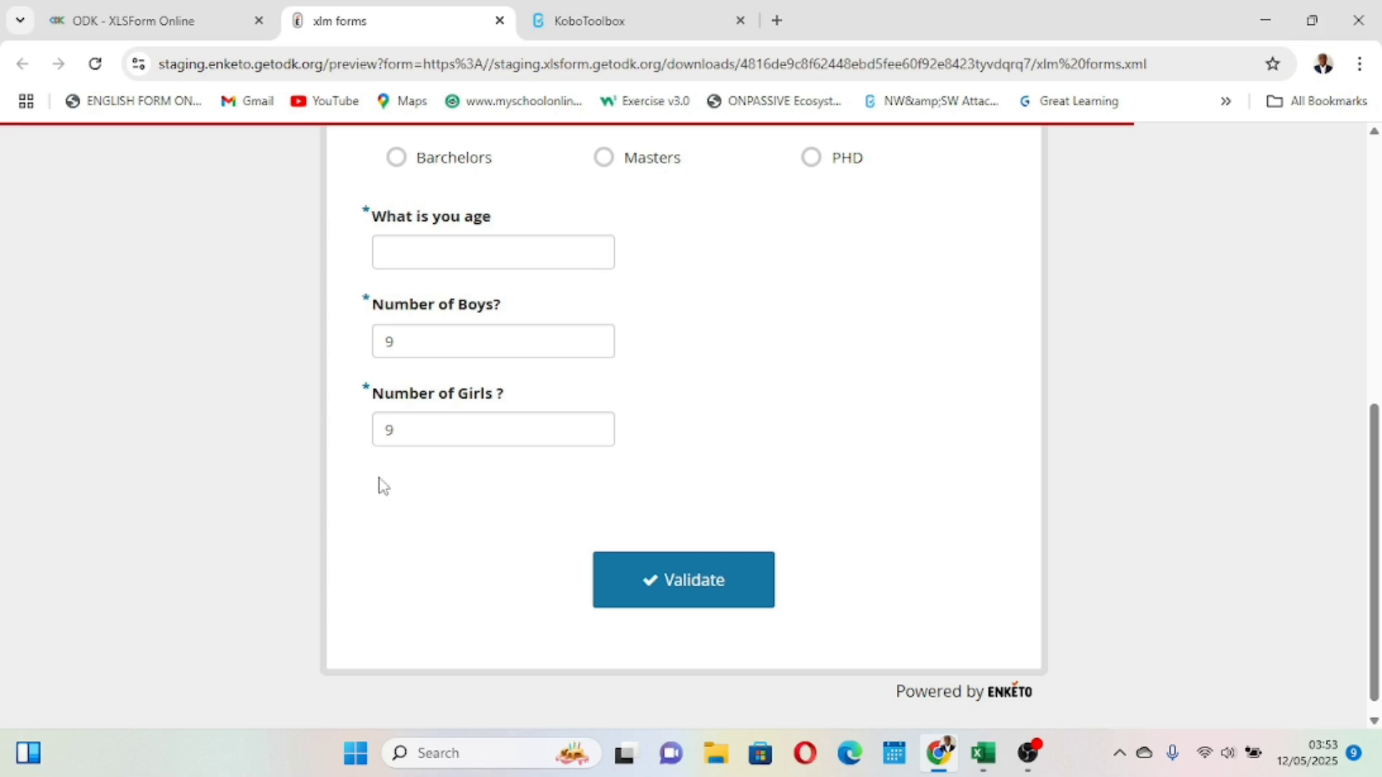
scroll(434, 487, up, 1)
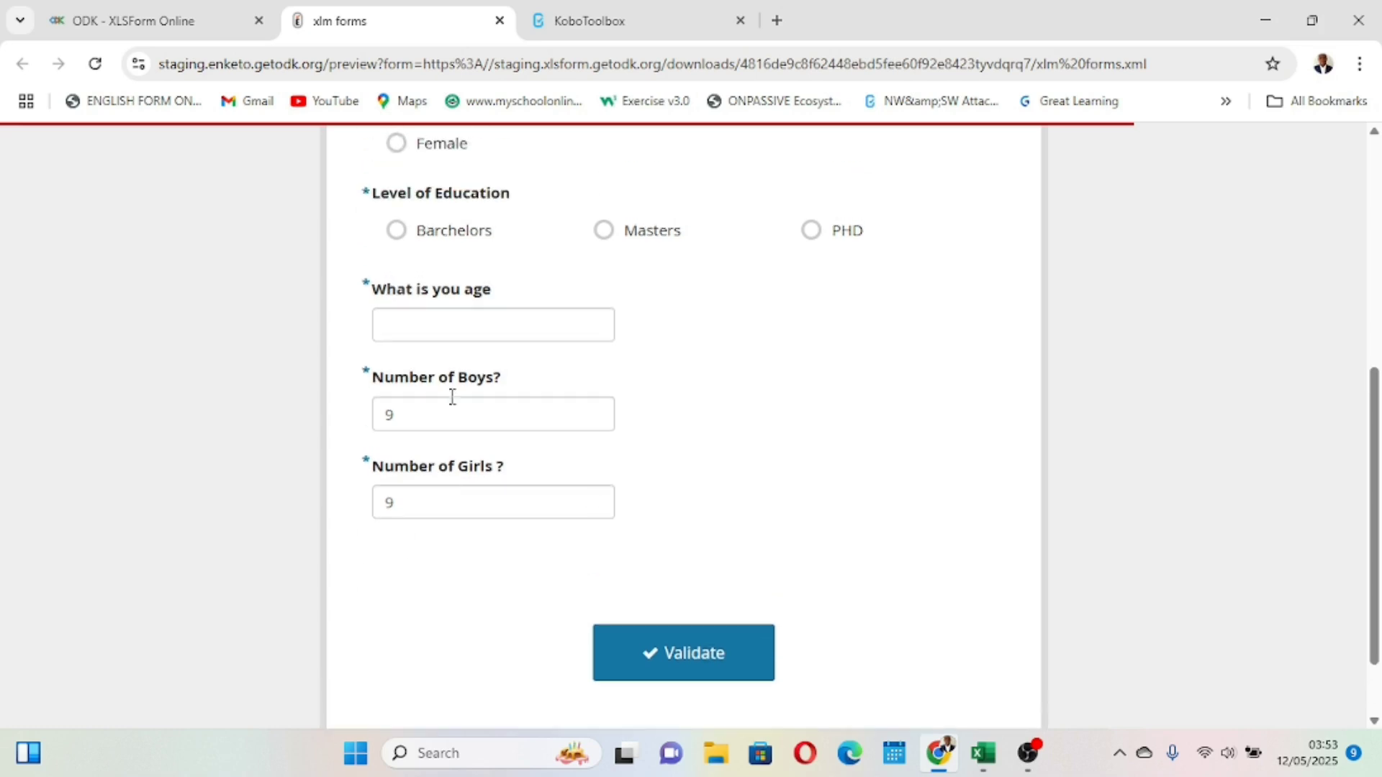
- Close the preview tab and return to the xlm forms spreadsheet
click(499, 21)
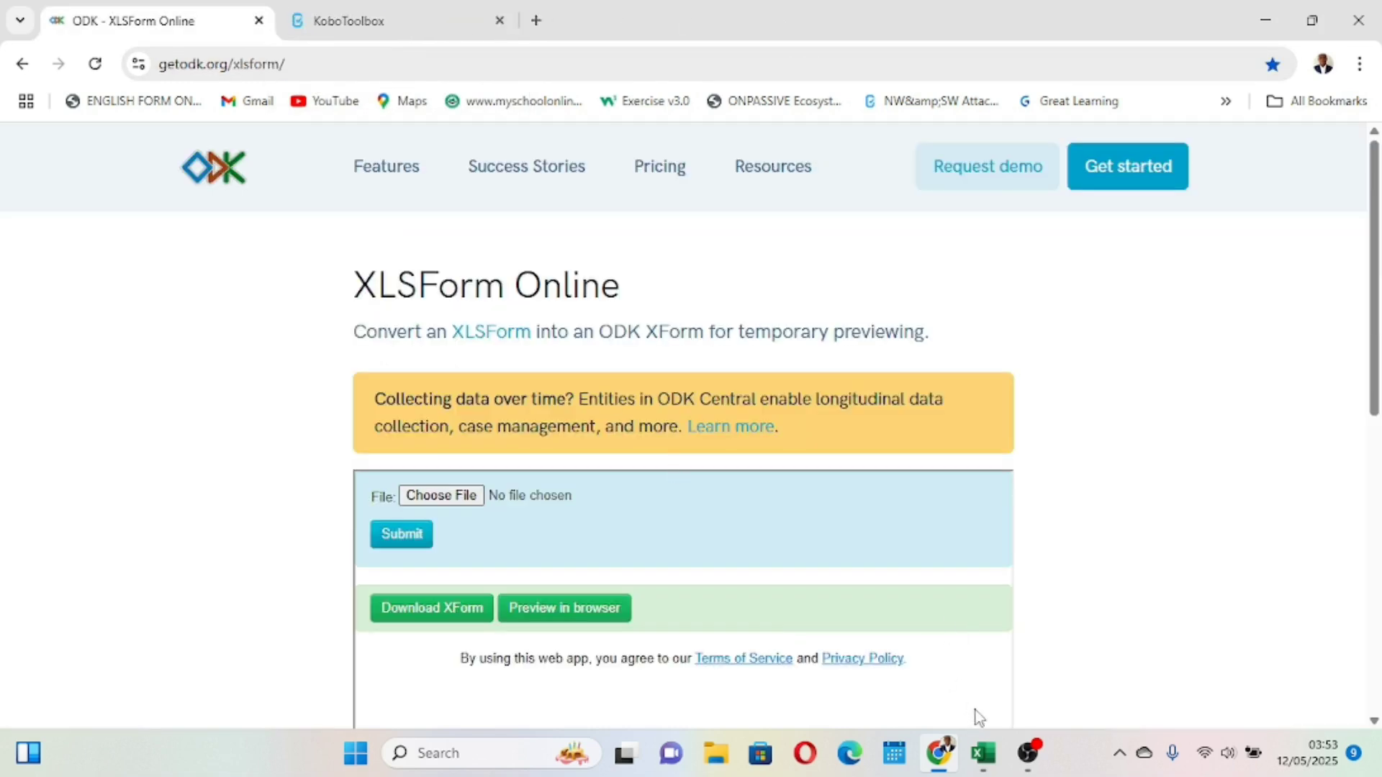
mouse_move(983, 753)
click(992, 697)
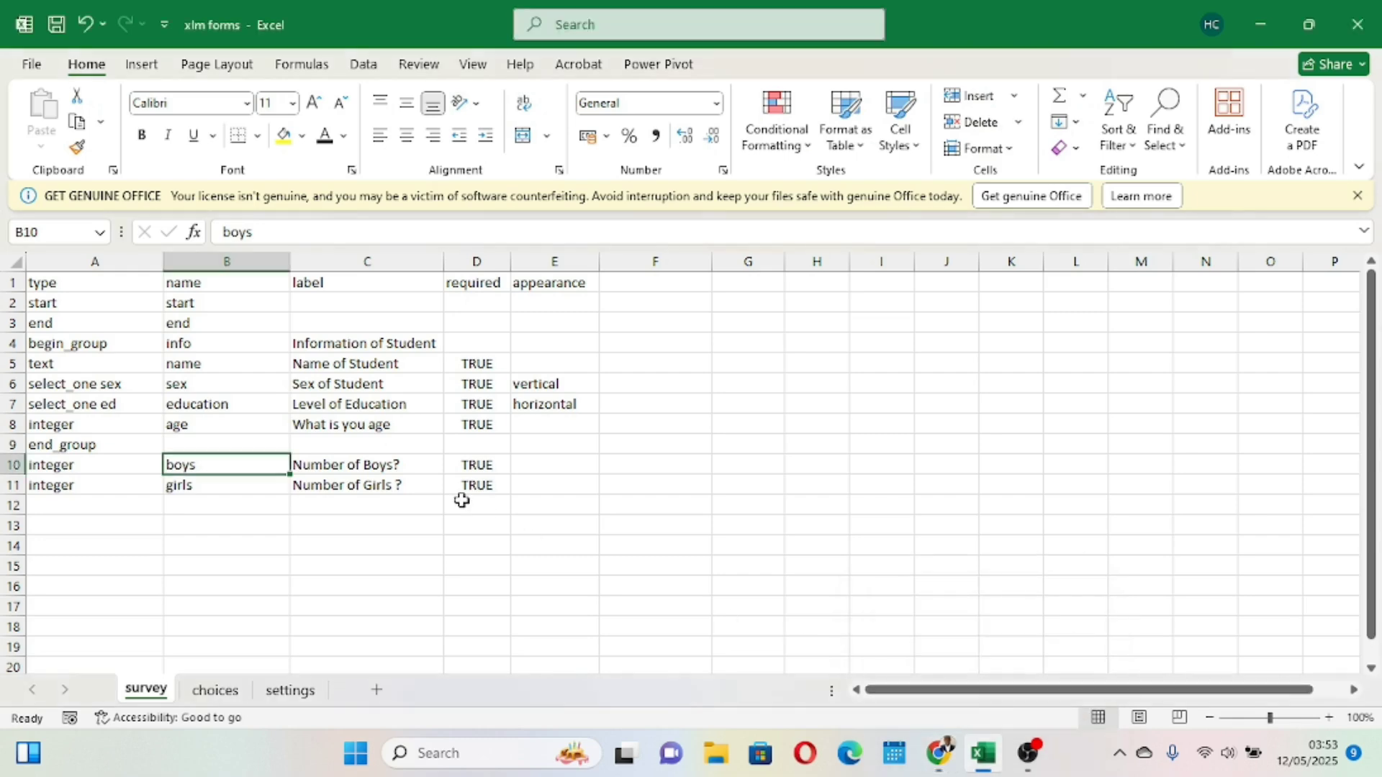
- Enter caculate as the type in row 12 of the survey sheet
click(329, 538)
click(94, 510)
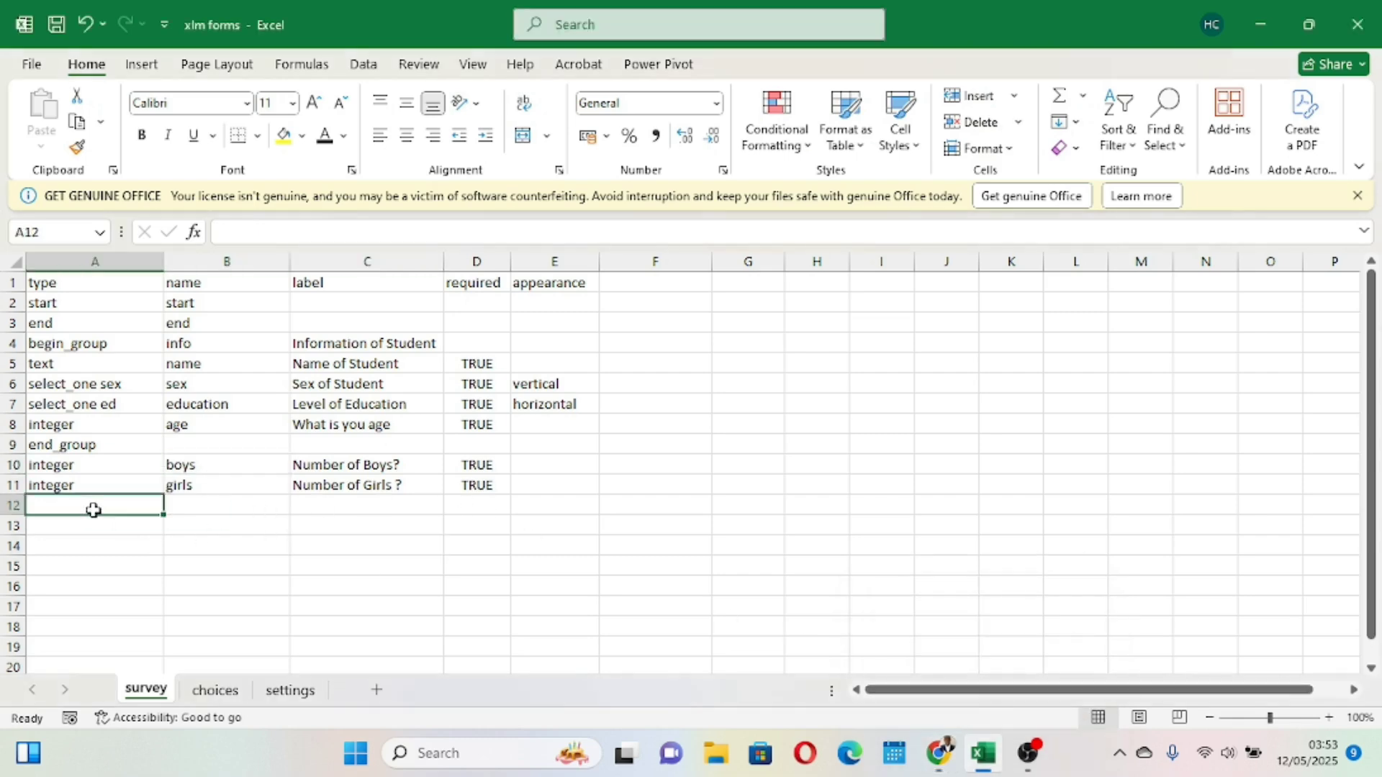
text(caculate)
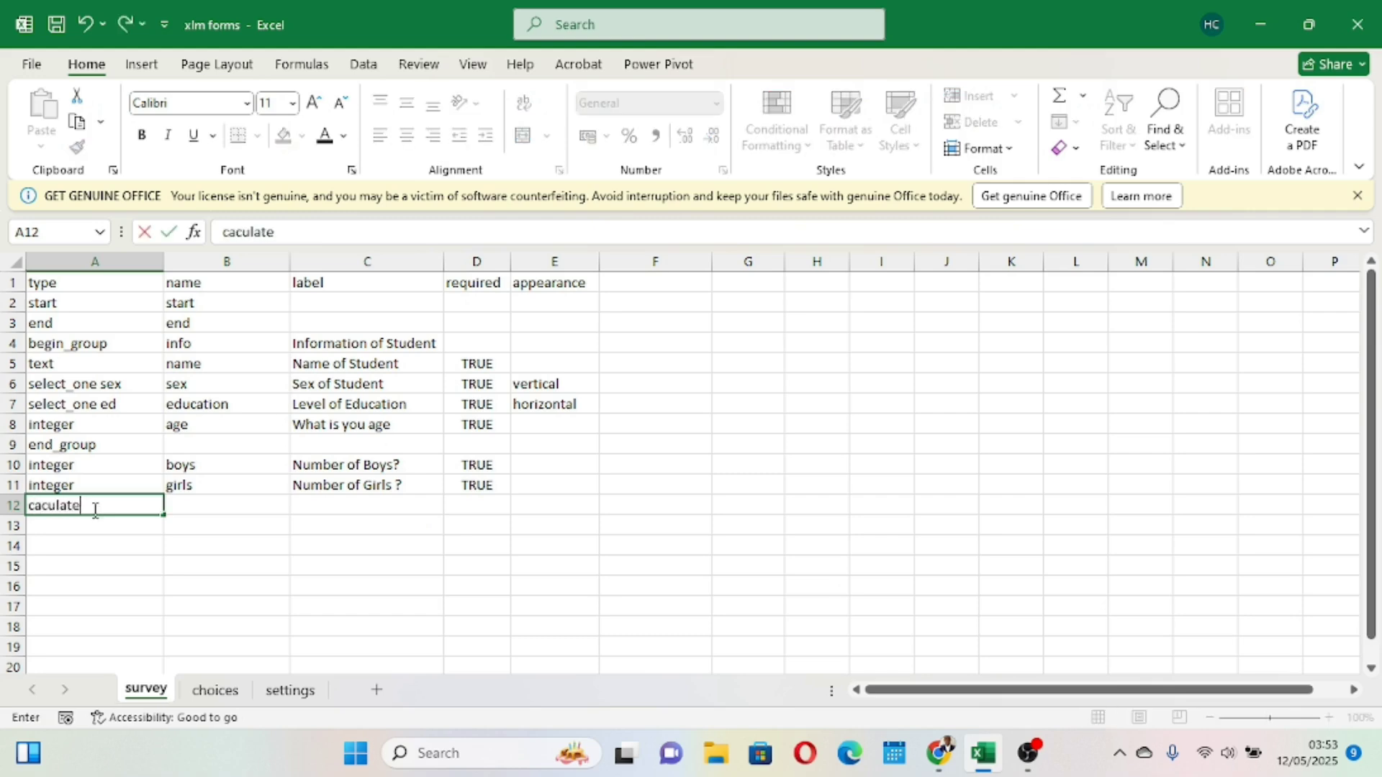
click(245, 641)
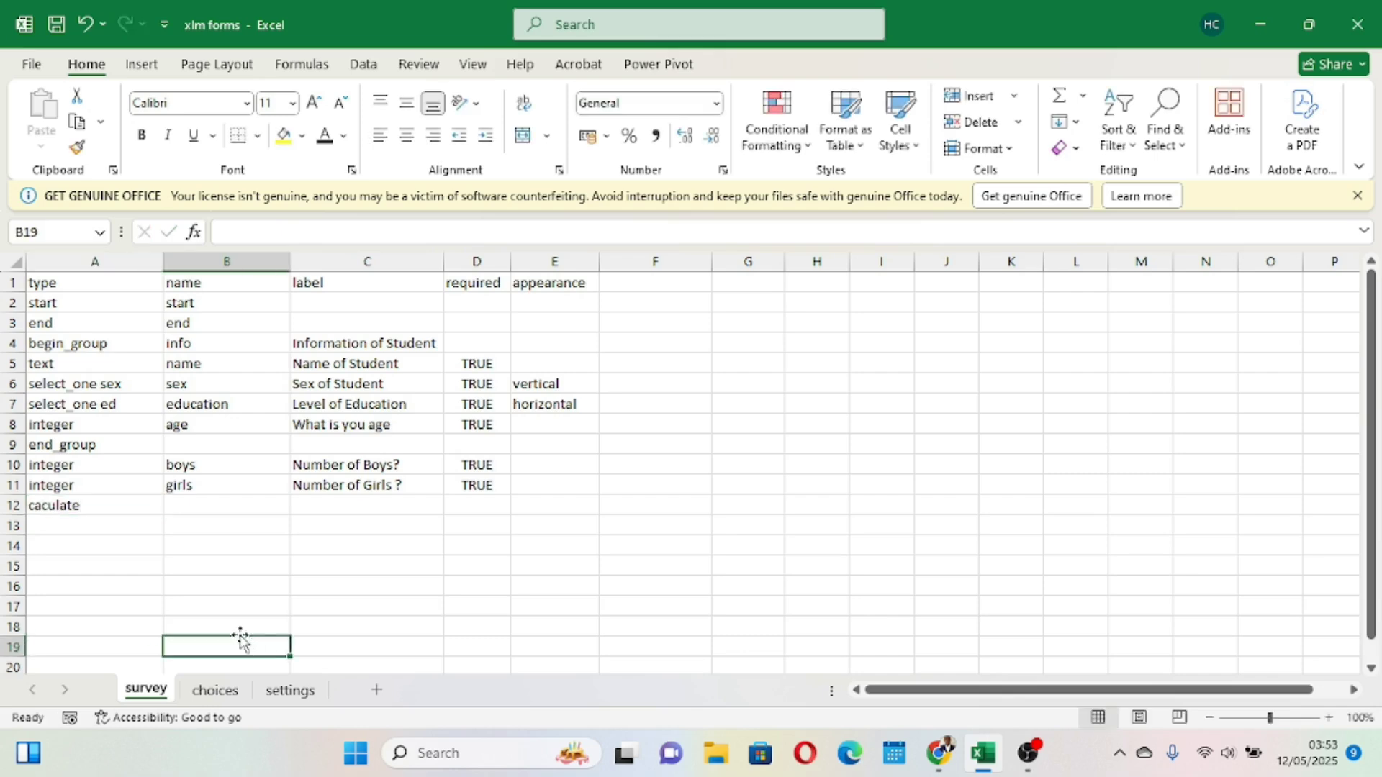
- Set the name of the row 12 calculate field to caculation
click(206, 505)
text(ca)
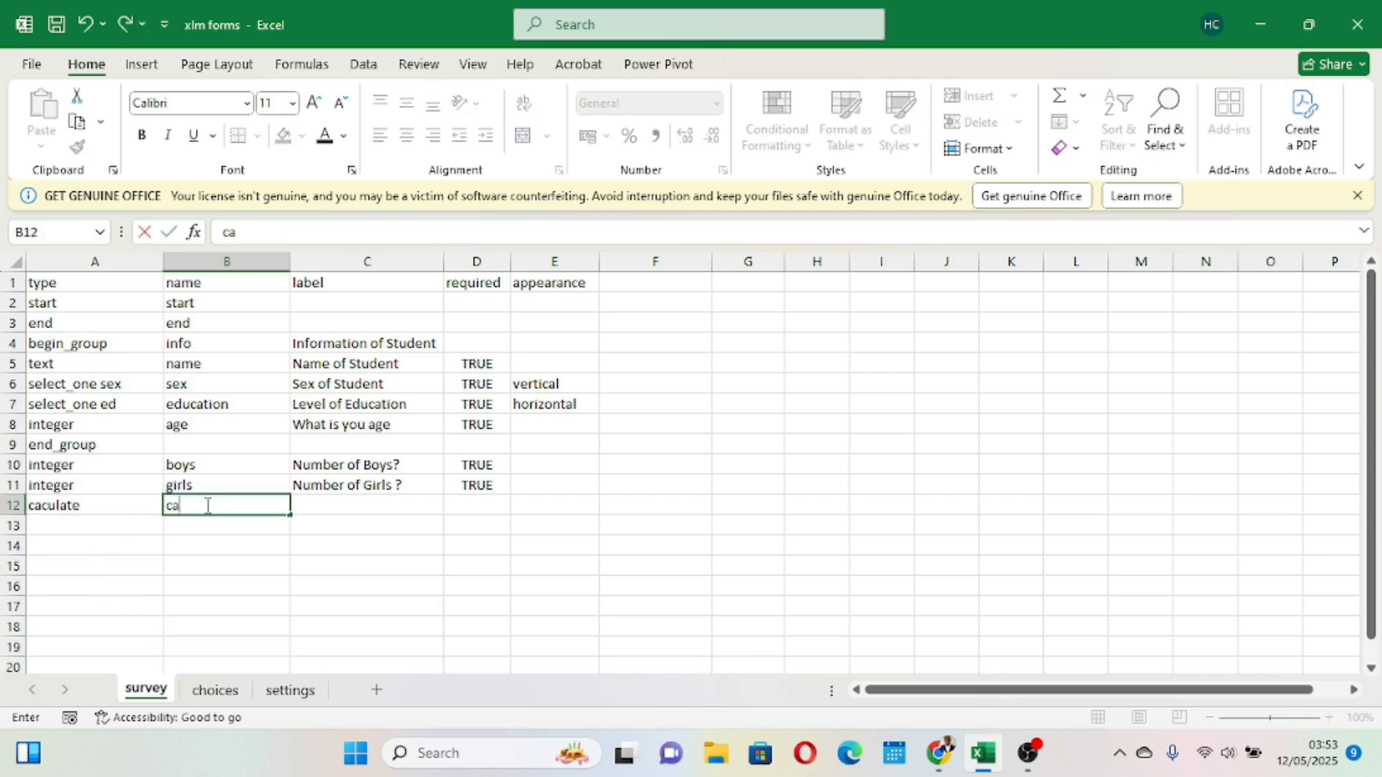
text(culation)
click(365, 610)
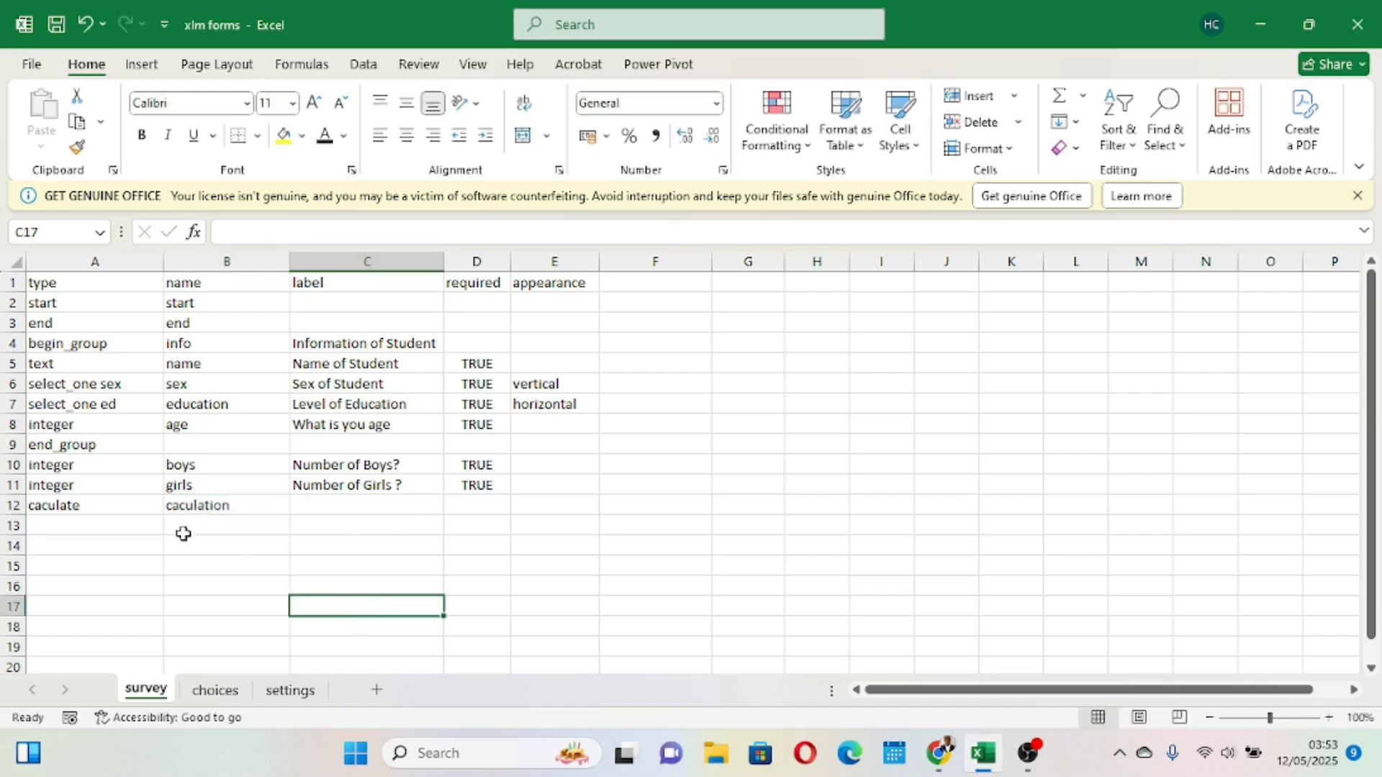
click(199, 504)
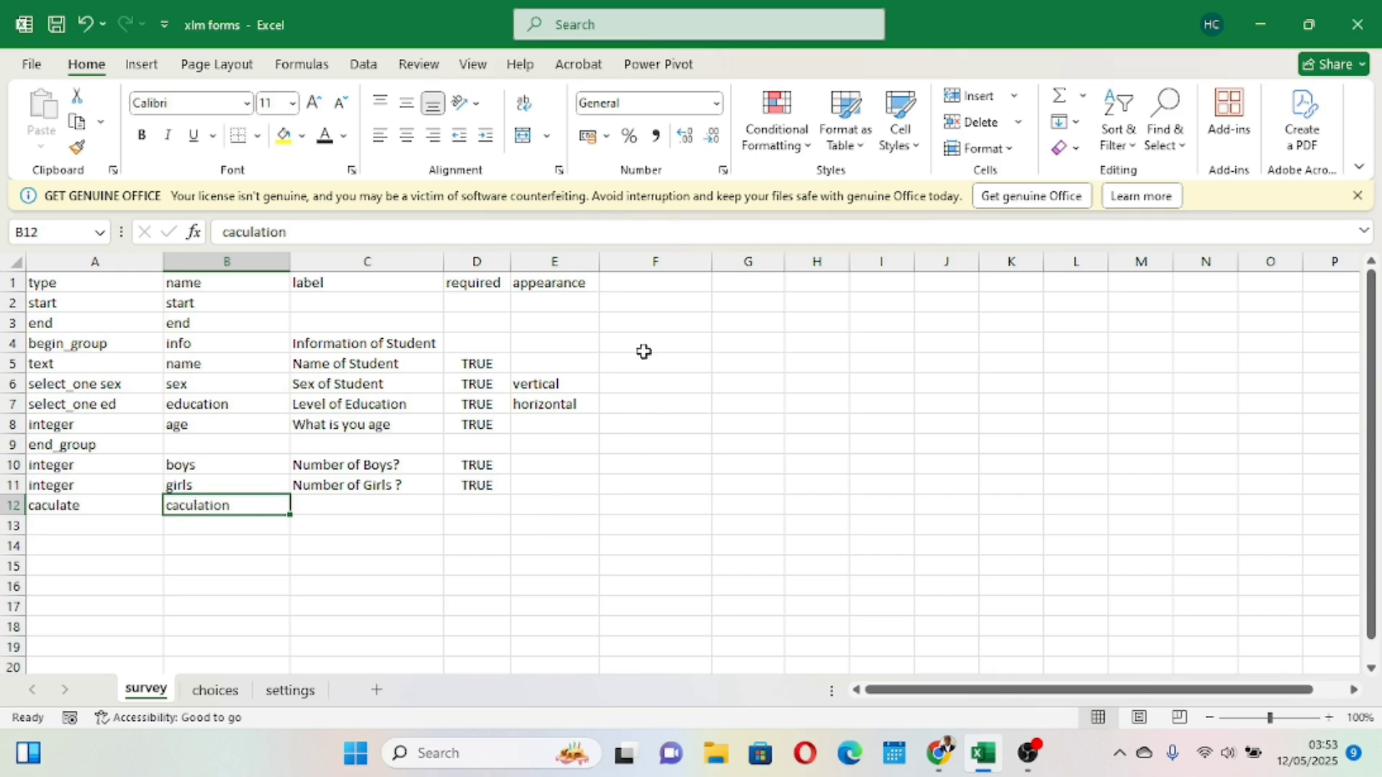
- Add a calculation column header in column F of the survey sheet
click(656, 262)
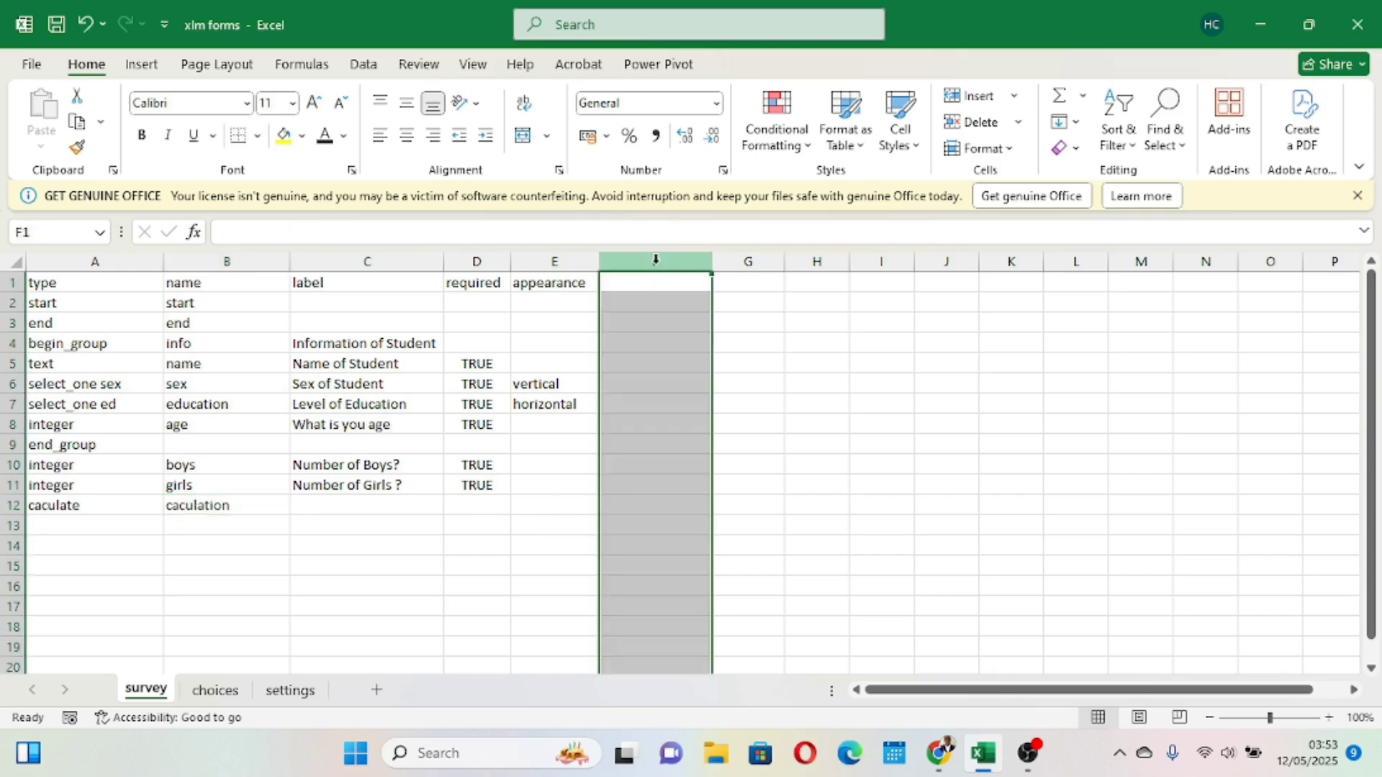
click(655, 284)
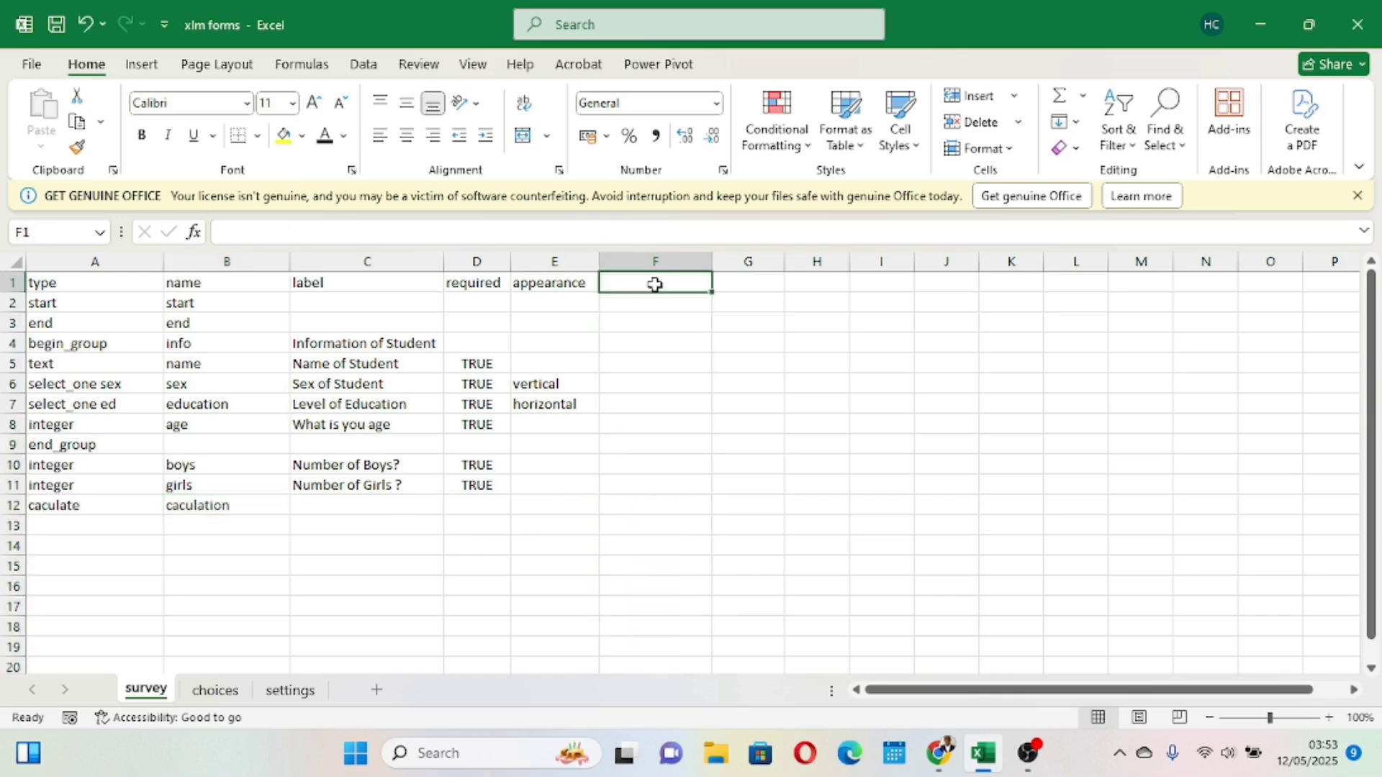
text(calc)
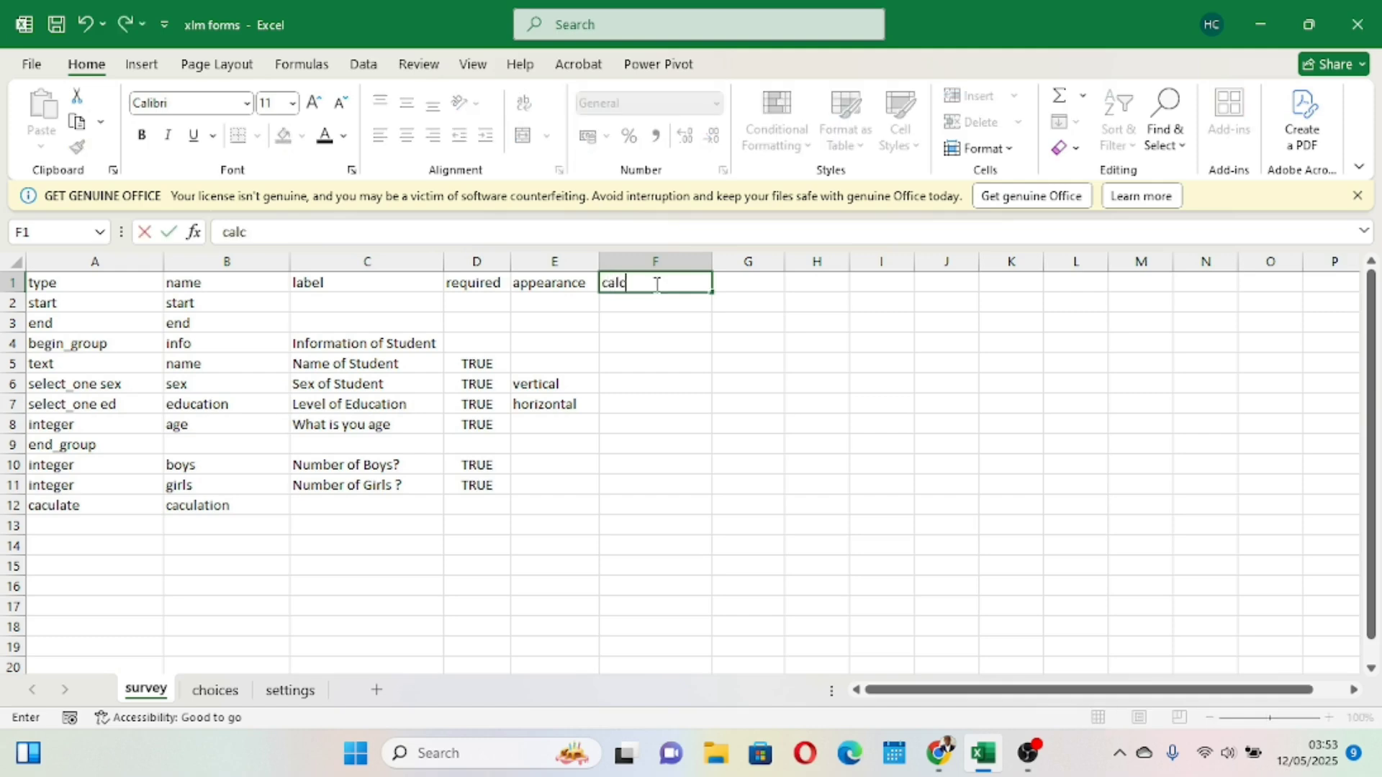
text(ation)
click(728, 425)
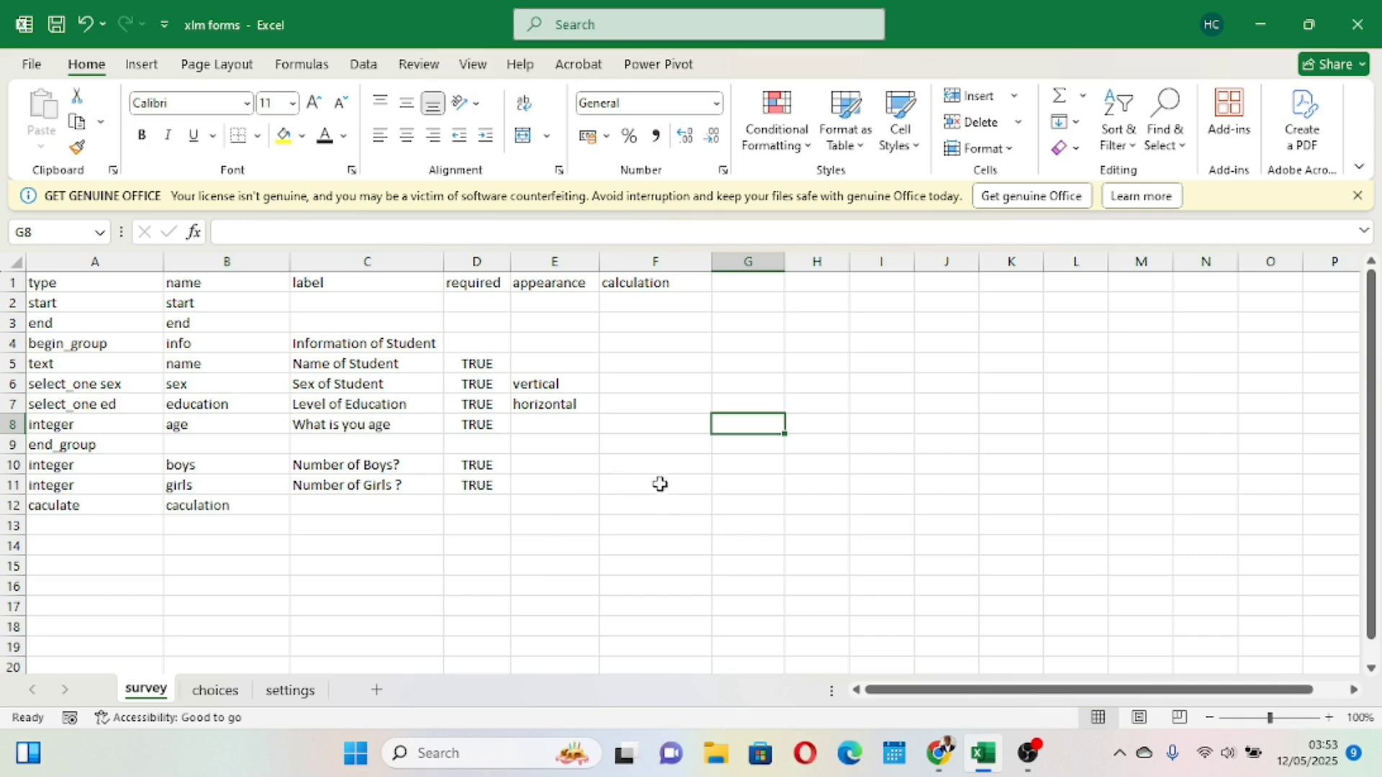
click(642, 508)
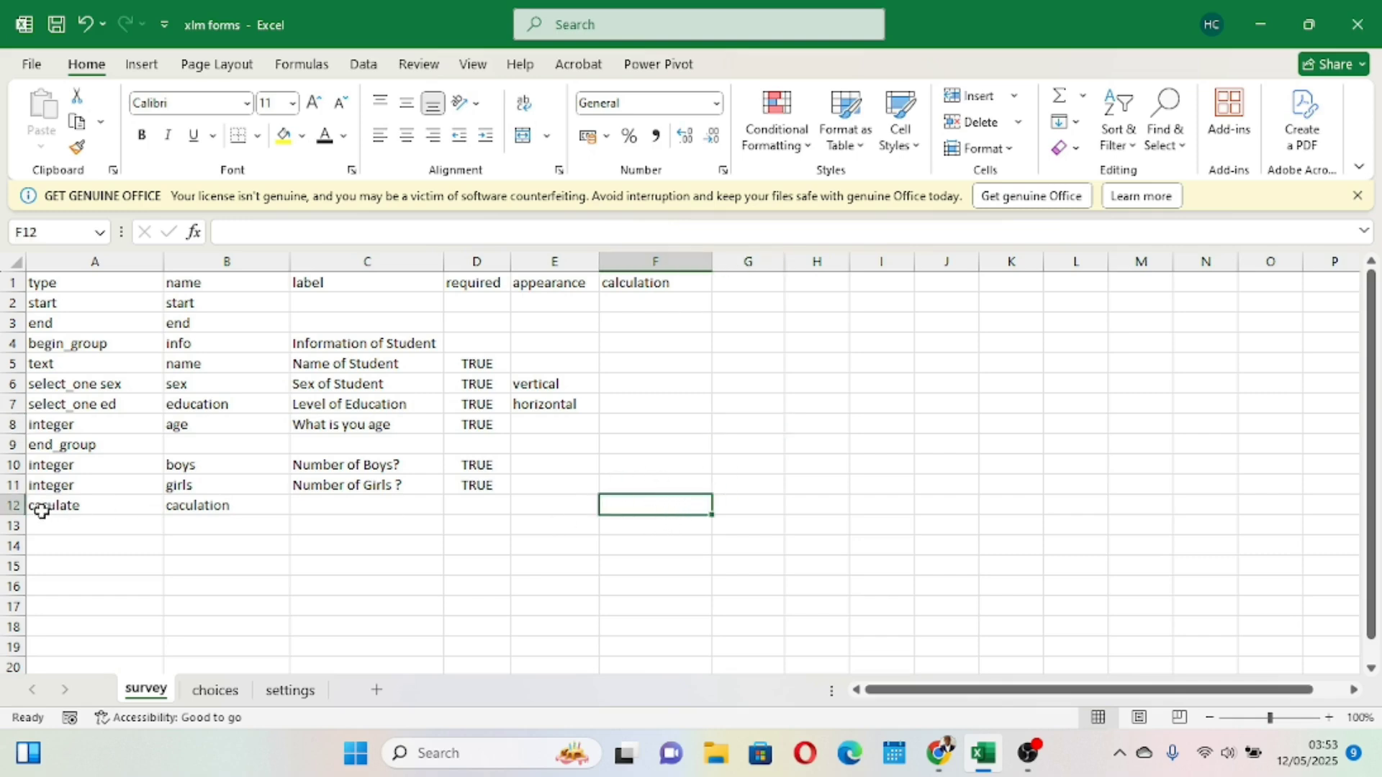
- Enter ${boys}+${girls} in the calculation column of the row 12 calculate field, then check the boys and girls names
click(14, 506)
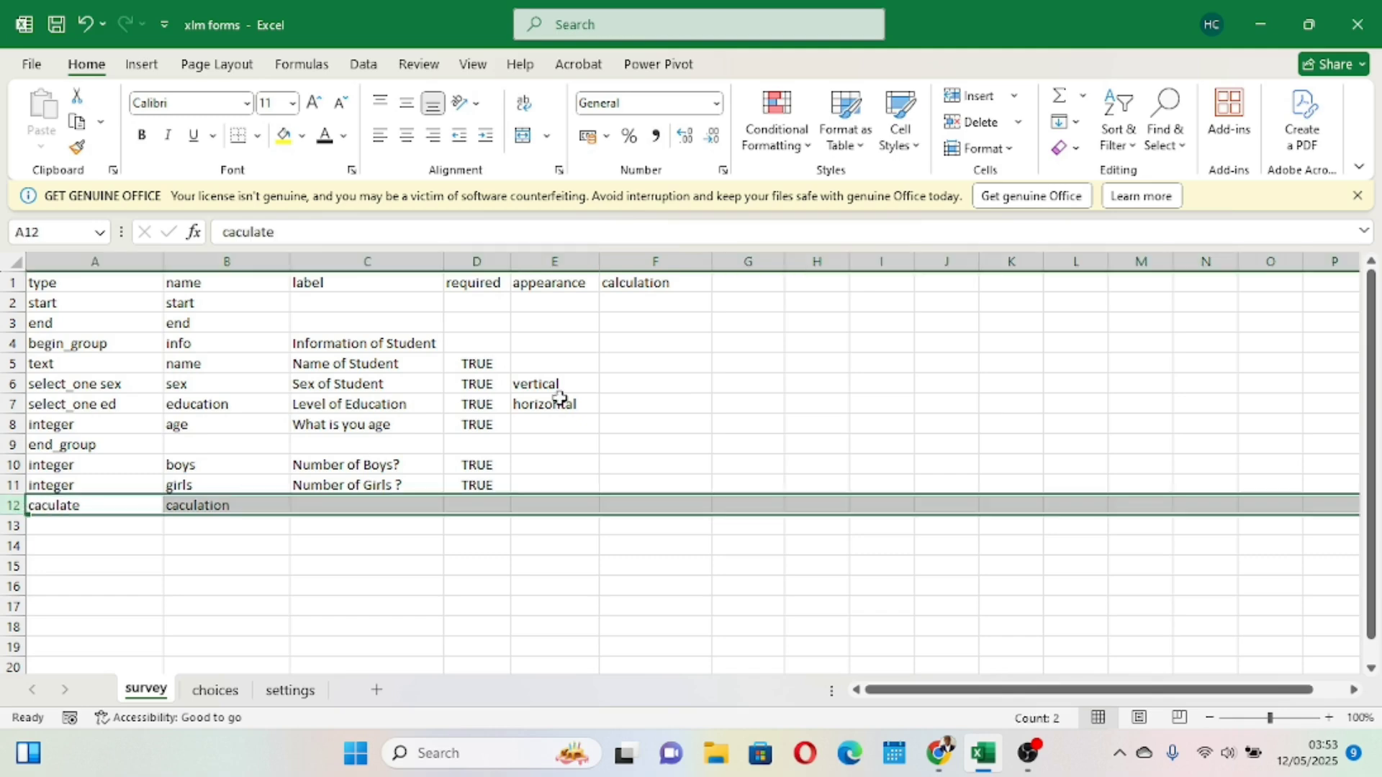
click(661, 265)
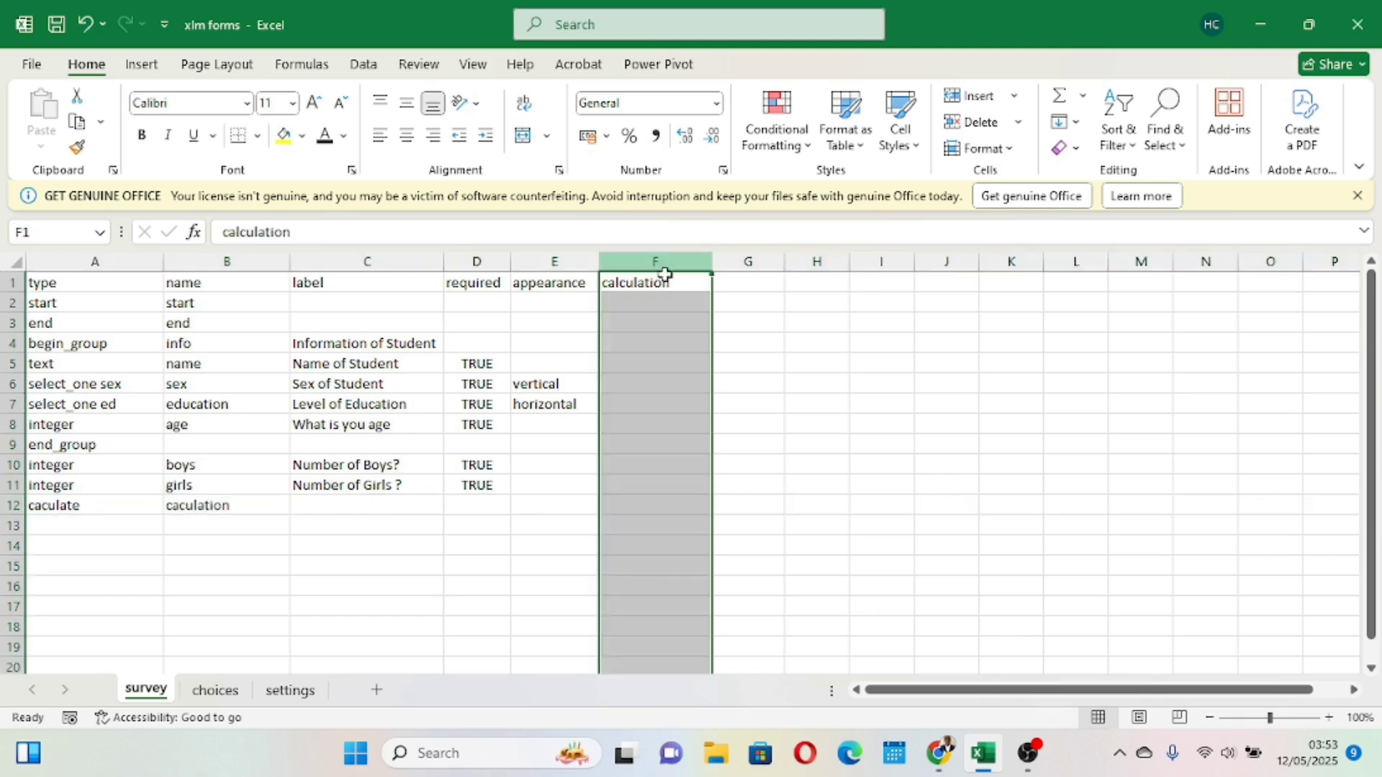
click(668, 503)
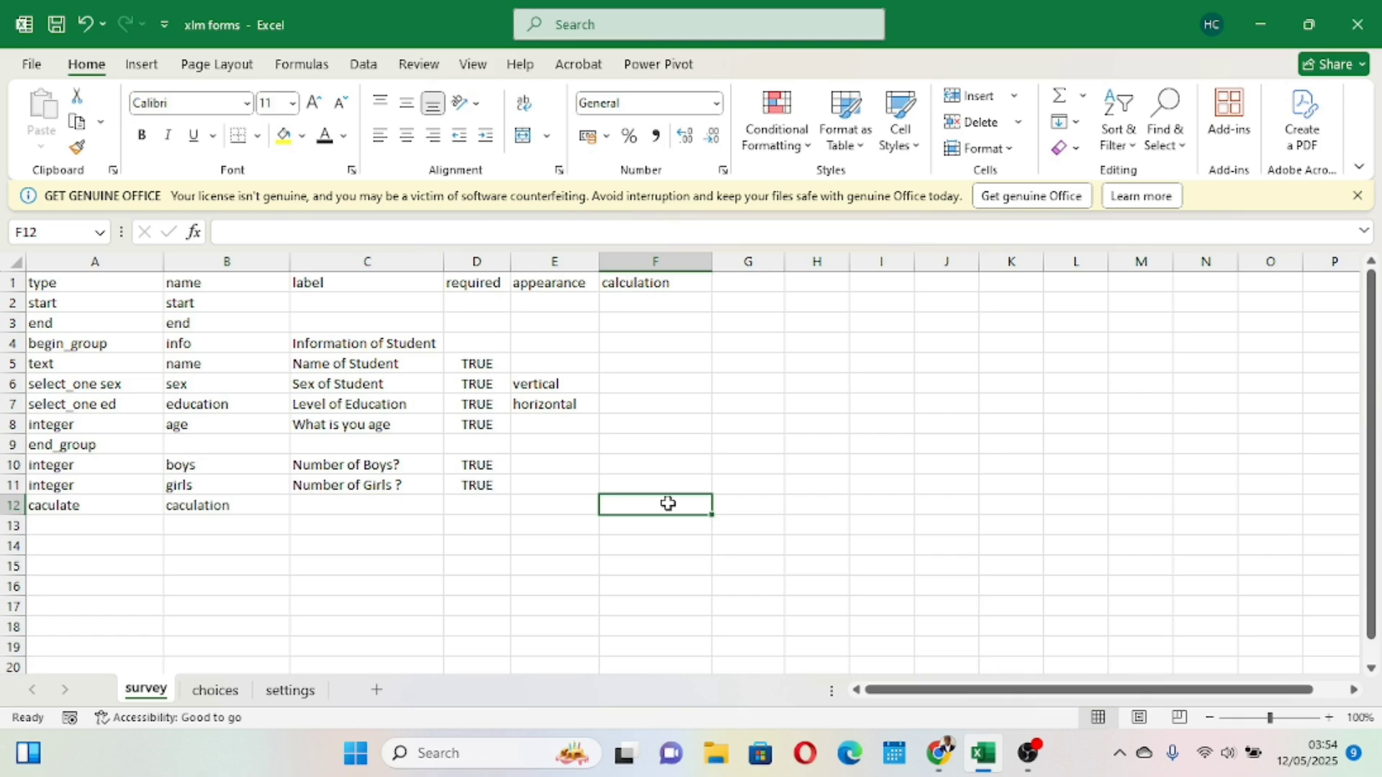
text($)
key(BackSpace)
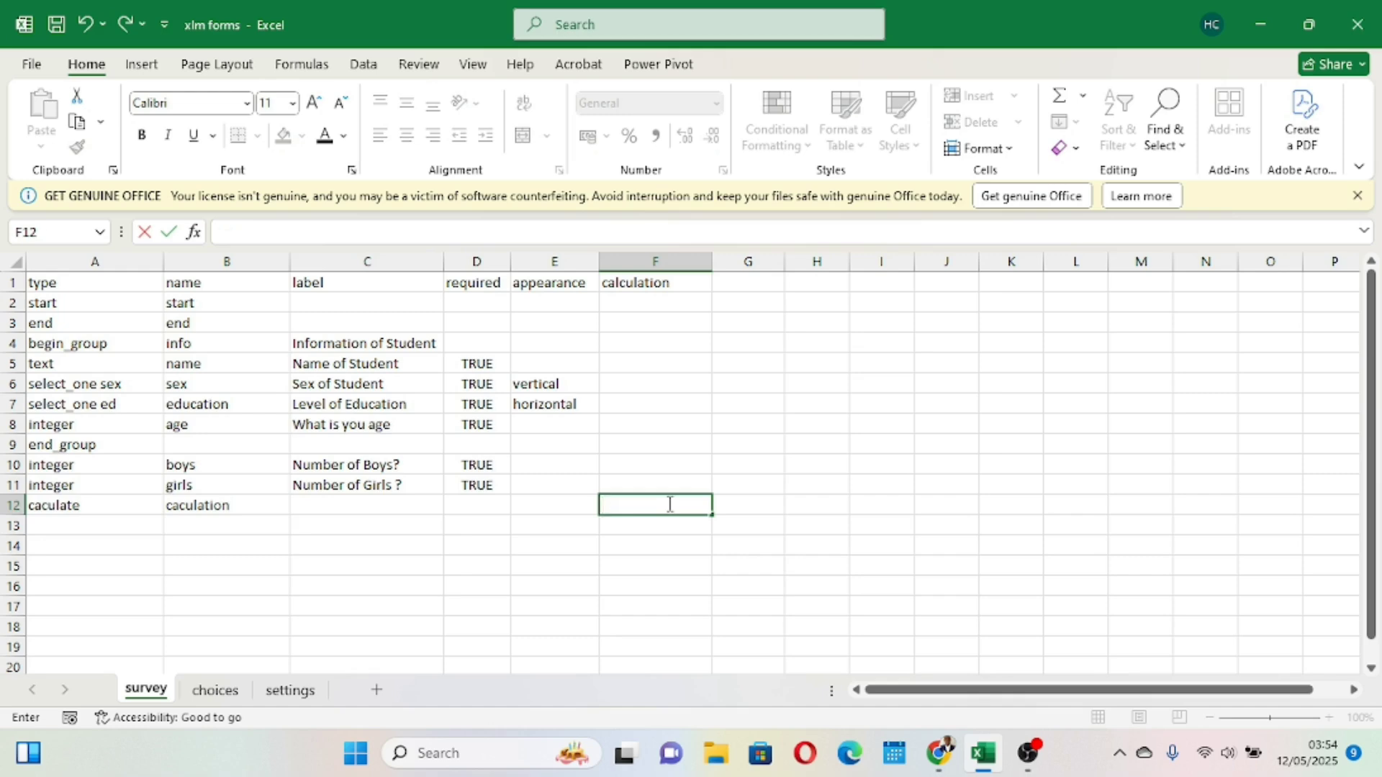
text(=$)
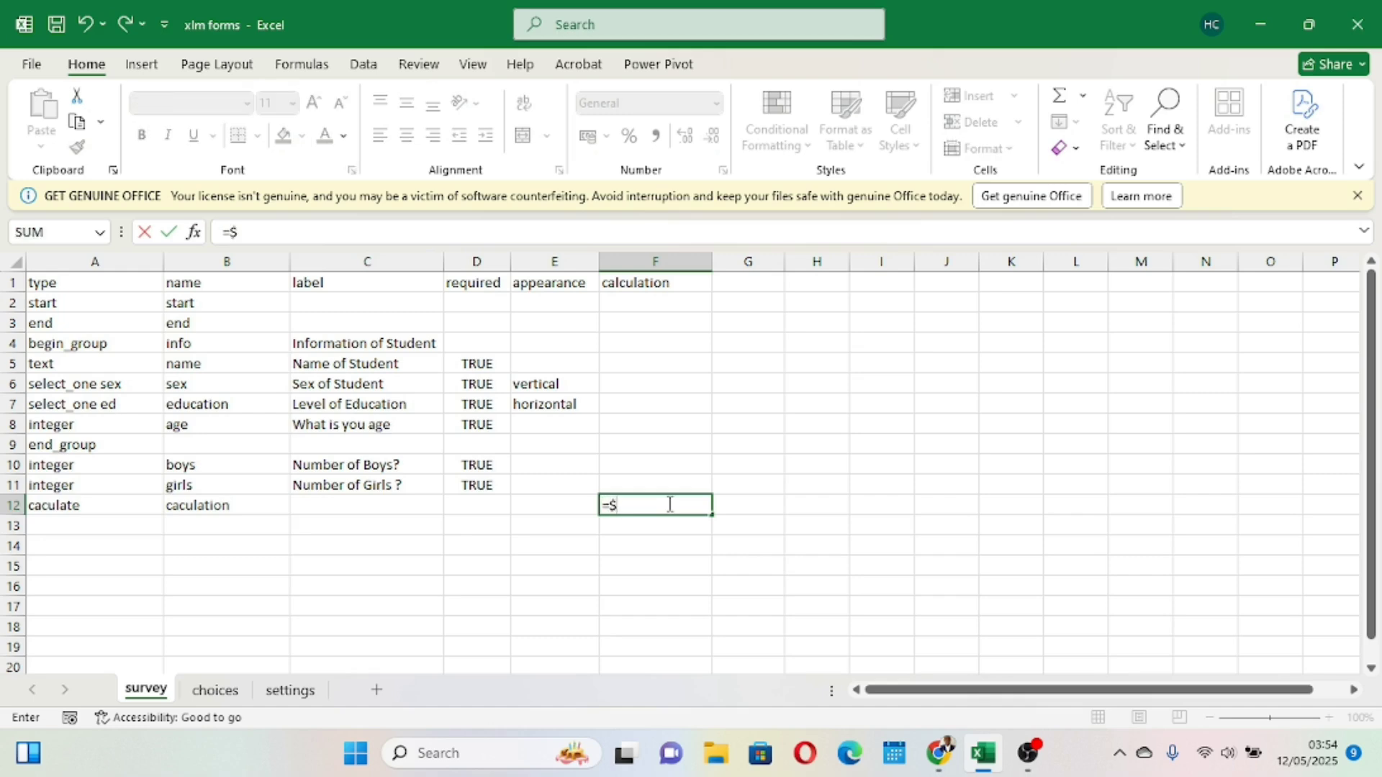
key(BackSpace)
key(BackSpace)
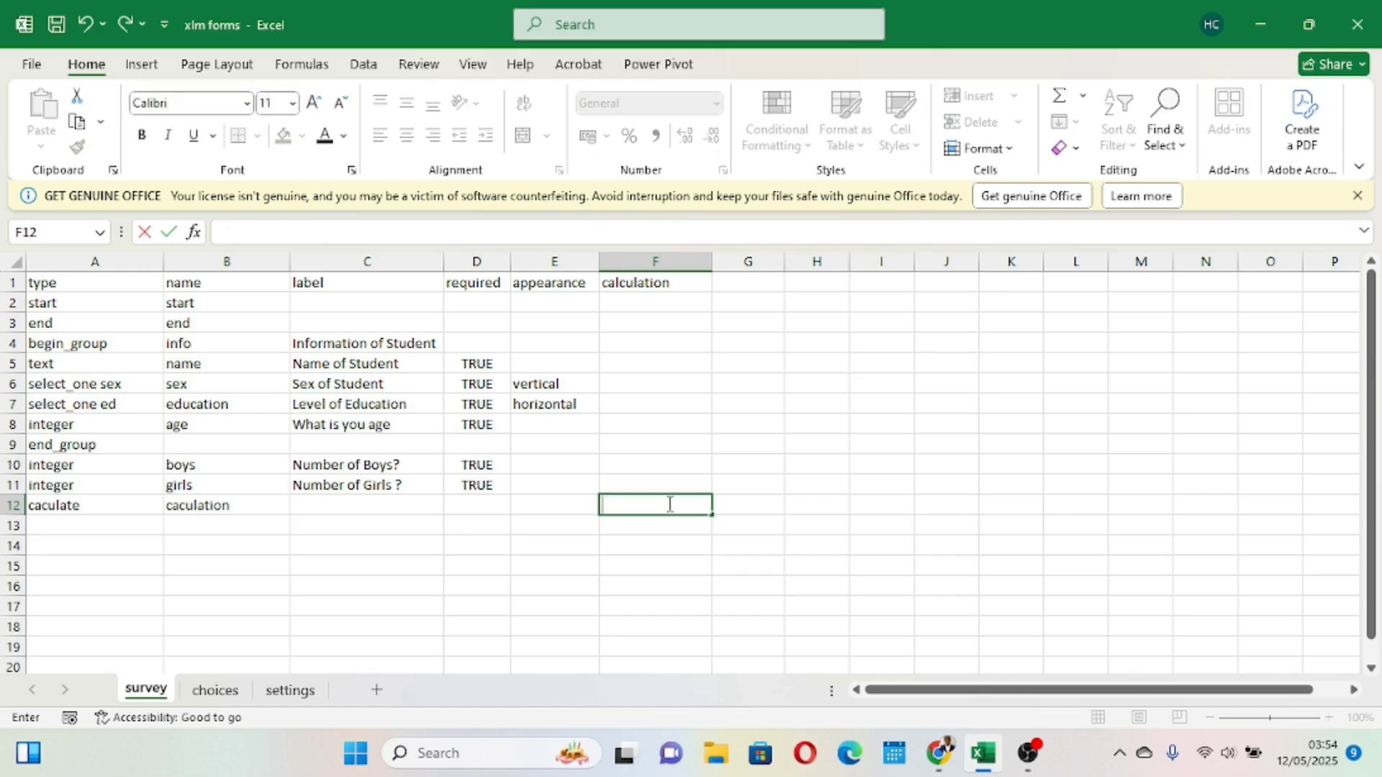
text($)
text(boys}+)
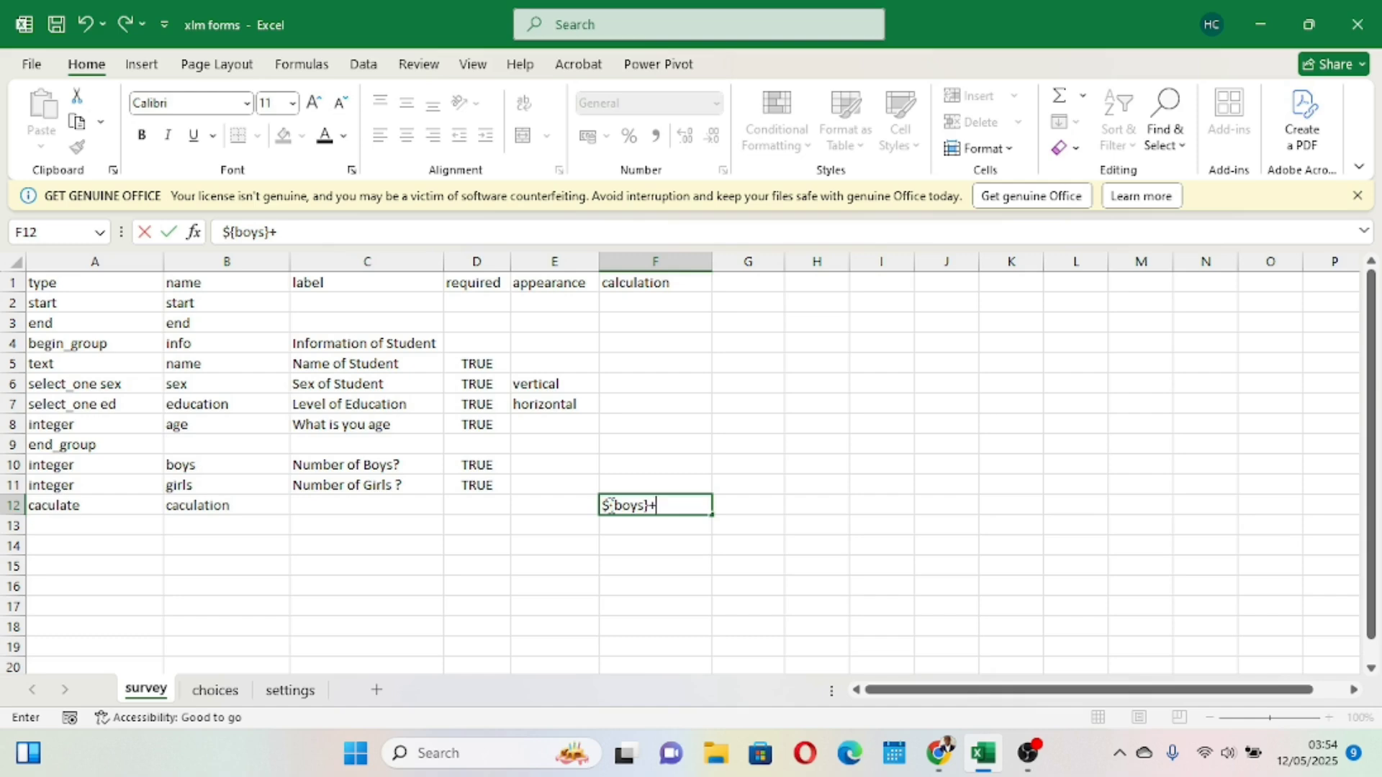
text(${girls)
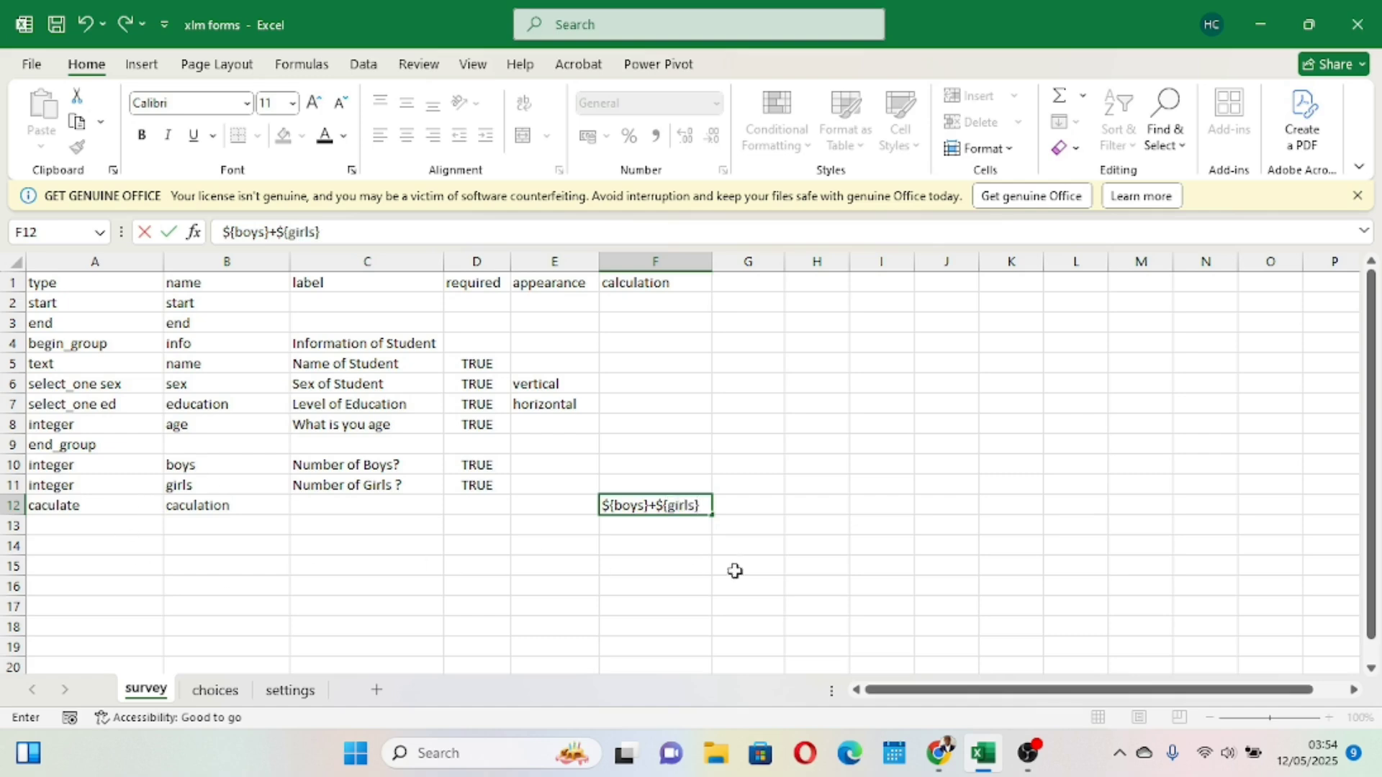
click(777, 551)
key(ctrl+Up)
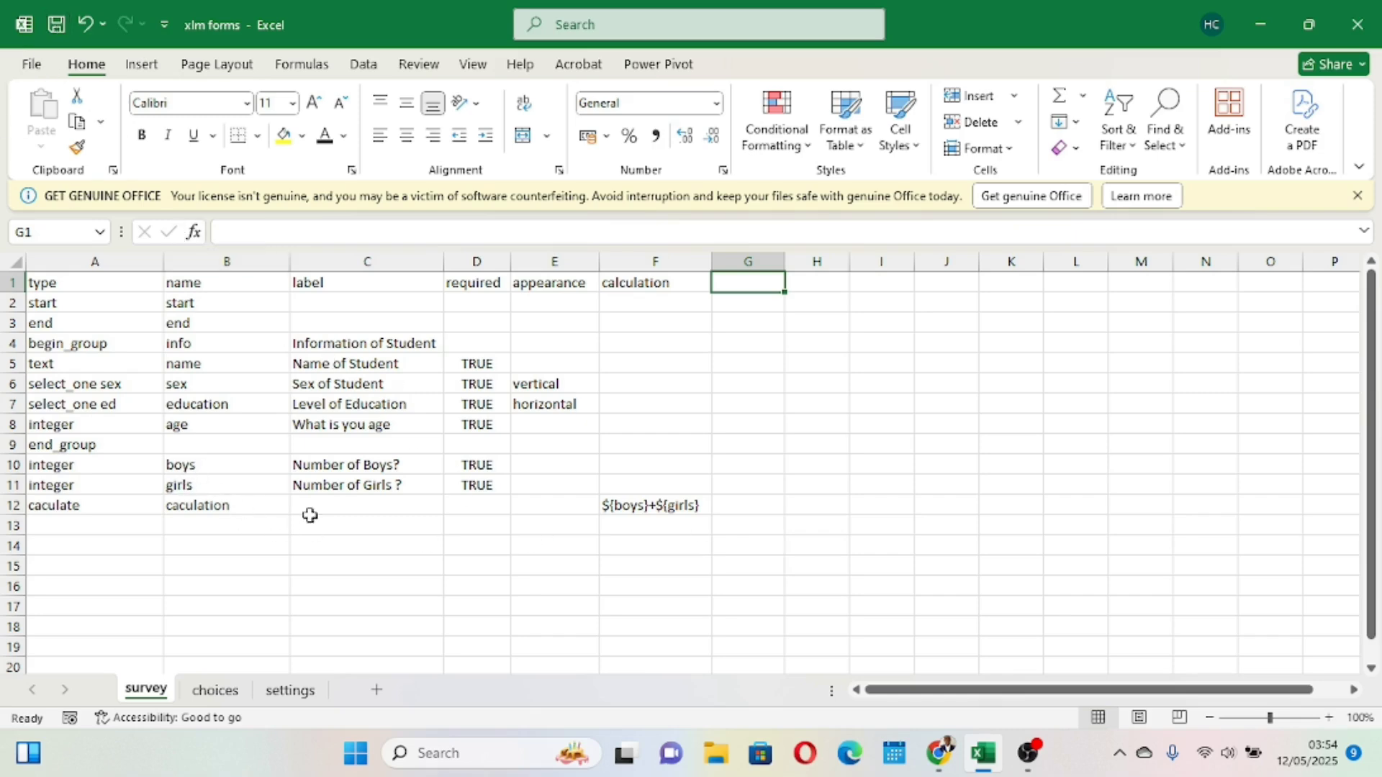
click(189, 468)
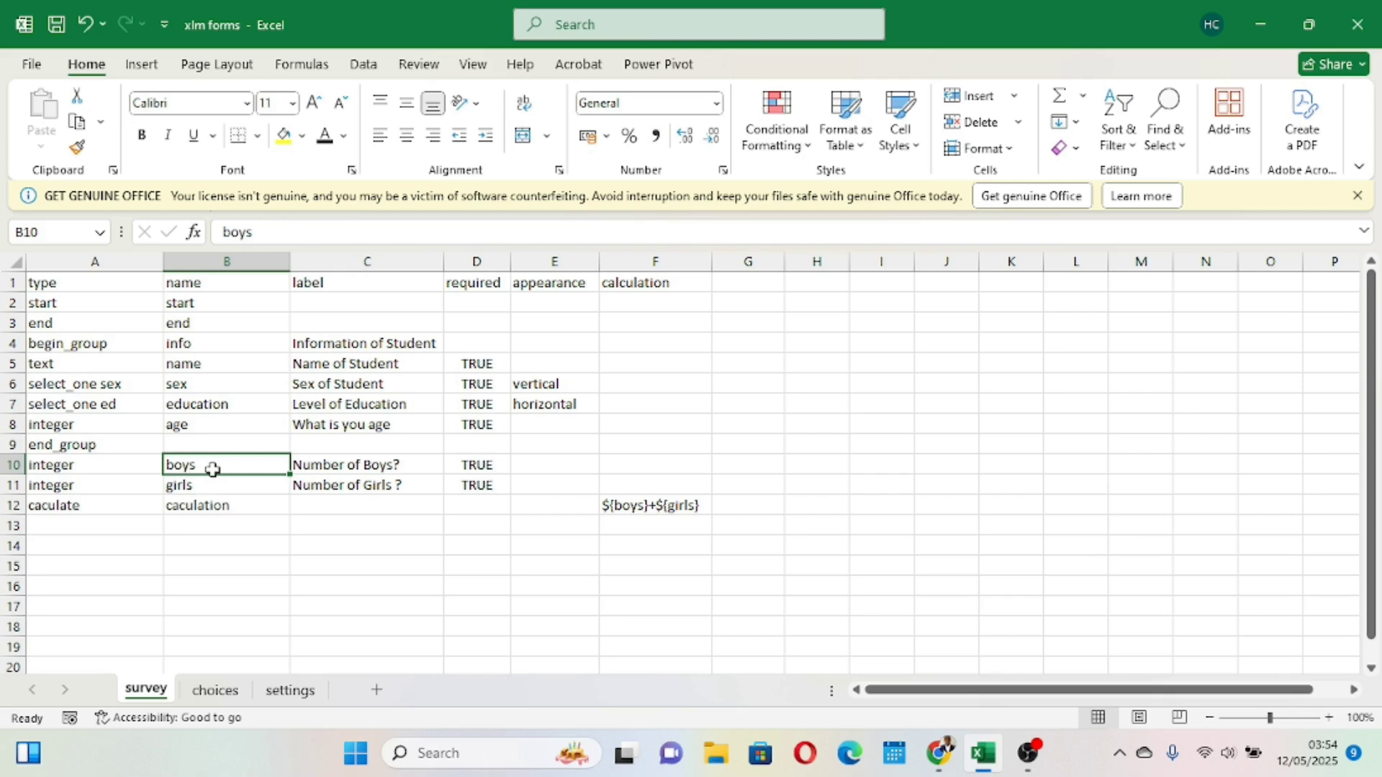
click(193, 485)
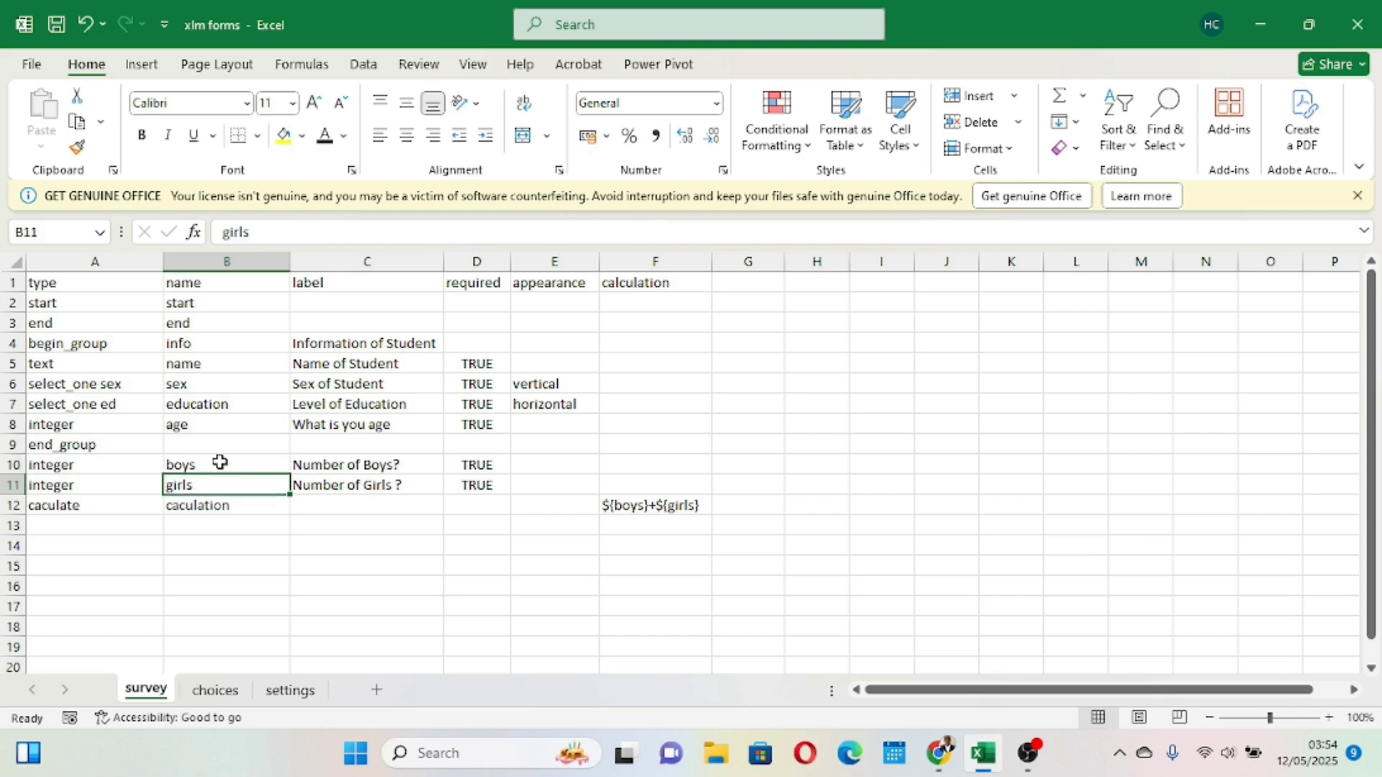
click(218, 462)
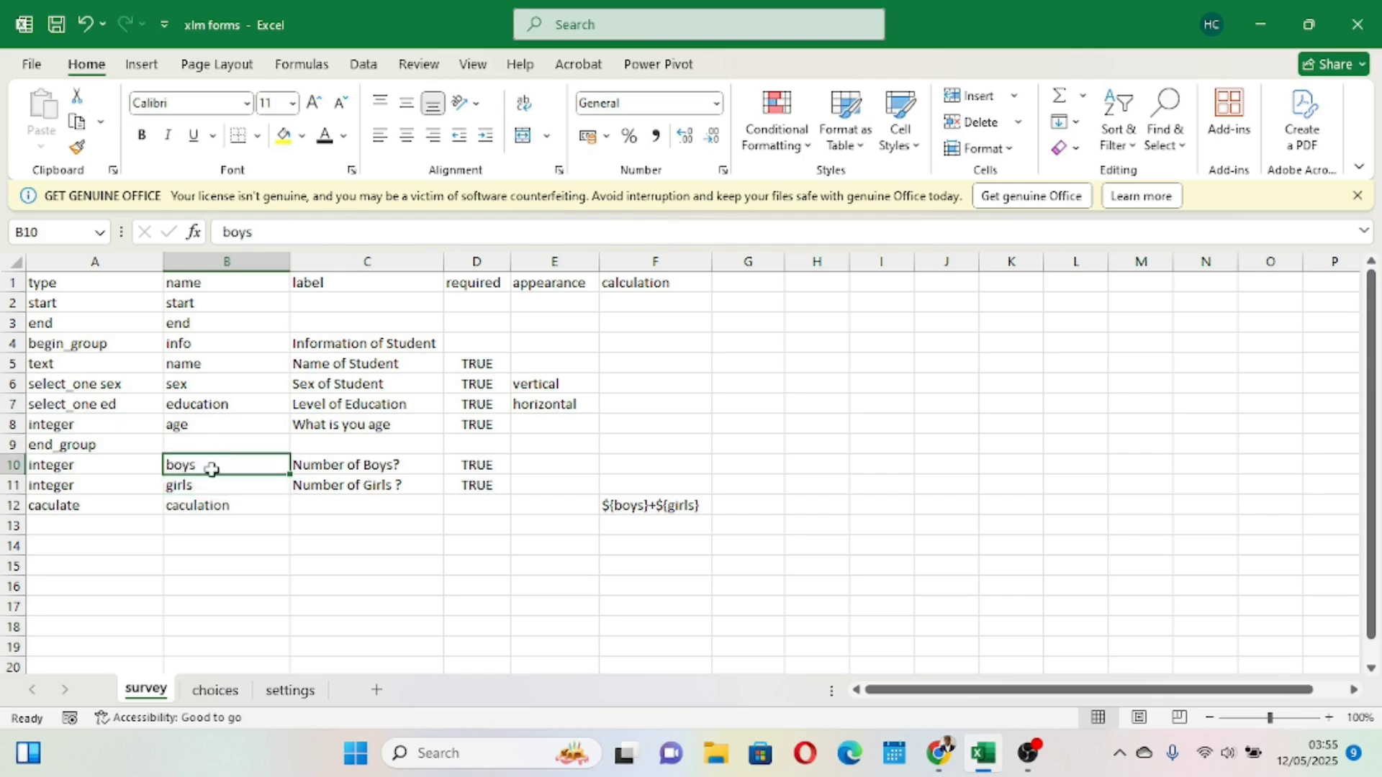
click(187, 483)
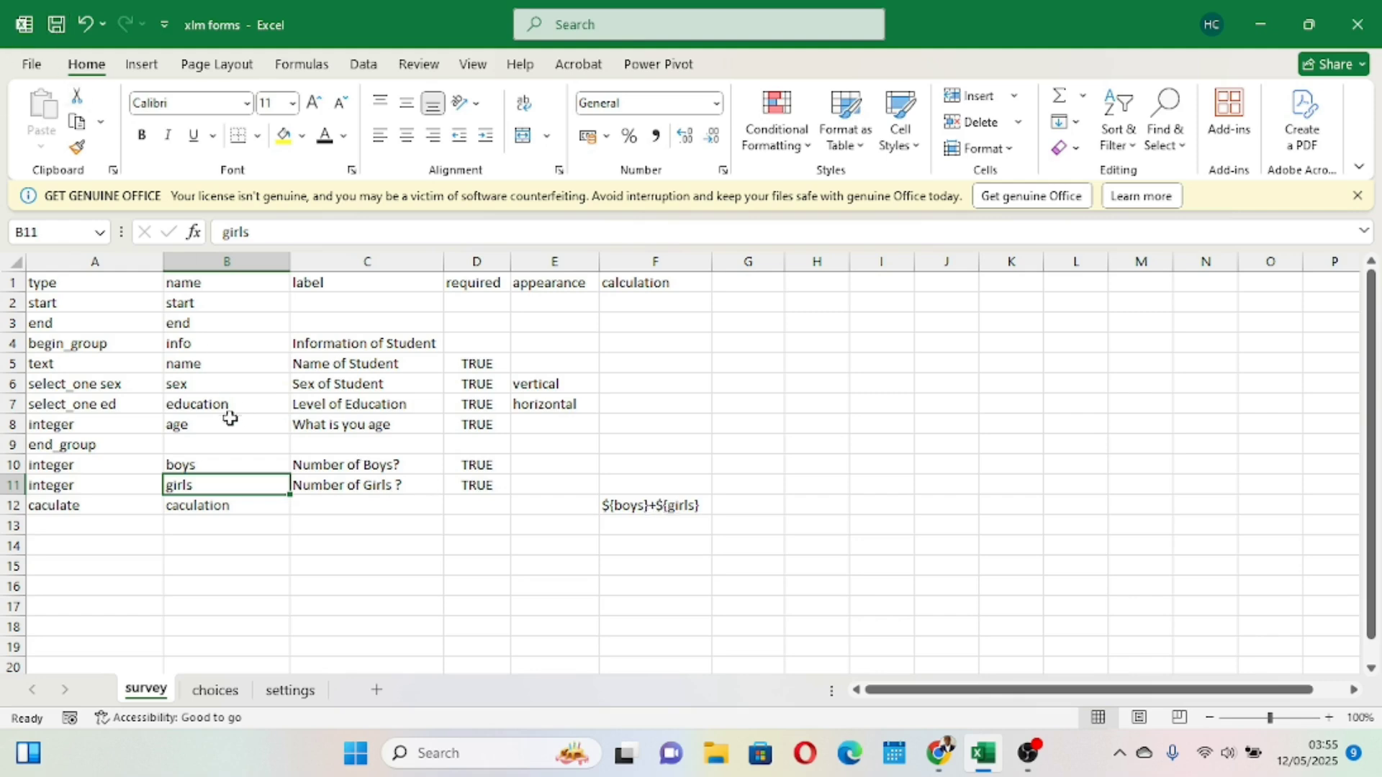
- Set the type of row 13 of the survey sheet to note
click(80, 524)
text(note)
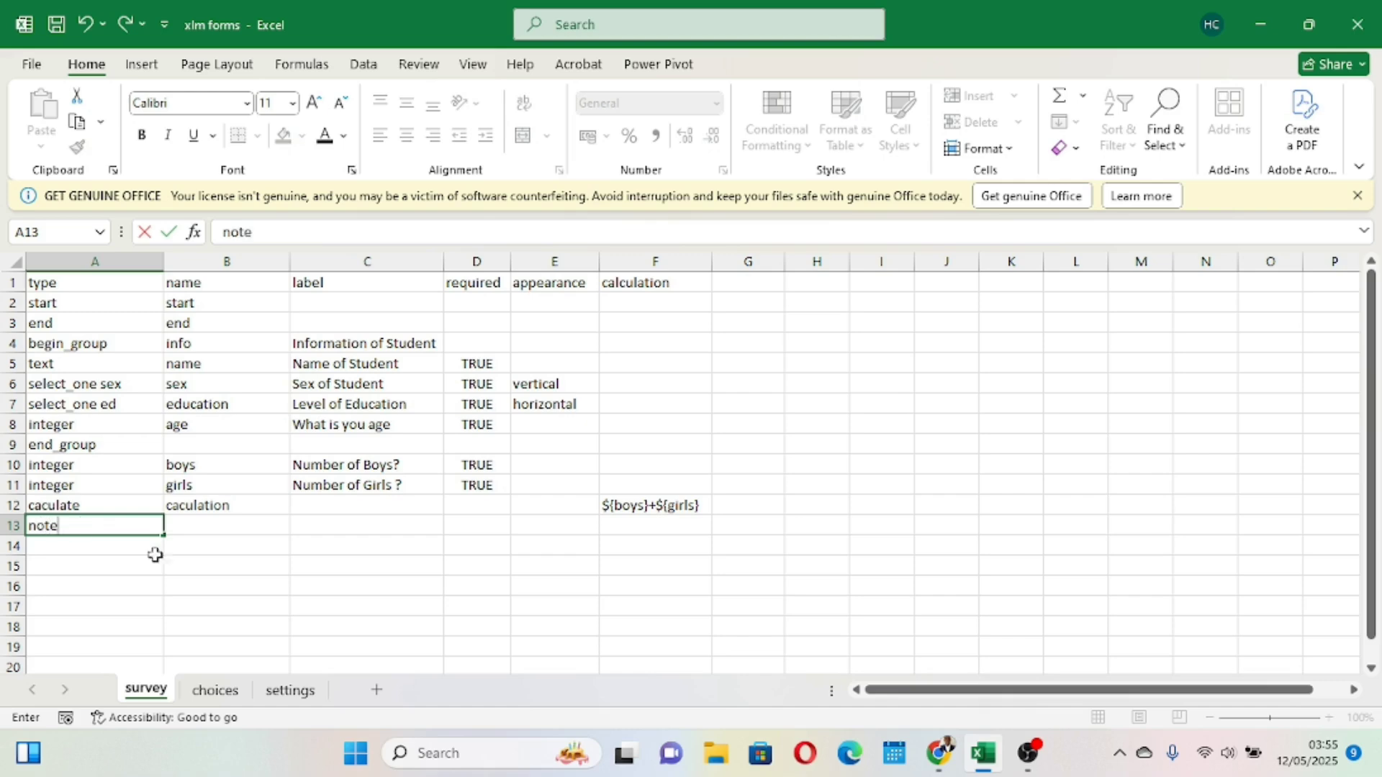
click(265, 603)
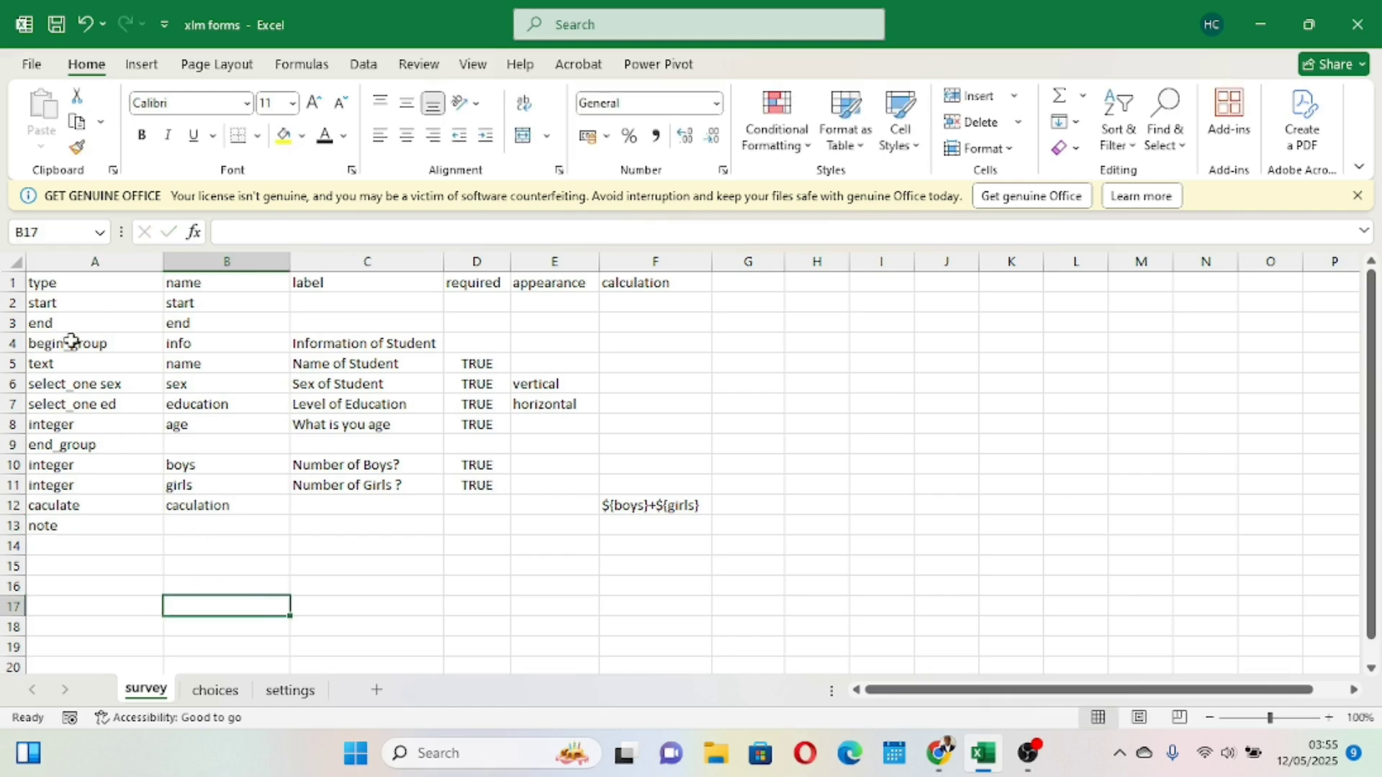
click(77, 527)
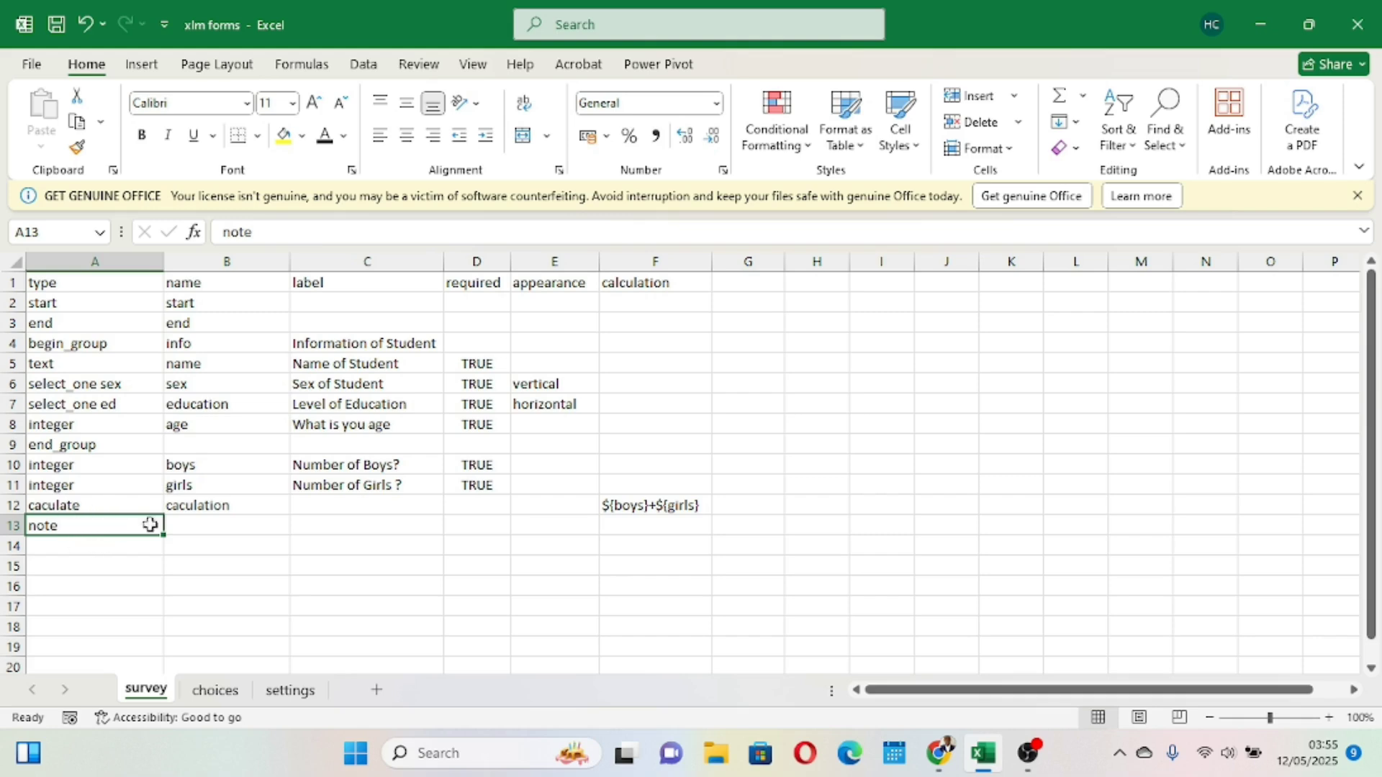
- Name the row 13 note calculations and correct the row 12 calculate field's name to calculation
click(237, 529)
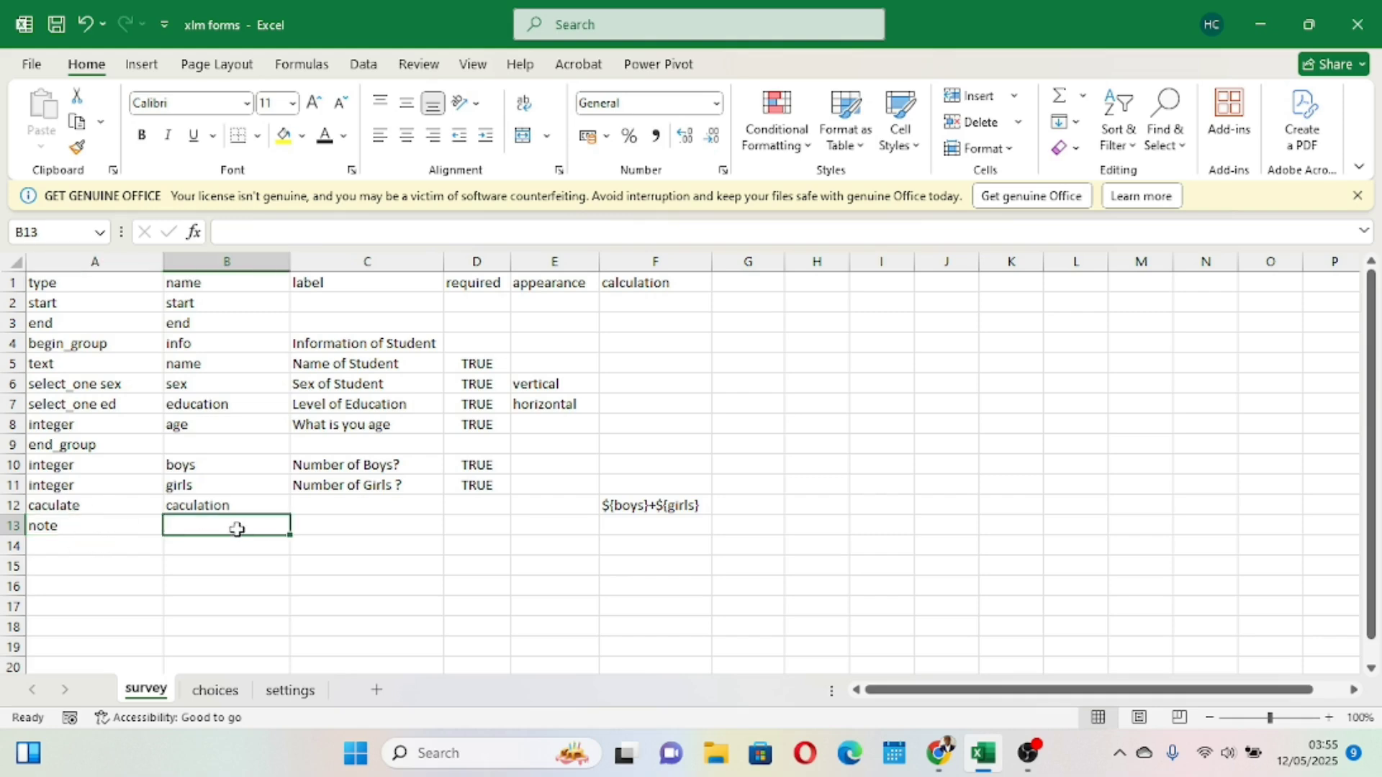
text(caculation)
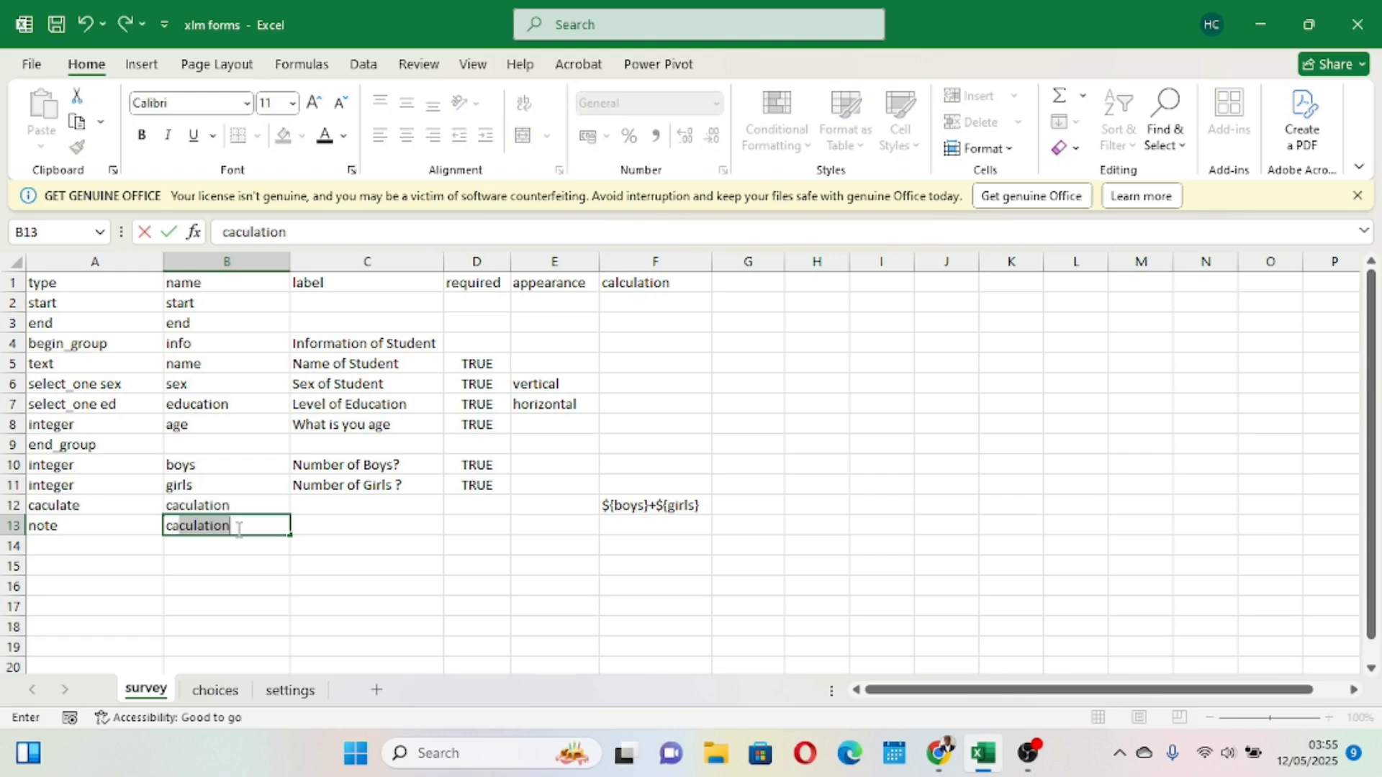
click(238, 529)
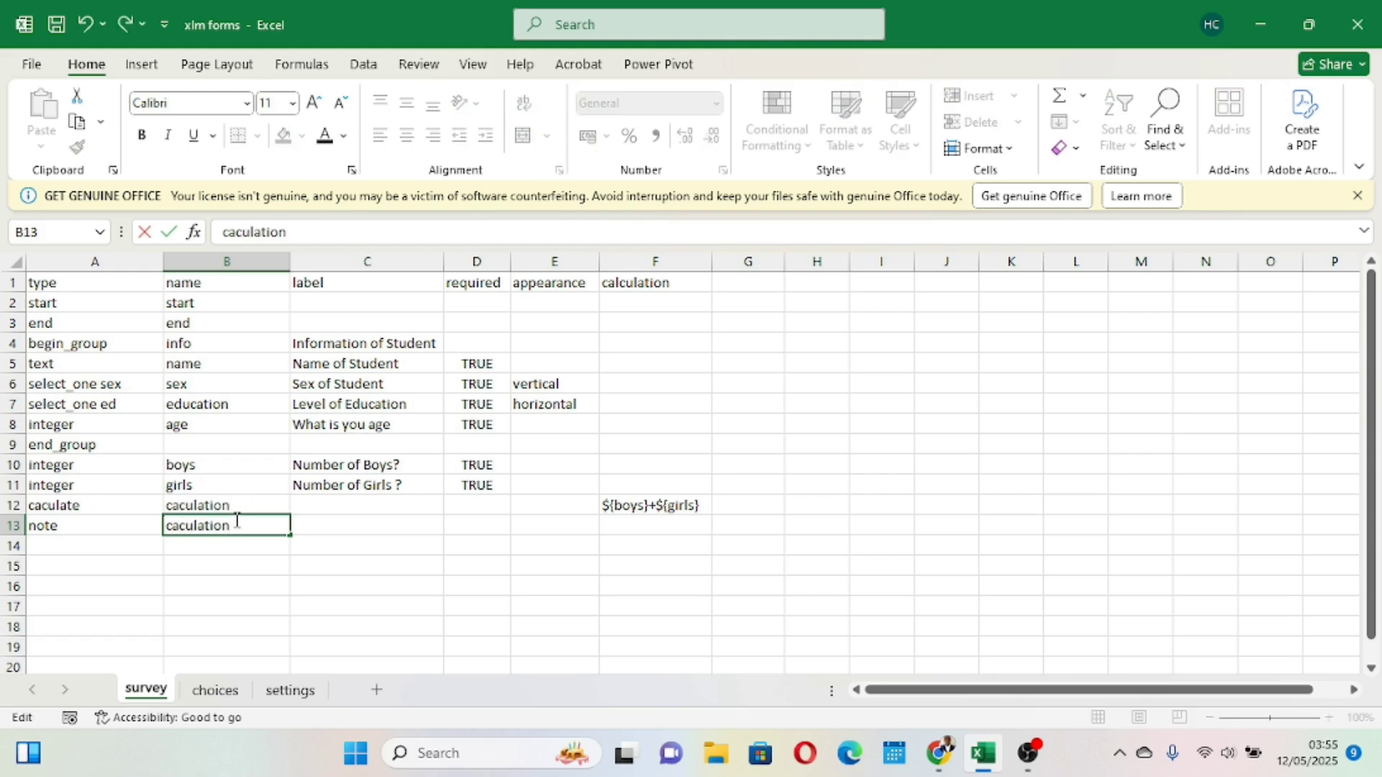
click(222, 569)
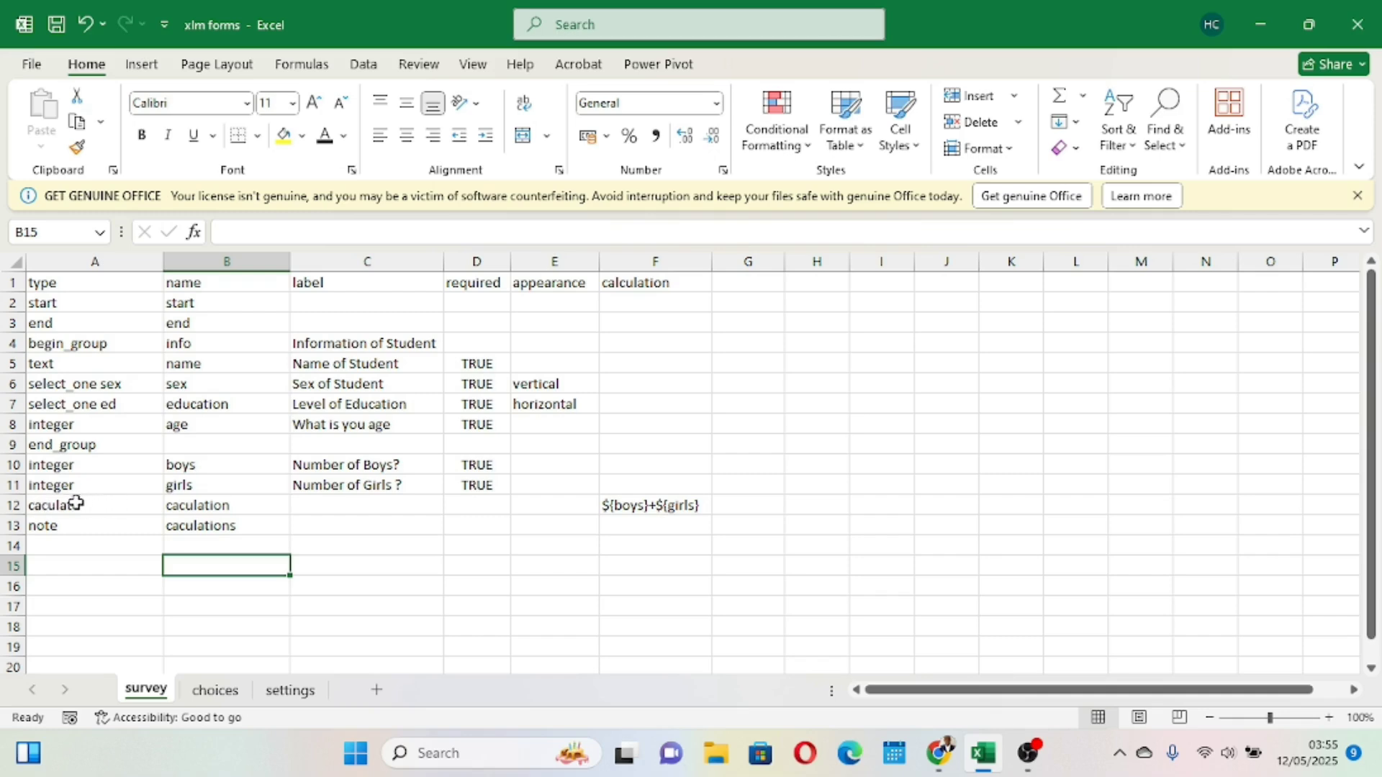
double_click(178, 505)
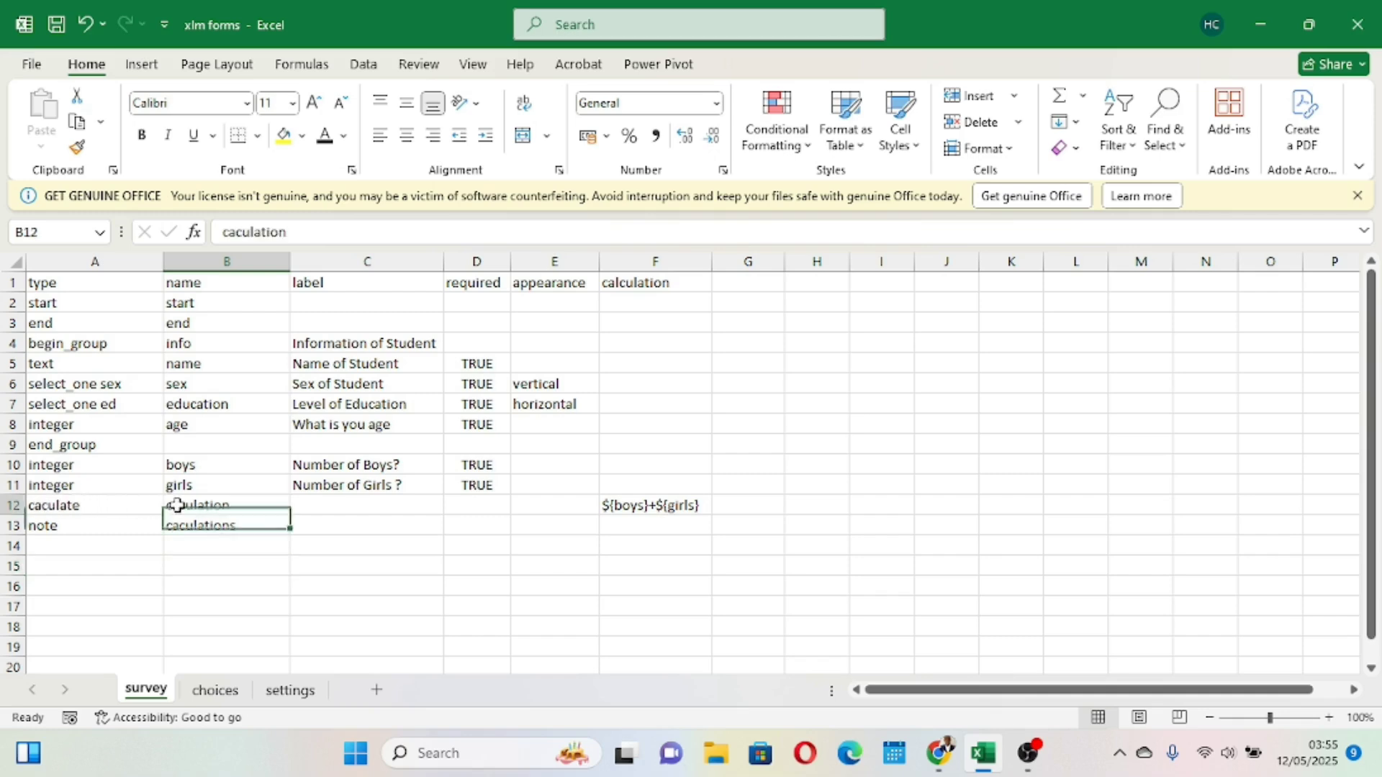
text(l)
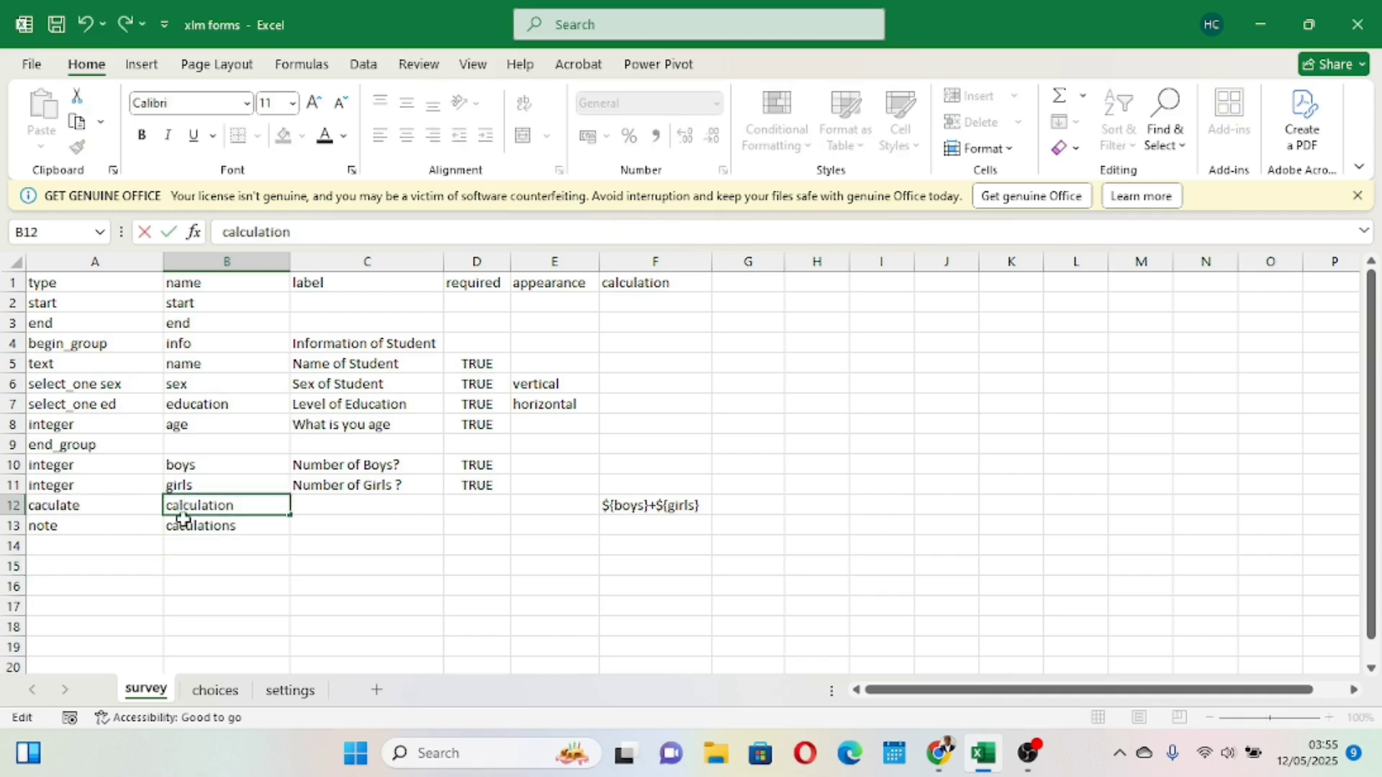
click(284, 601)
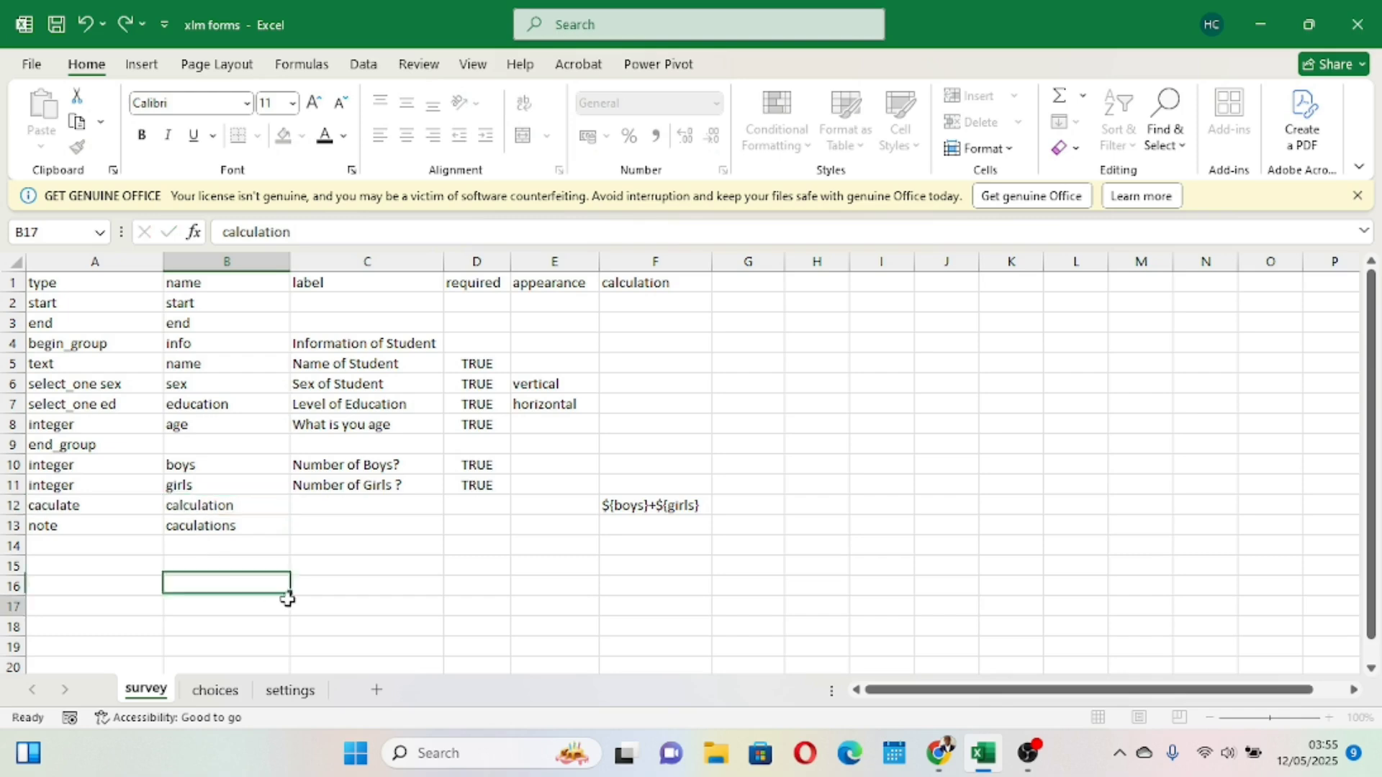
double_click(178, 528)
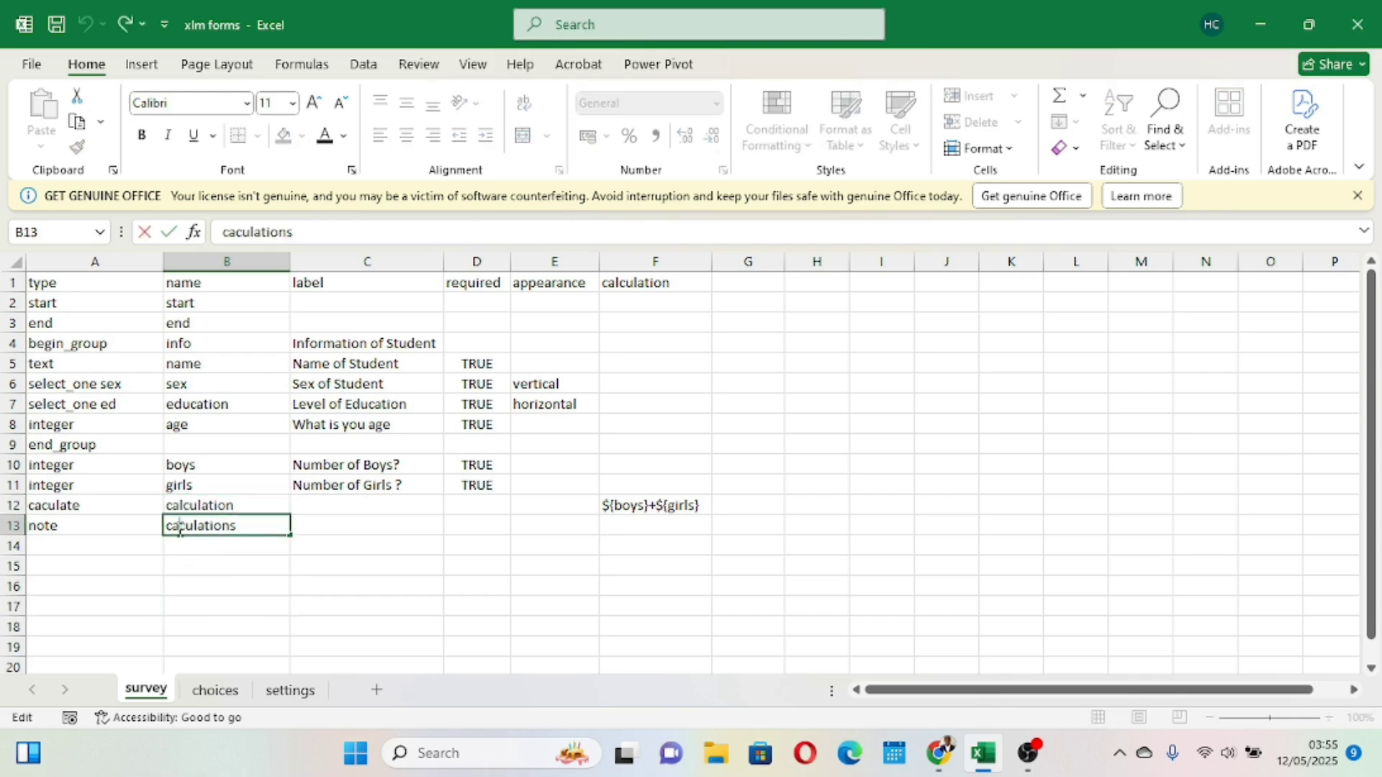
text(l)
drag(300, 583, 80, 508)
click(68, 510)
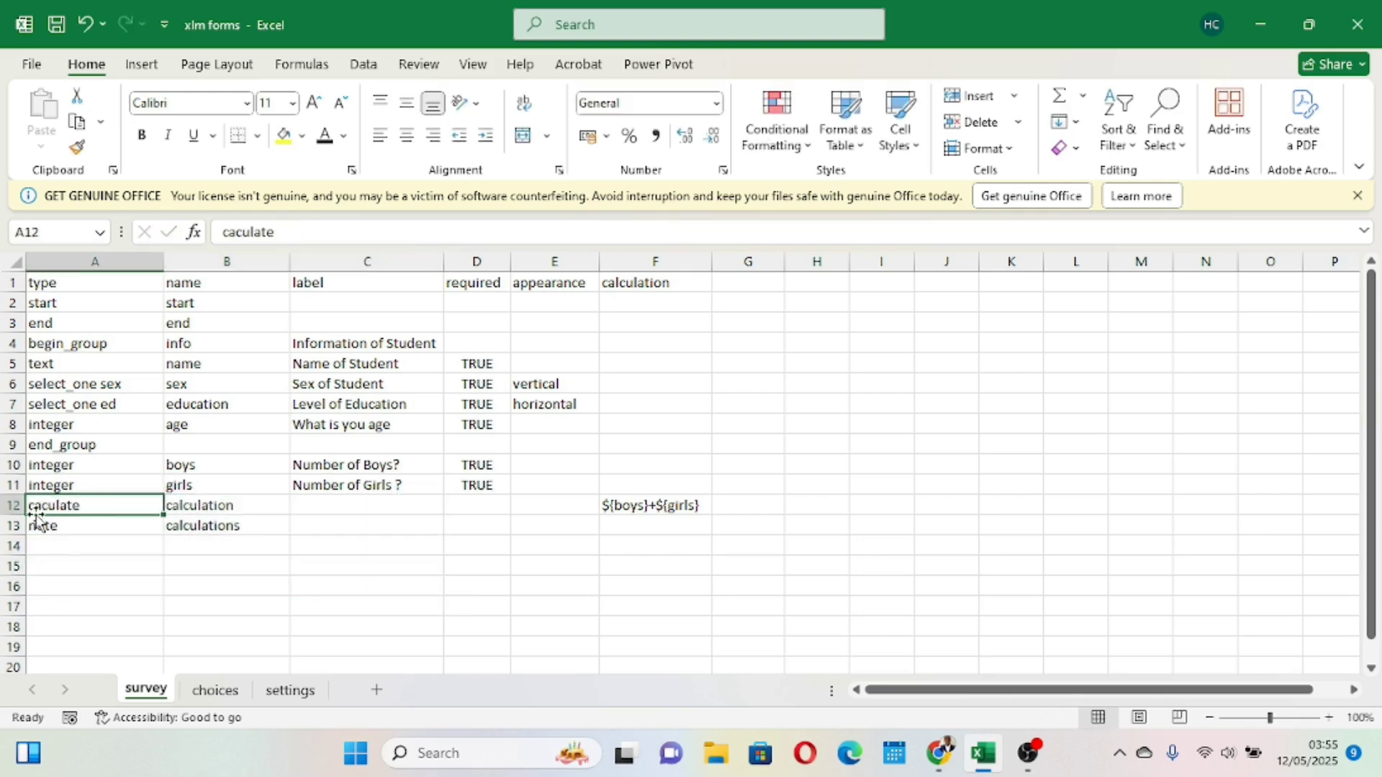
click(253, 574)
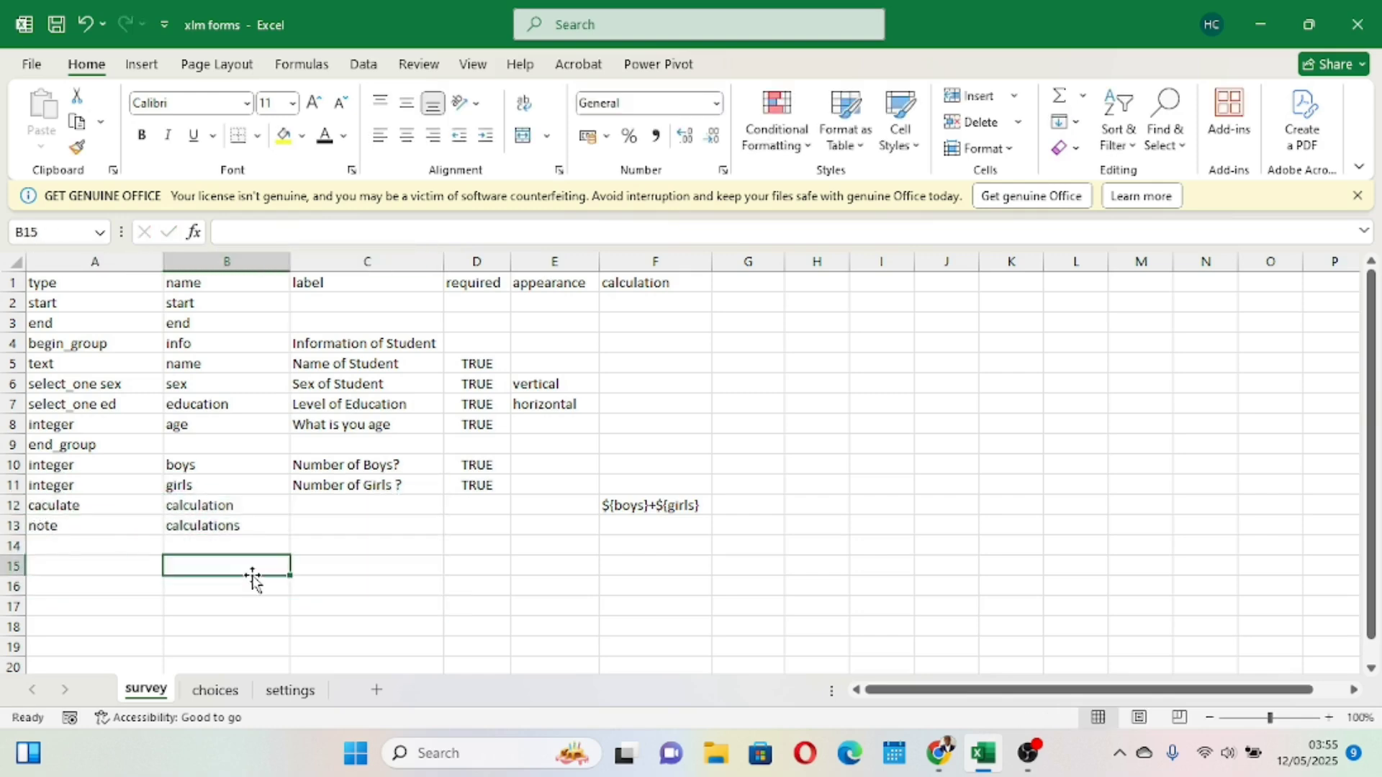
- Set the note's label to ${calculation} so it displays the computed total
click(346, 524)
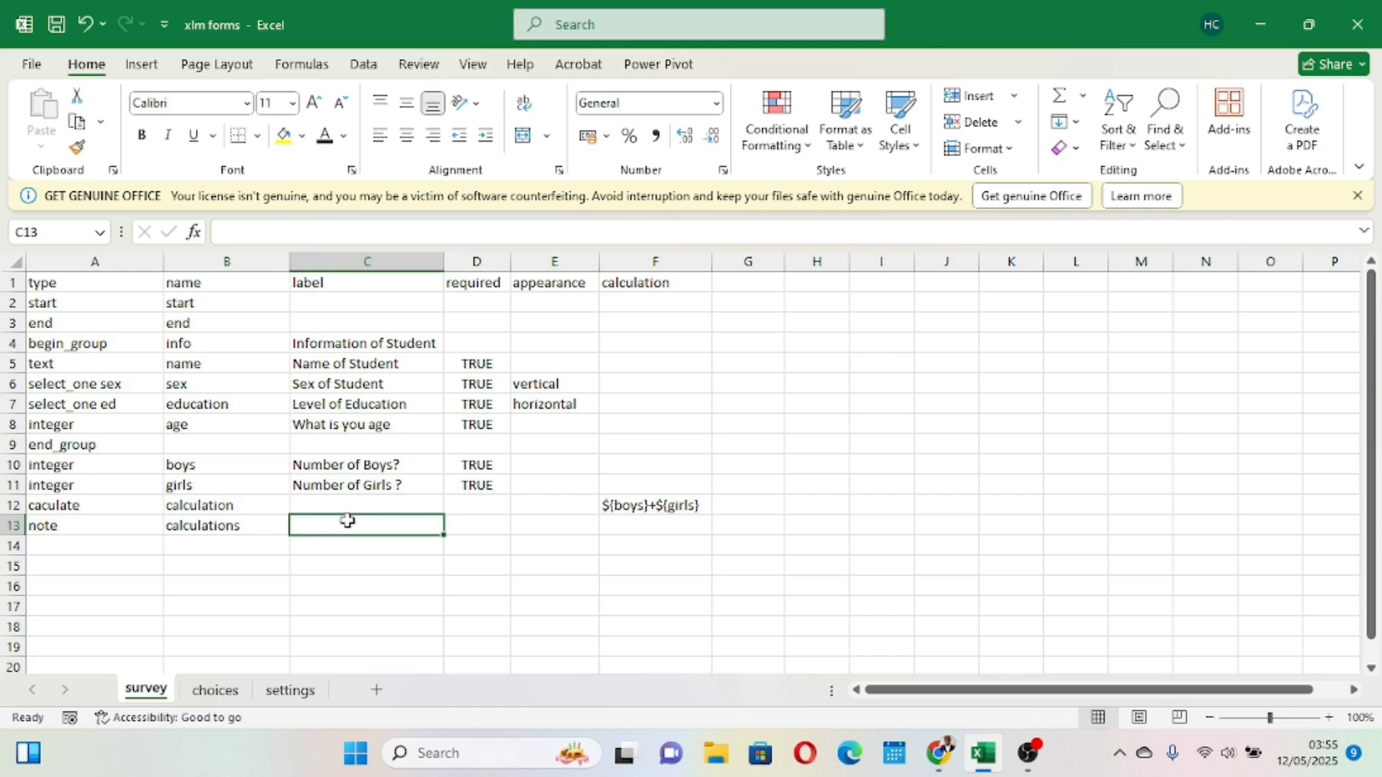
text(${calc)
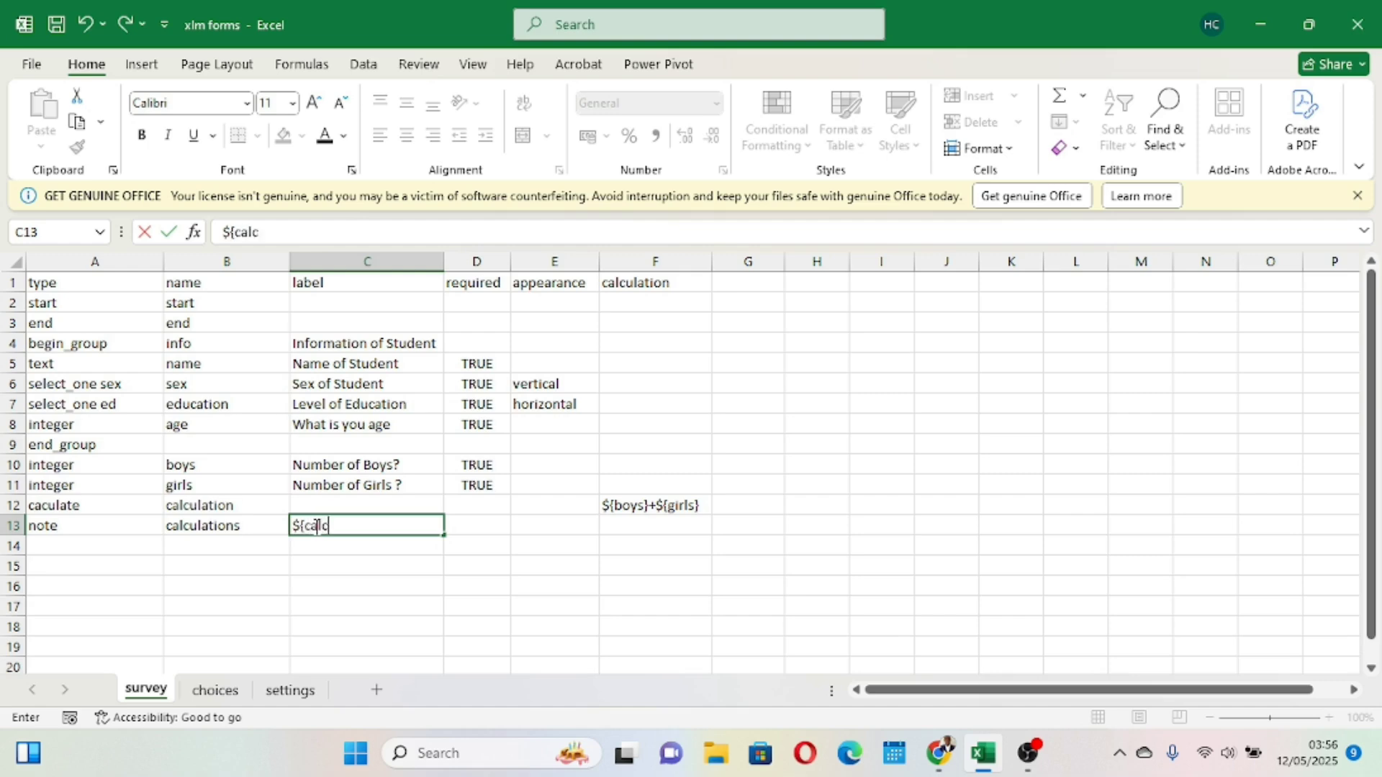
text(ulation})
click(448, 623)
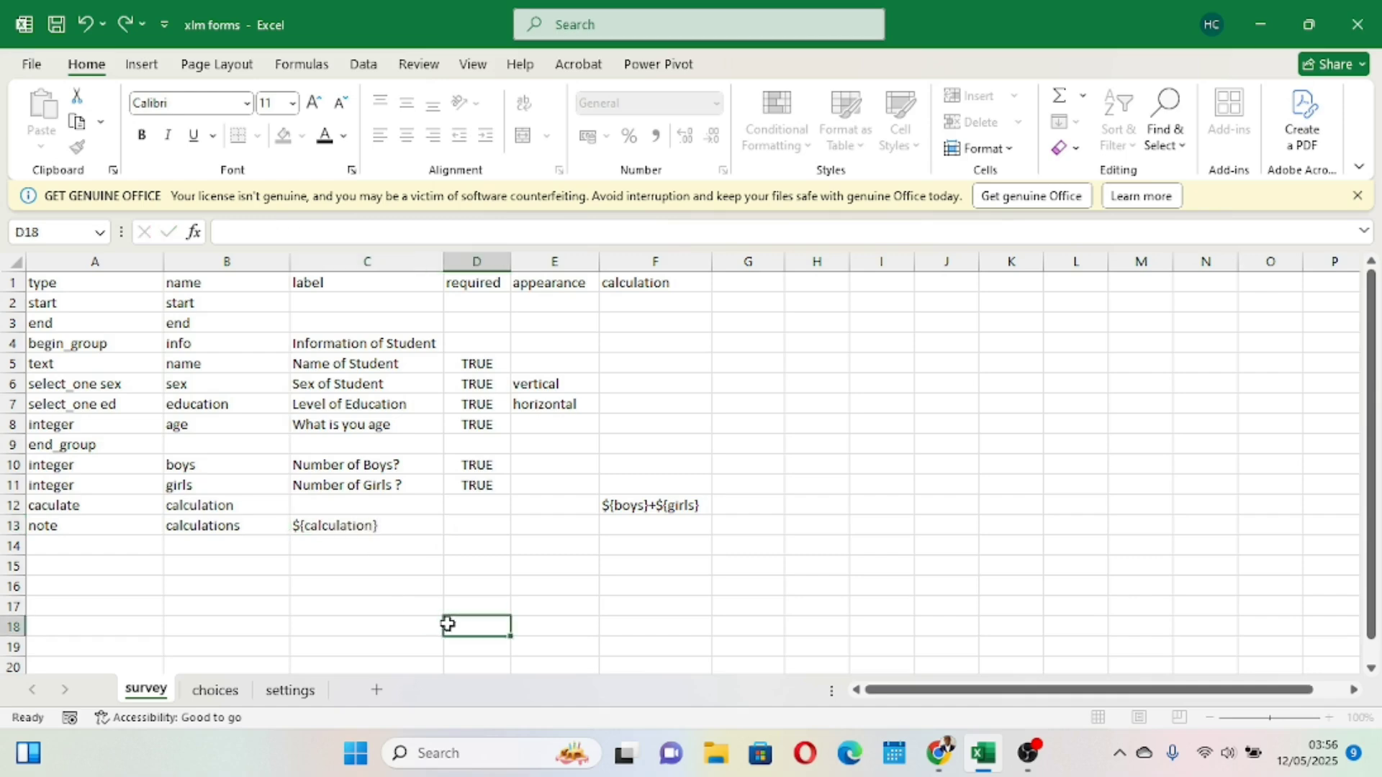
- Review the calculate and note rows and the survey sheet's column headers
click(221, 508)
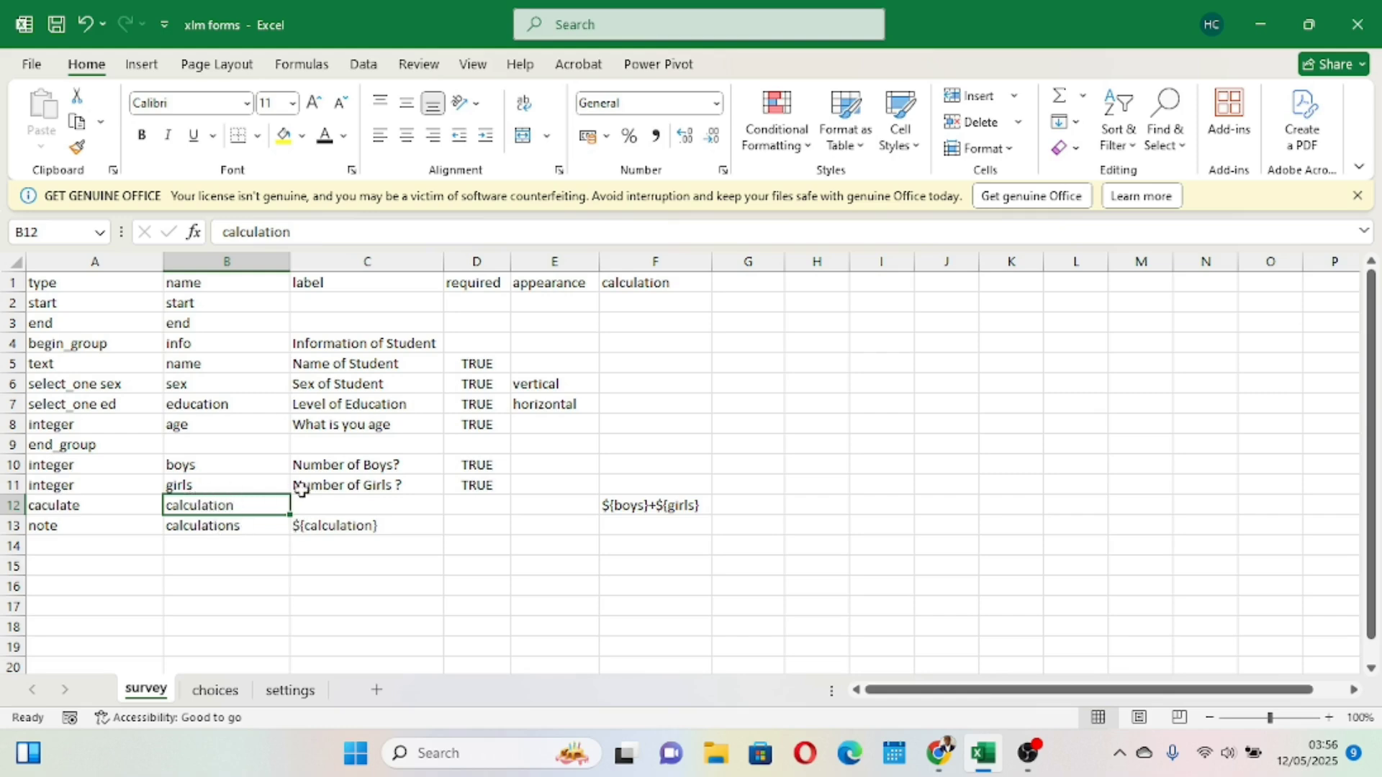
click(336, 527)
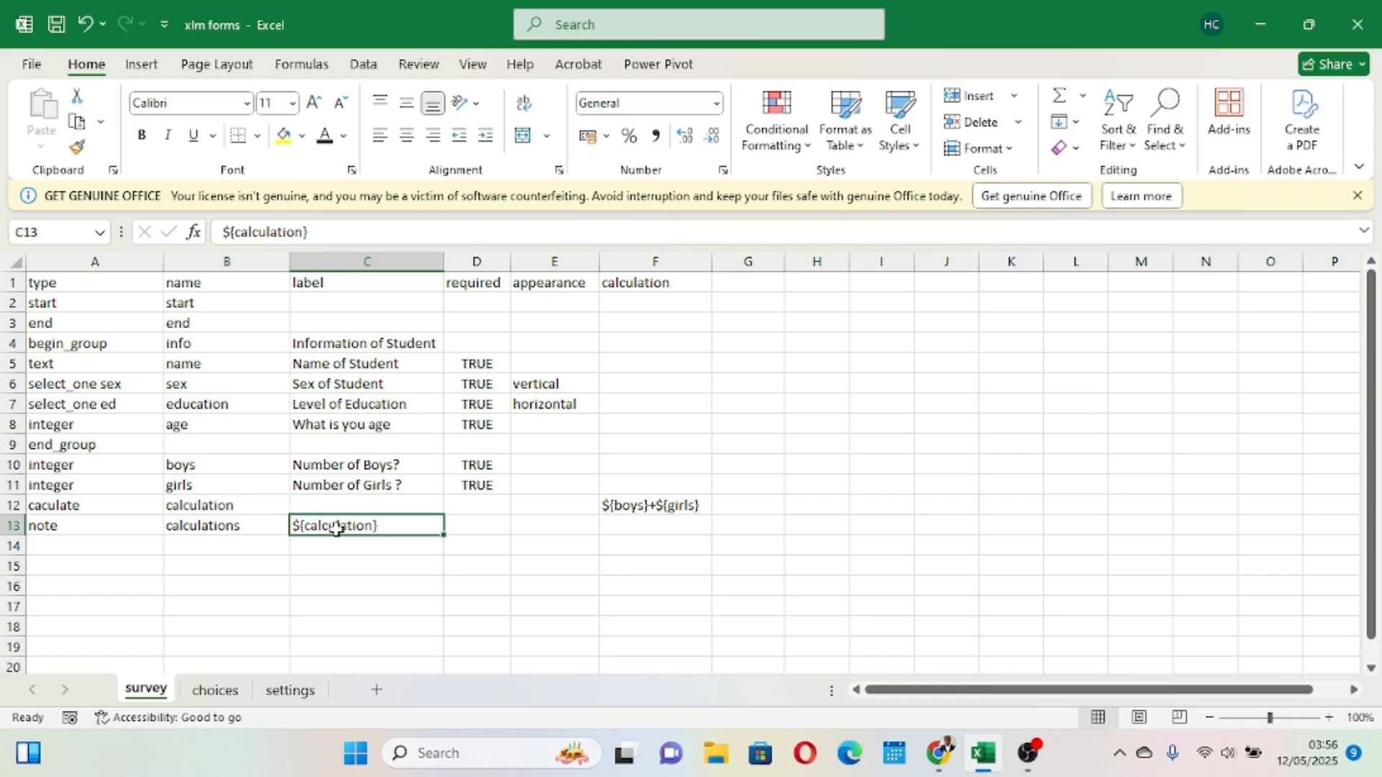
click(641, 282)
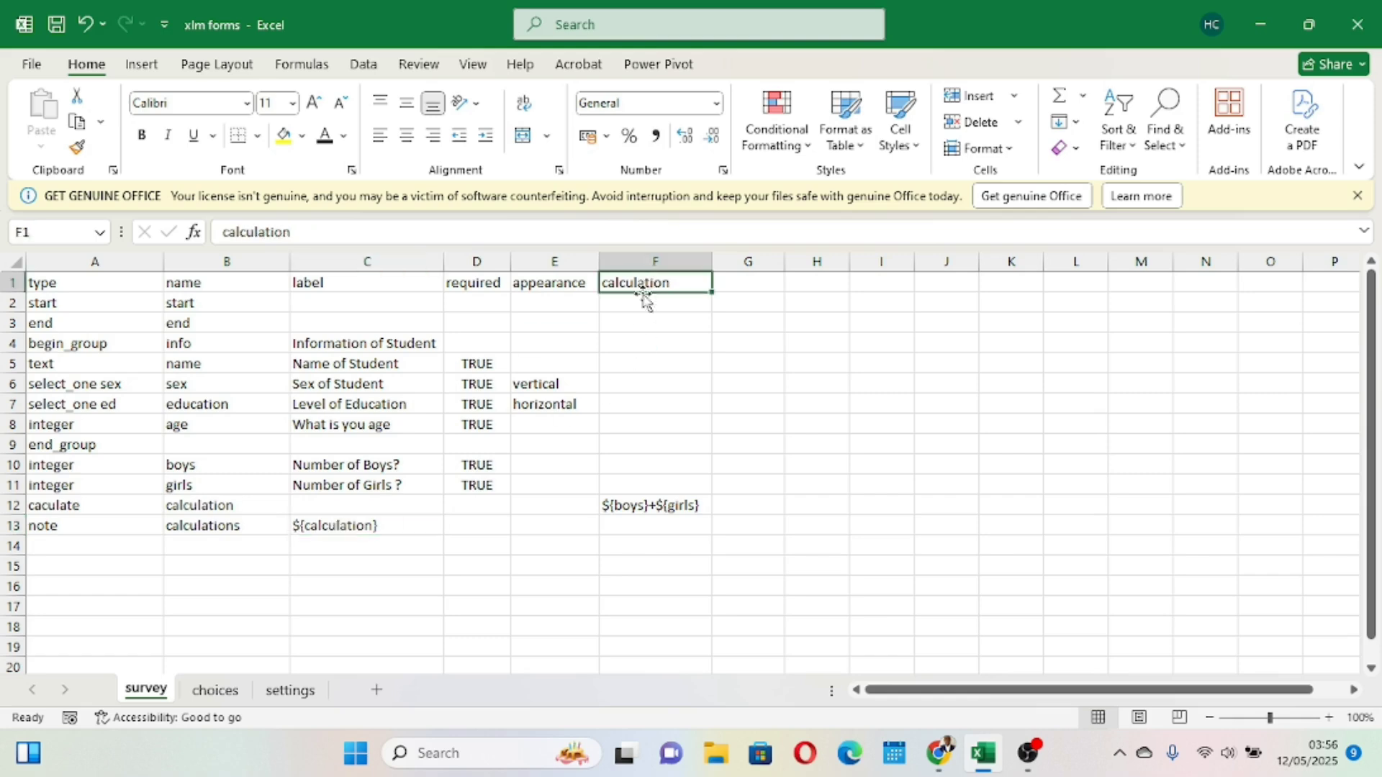
click(676, 249)
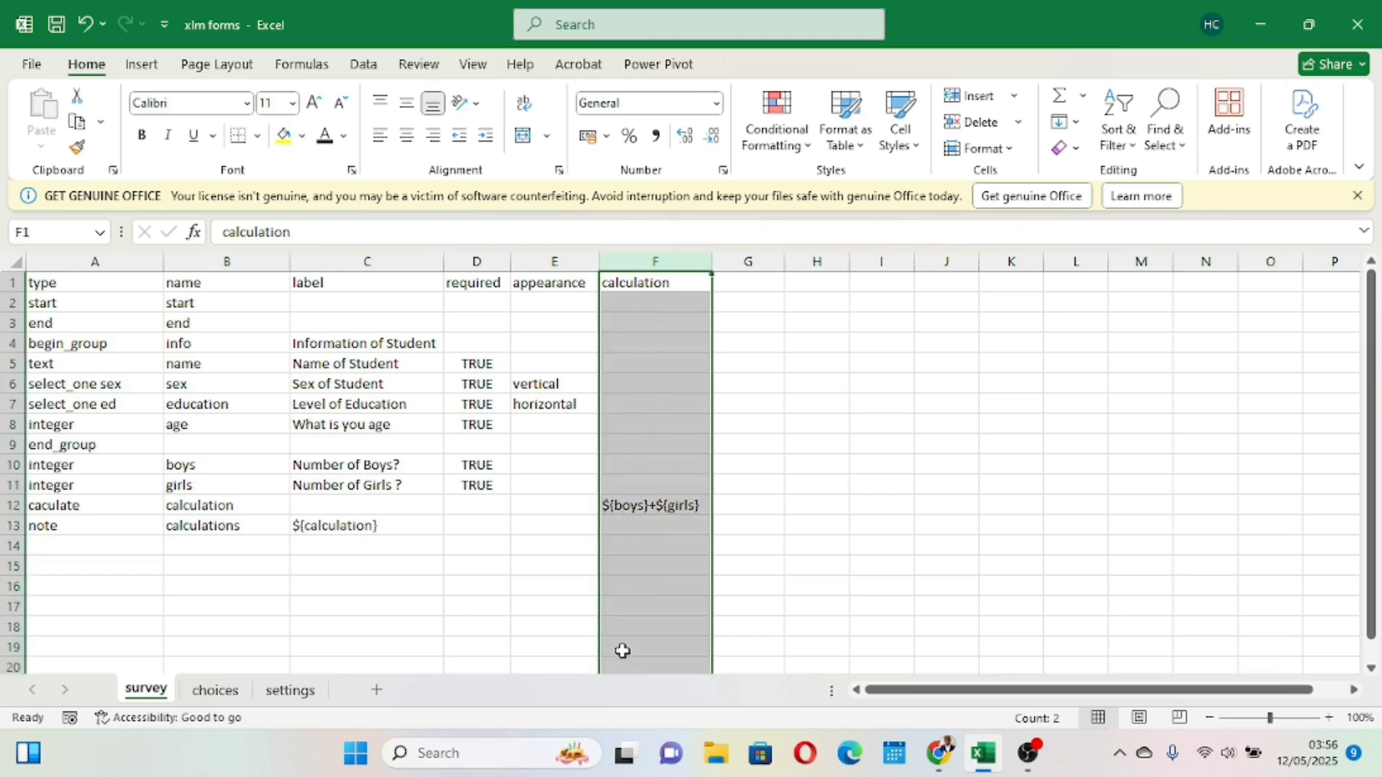
click(534, 257)
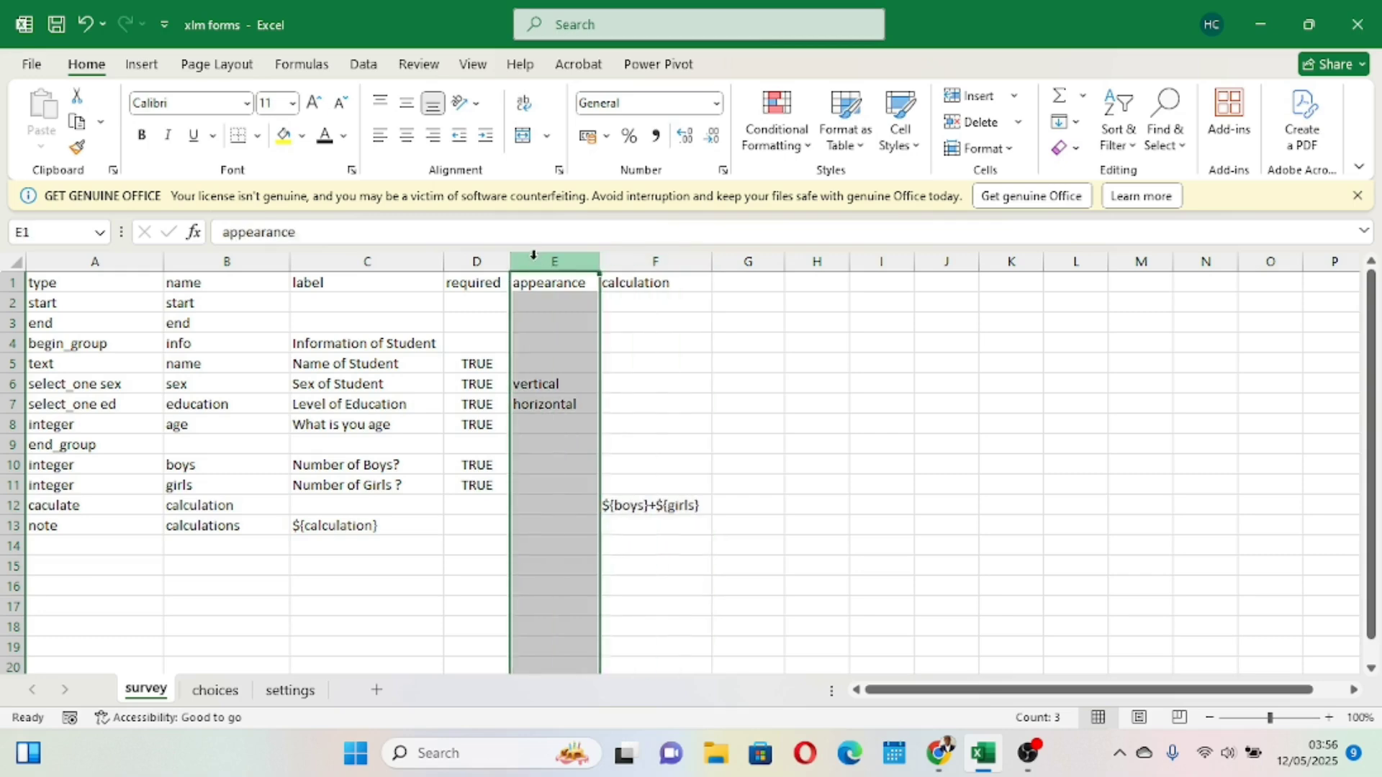
click(466, 261)
click(634, 450)
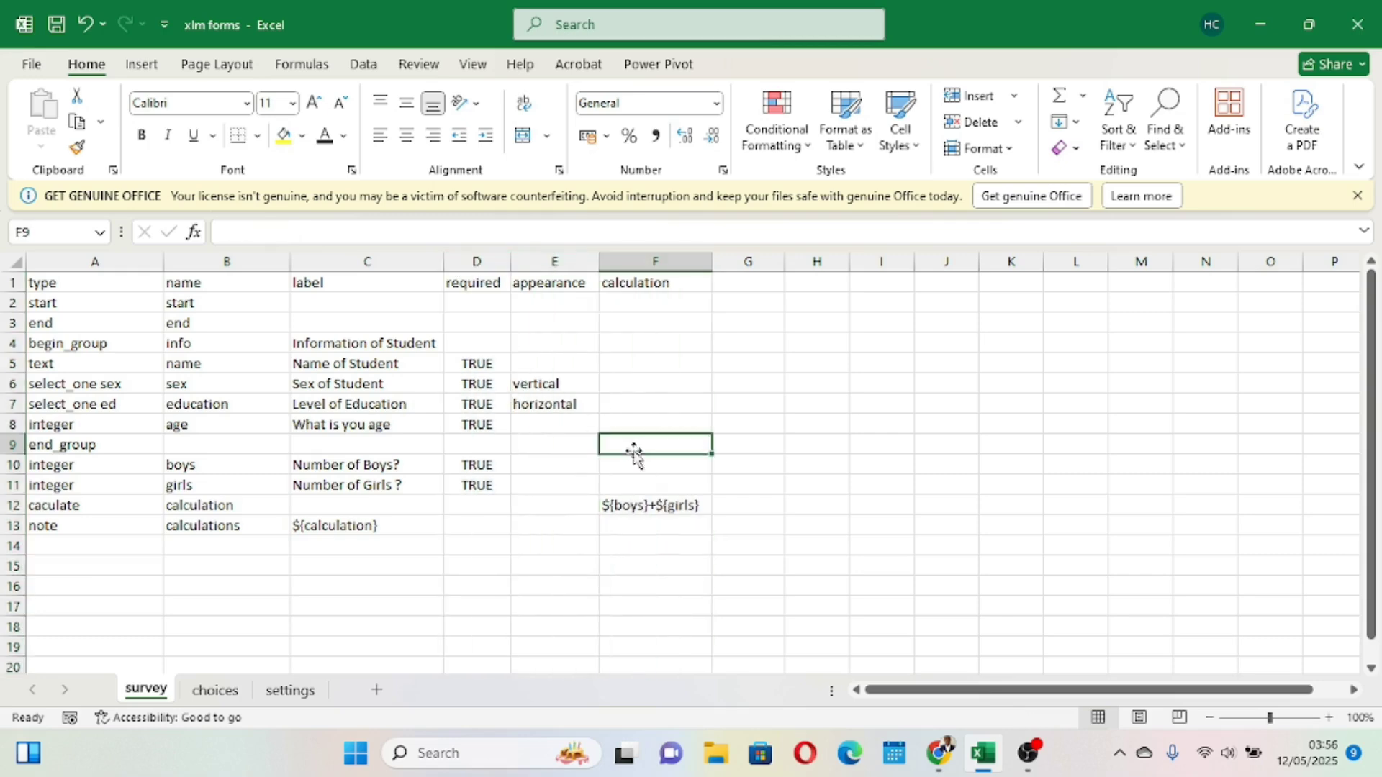
- Upload the xlm forms workbook to XLSForm Online and submit it for conversion
click(574, 496)
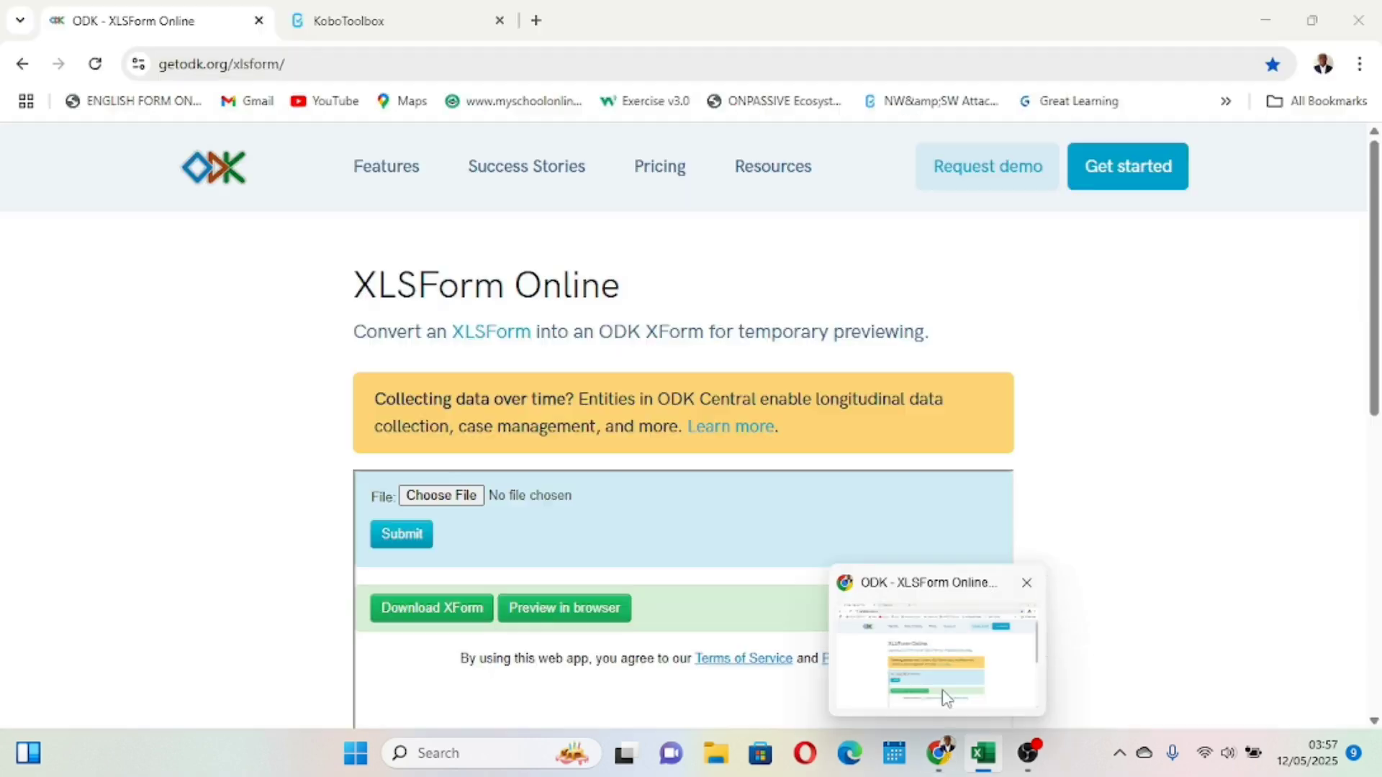
click(936, 662)
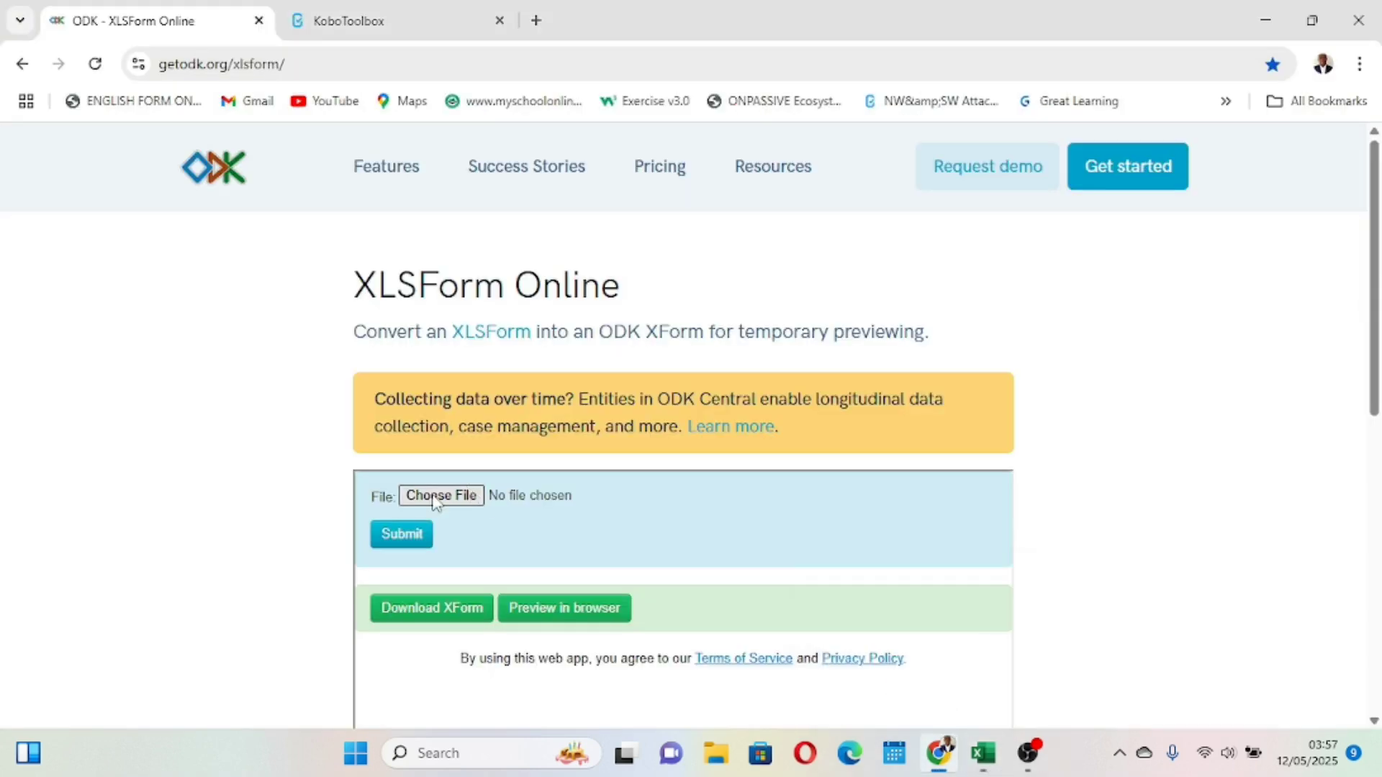
click(435, 499)
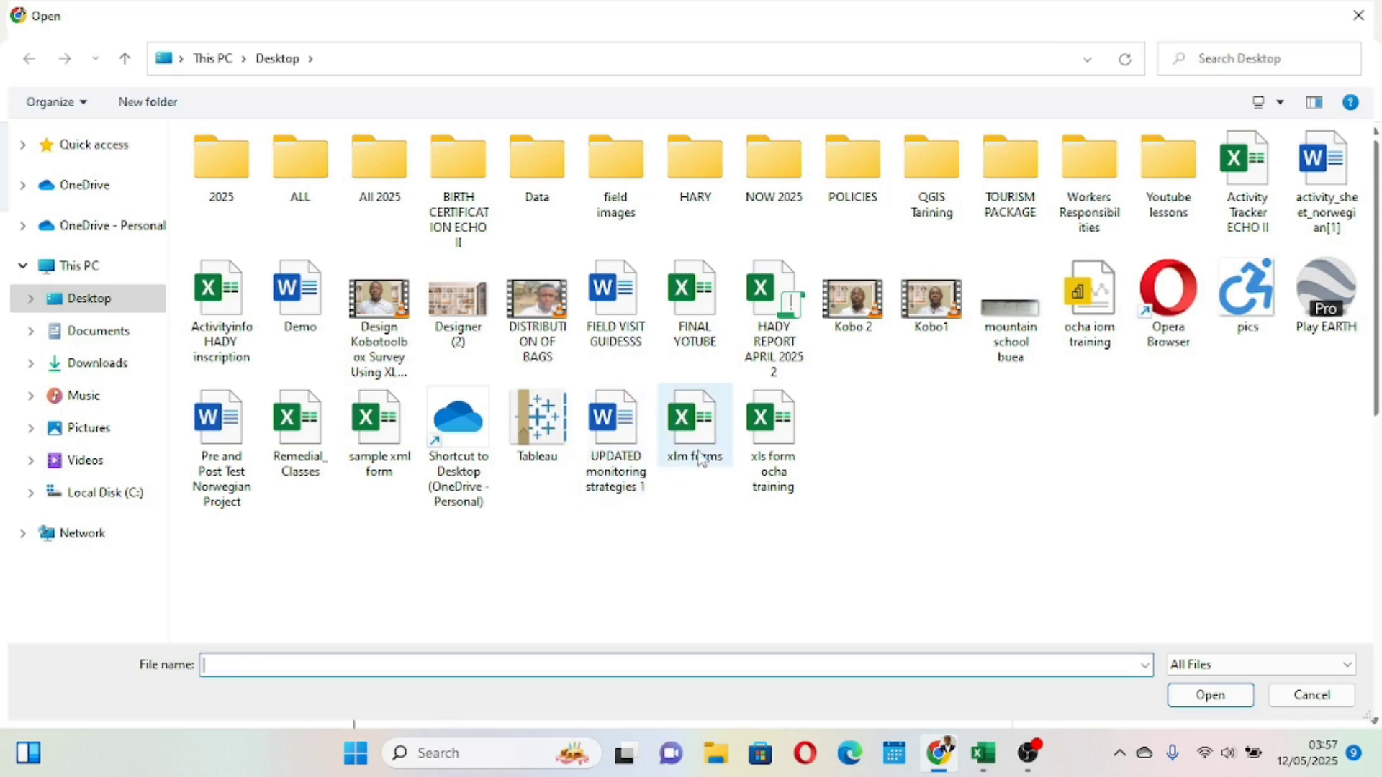
click(701, 458)
click(1210, 695)
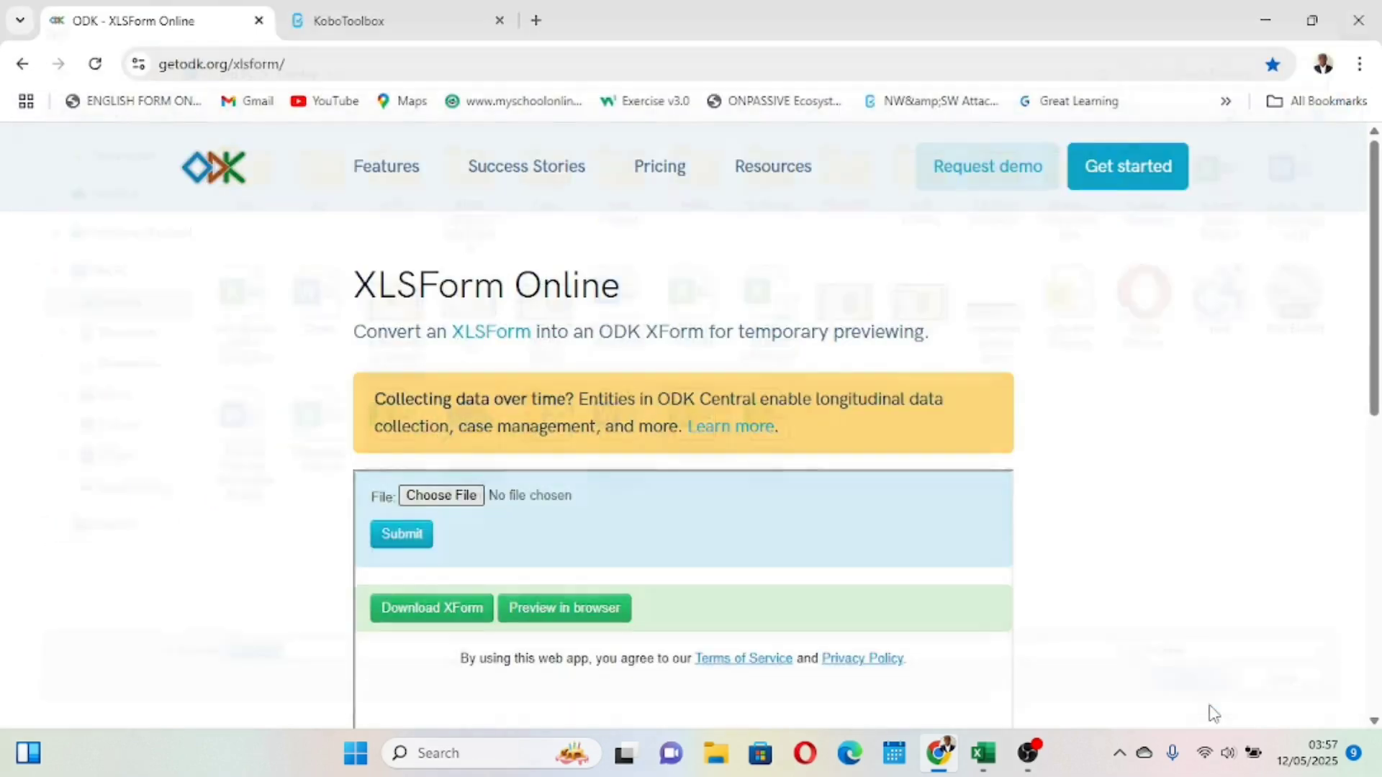
click(396, 536)
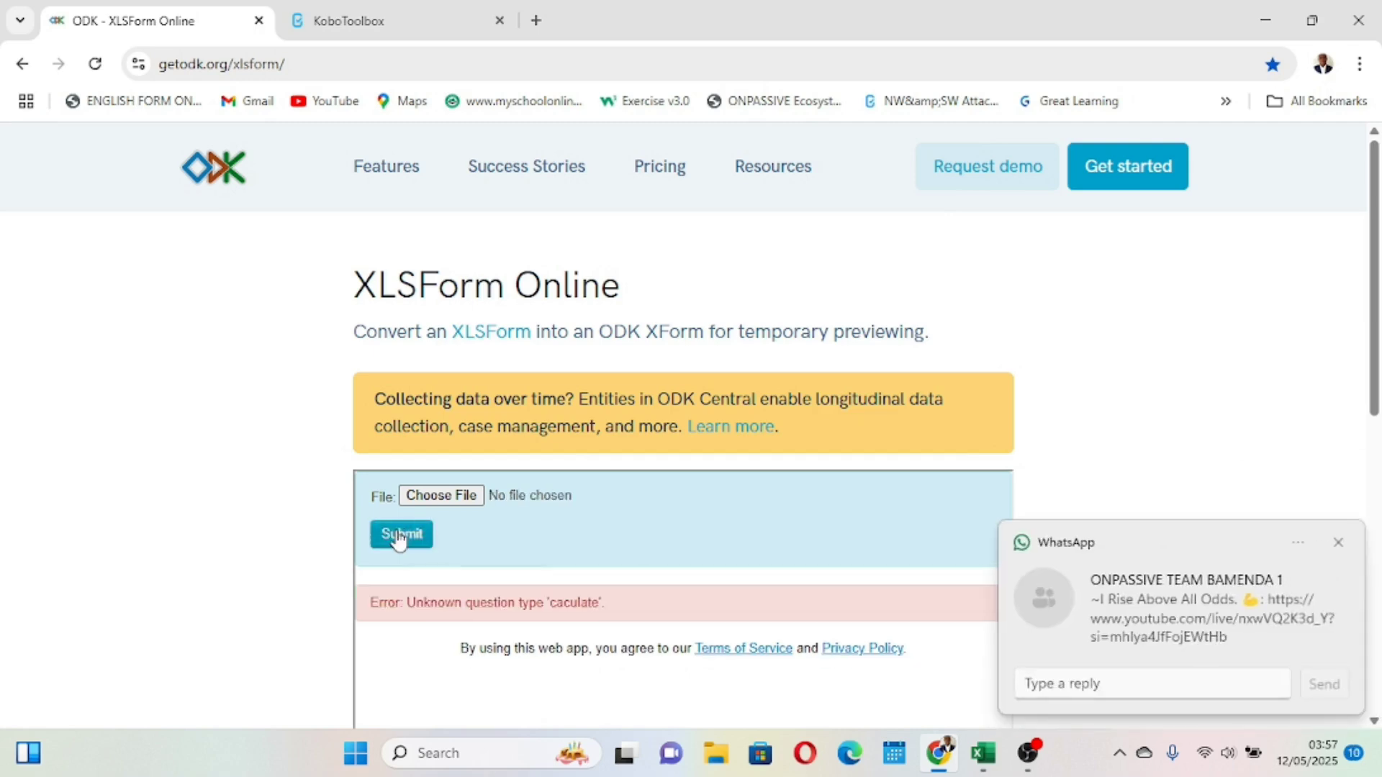
click(1338, 545)
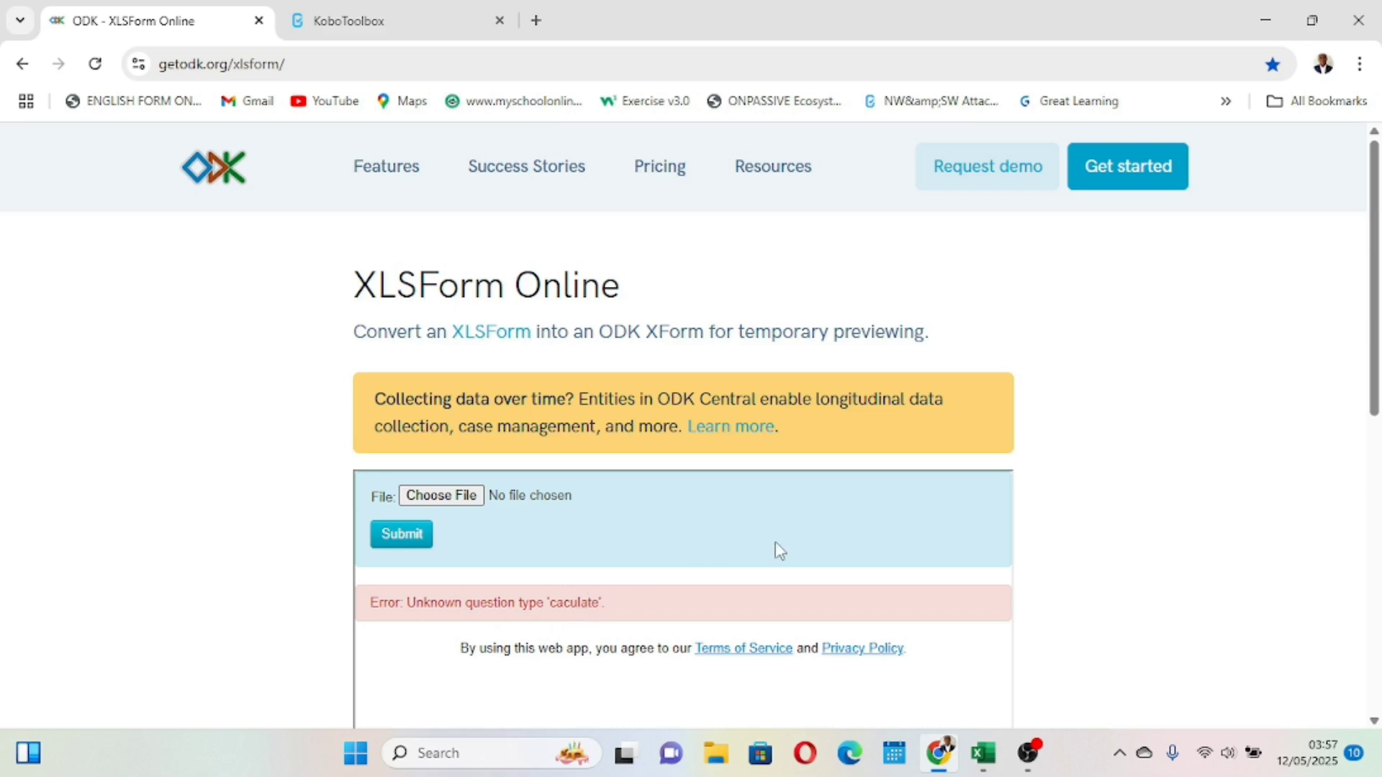
- Correct the row 12 type spelling to calculate and save the workbook
mouse_move(983, 753)
click(987, 709)
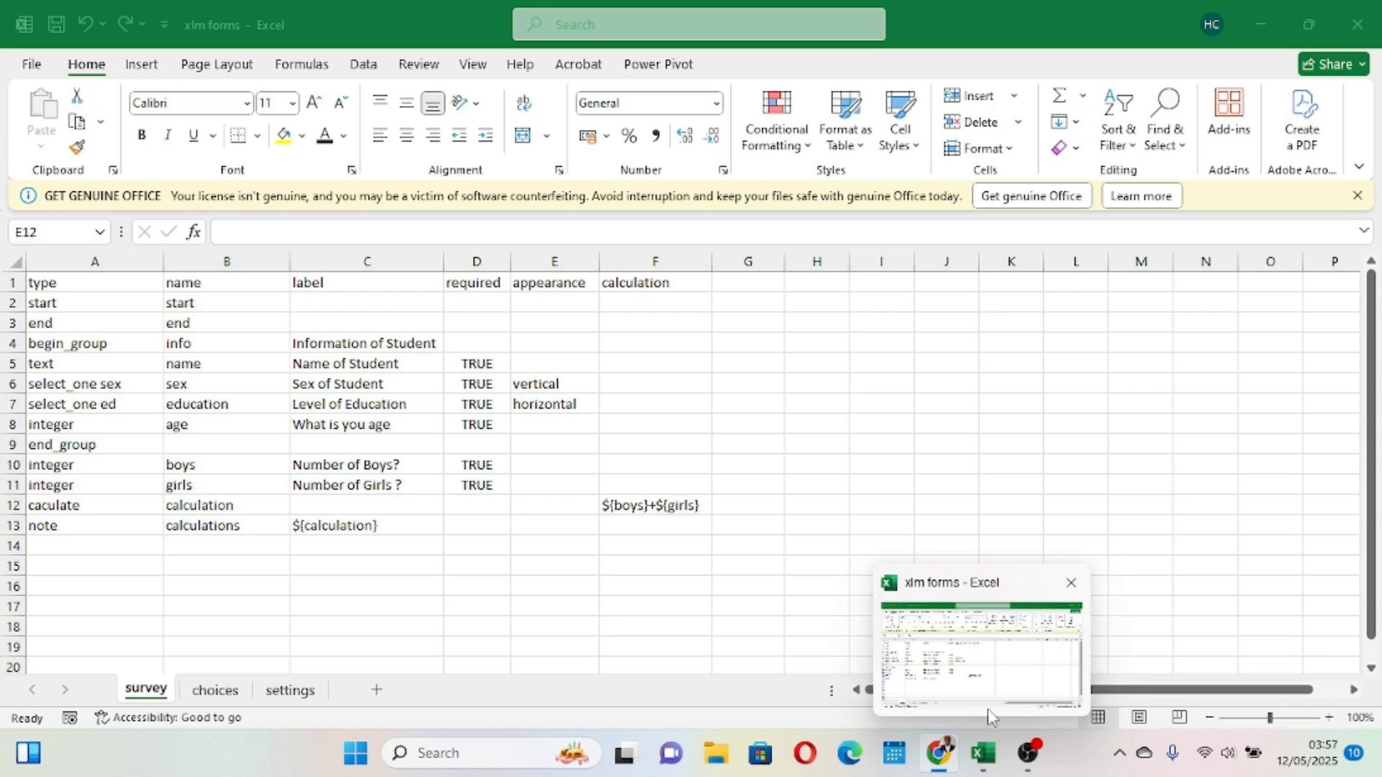
double_click(41, 505)
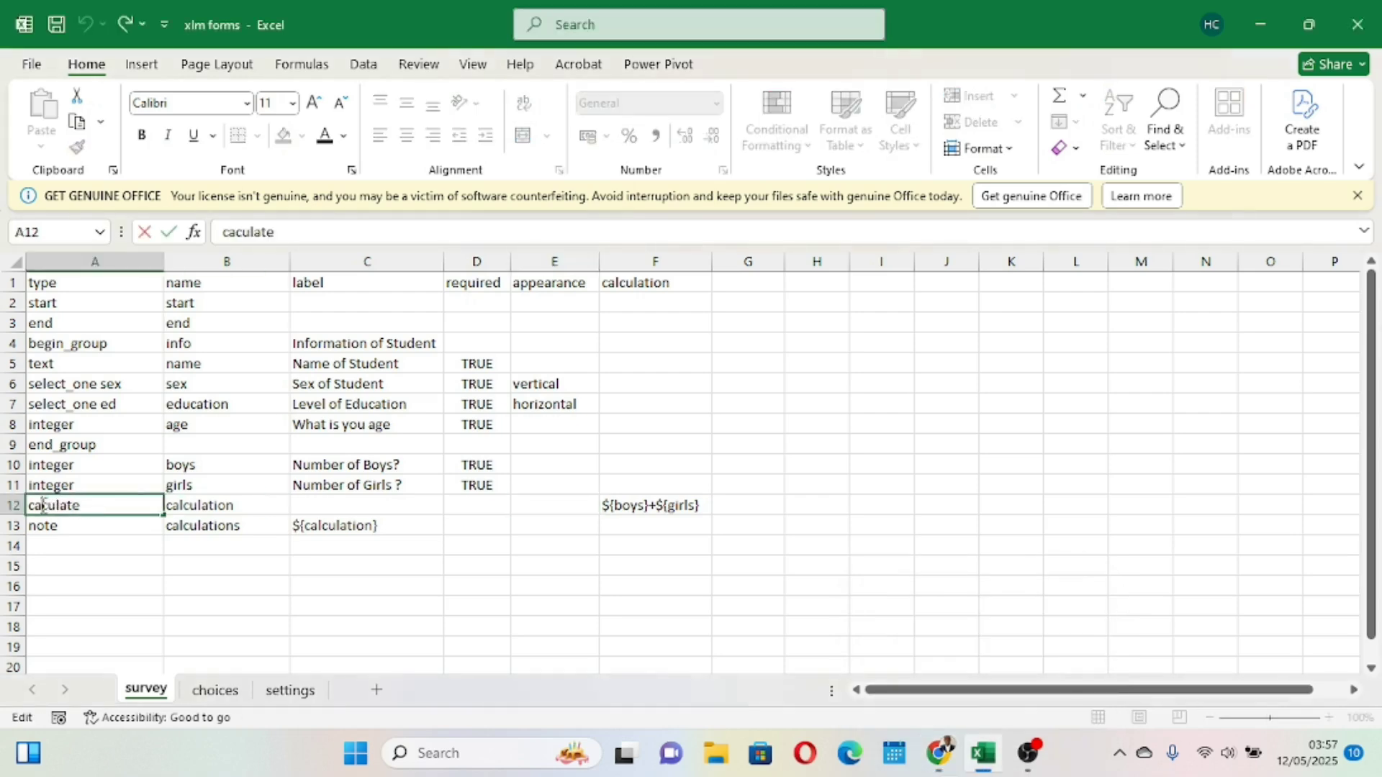
text(l)
click(213, 604)
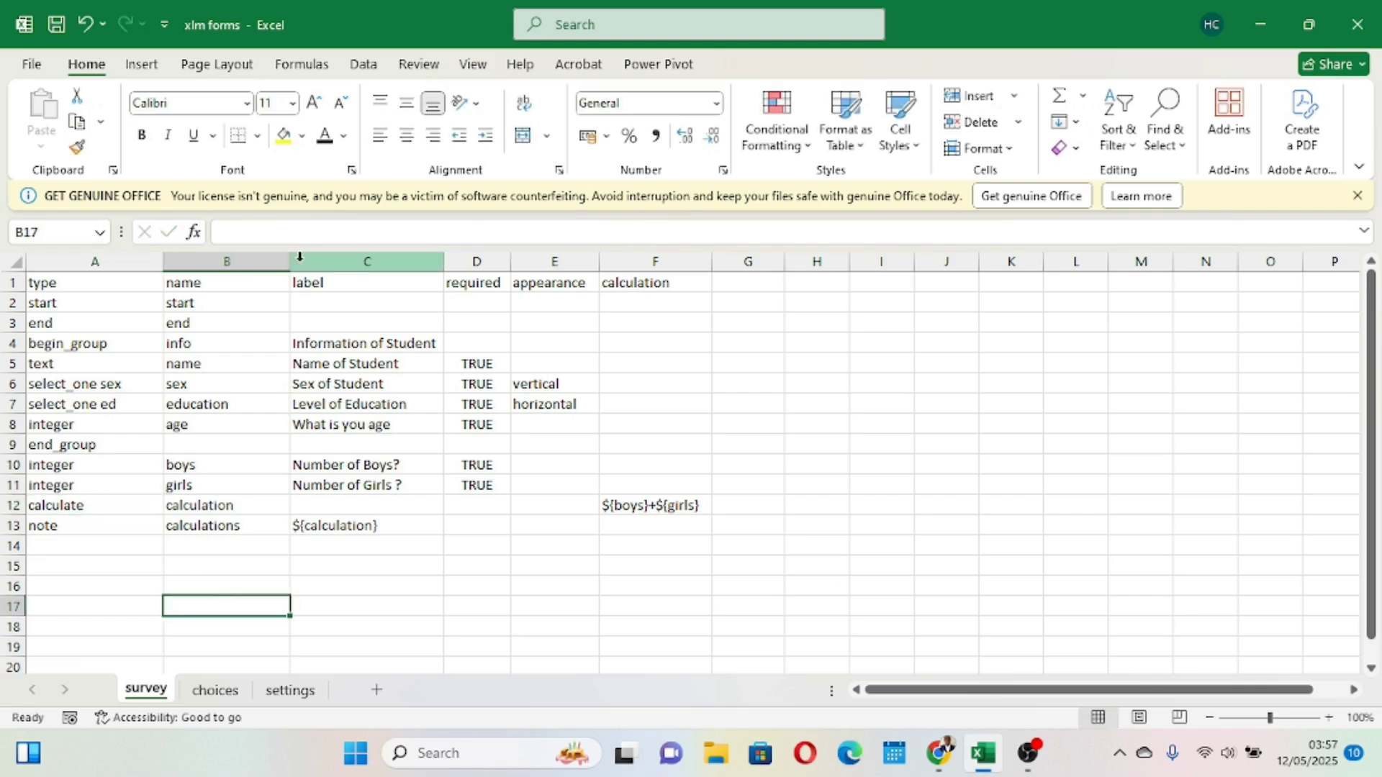
click(58, 23)
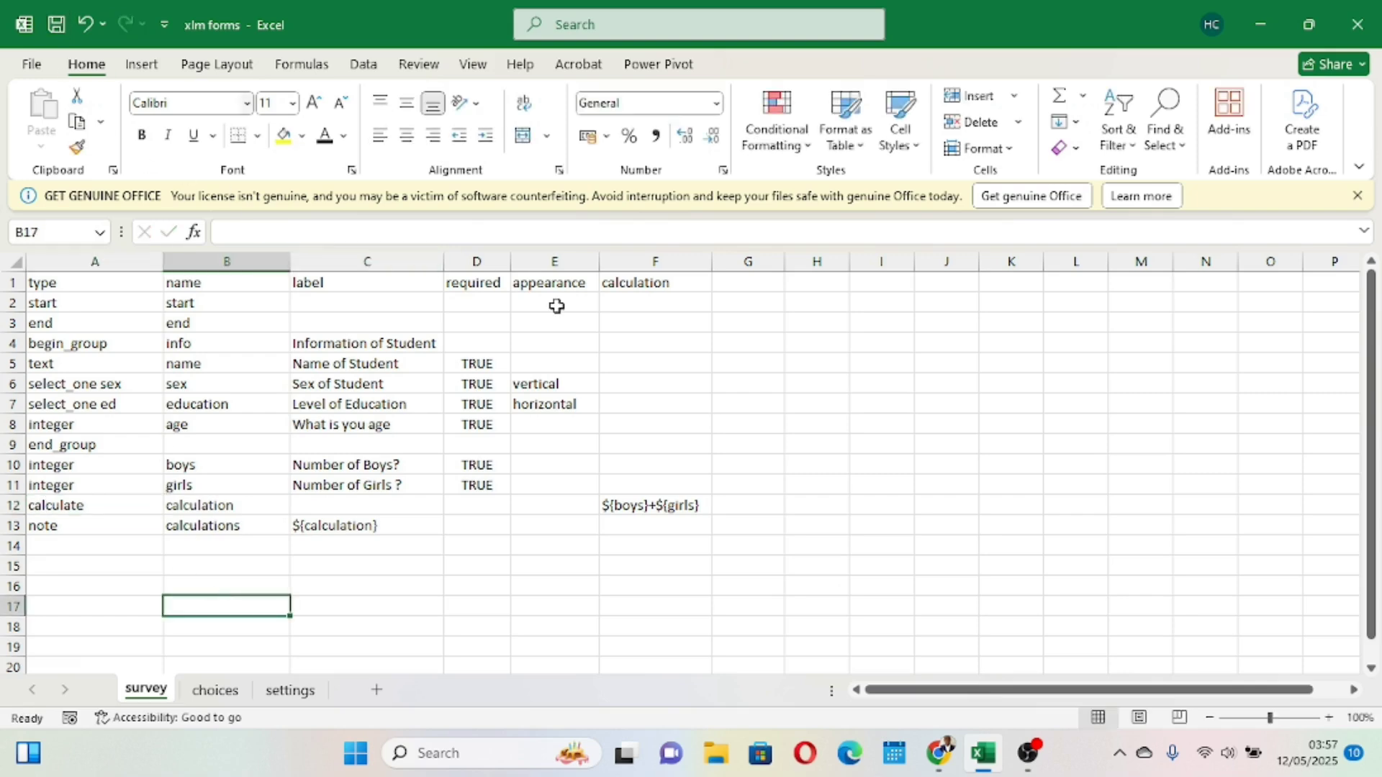
- Resubmit the saved xlm forms workbook to XLSForm Online and open its preview in the browser
mouse_move(940, 753)
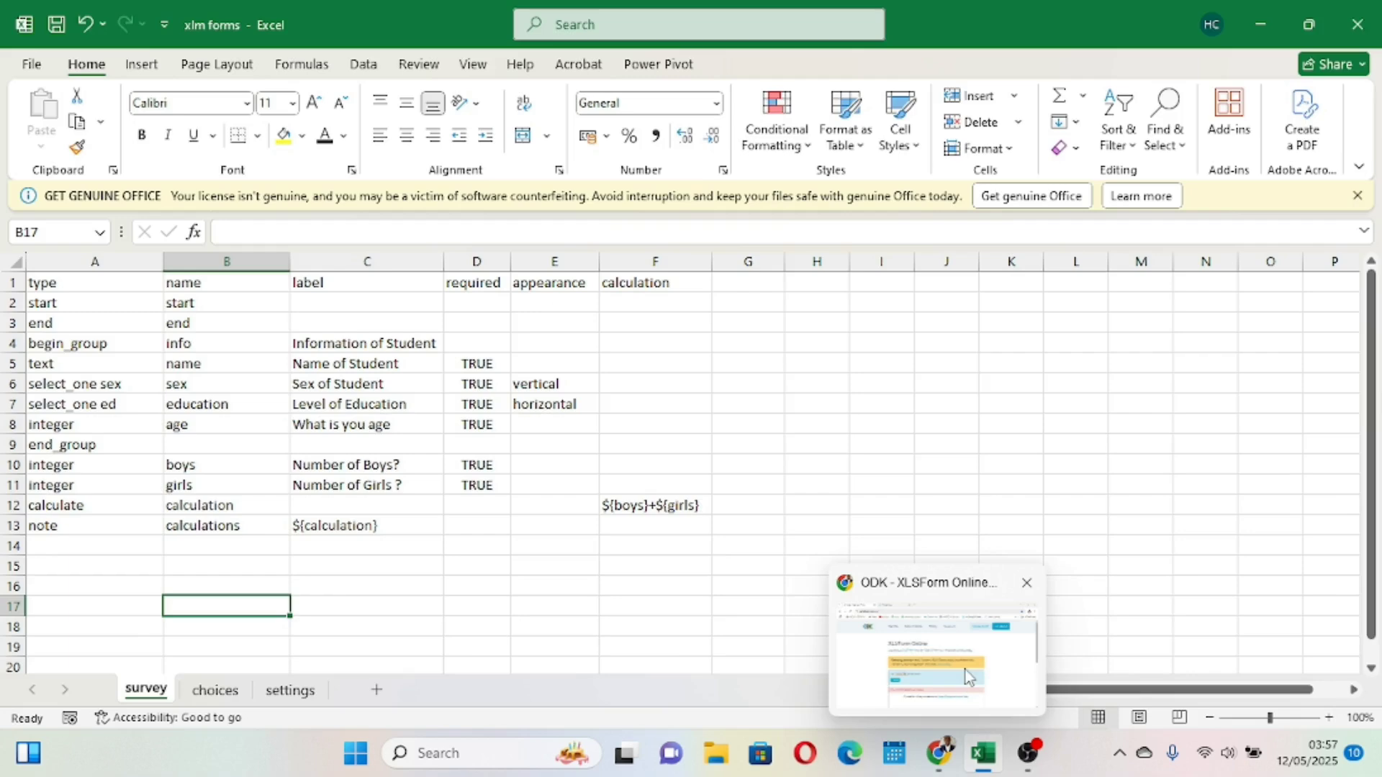
click(965, 677)
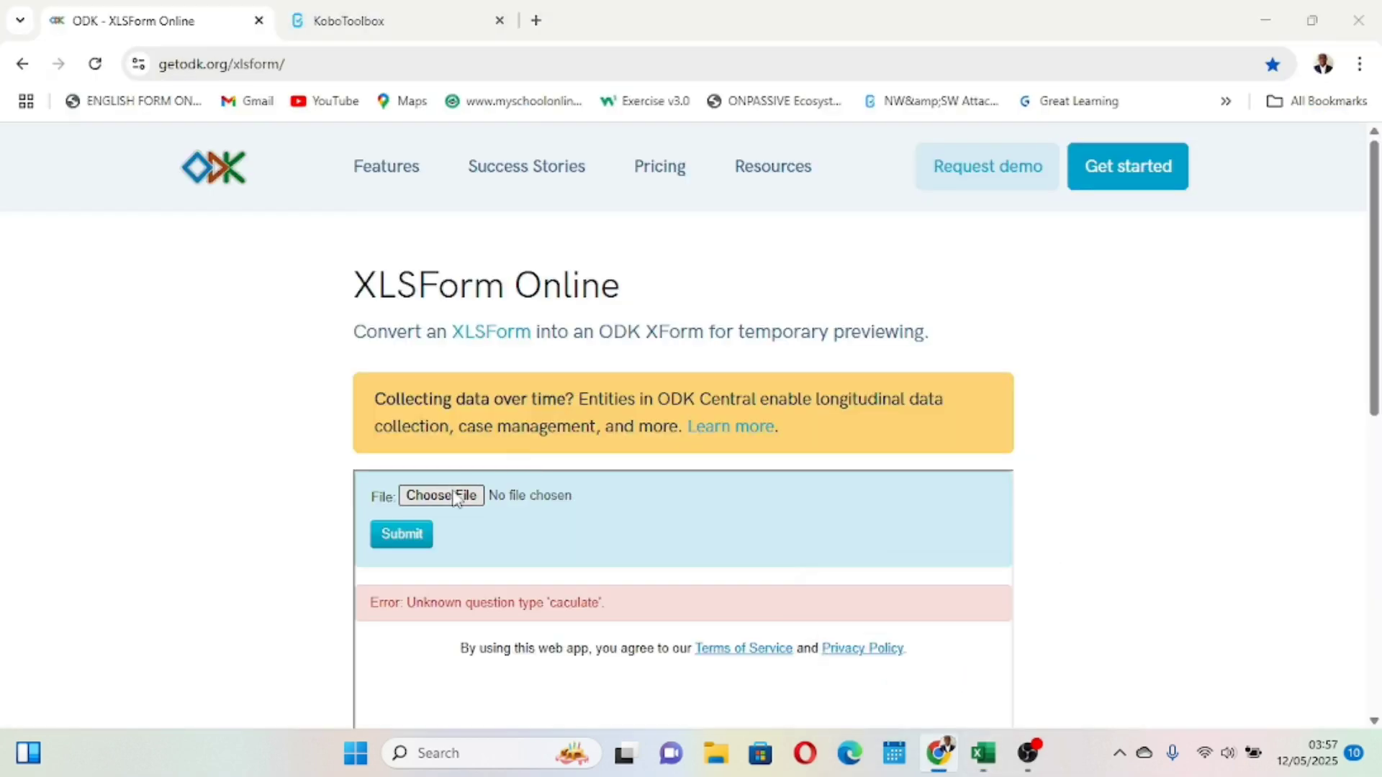
click(456, 500)
click(711, 444)
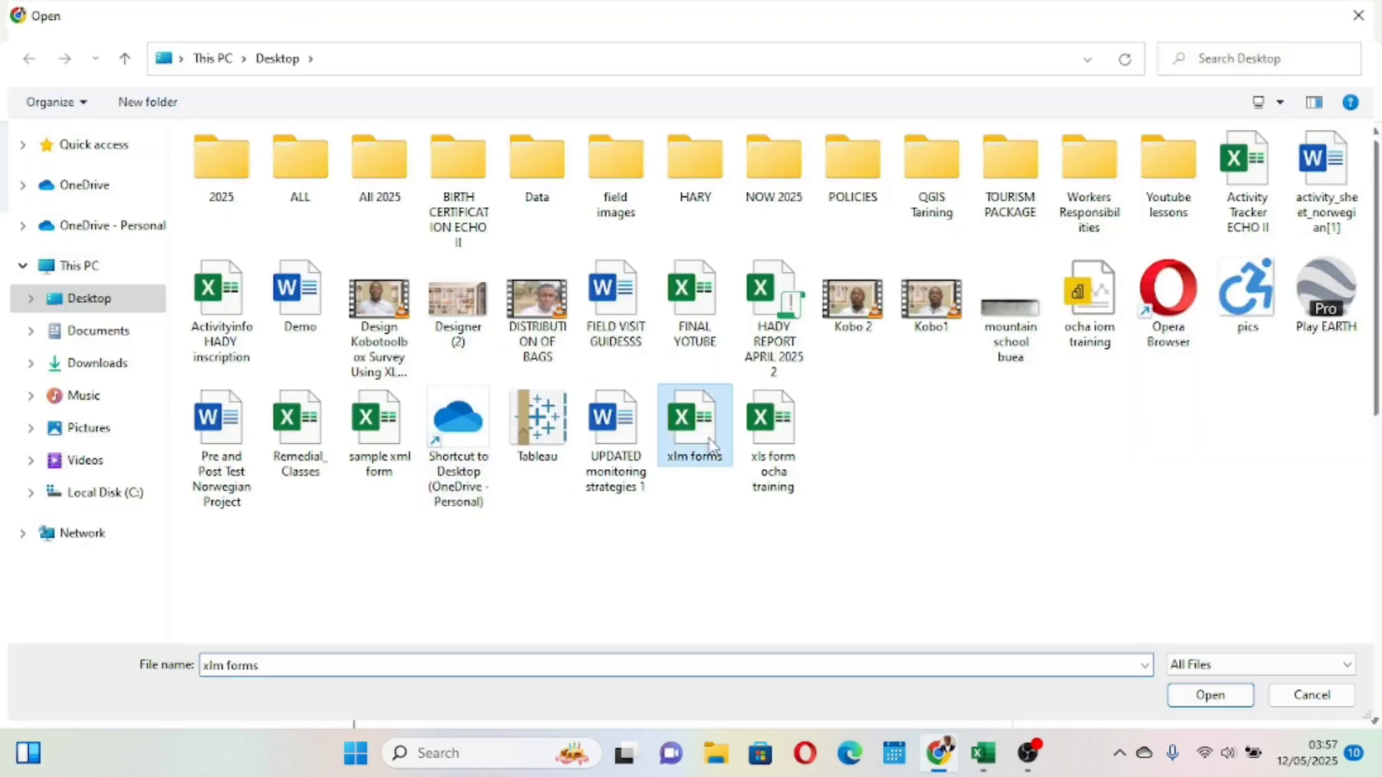
click(1200, 698)
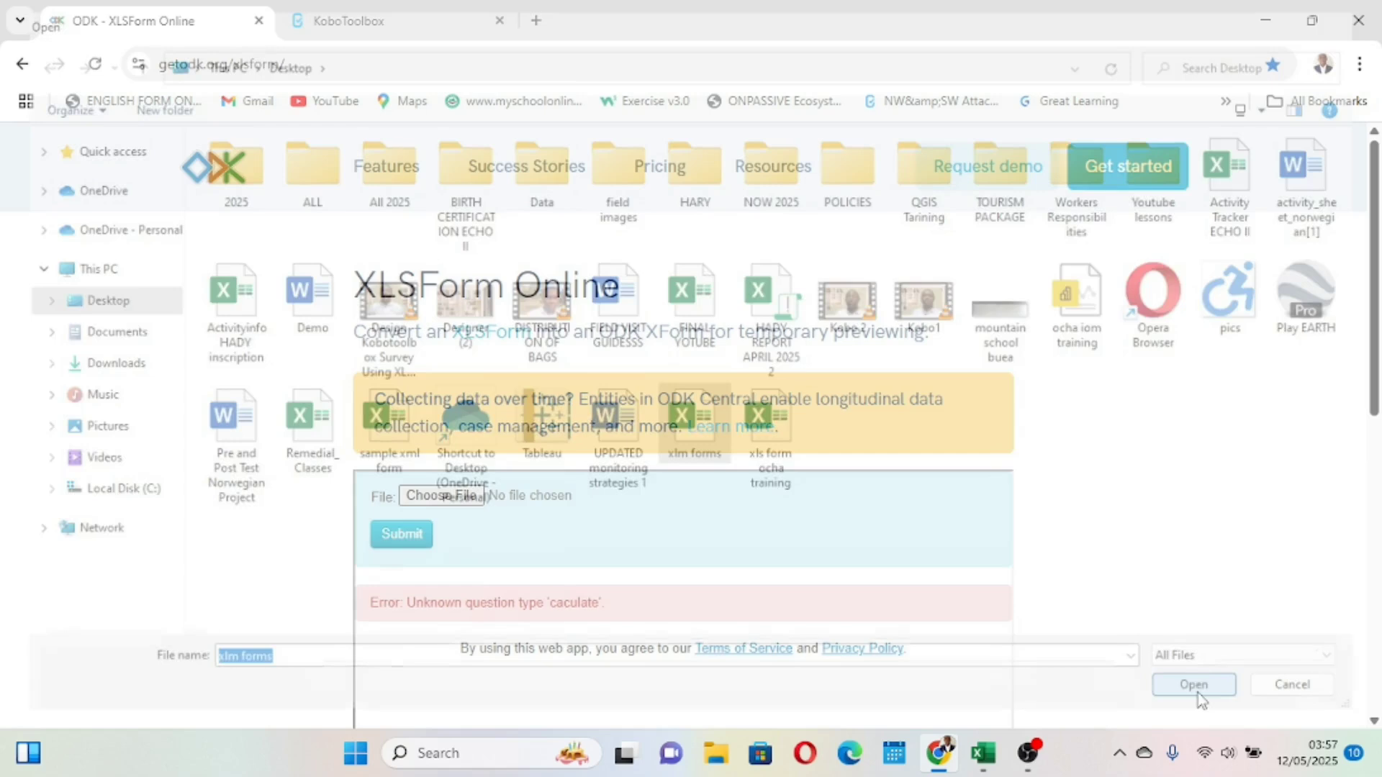
click(402, 533)
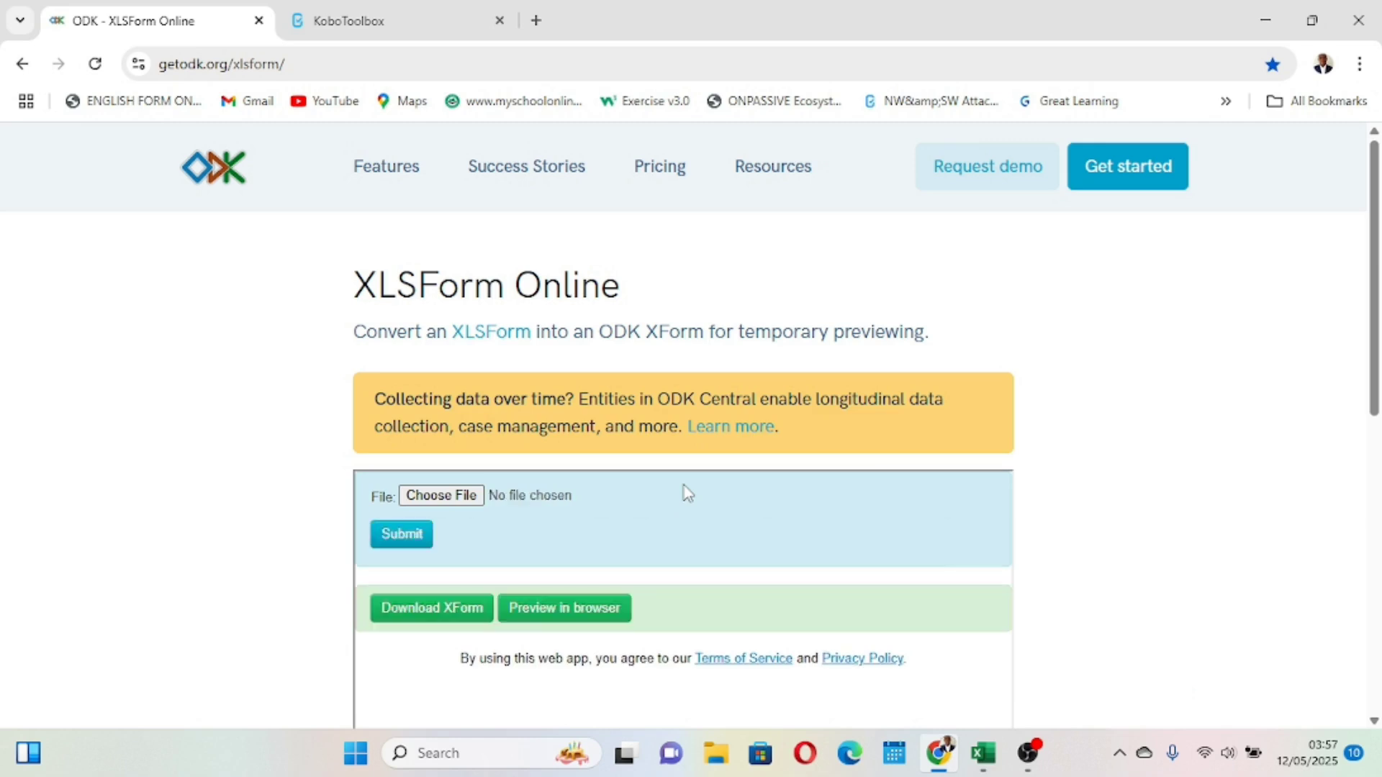
click(568, 609)
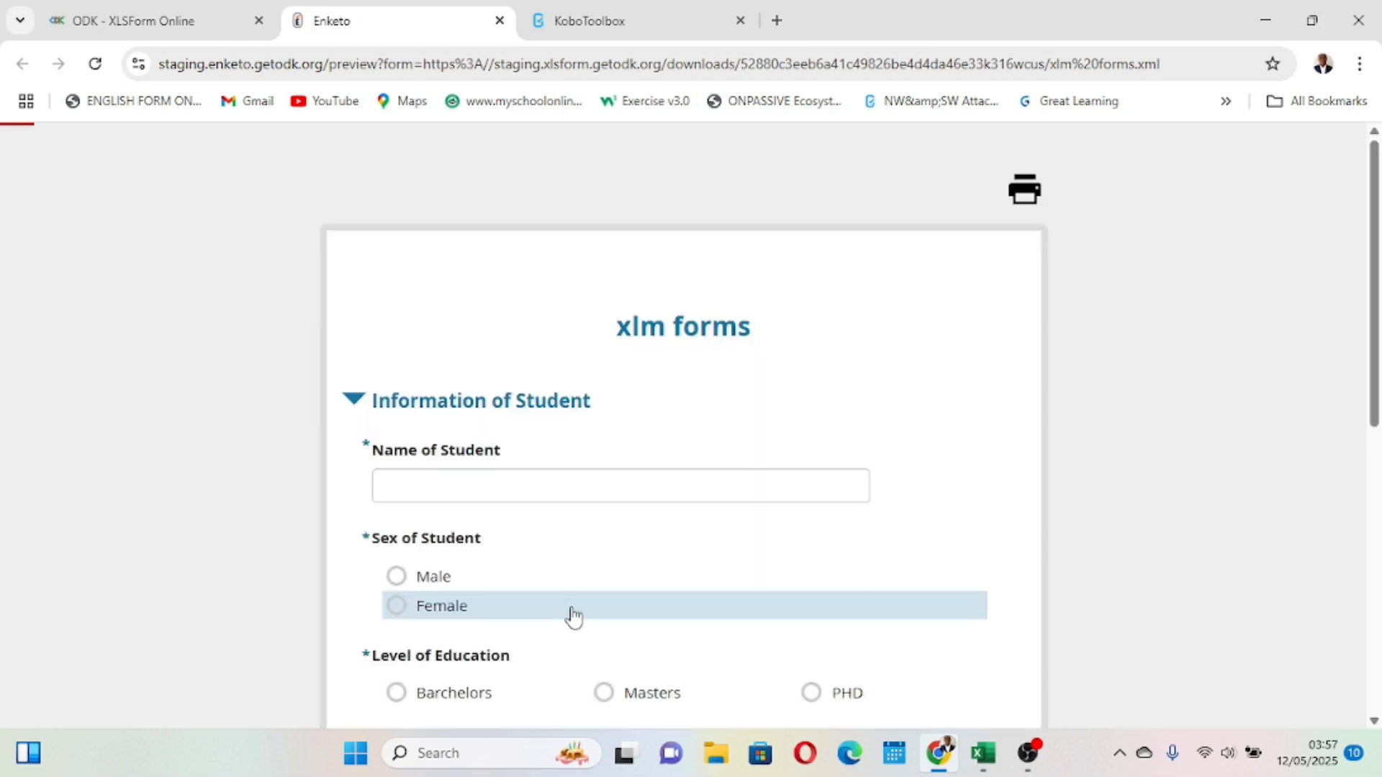
- Test the preview by entering 9 for Number of Boys and 9 for Number of Girls
scroll(572, 608, down, 7)
scroll(574, 617, down, 1)
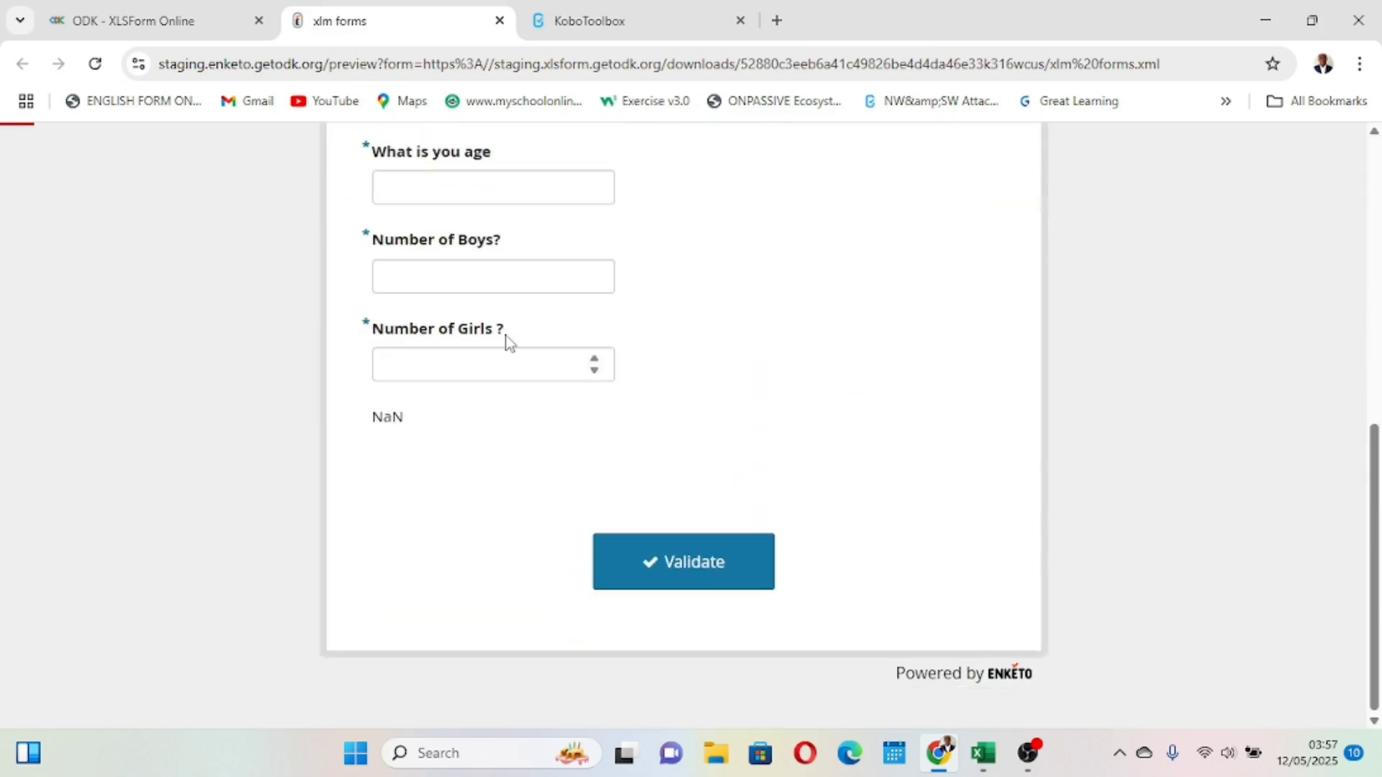
scroll(454, 392, up, 2)
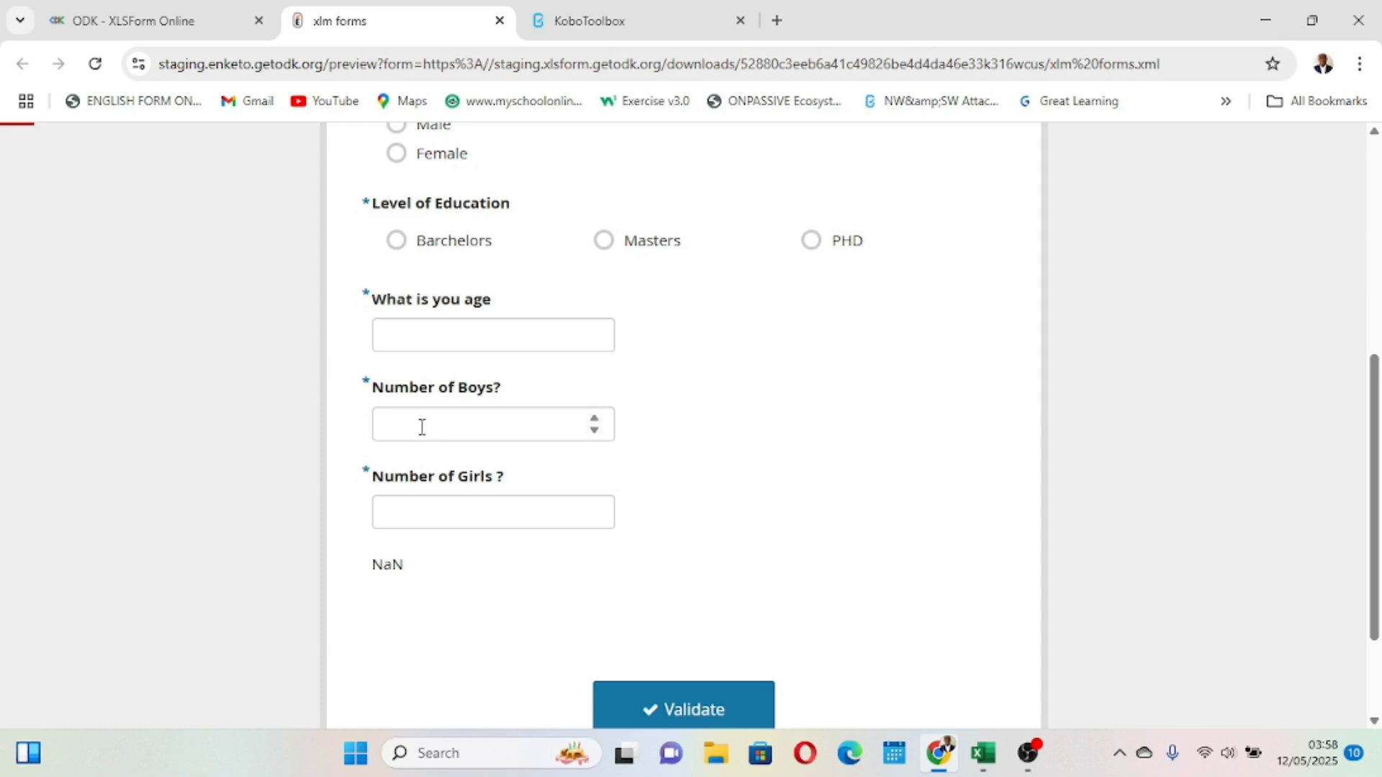
click(444, 429)
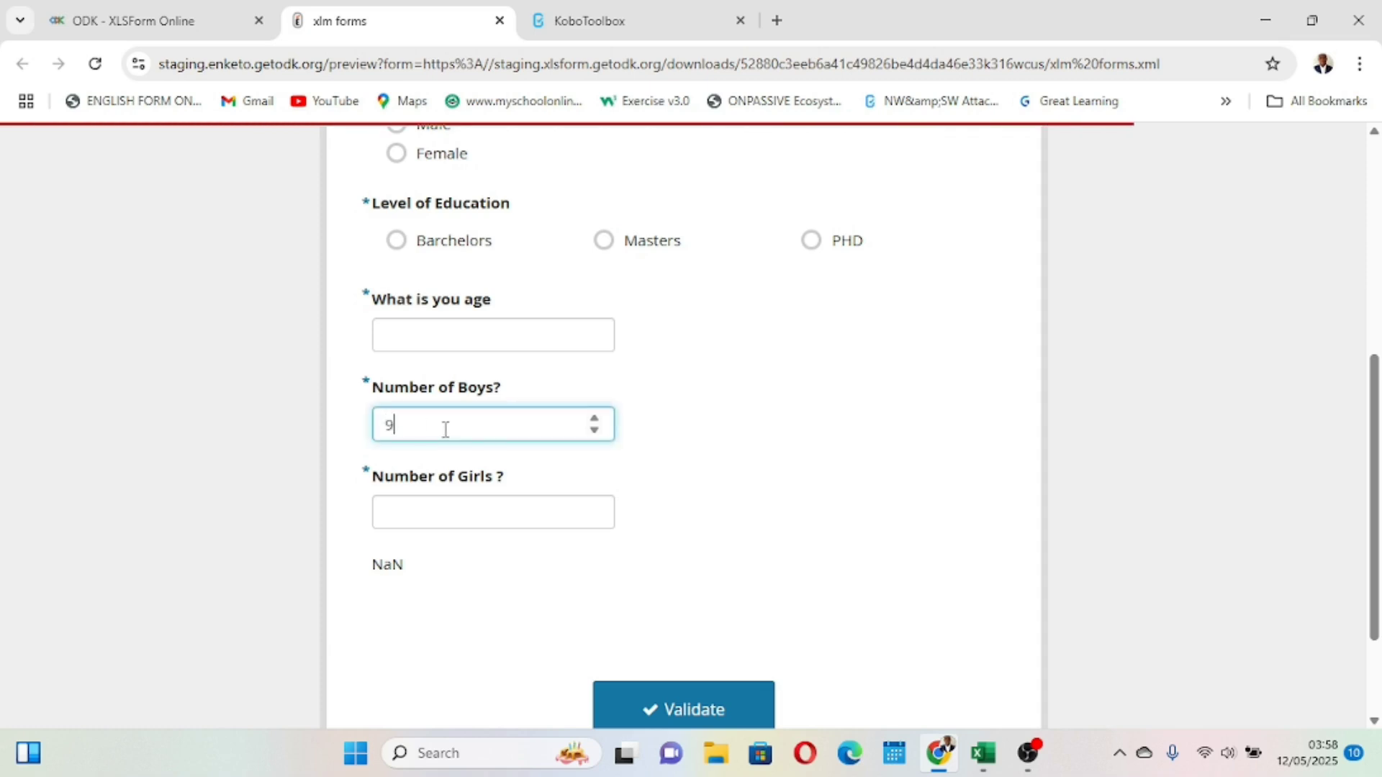
click(411, 512)
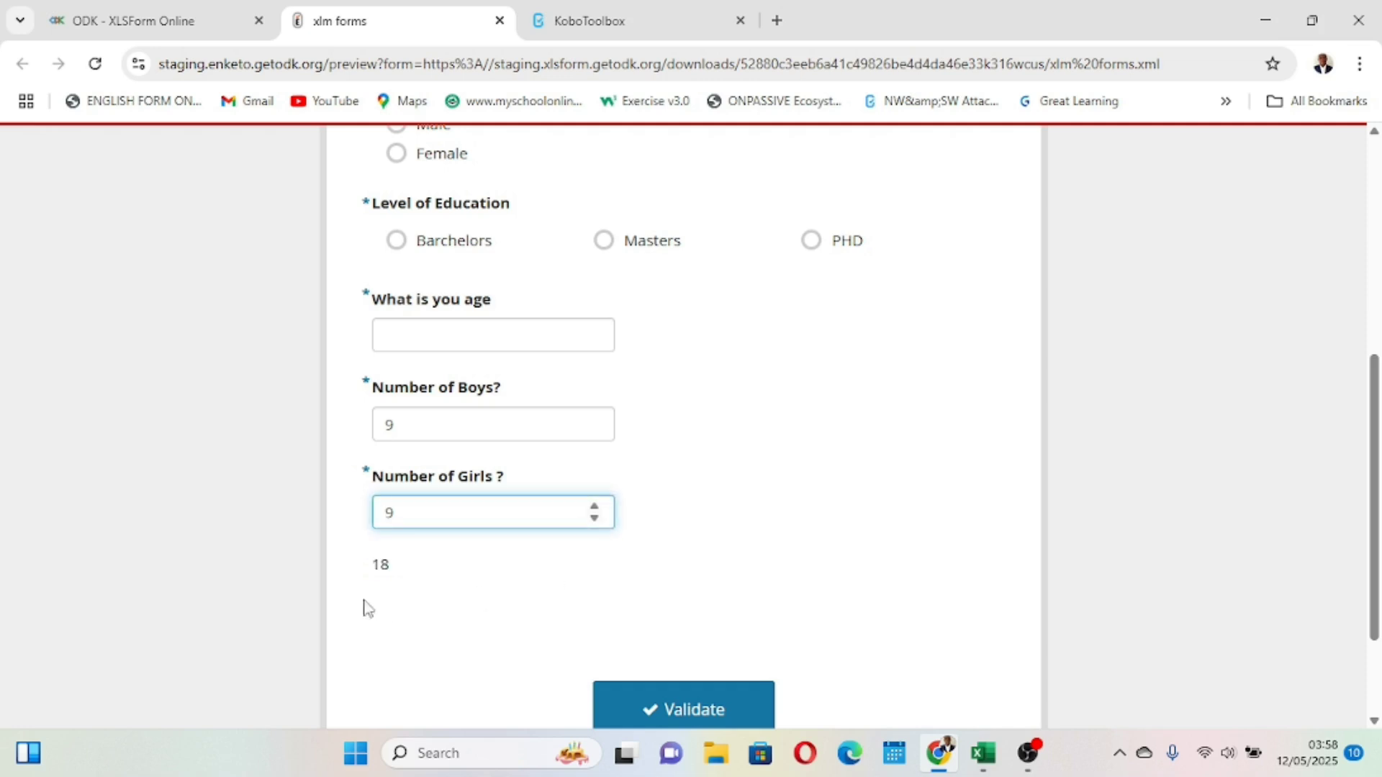
scroll(376, 573, up, 5)
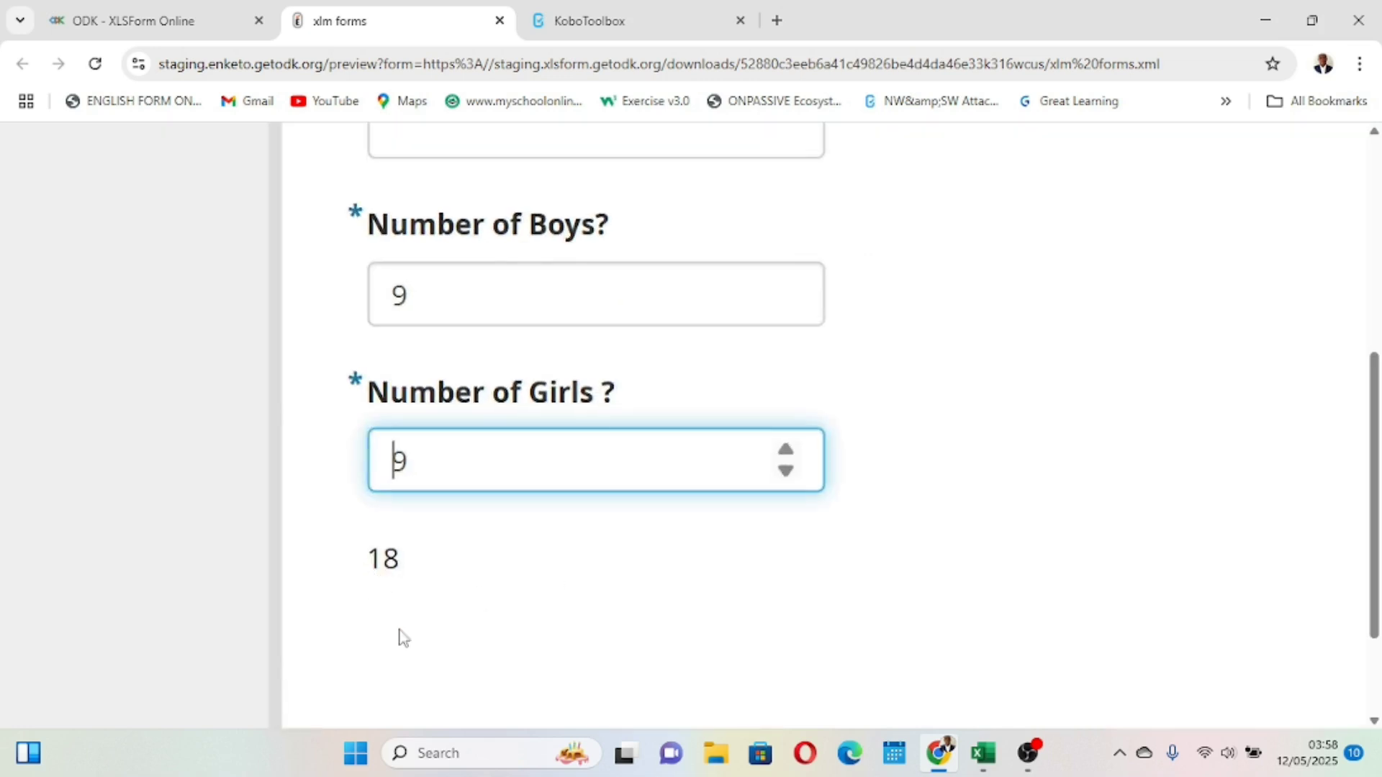
click(429, 296)
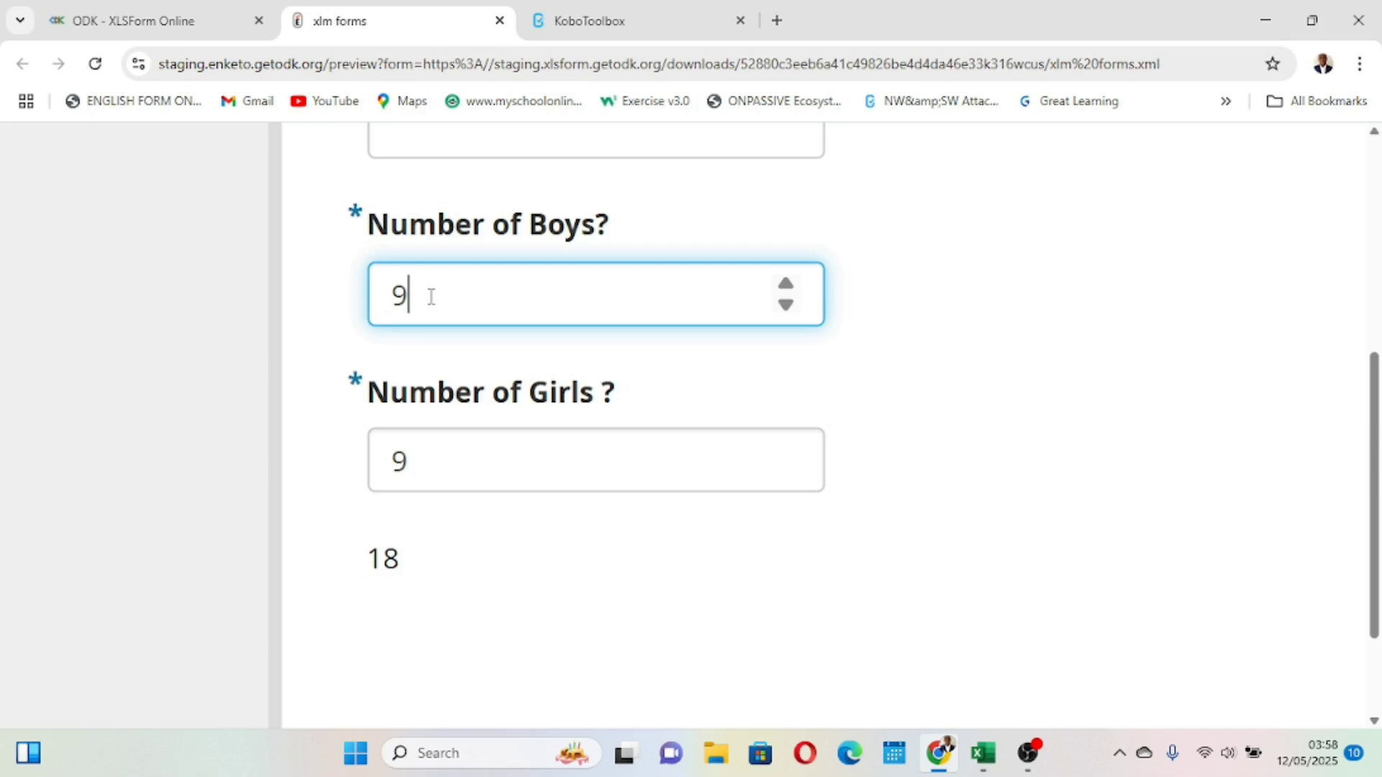
click(471, 441)
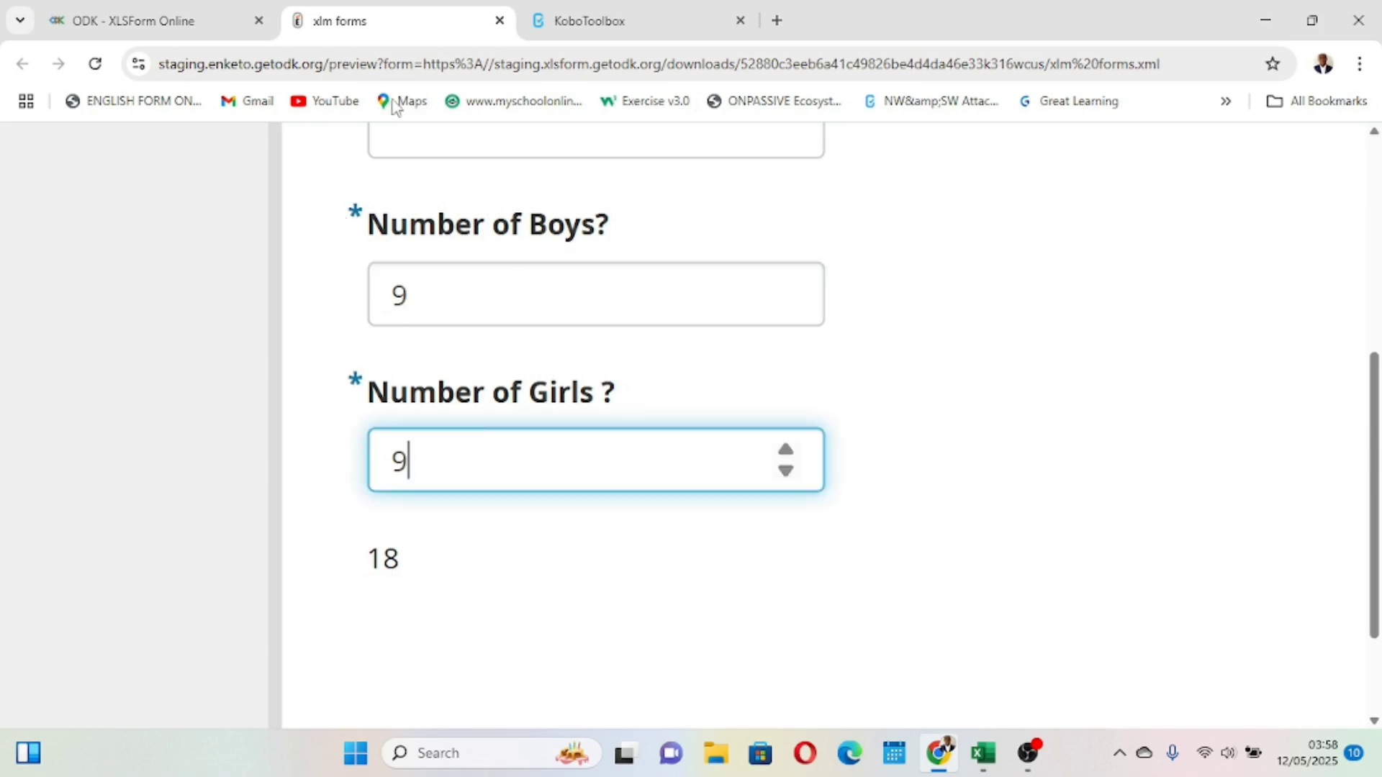
- Change the row 12 calculation to ${boys}-${girls} and save the workbook
click(498, 21)
mouse_move(983, 753)
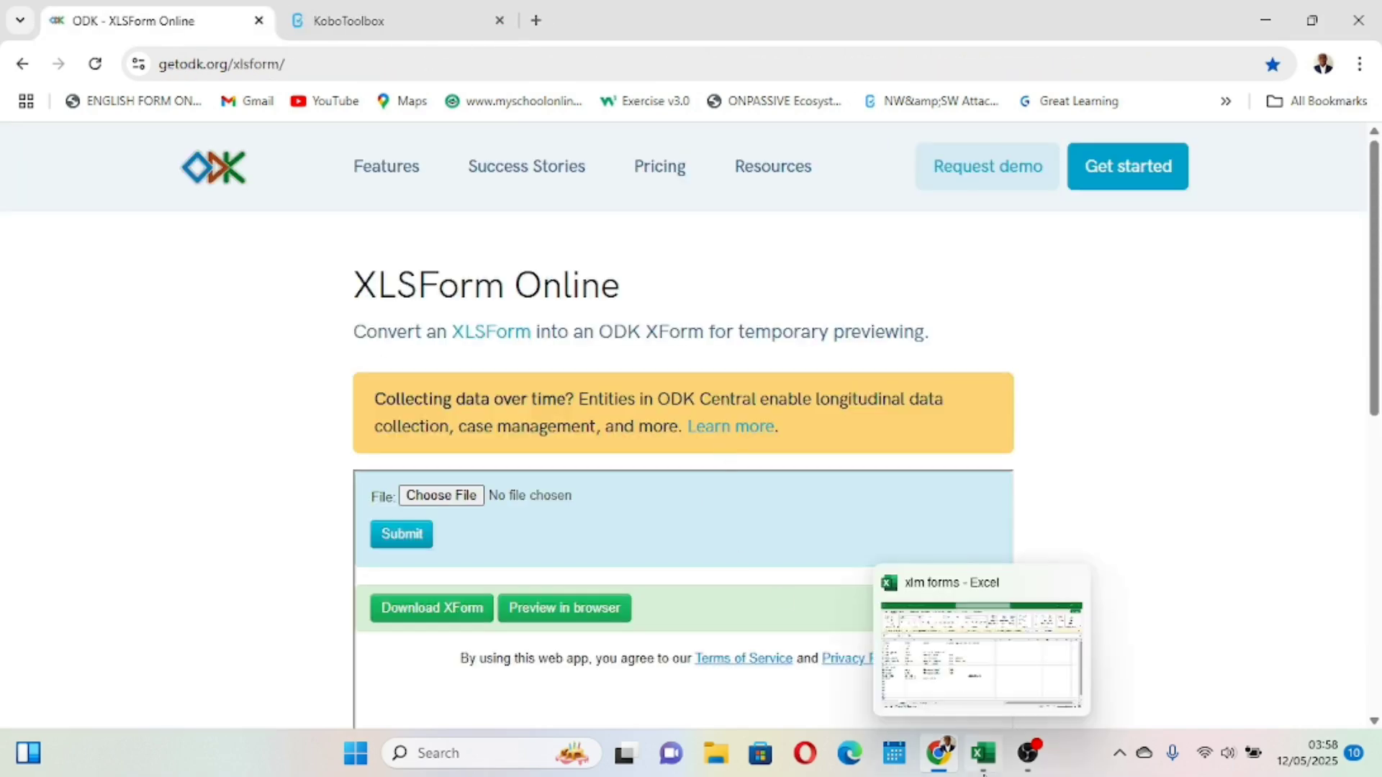
click(1001, 679)
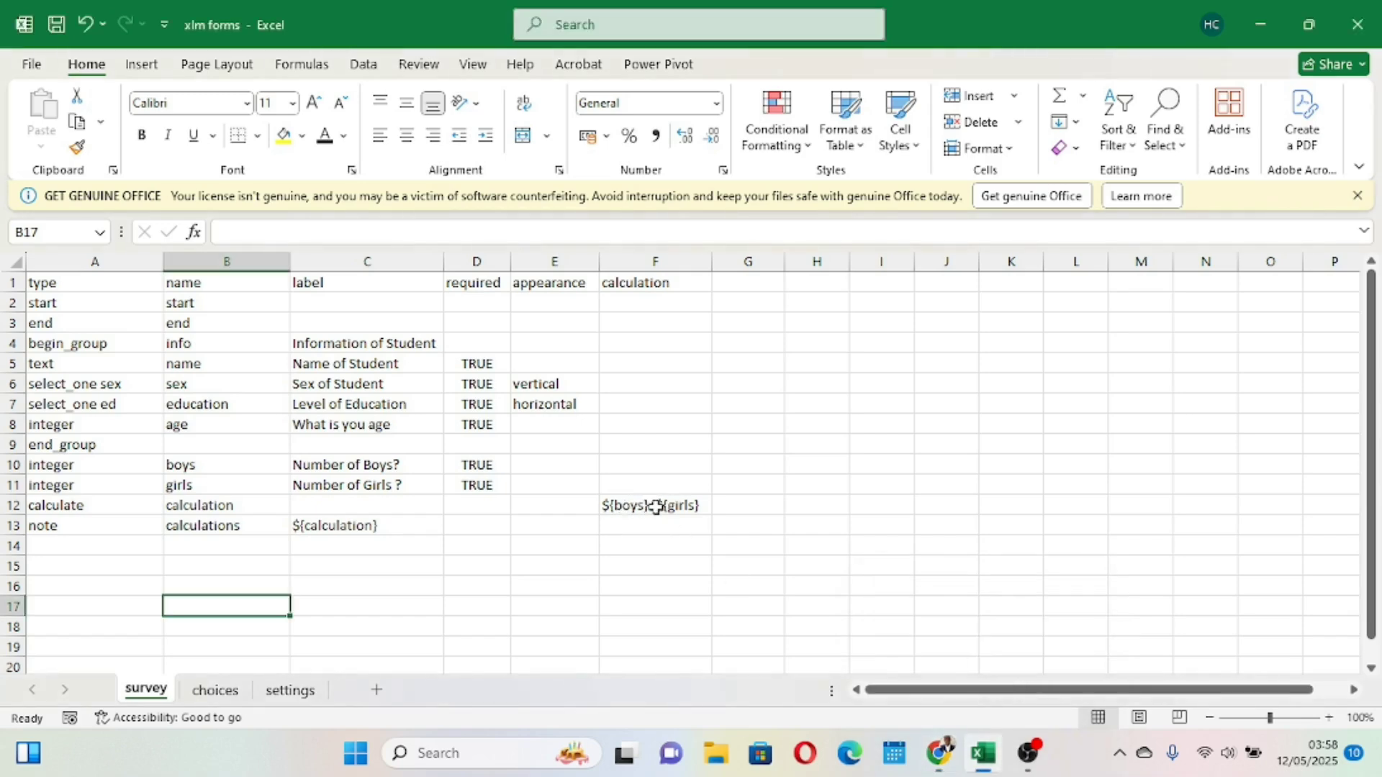
double_click(656, 507)
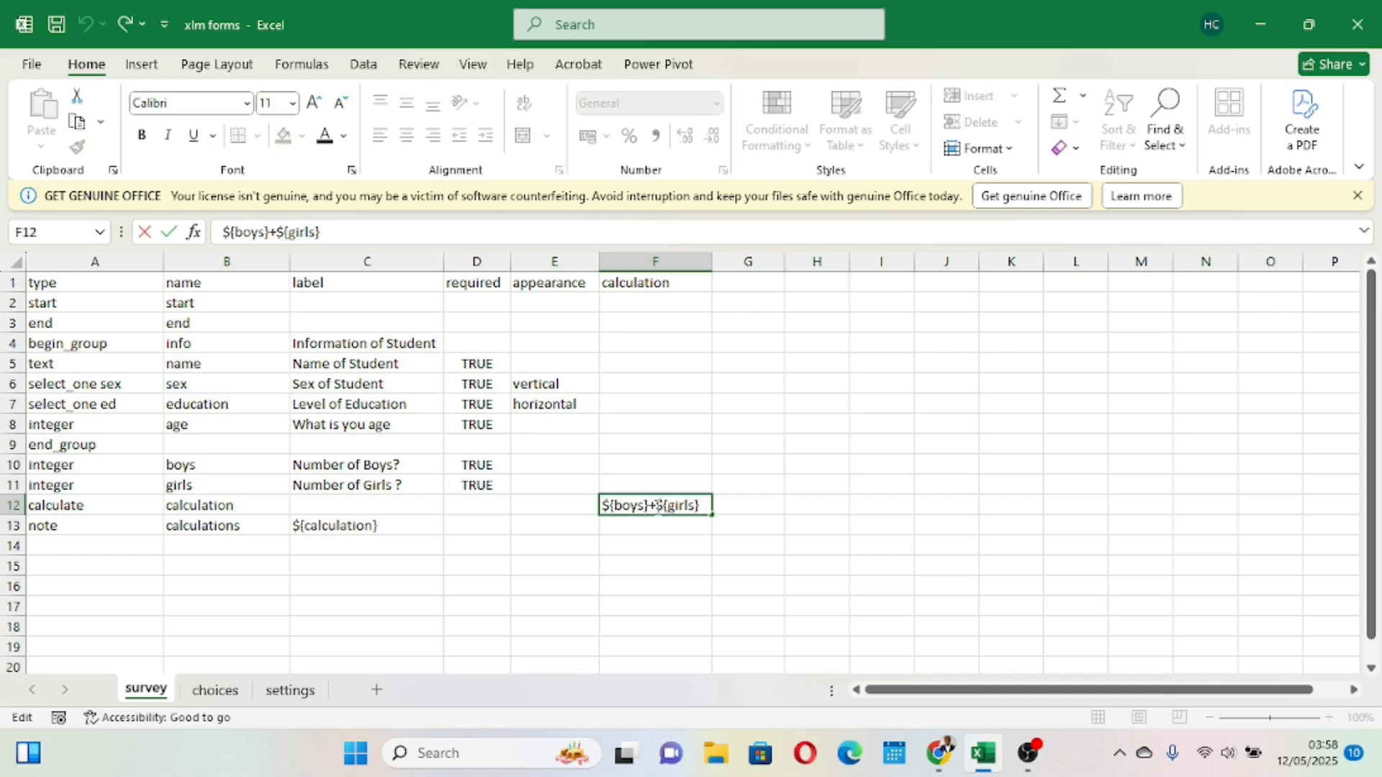
key(Delete)
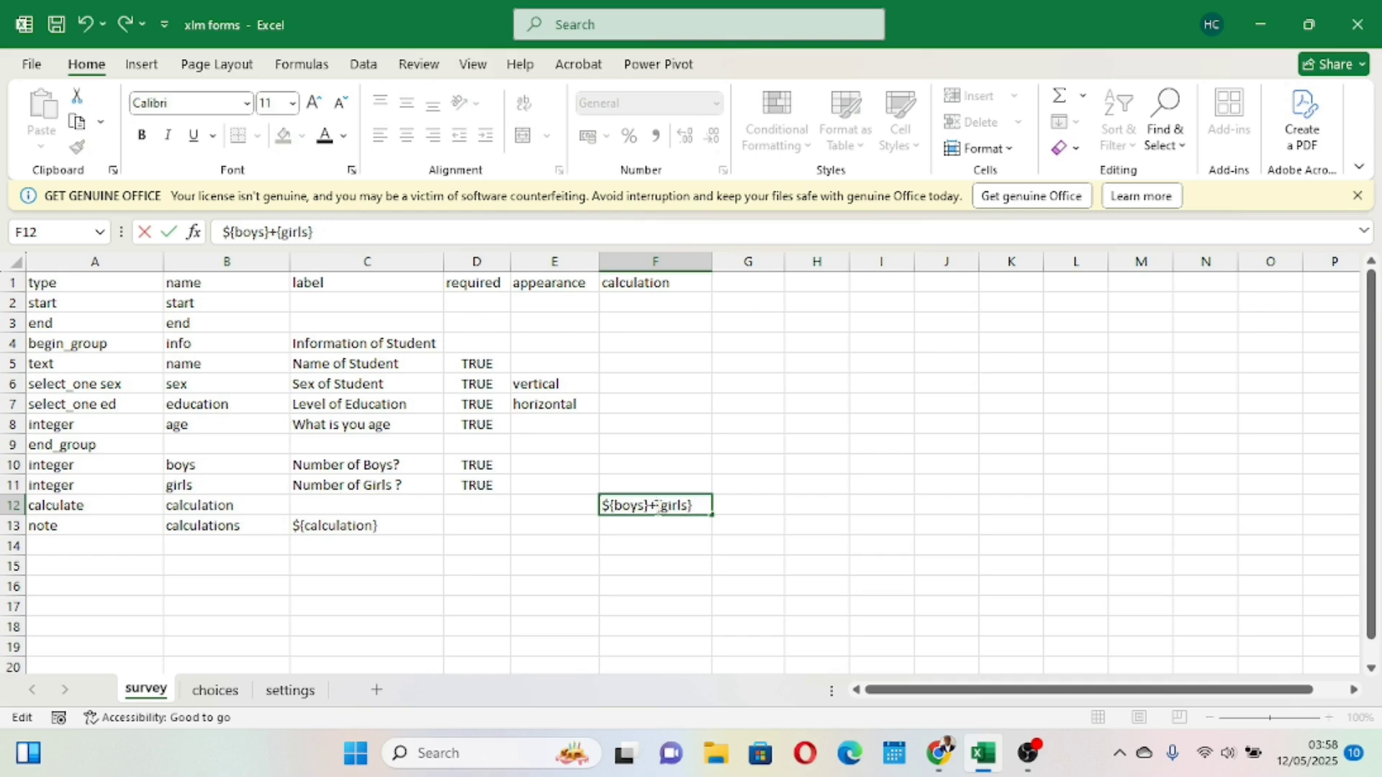
text($)
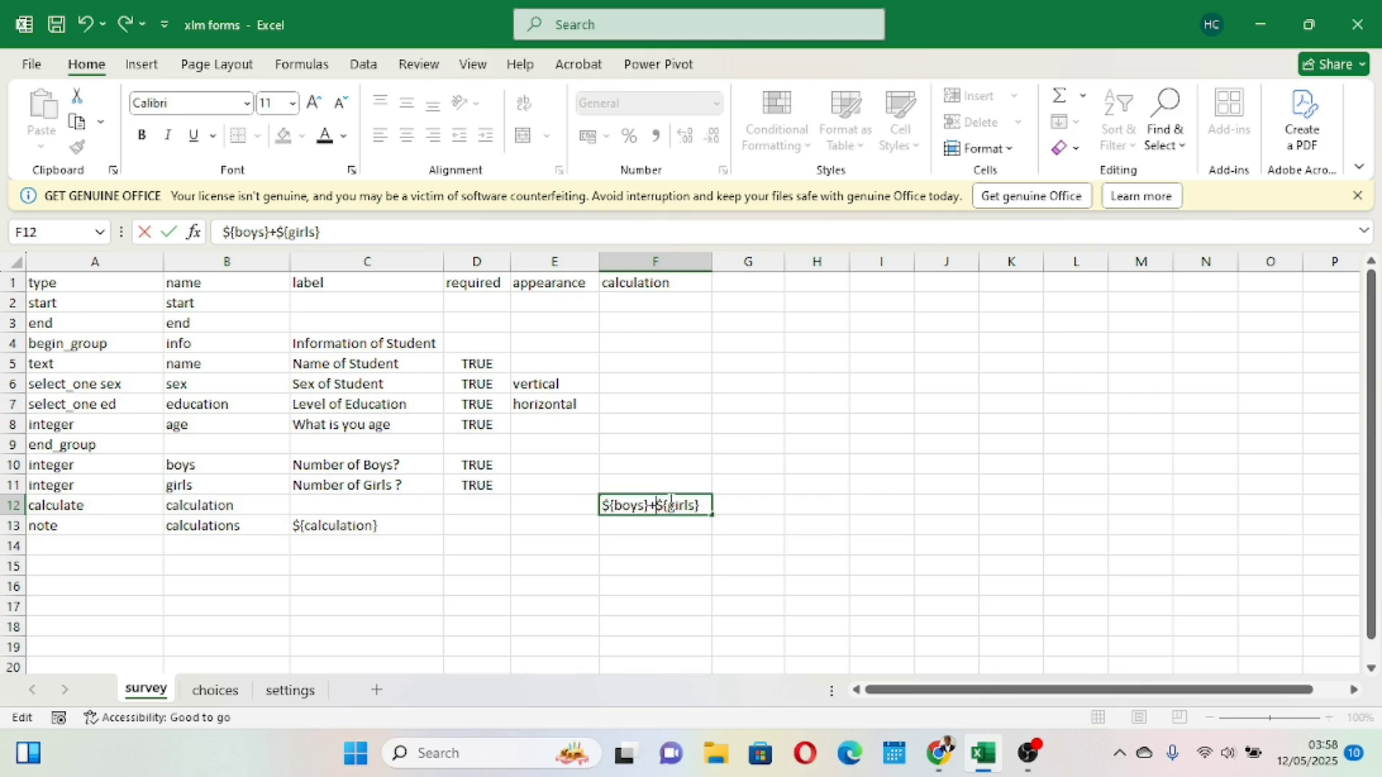
key(BackSpace)
text(-)
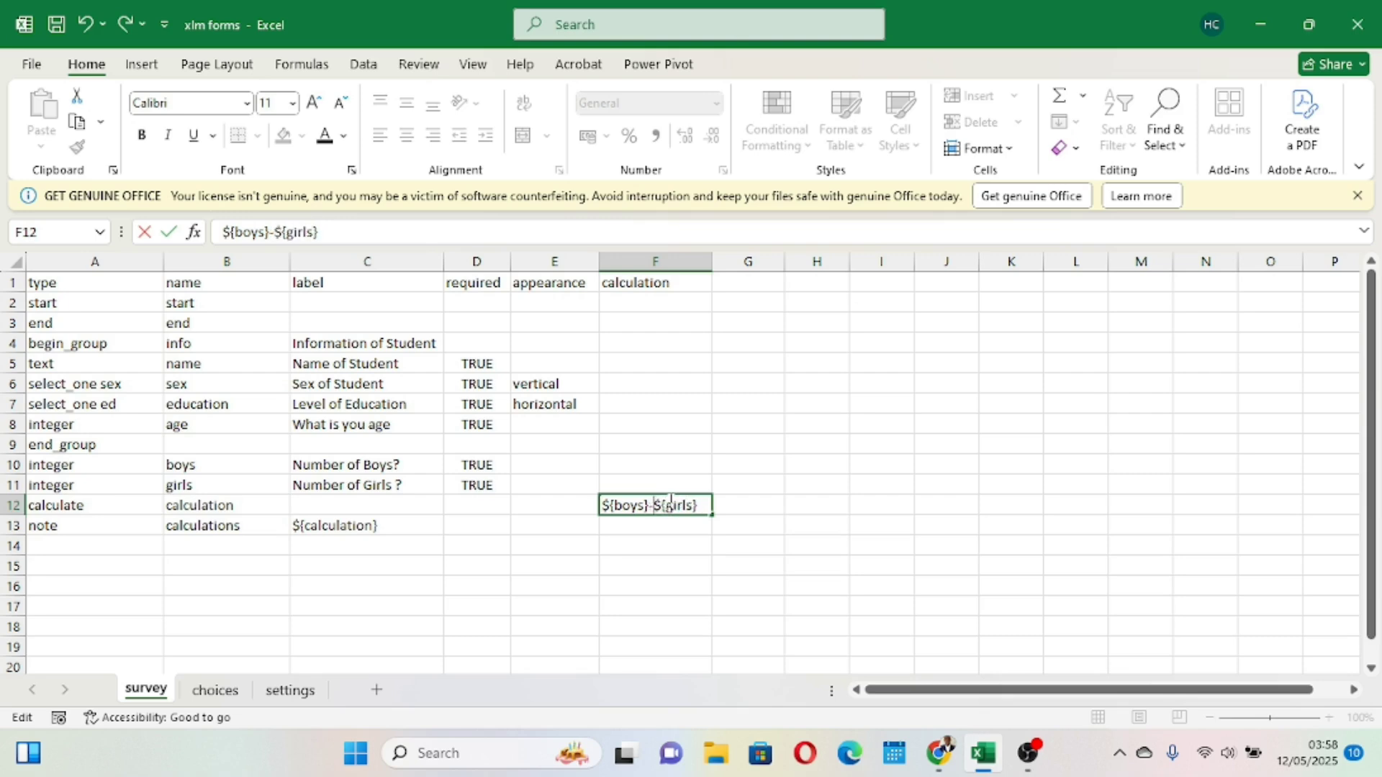
click(57, 29)
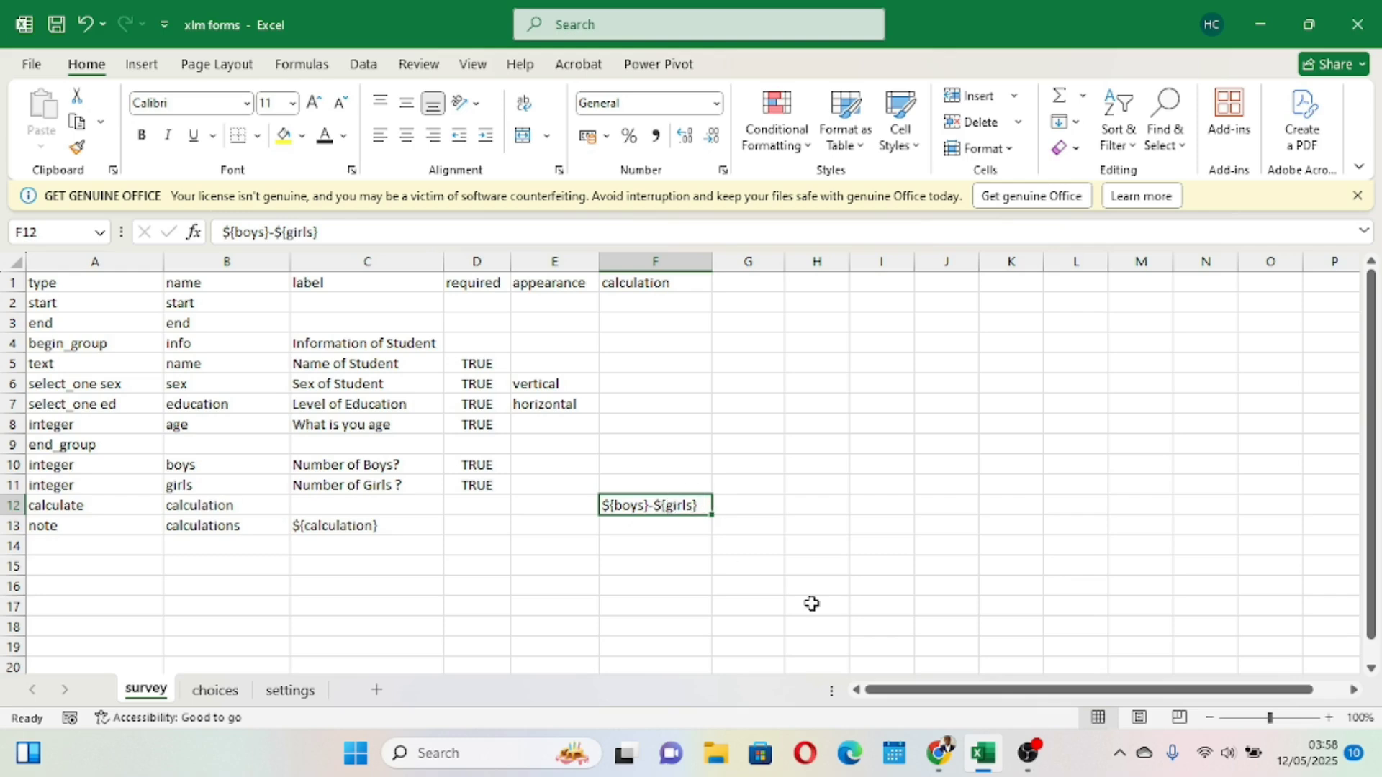
- Upload the updated xlm forms workbook to XLSForm Online again and open the form preview in the browser
mouse_move(986, 752)
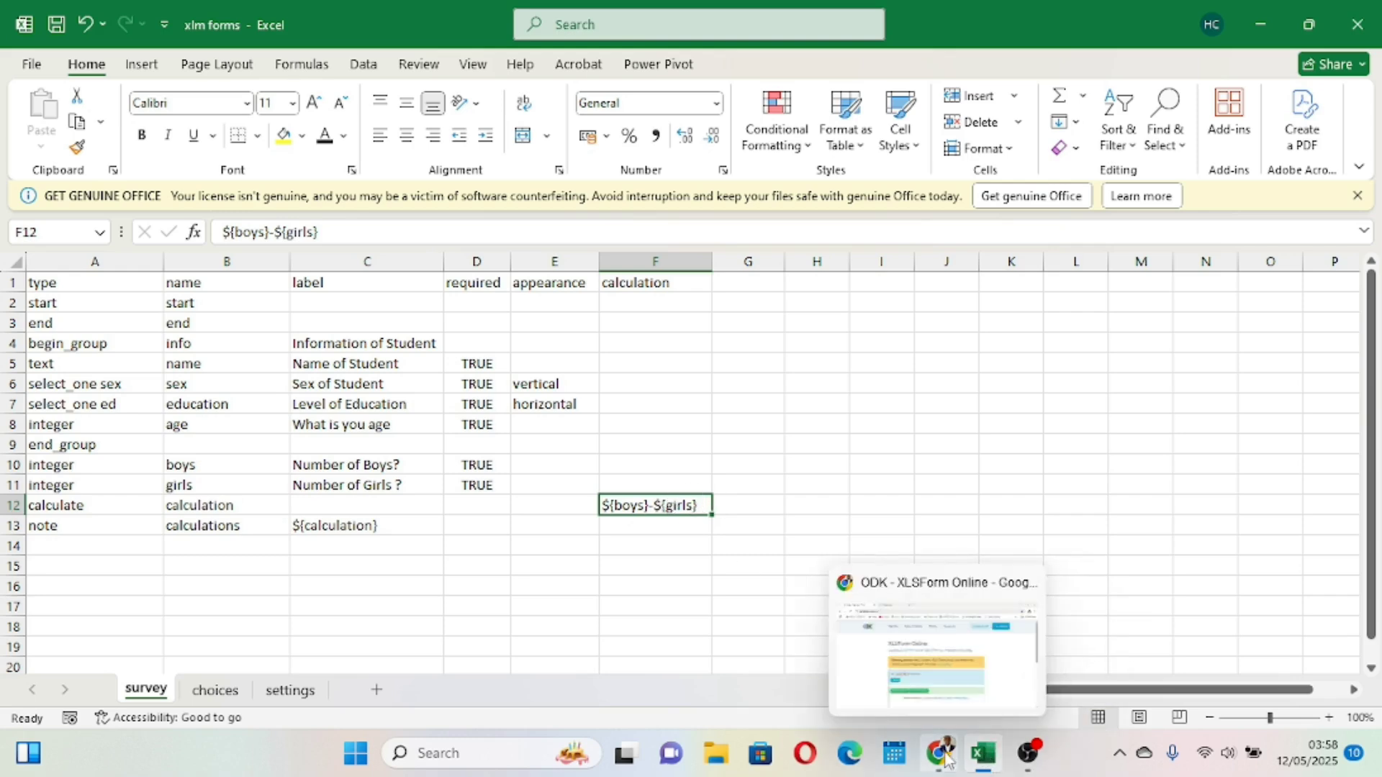
click(841, 605)
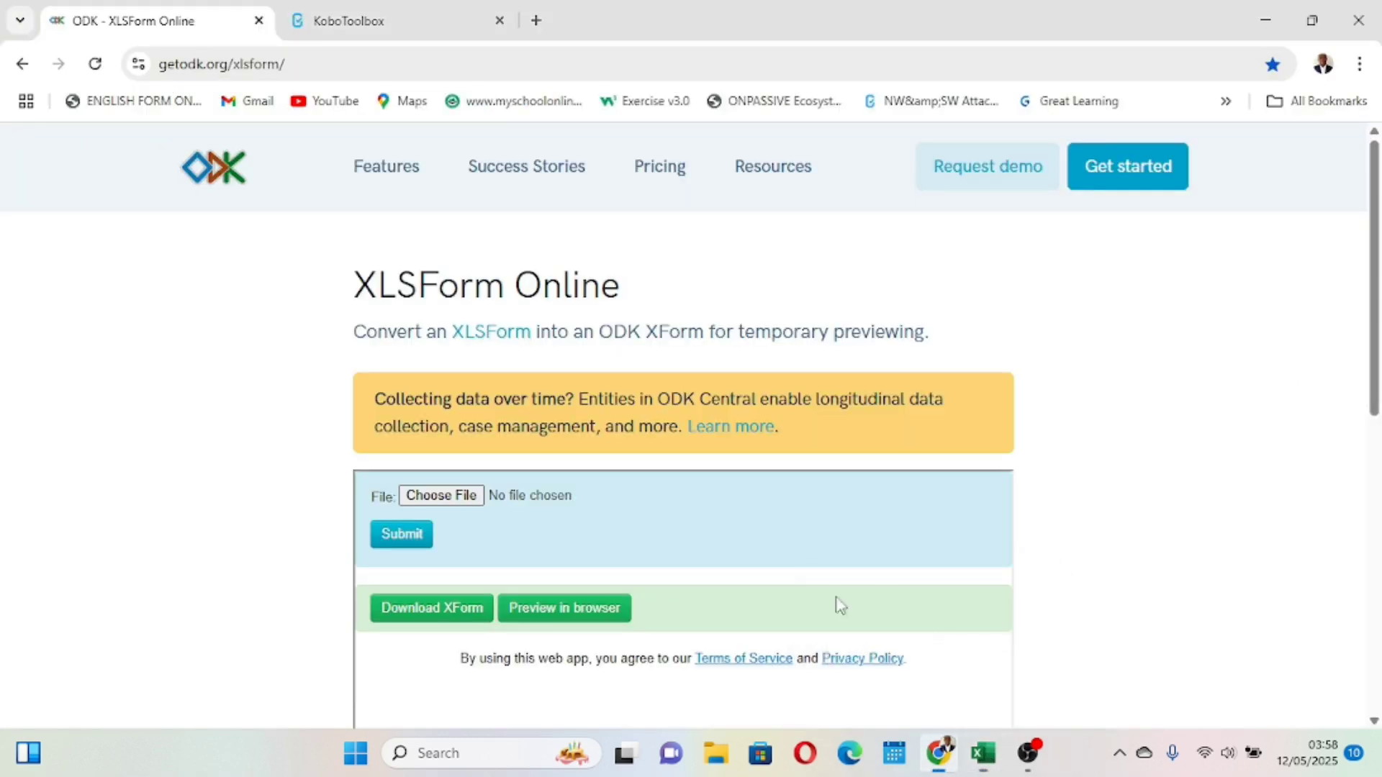
click(440, 494)
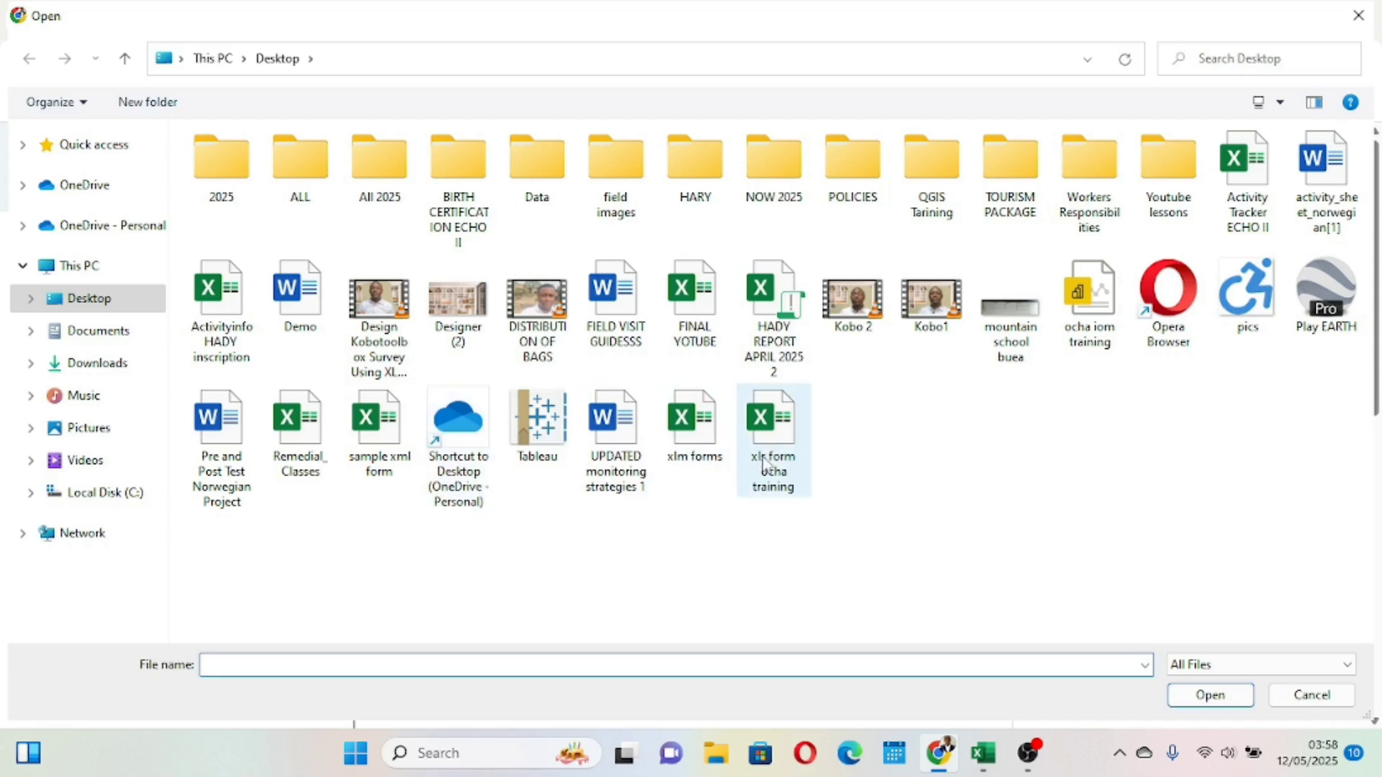
click(692, 425)
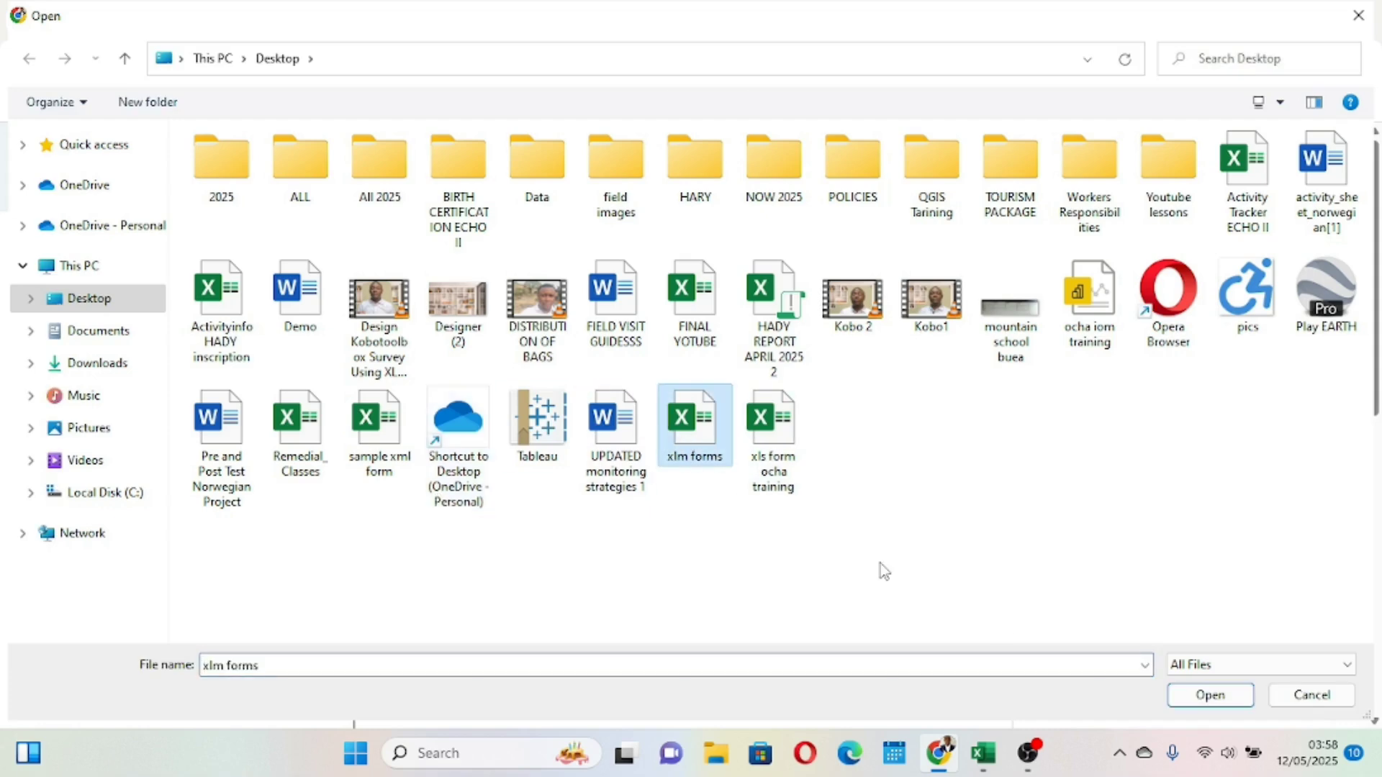
click(1223, 696)
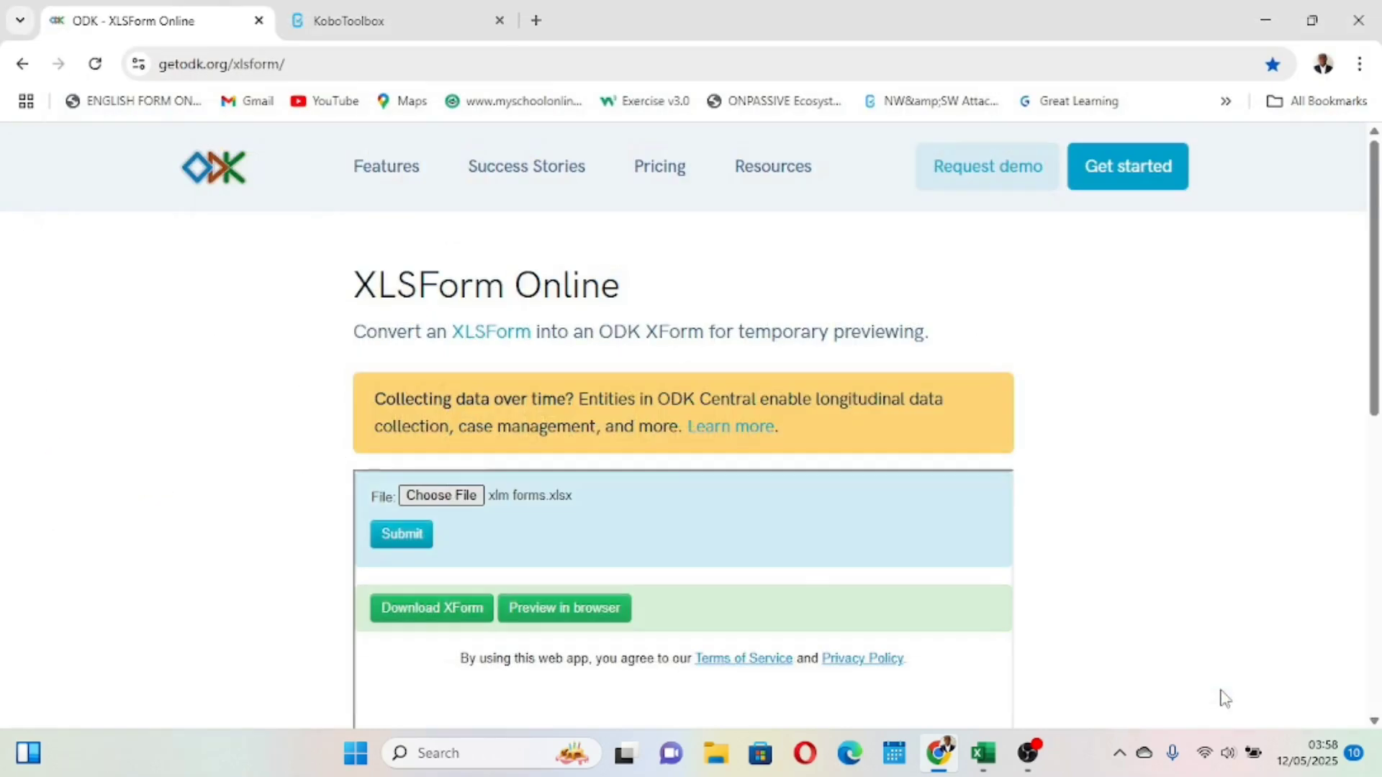
click(408, 545)
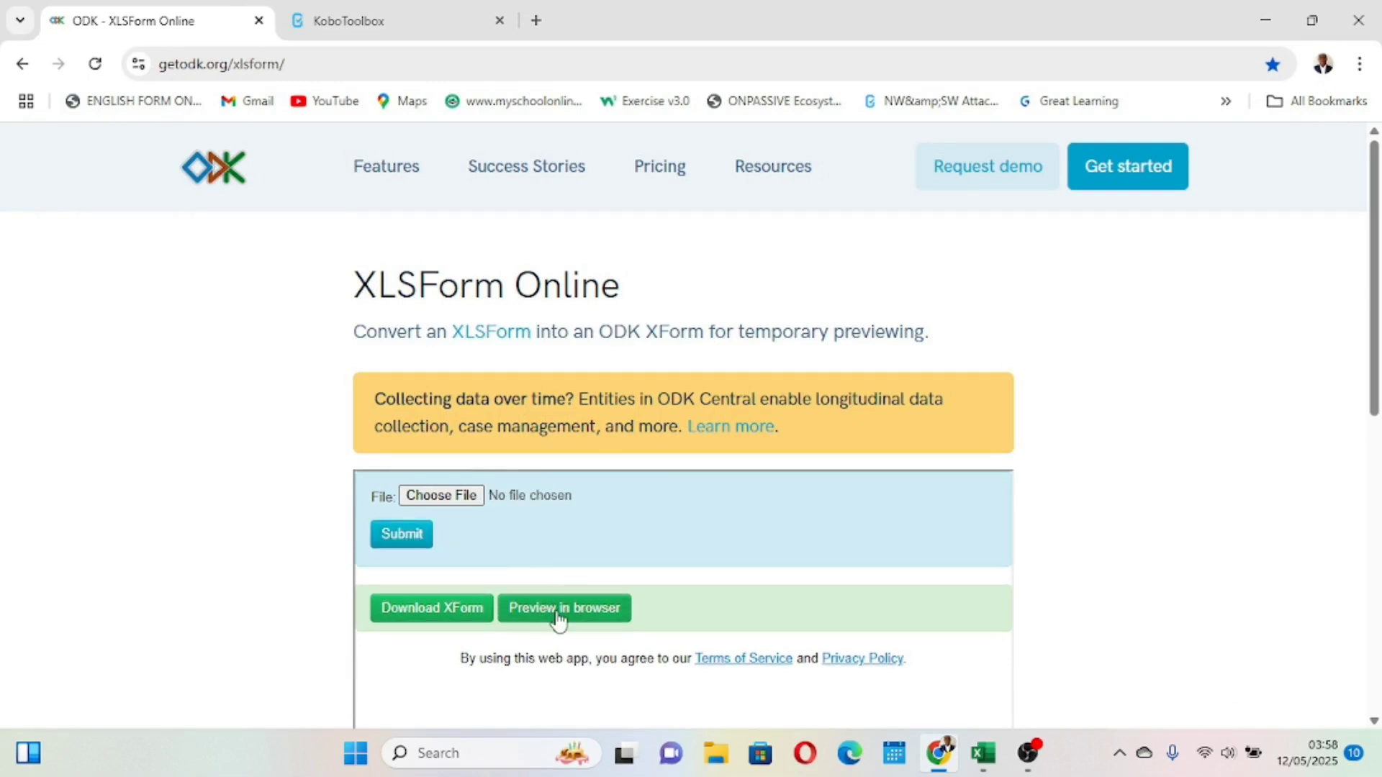
click(510, 603)
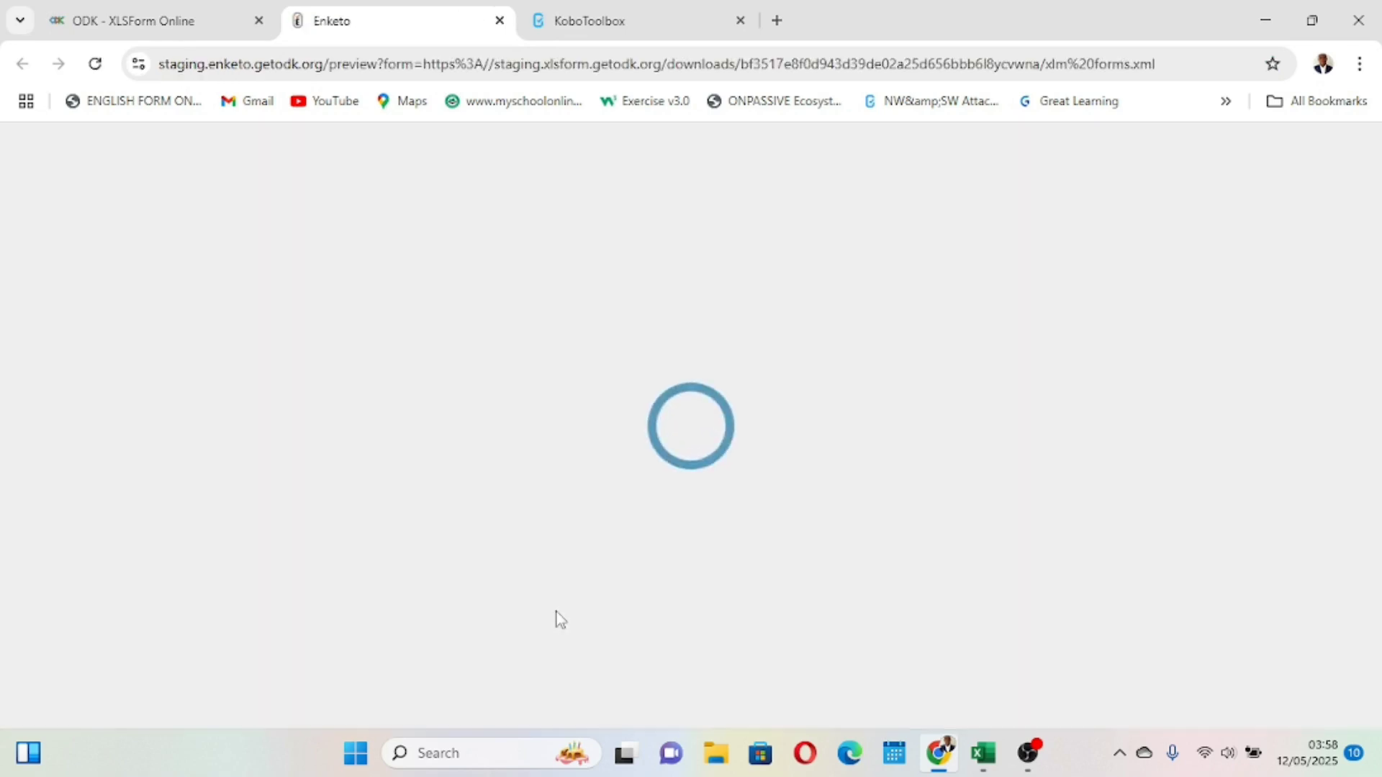
- Test the preview by entering 10 for Number of Boys and 5 for Number of Girls
scroll(537, 580, down, 7)
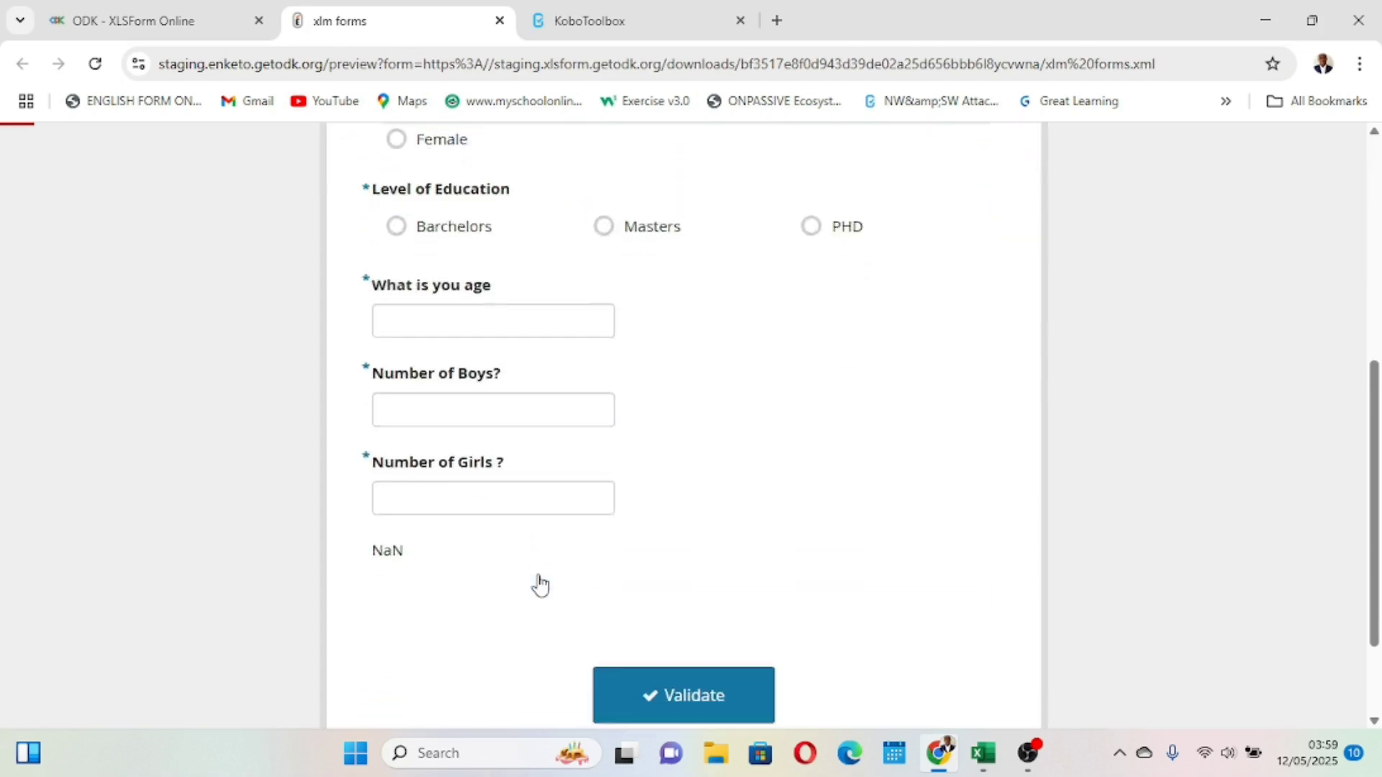
scroll(537, 580, up, 1)
click(442, 406)
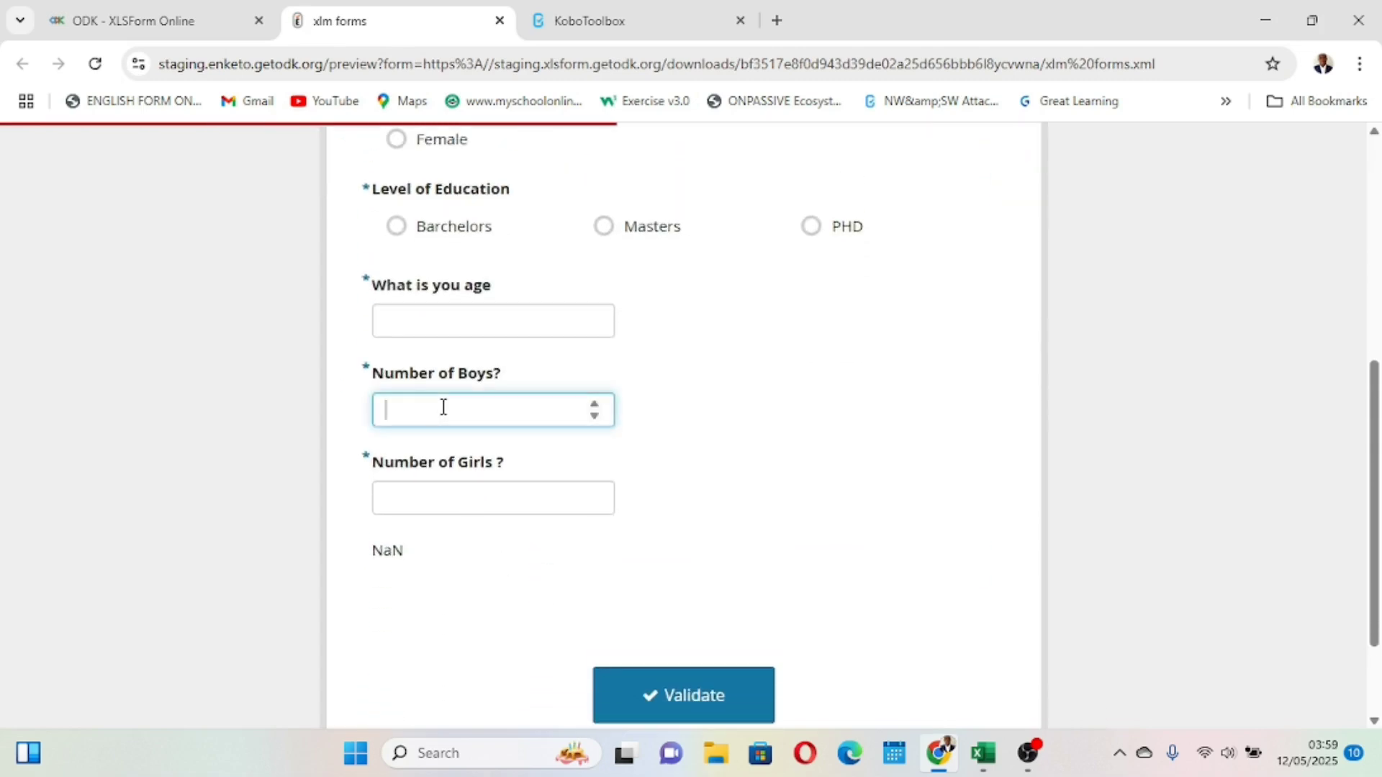
text(10)
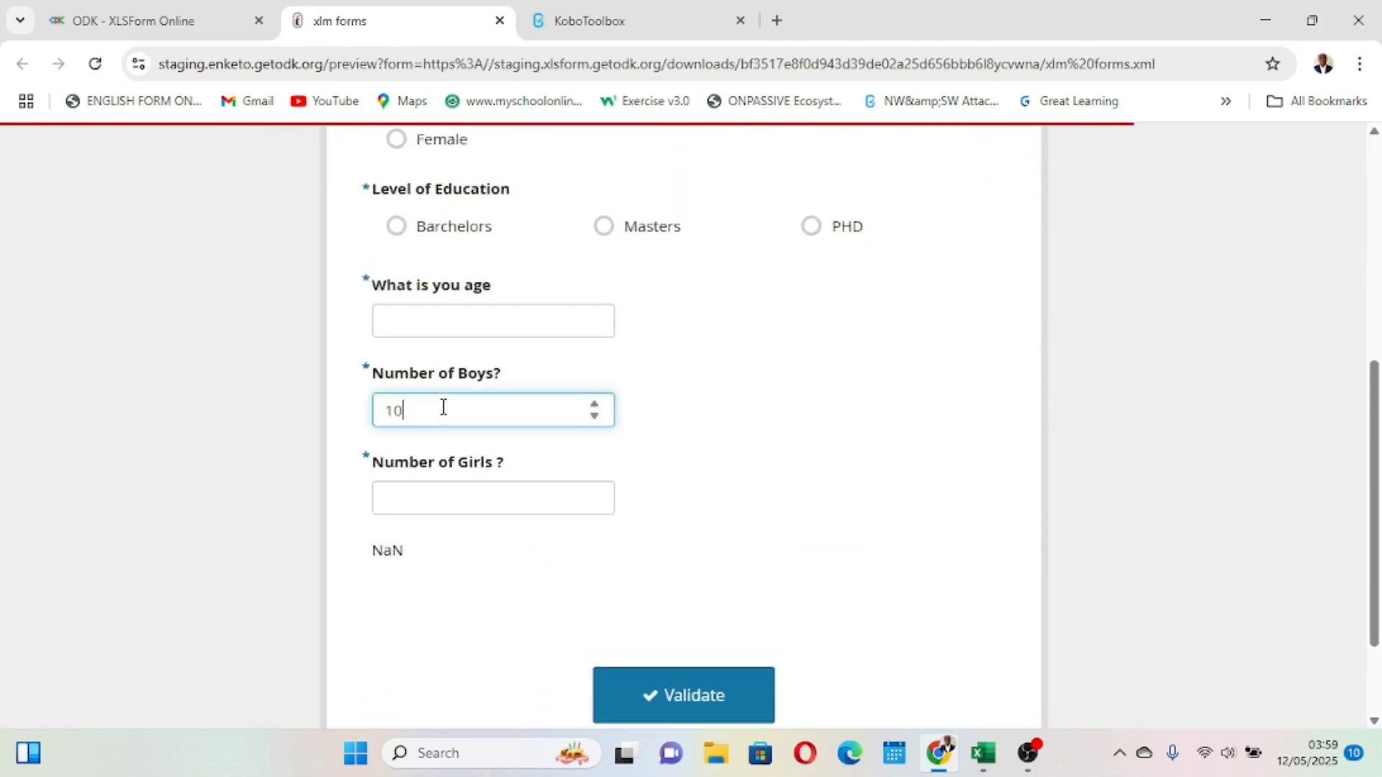
click(471, 499)
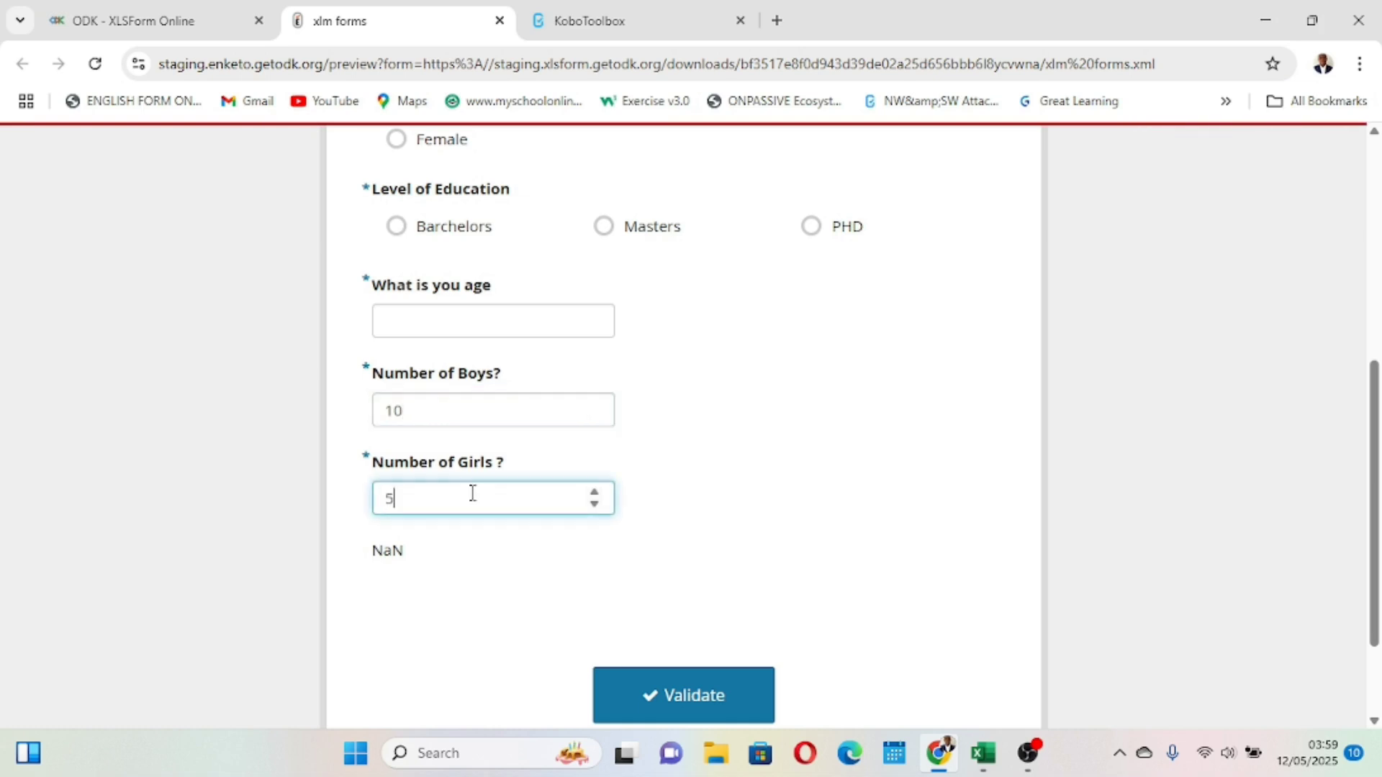
click(488, 608)
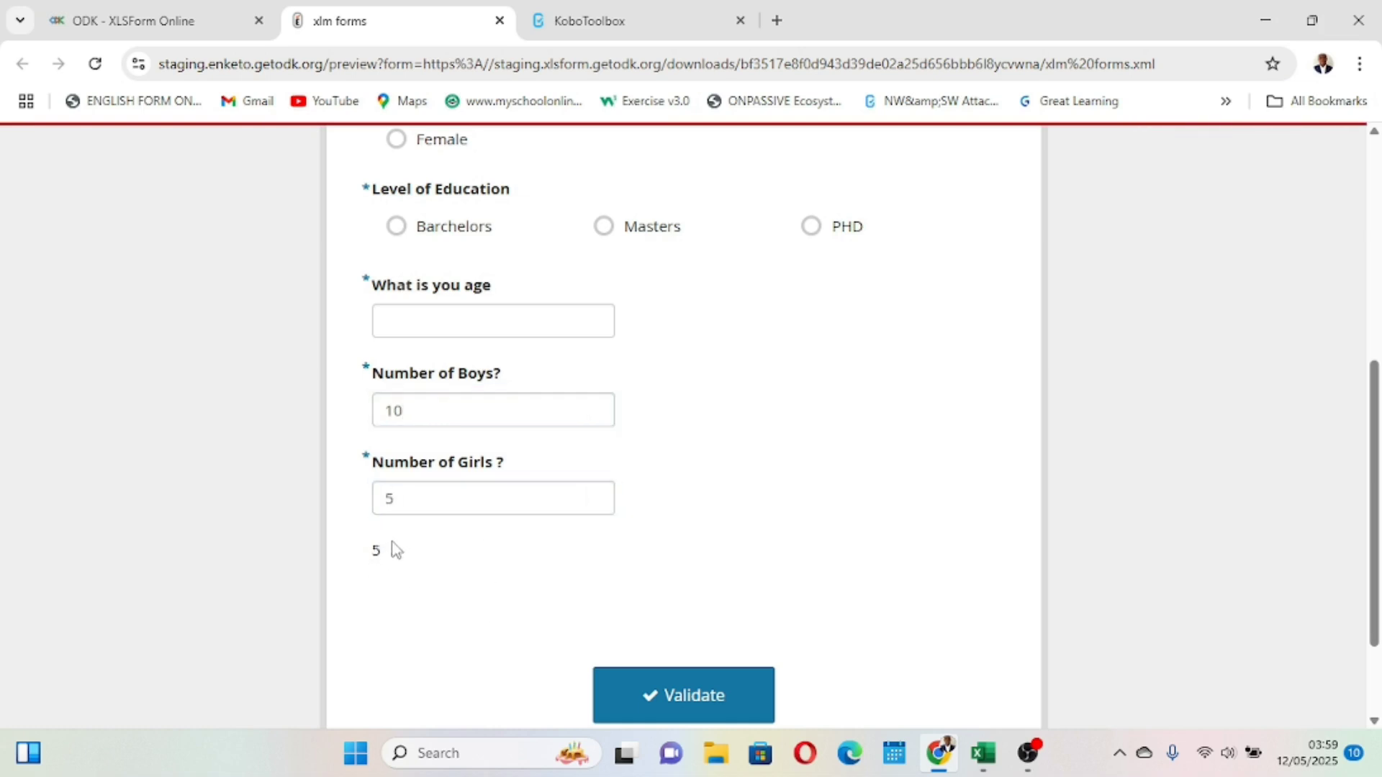
scroll(392, 542, up, 3)
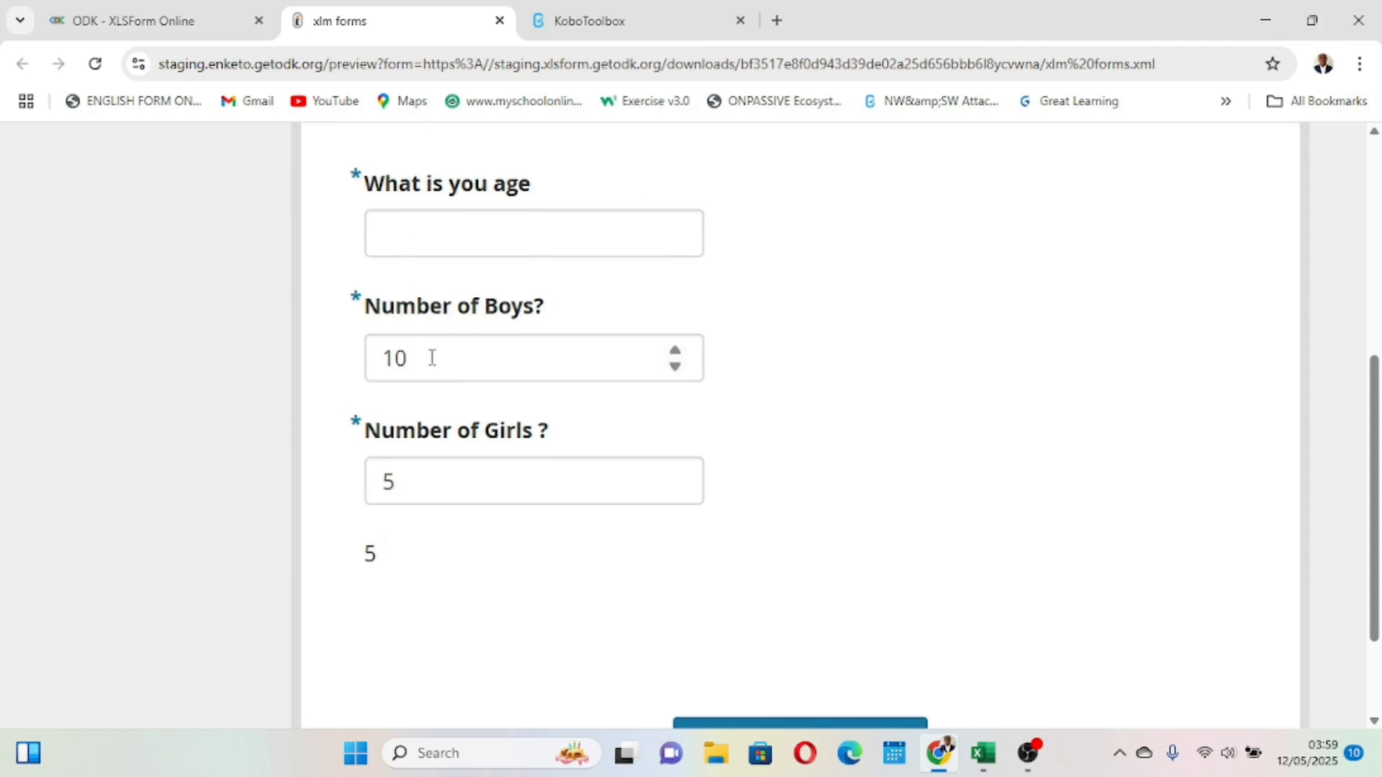
click(471, 489)
scroll(484, 472, down, 3)
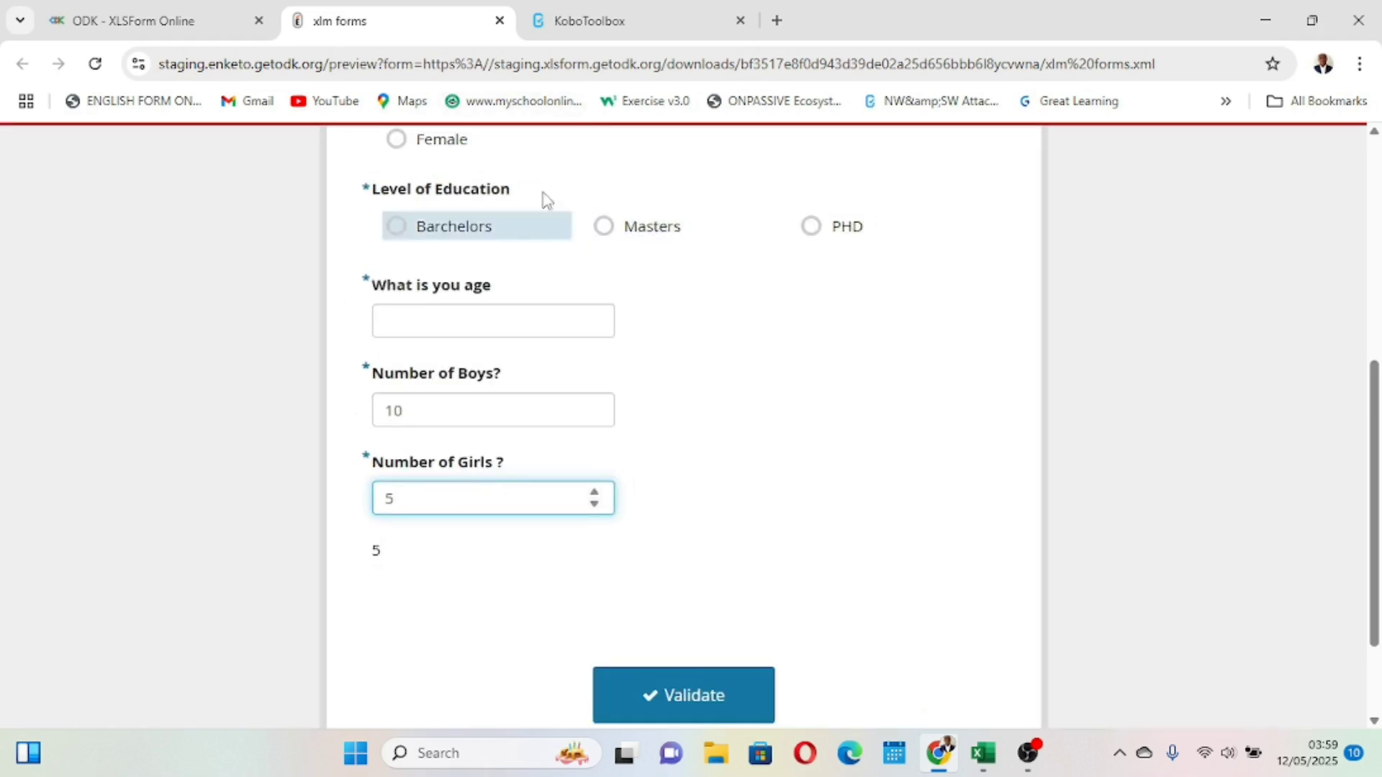
- Close the preview, return to the workbook, set row 14's type to select_one w and save
click(500, 20)
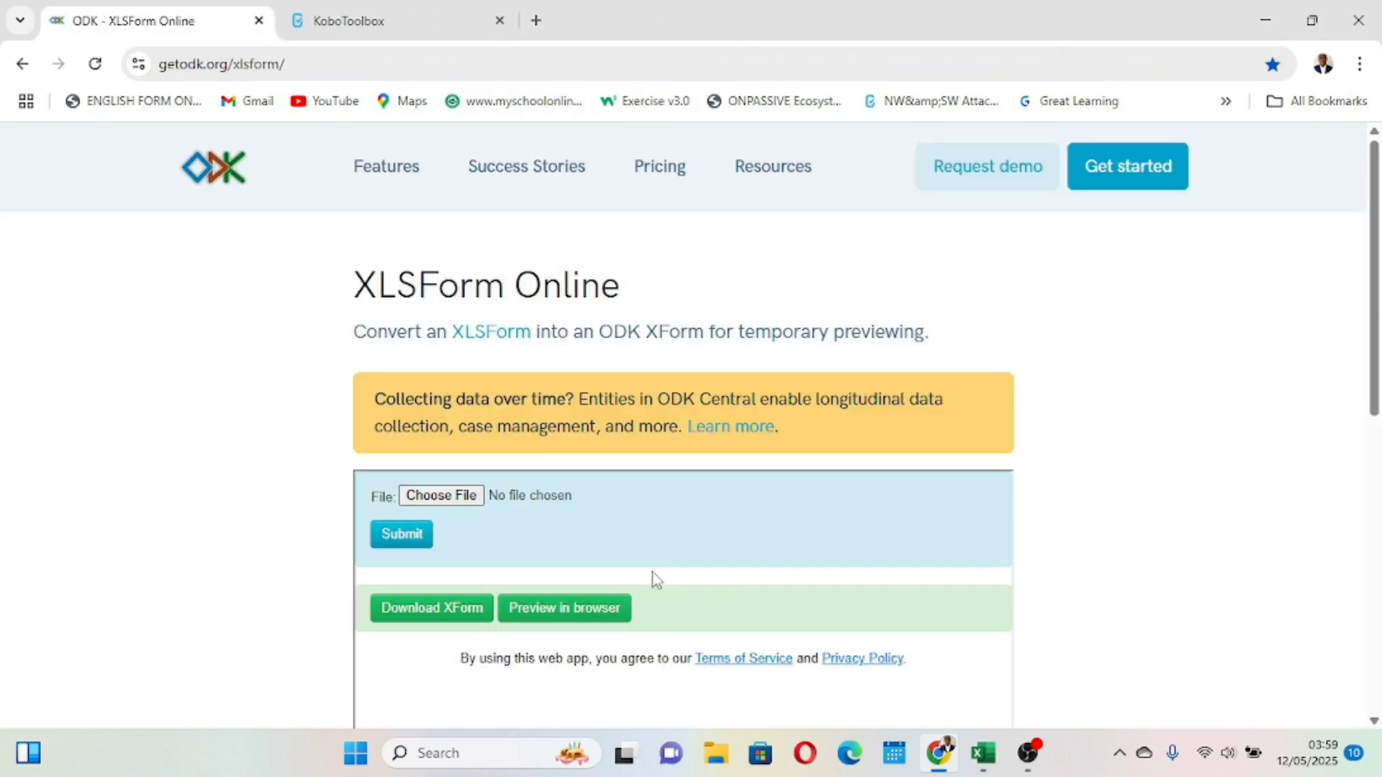
mouse_move(987, 761)
click(997, 686)
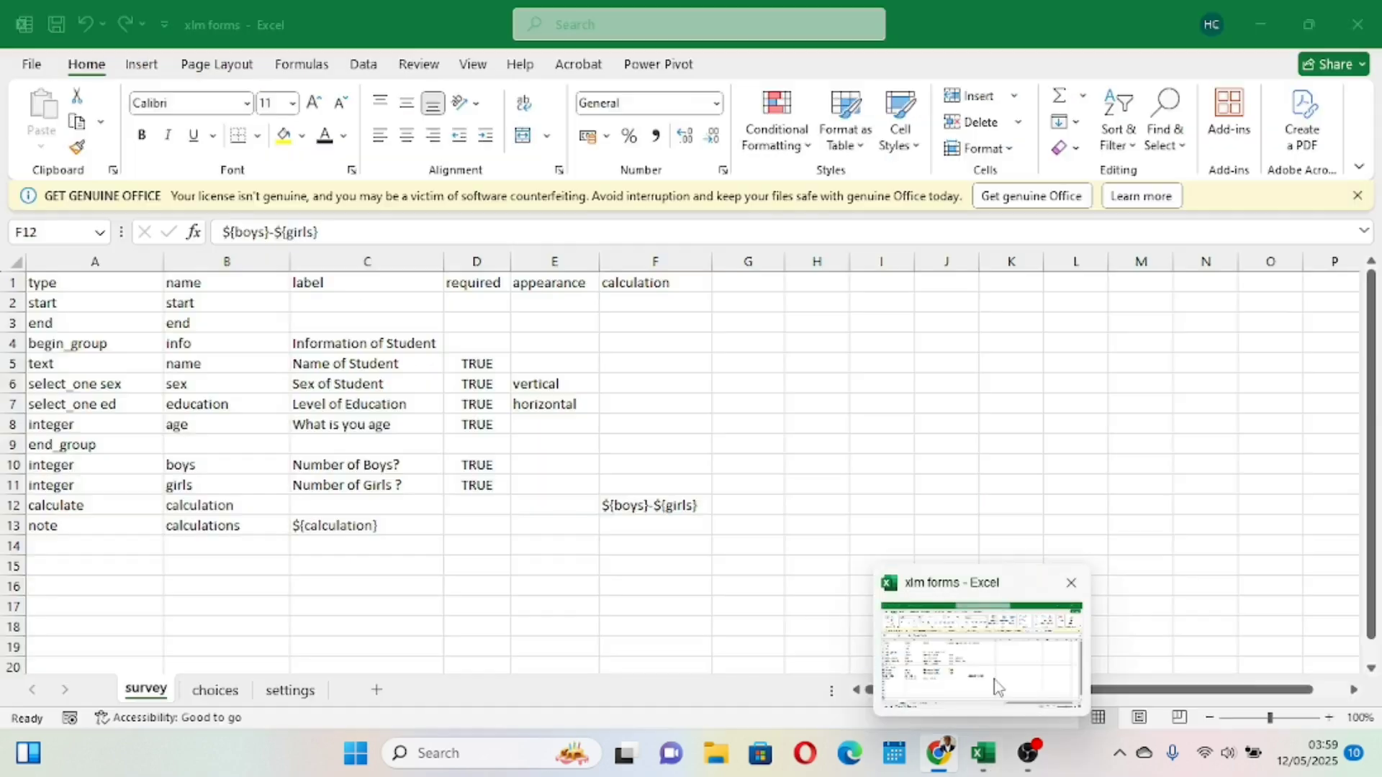
click(481, 563)
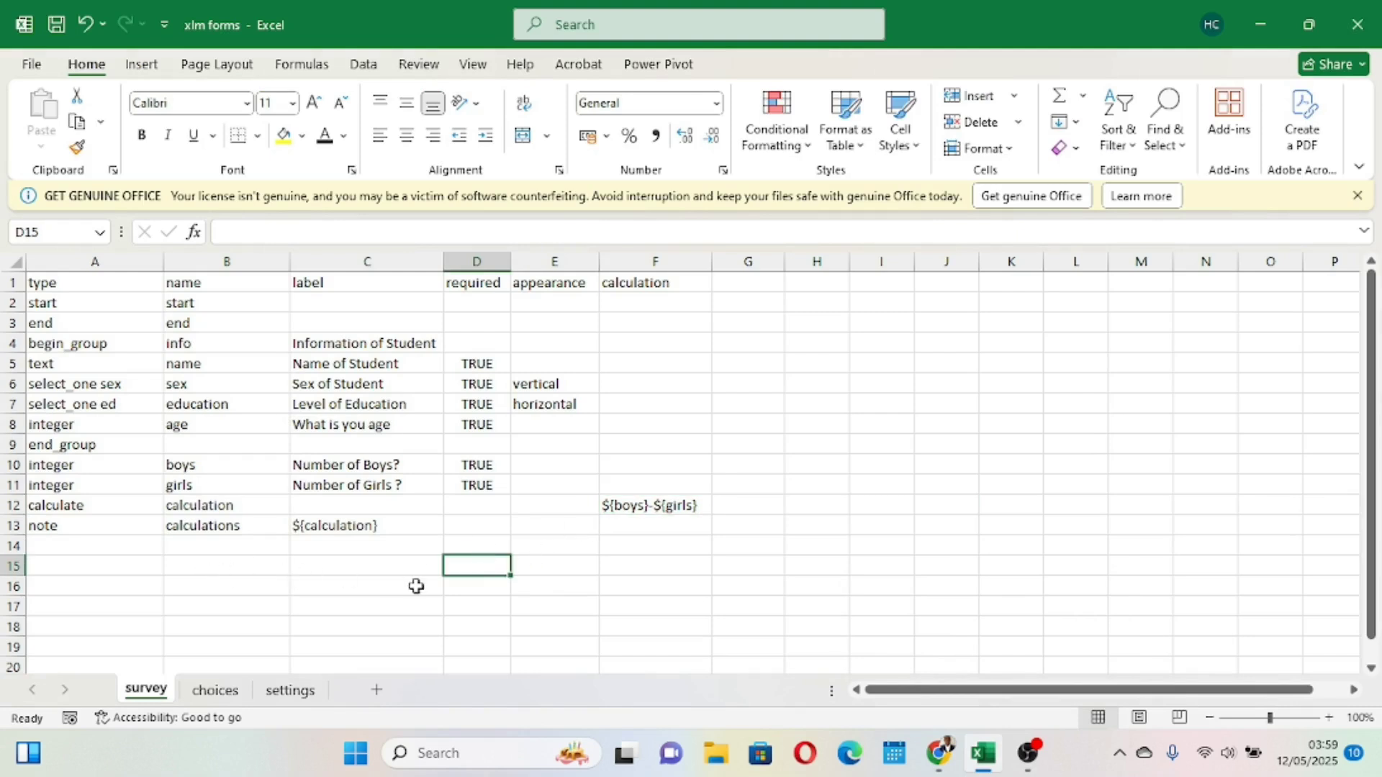
scroll(416, 587, down, 1)
scroll(416, 586, up, 1)
click(1329, 717)
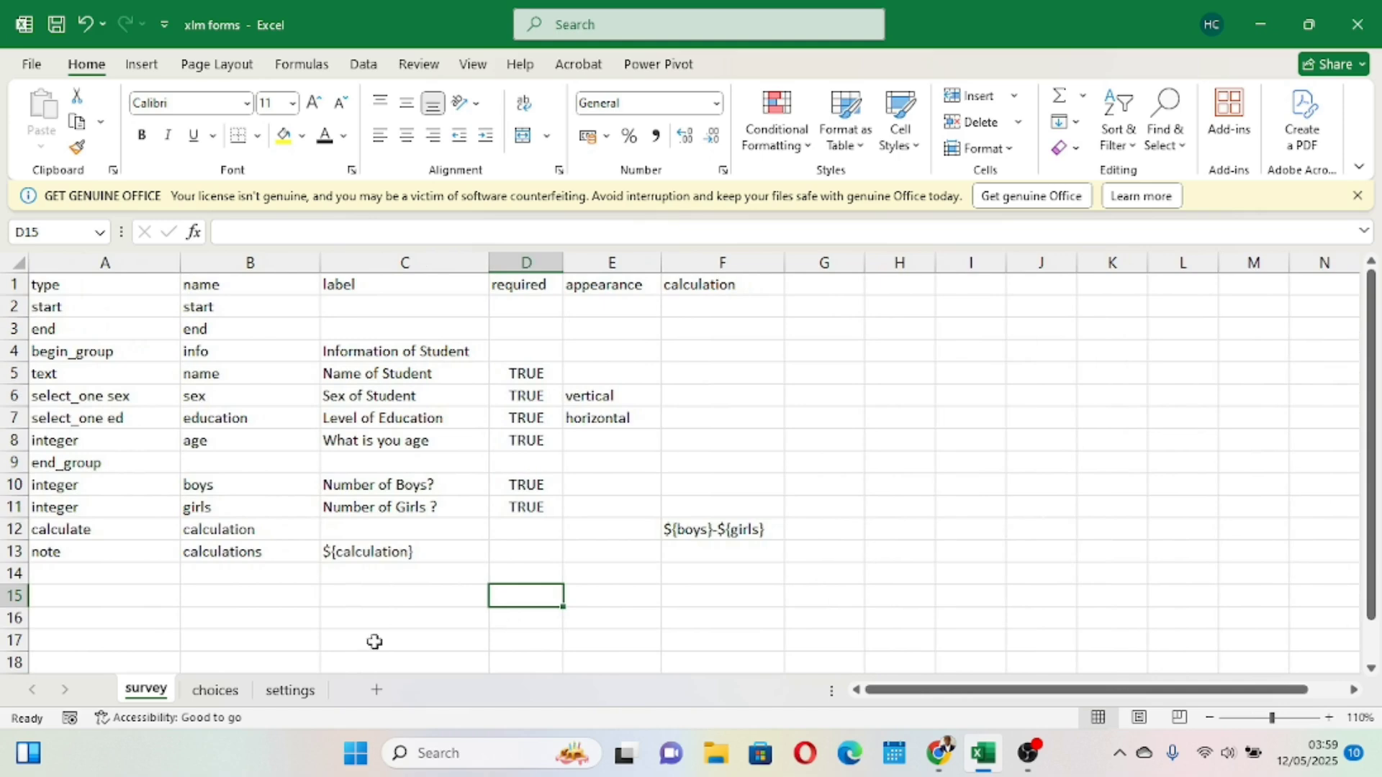
click(65, 575)
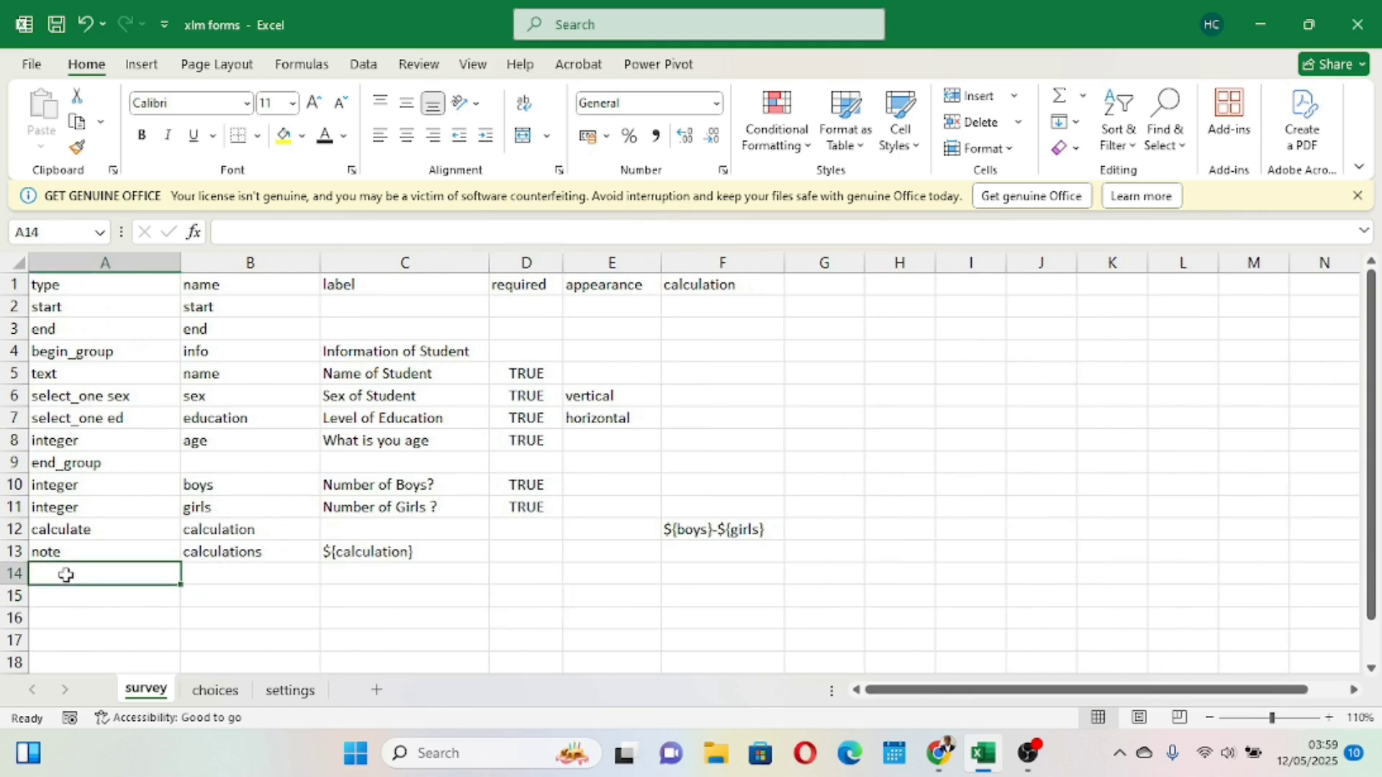
text(select_one w)
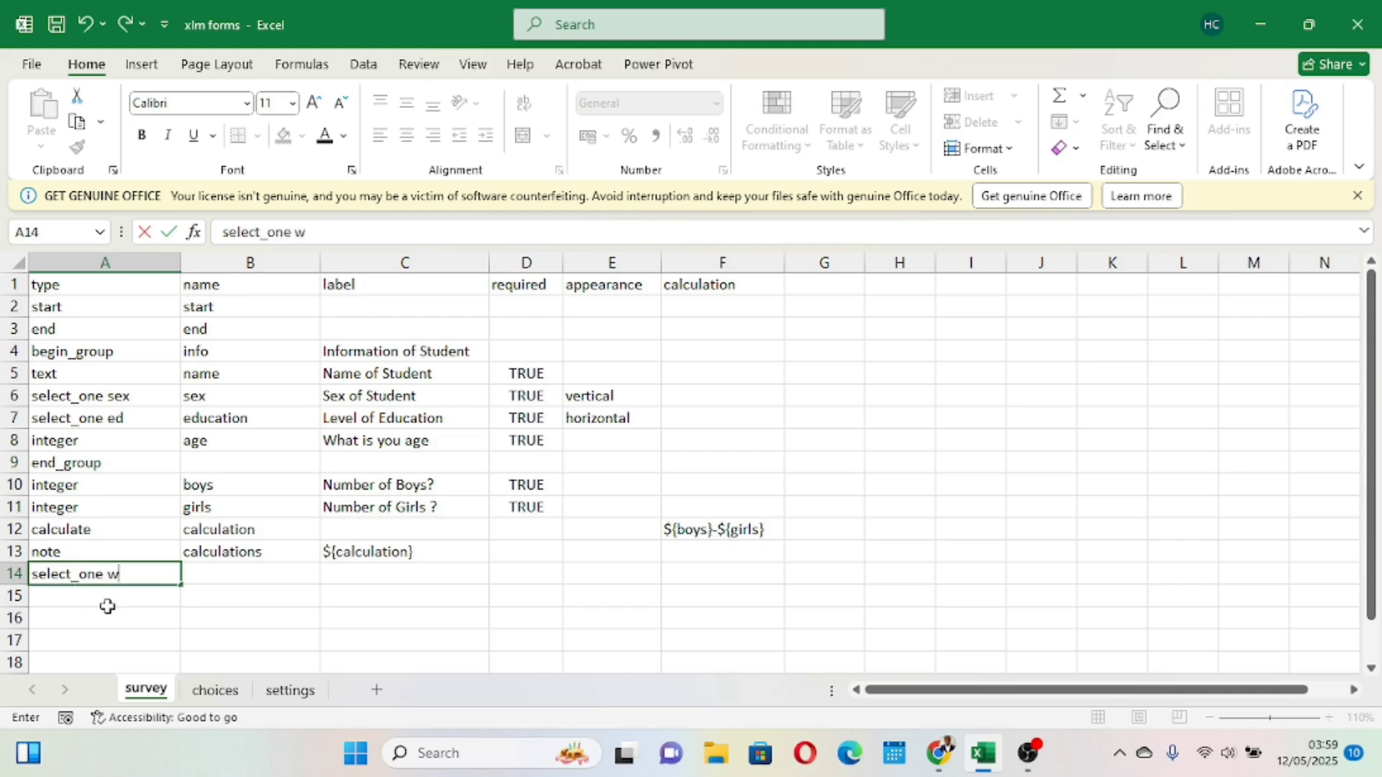
click(238, 615)
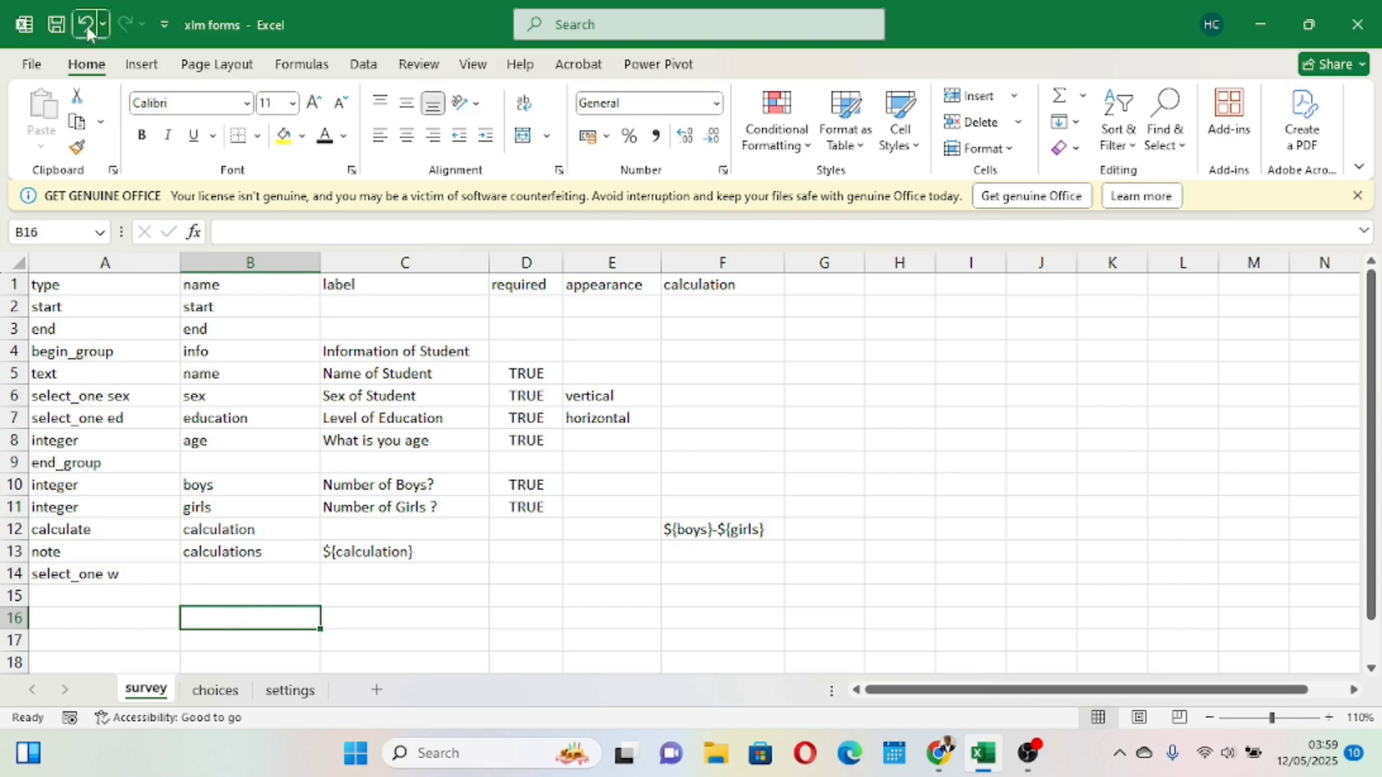
click(59, 27)
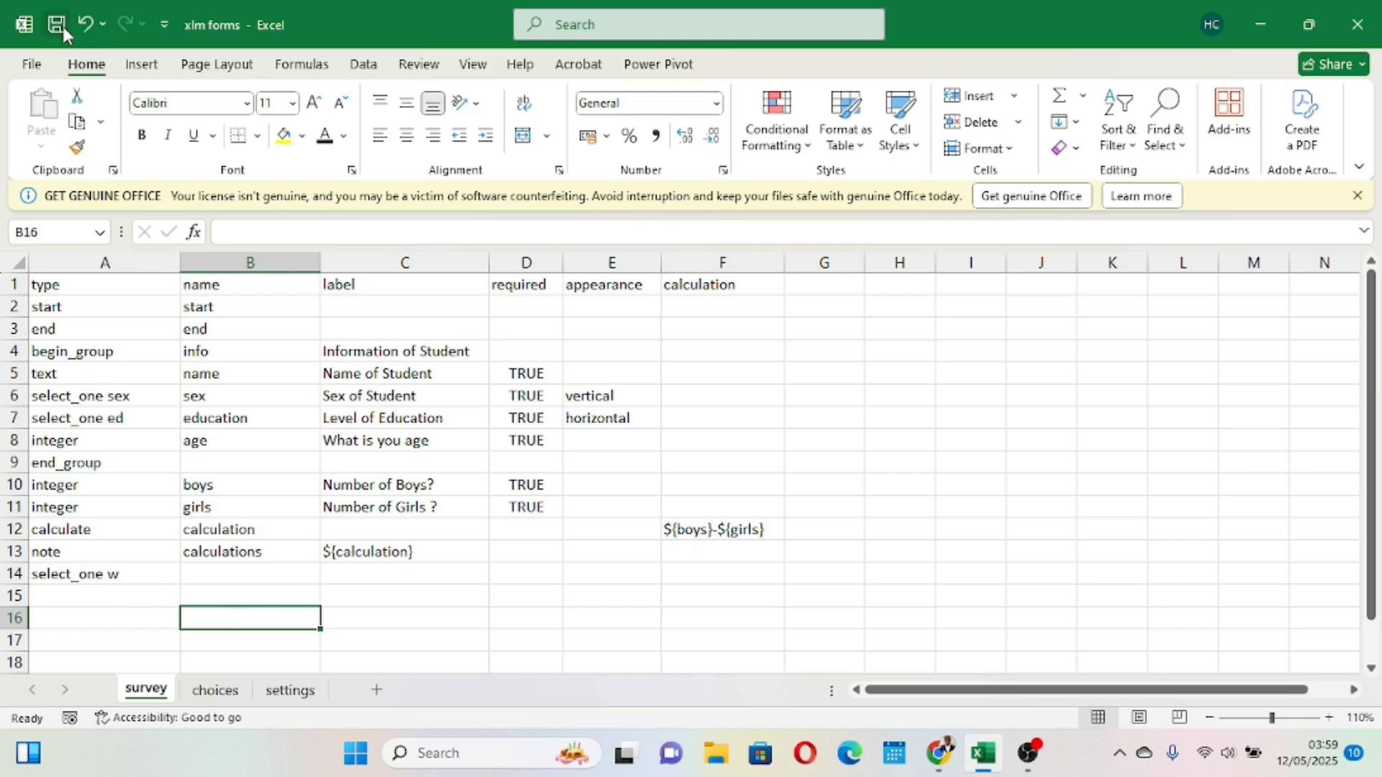
- Enter pregnant as the name of the row 14 question
click(231, 577)
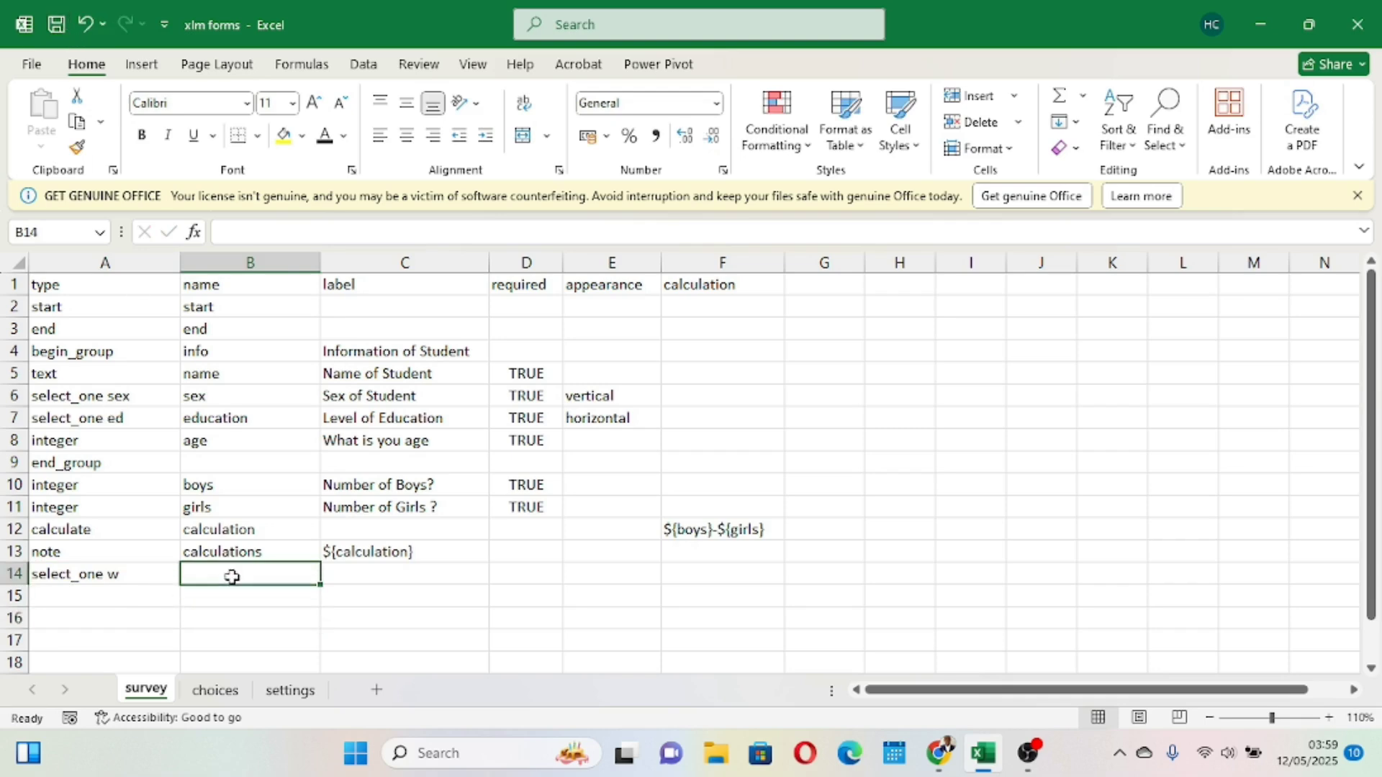
text(pregnant)
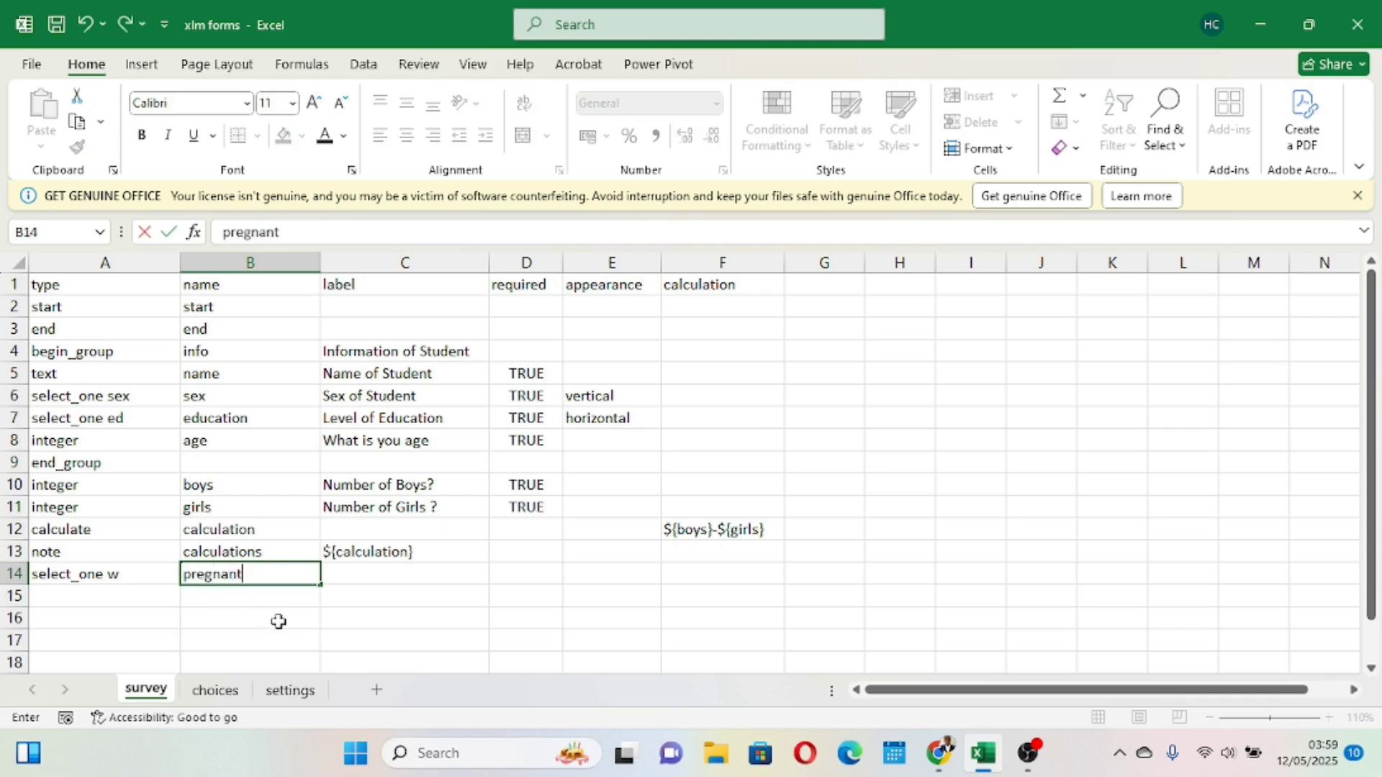
key(Return)
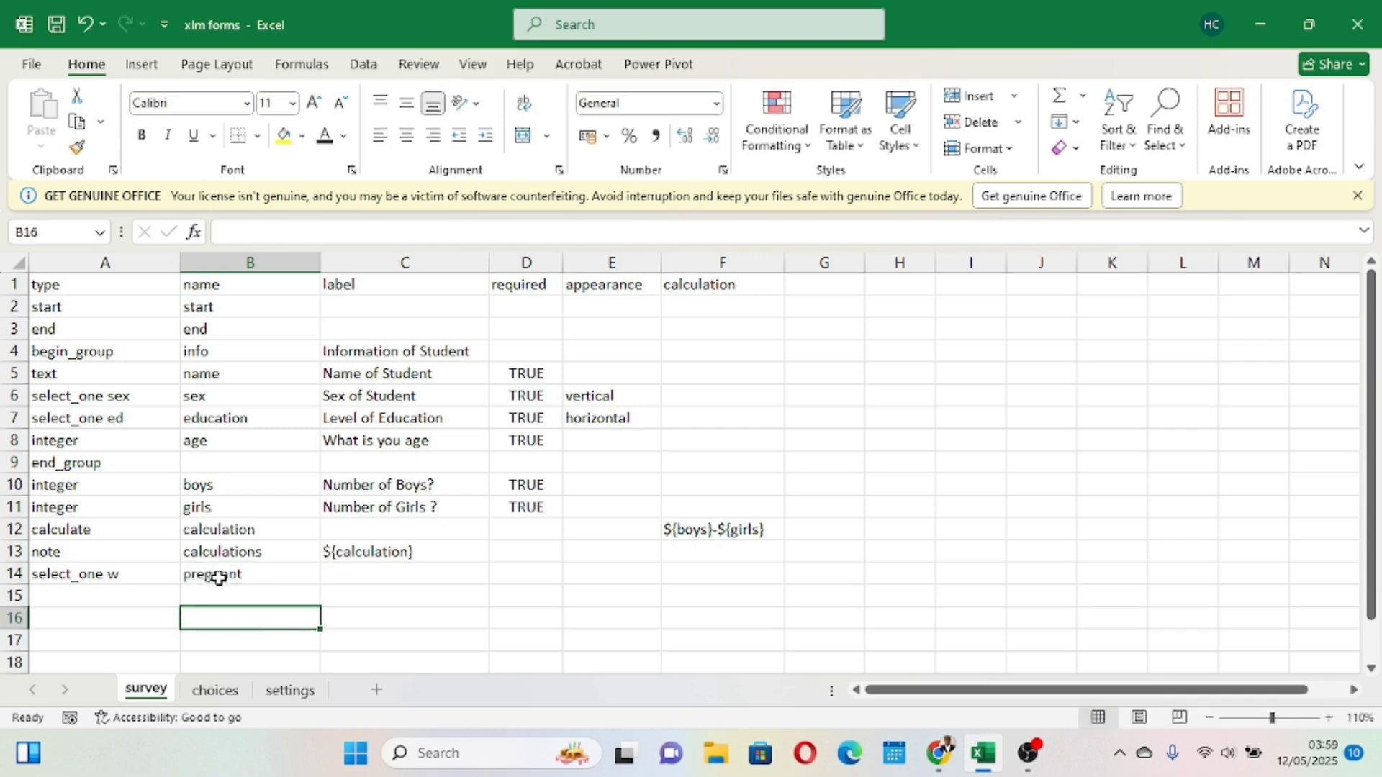
click(232, 573)
click(128, 580)
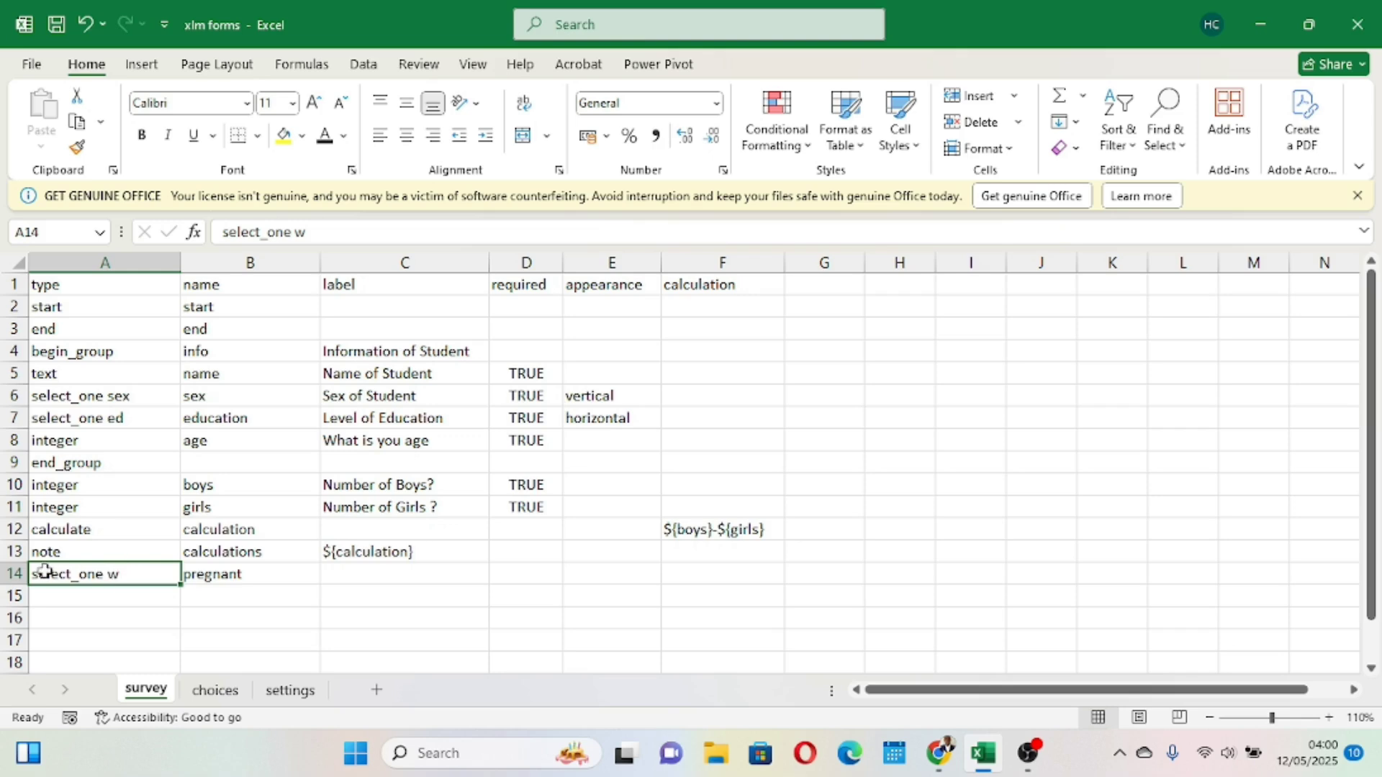
drag(271, 397, 138, 542)
click(138, 541)
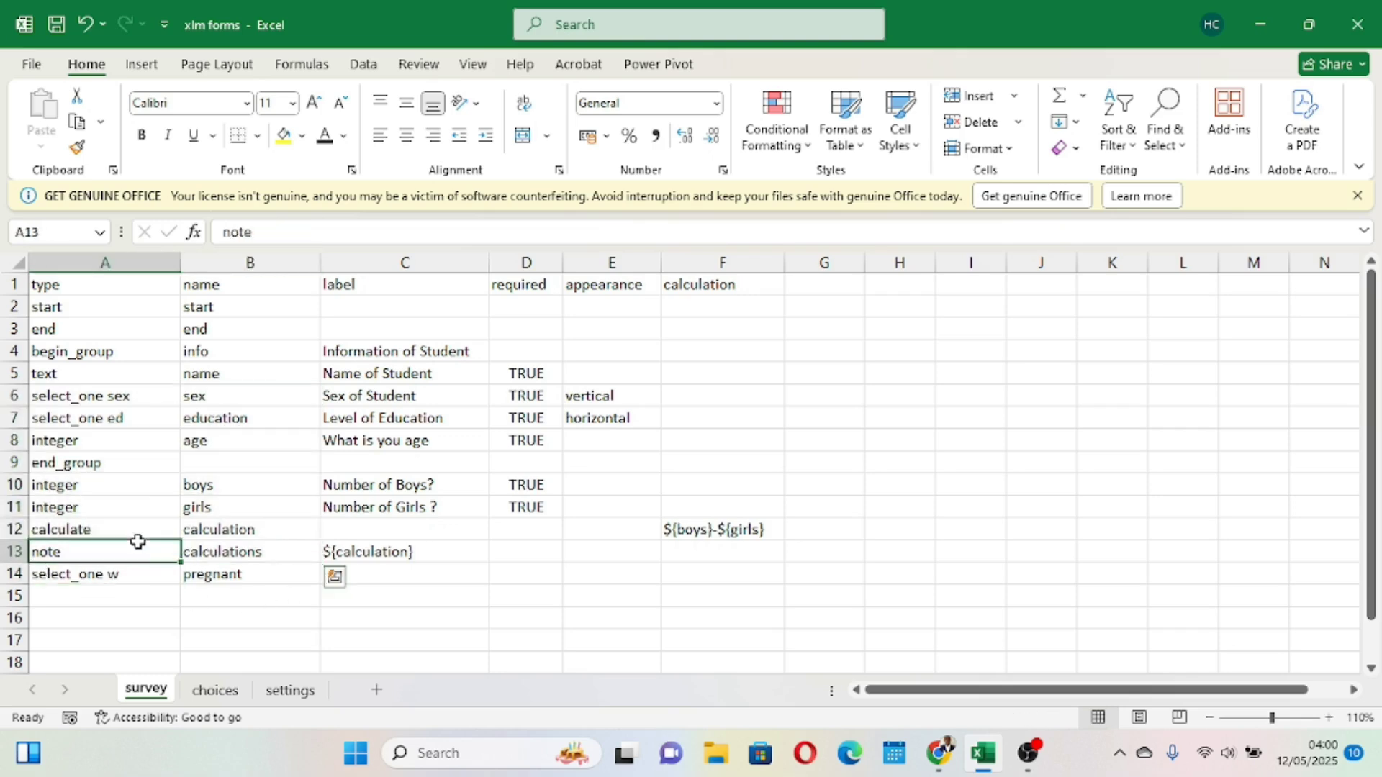
click(71, 579)
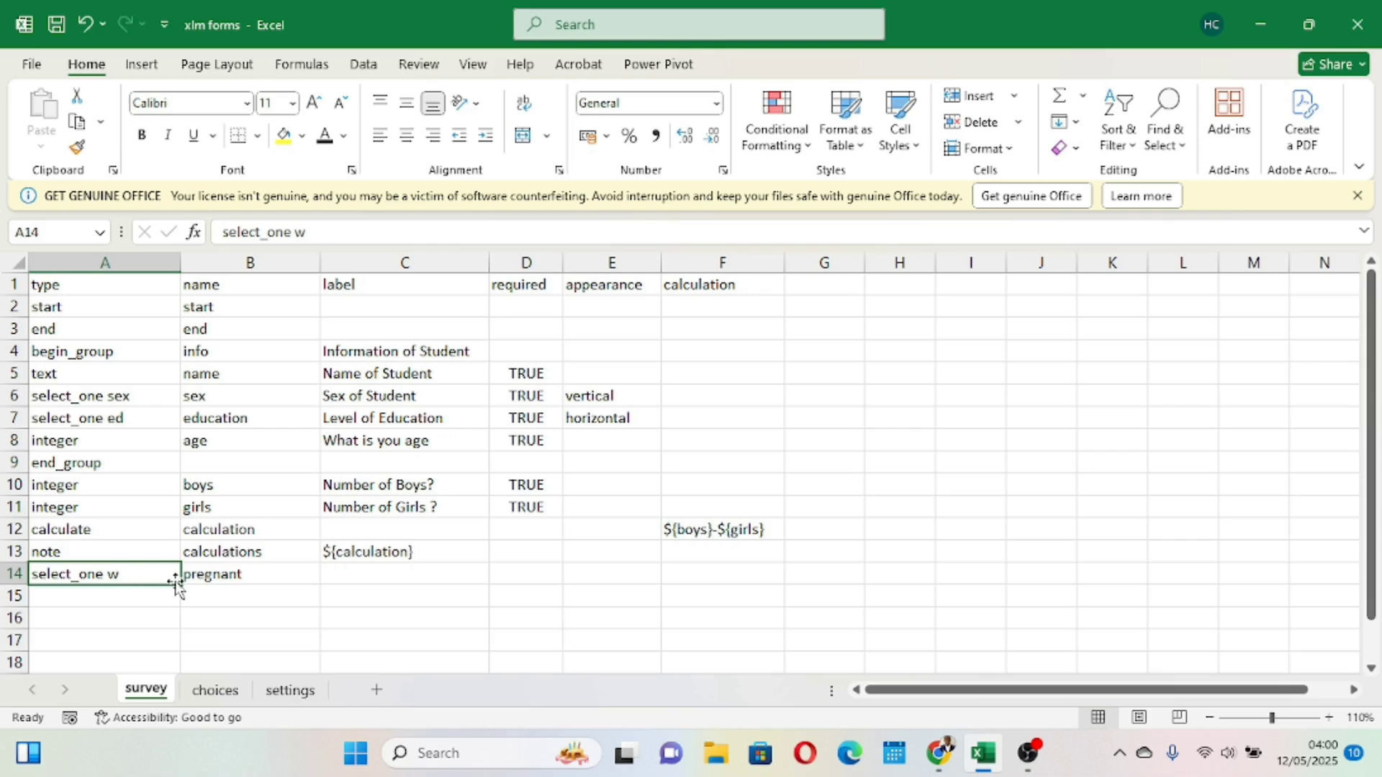
click(216, 574)
- Give row 14 the label Are you Pregnant? and required value true, then save the workbook
click(353, 574)
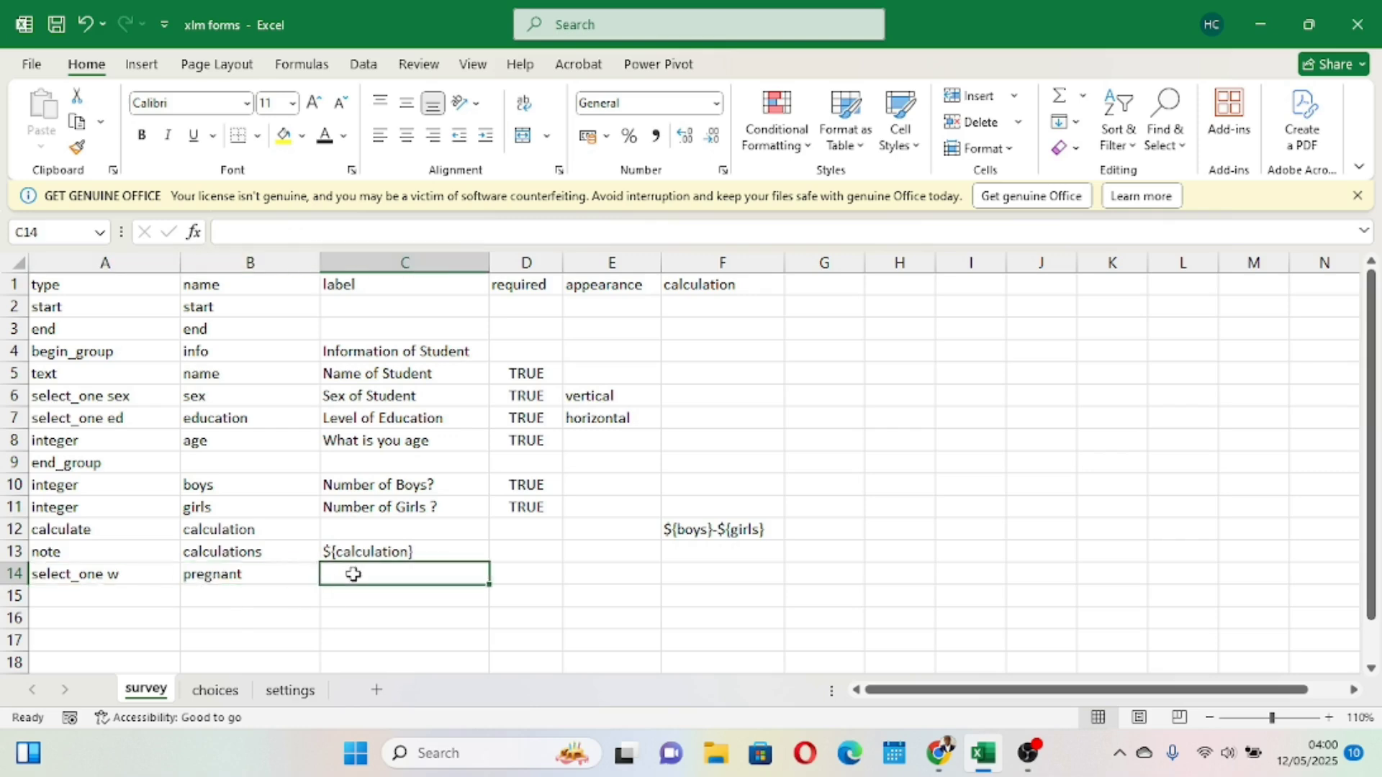
text(A)
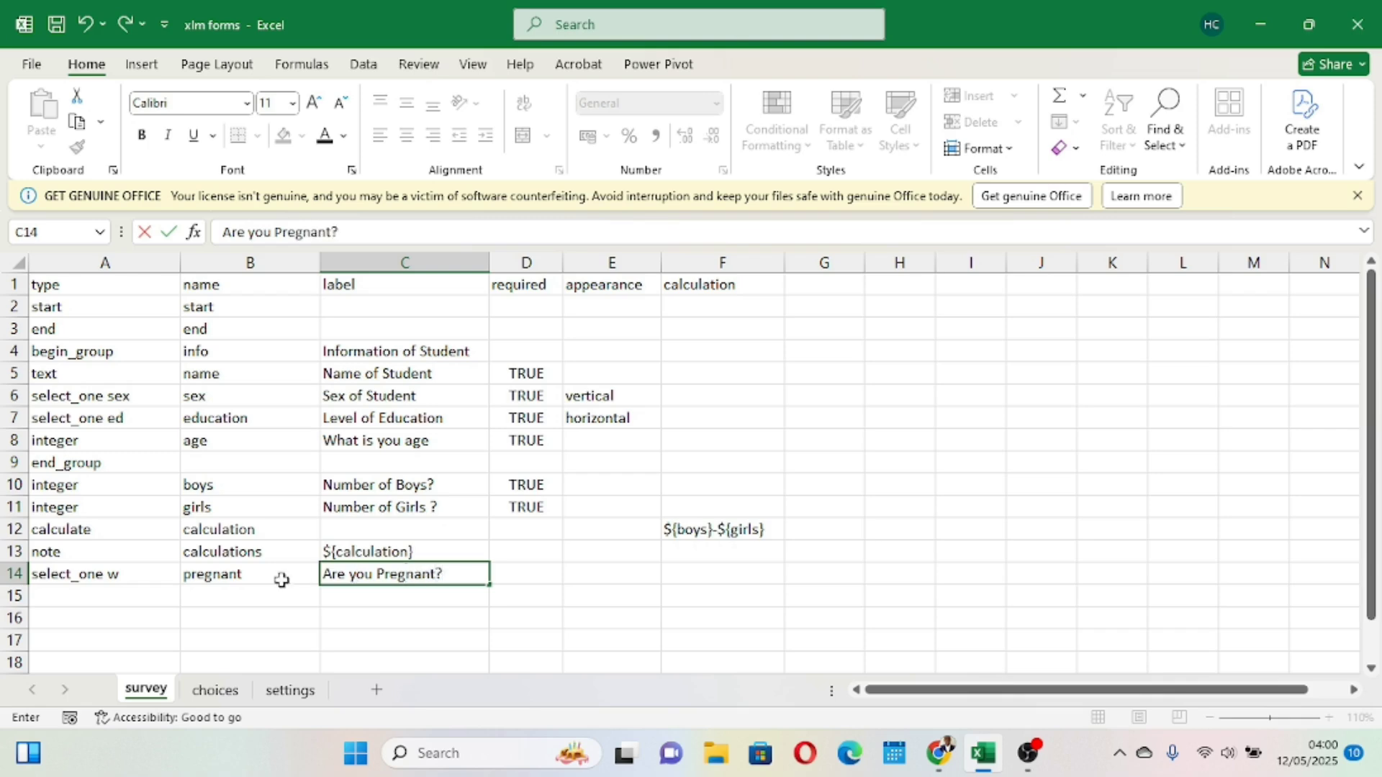
drag(593, 592, 525, 574)
click(523, 574)
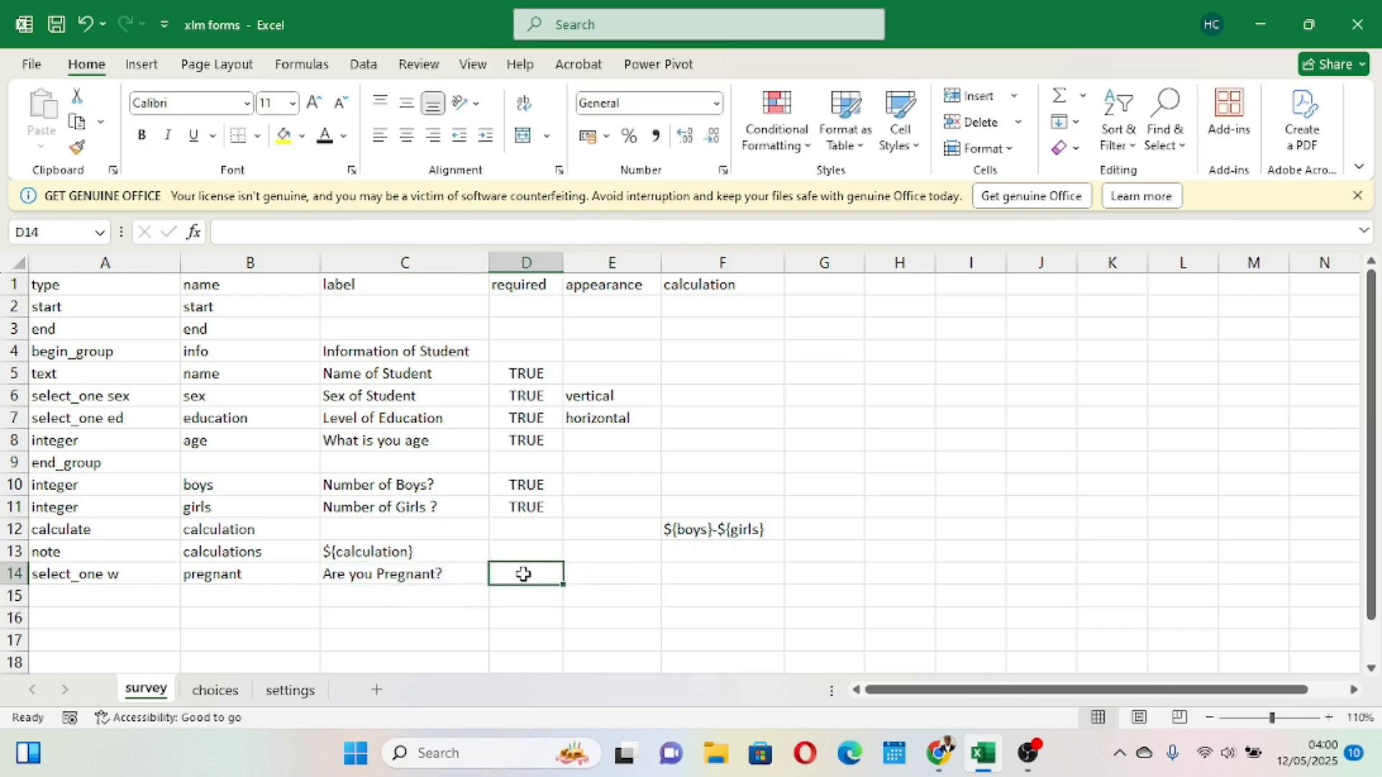
text(true)
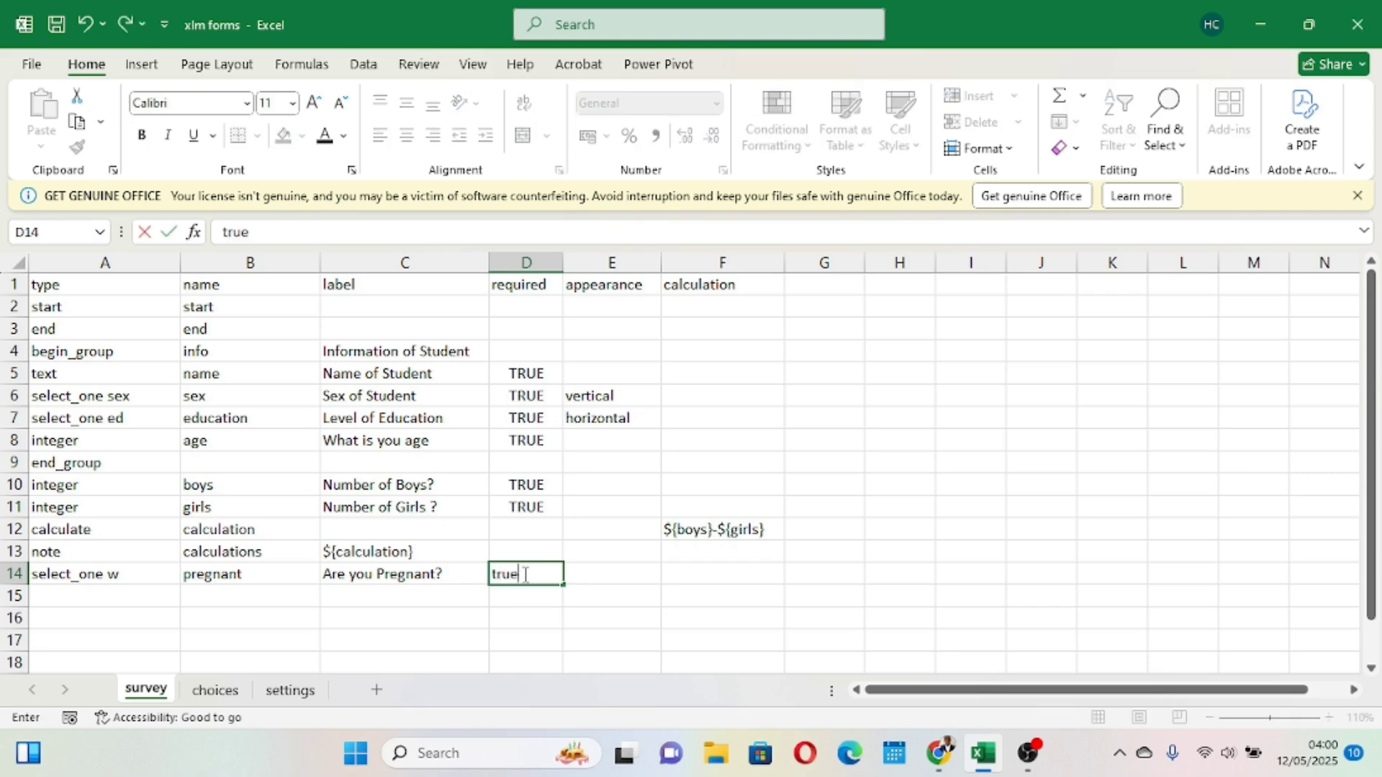
click(635, 636)
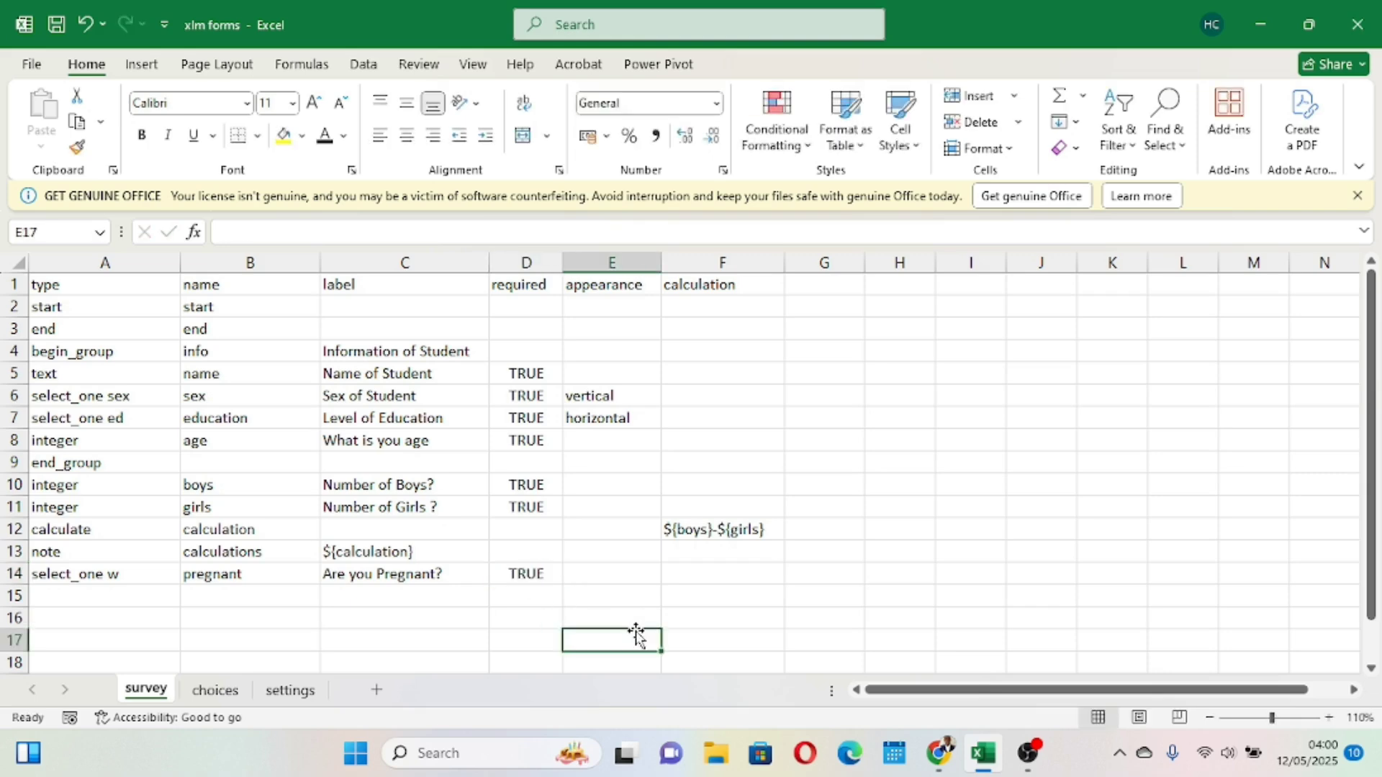
click(55, 17)
click(251, 250)
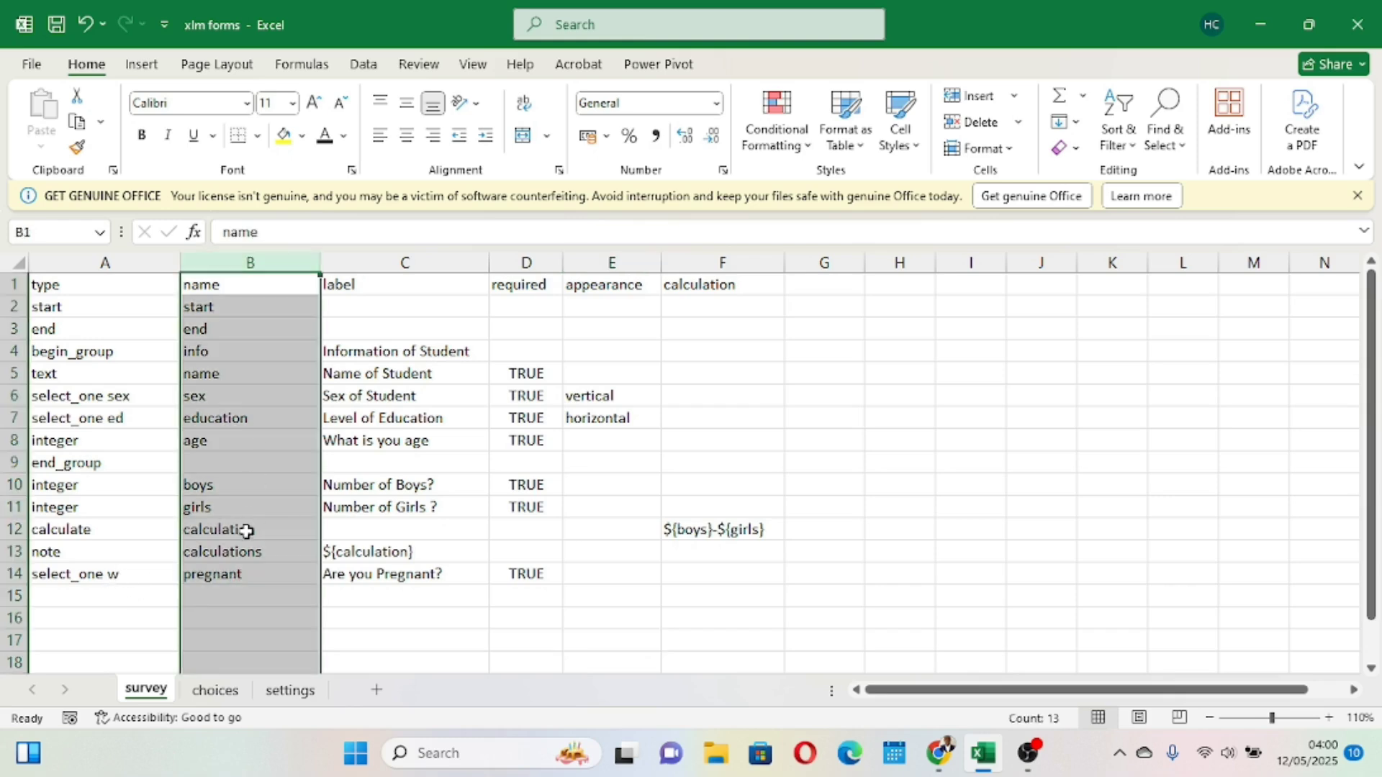
click(246, 580)
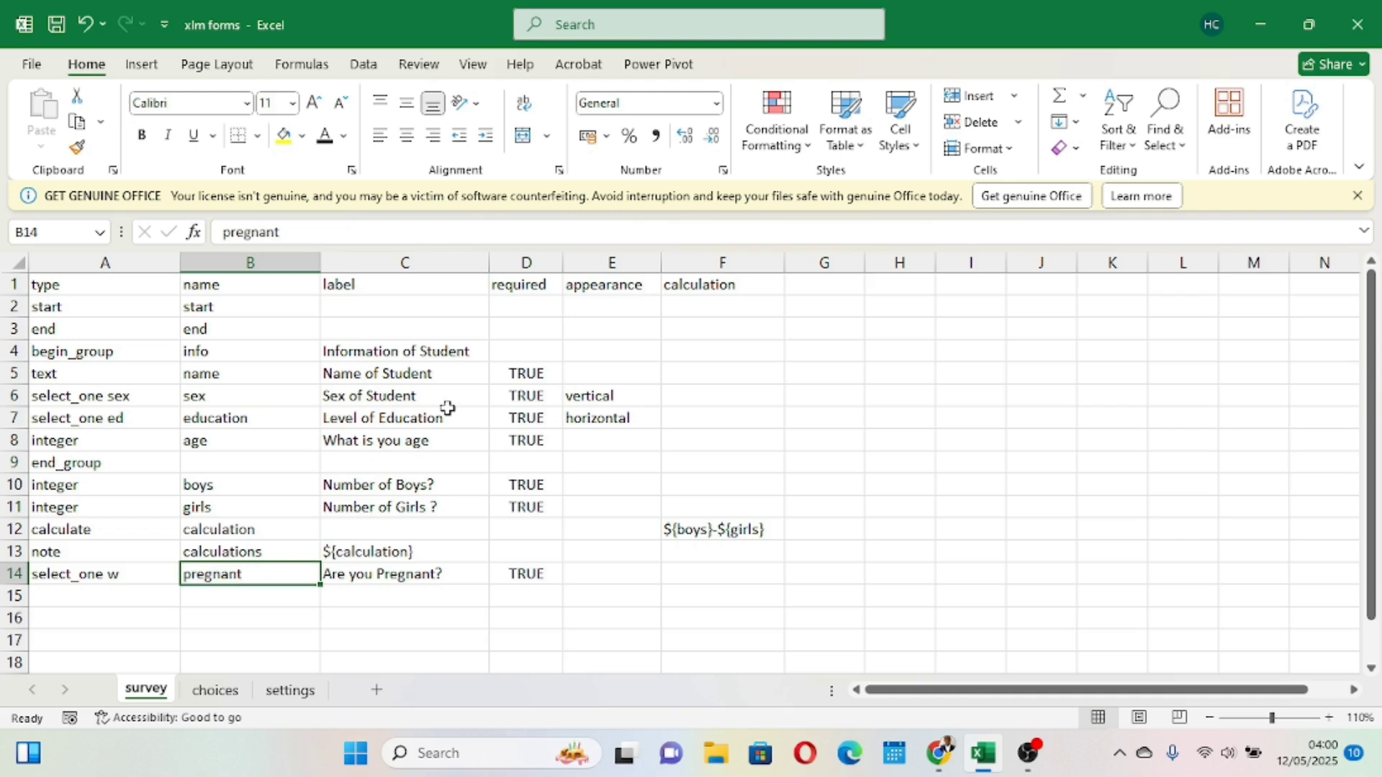
- Review the pregnant question's row in the survey sheet and the existing choice lists in the choices sheet
click(379, 260)
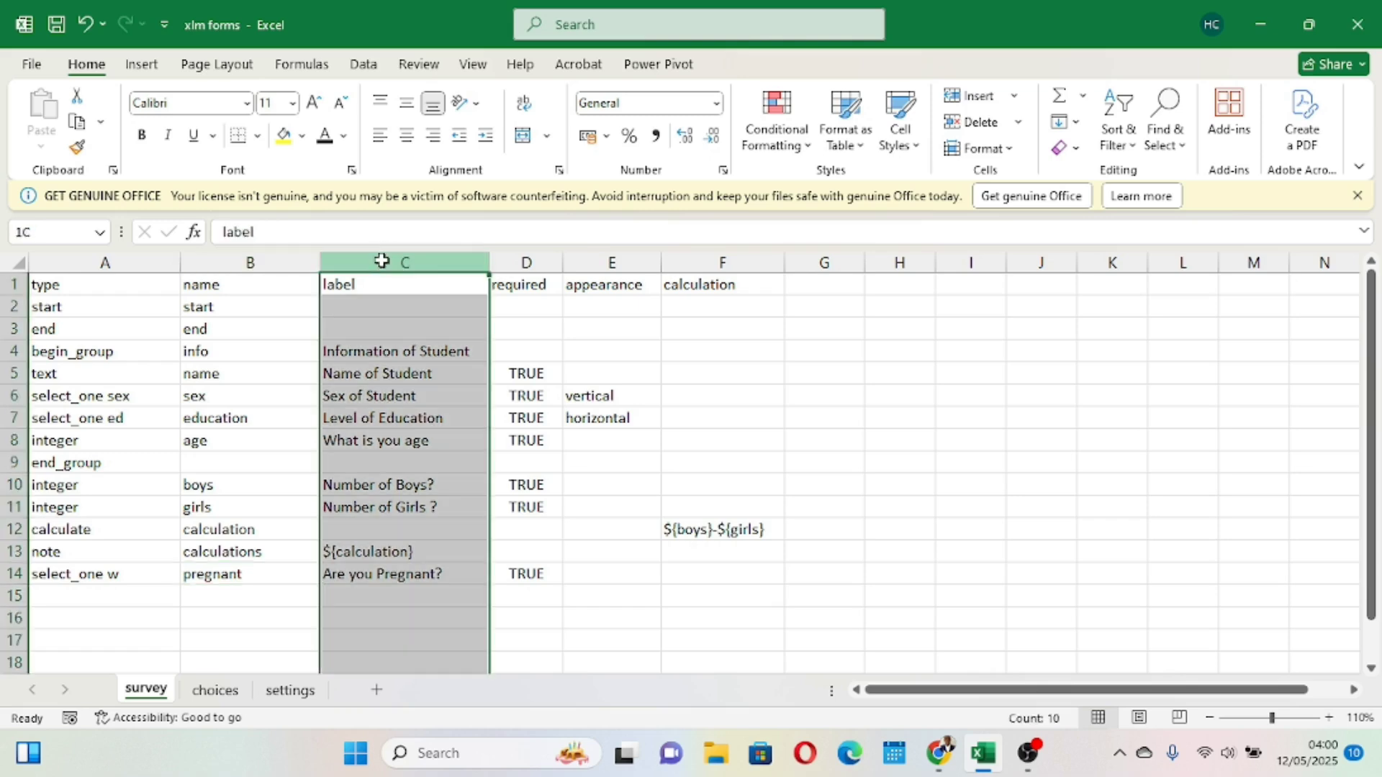
click(364, 574)
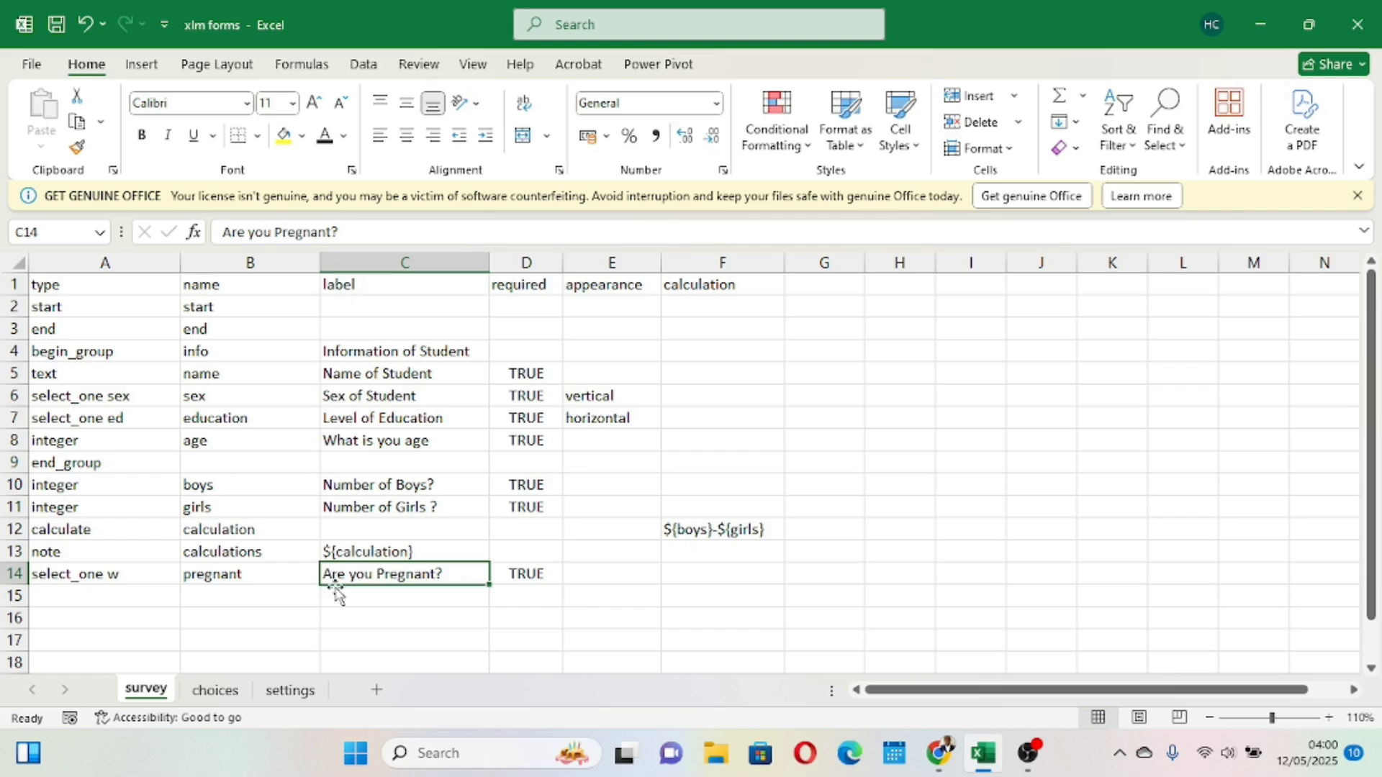
click(62, 570)
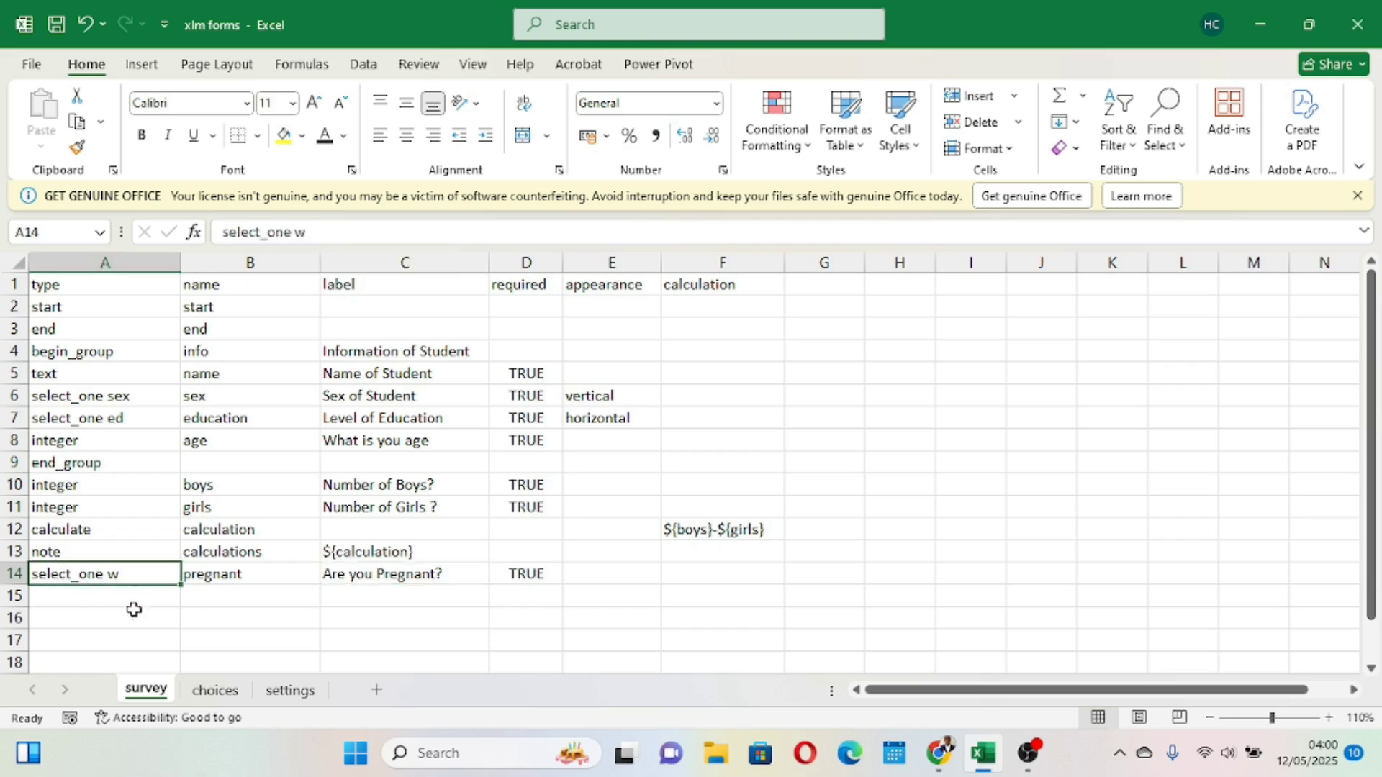
click(216, 691)
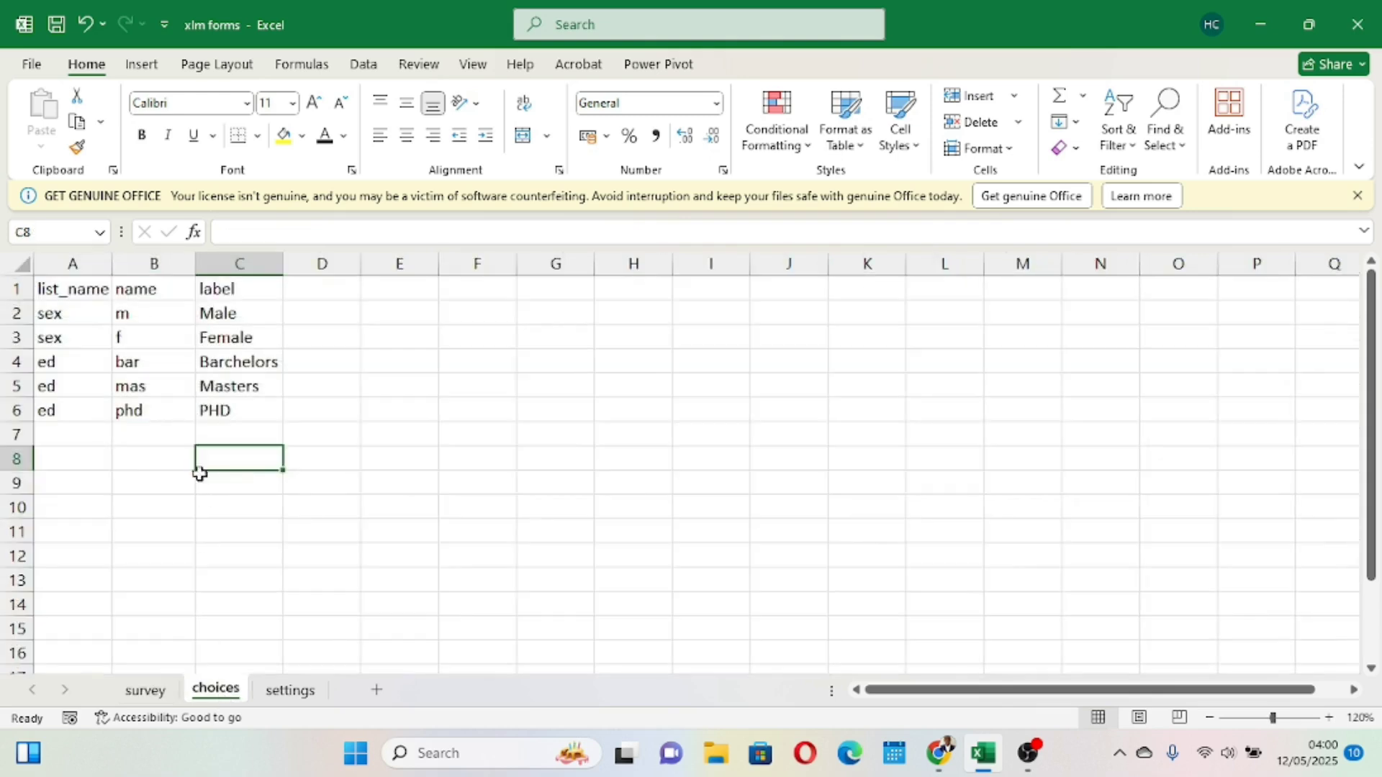
click(90, 433)
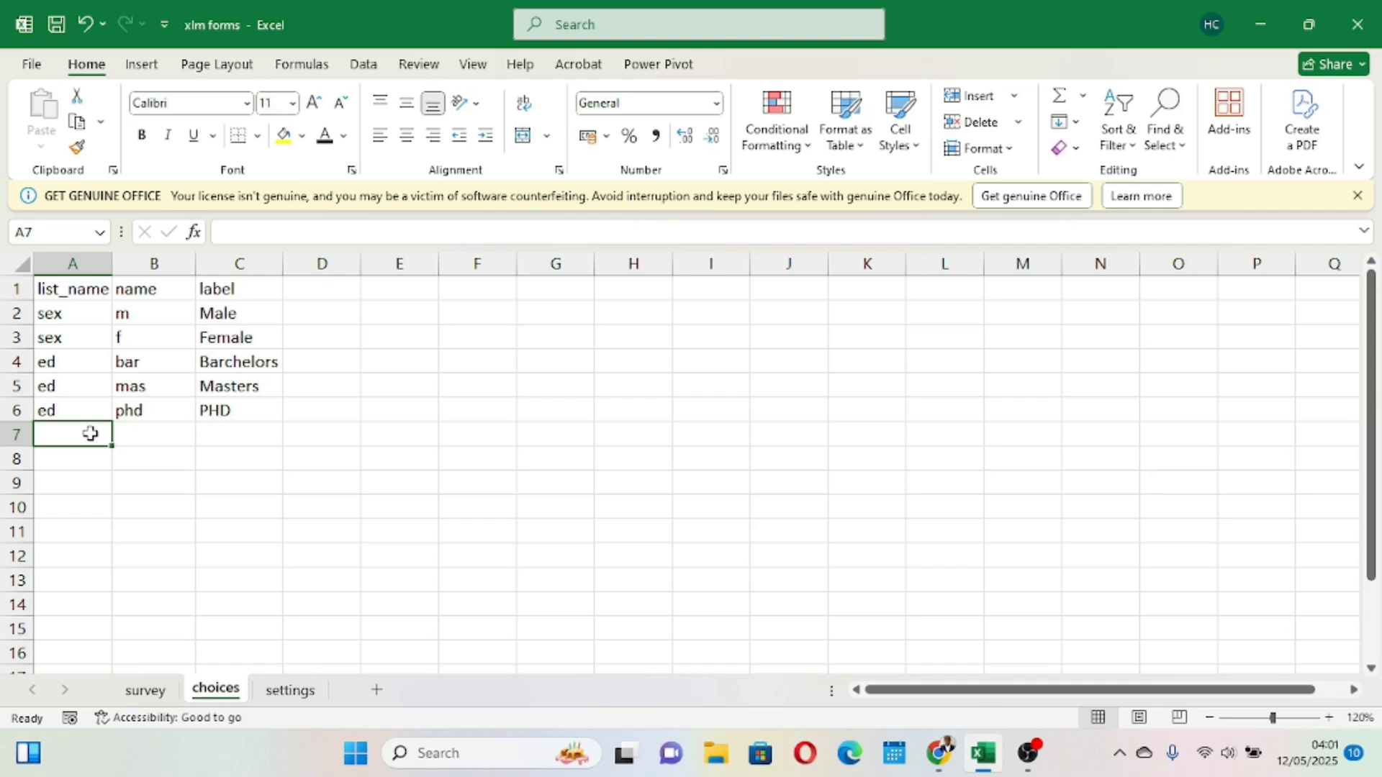
click(147, 691)
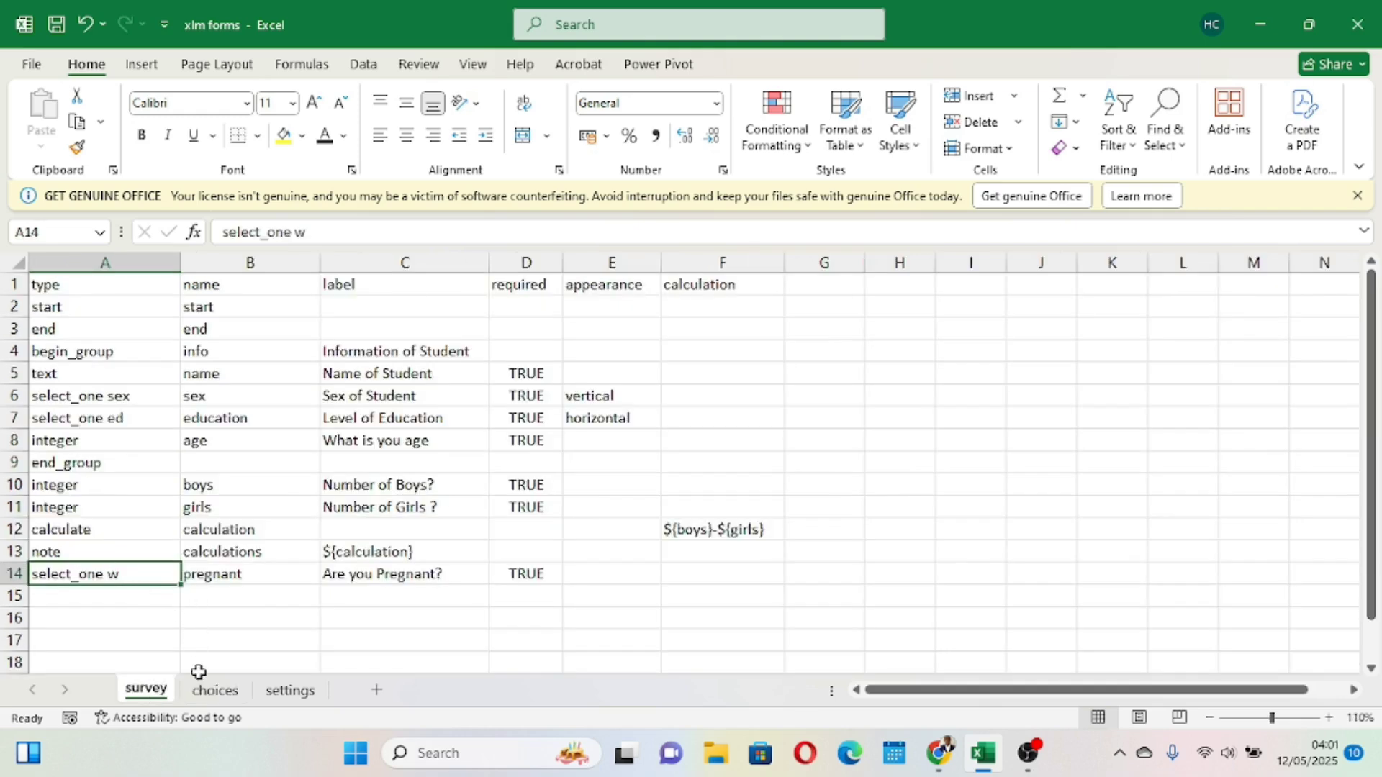
click(216, 691)
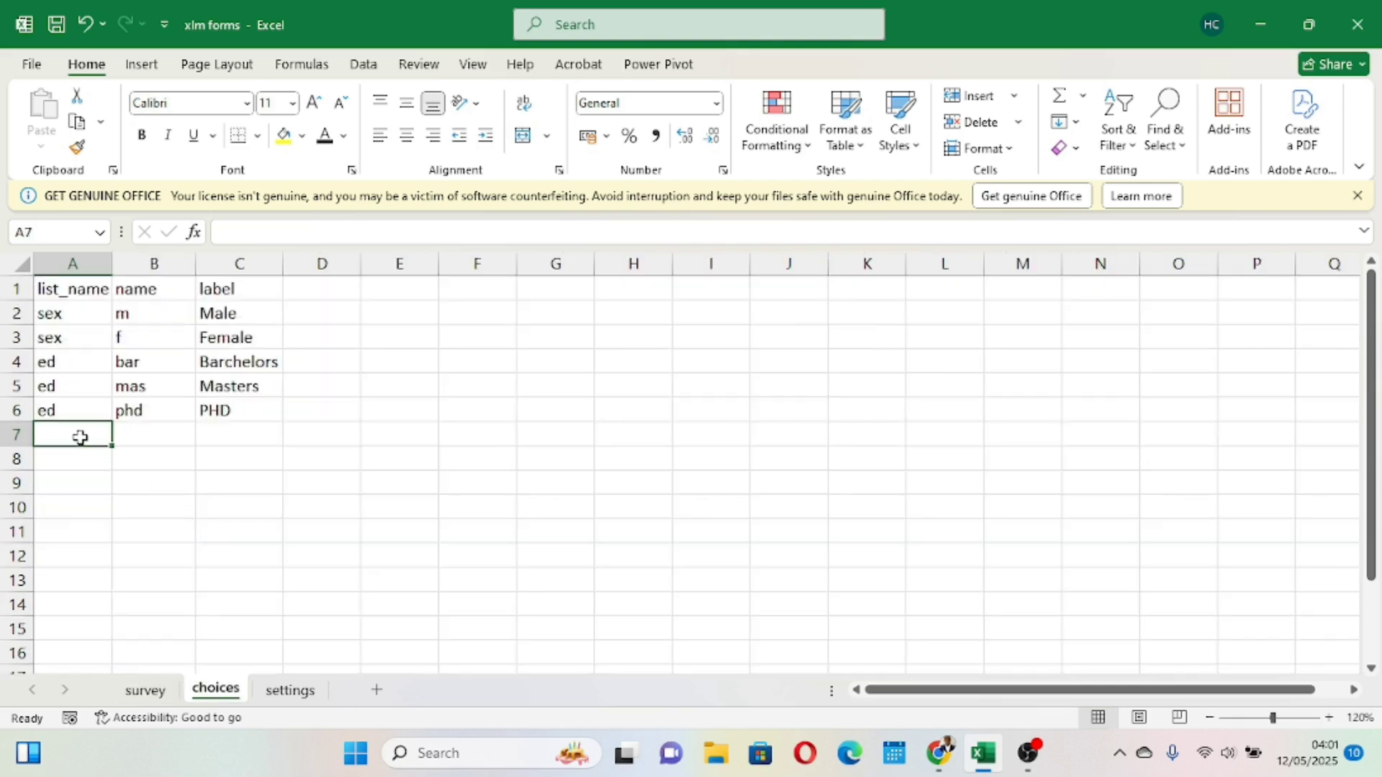
- Add a choice to the choices sheet with list_name w, name y and label Yes
text(w)
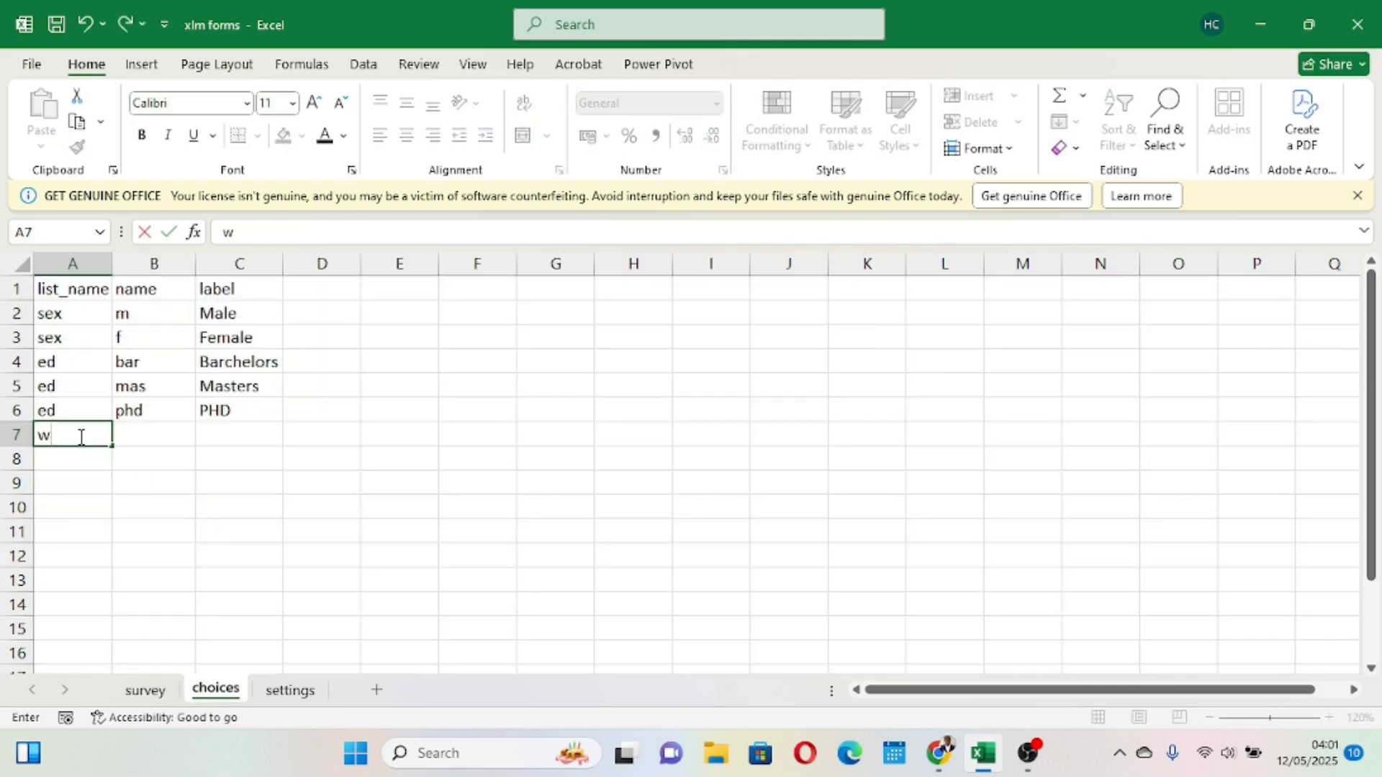
click(140, 437)
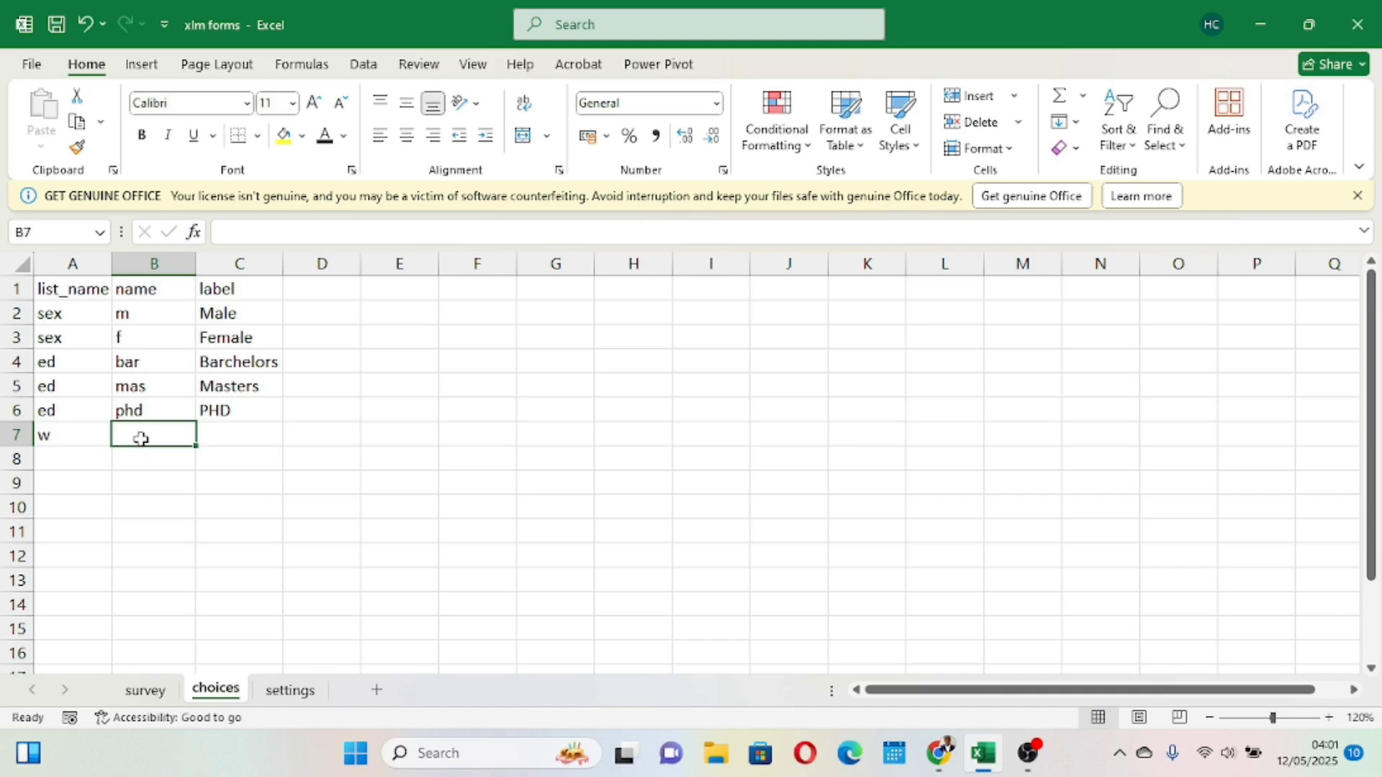
text(y)
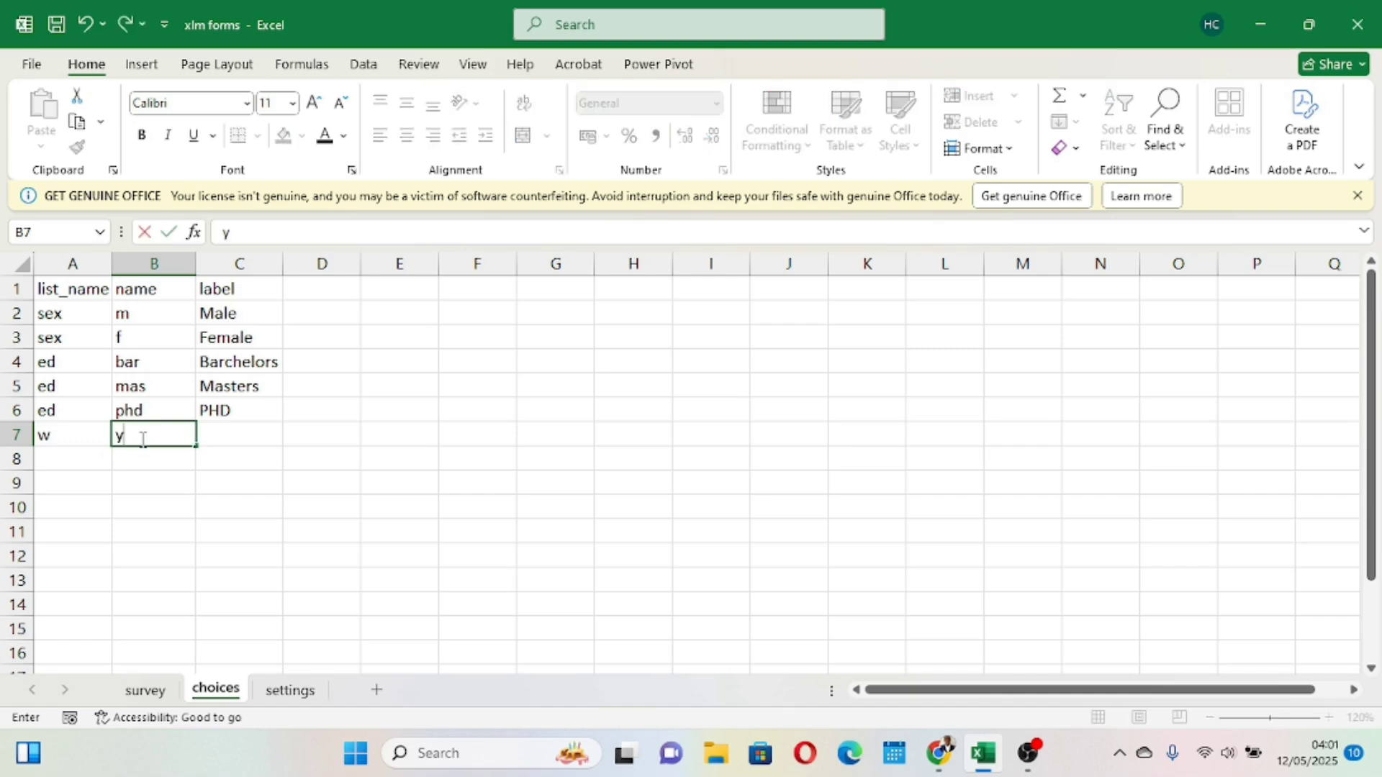
click(227, 430)
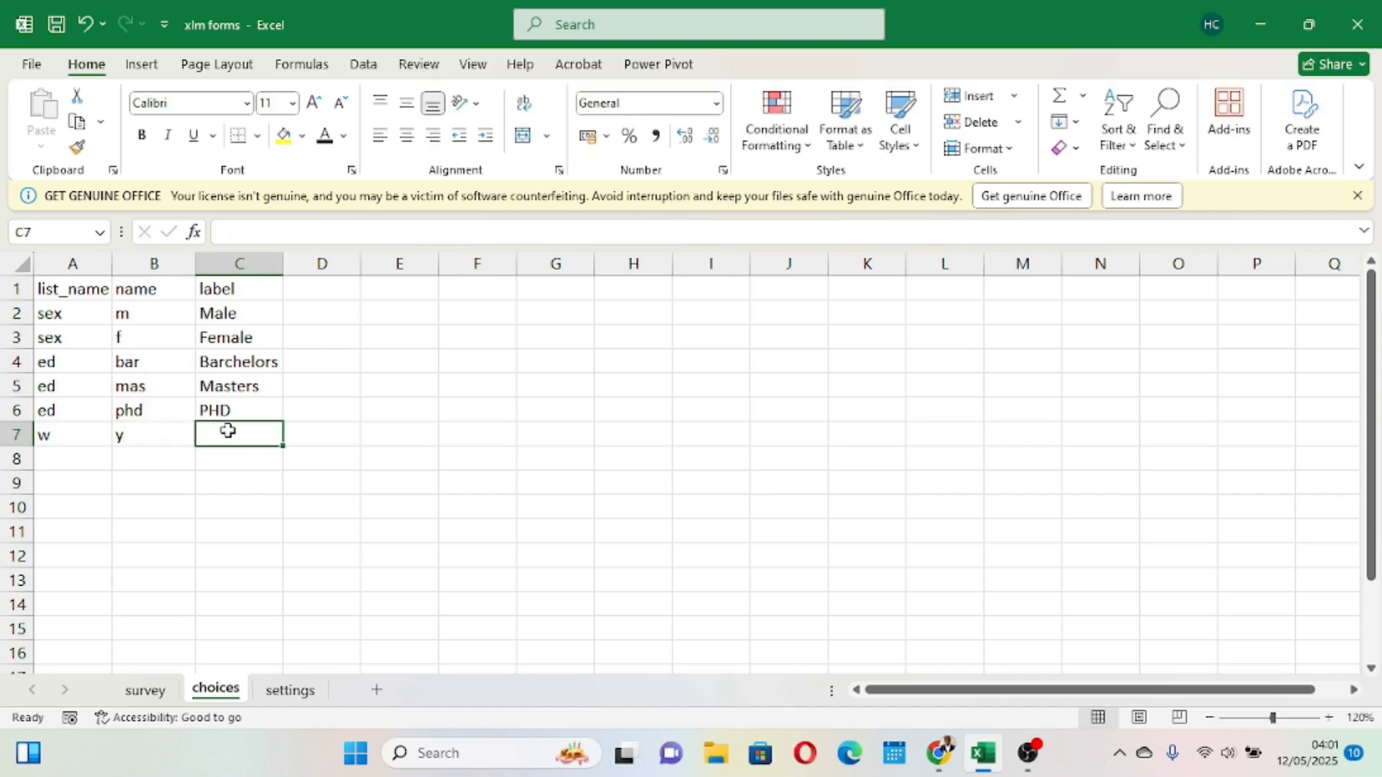
text(Yes)
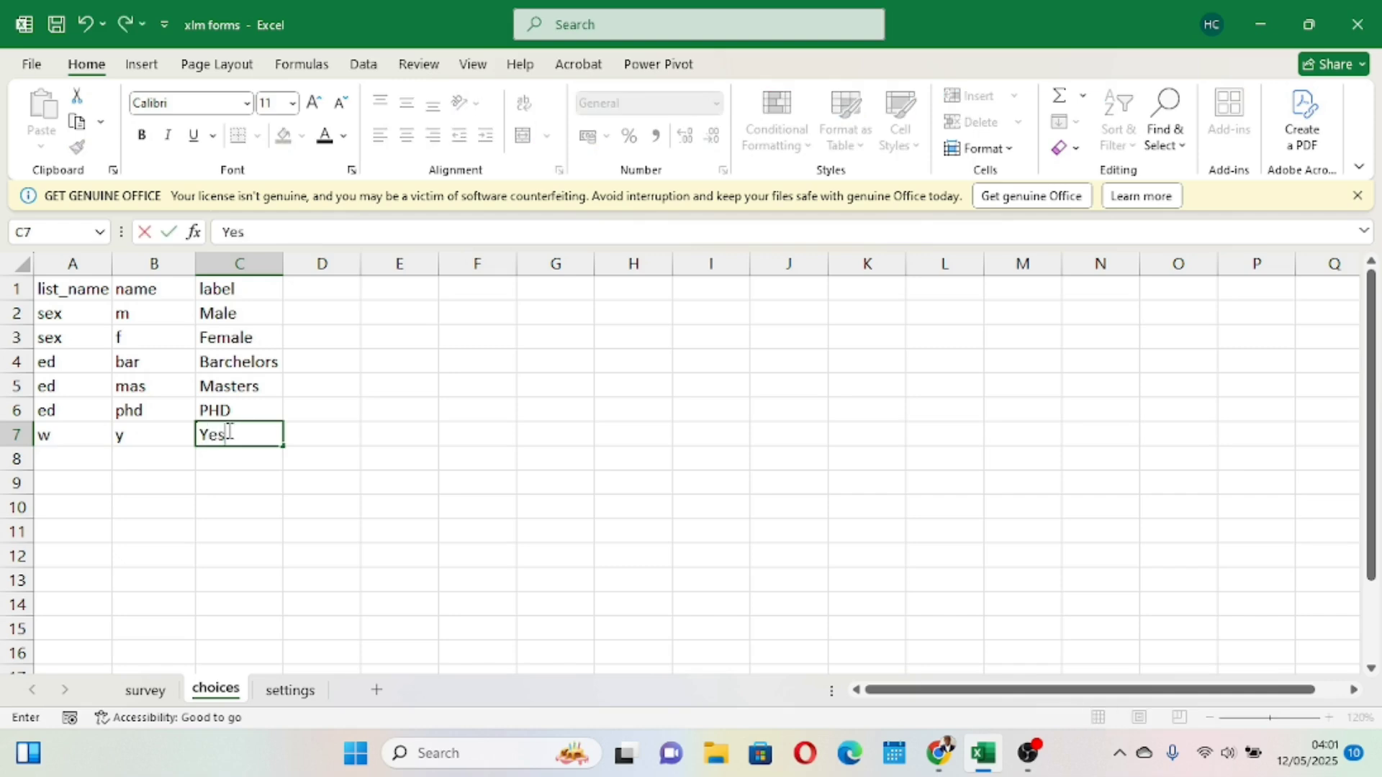
- Add a second w choice with name n and label No, then save the workbook
click(77, 454)
text(w)
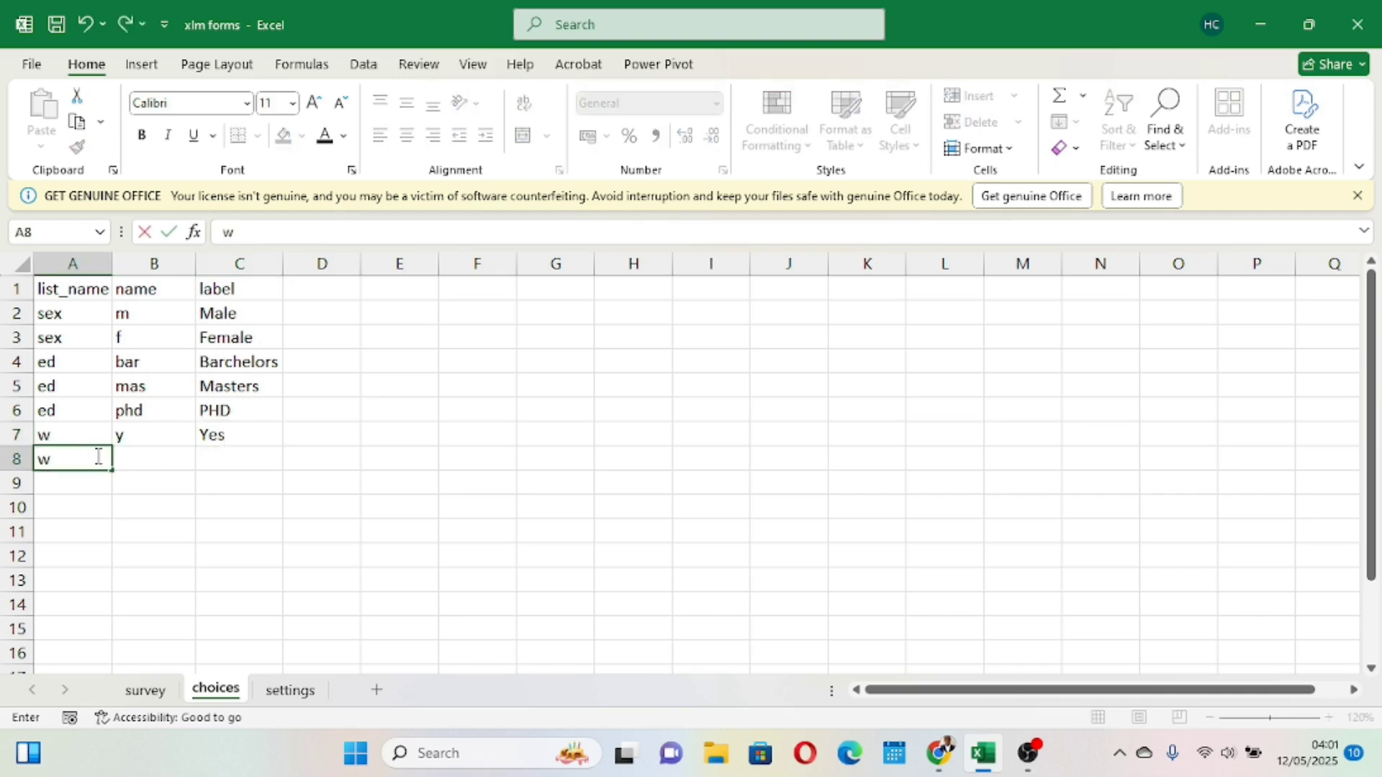
click(144, 458)
text(n)
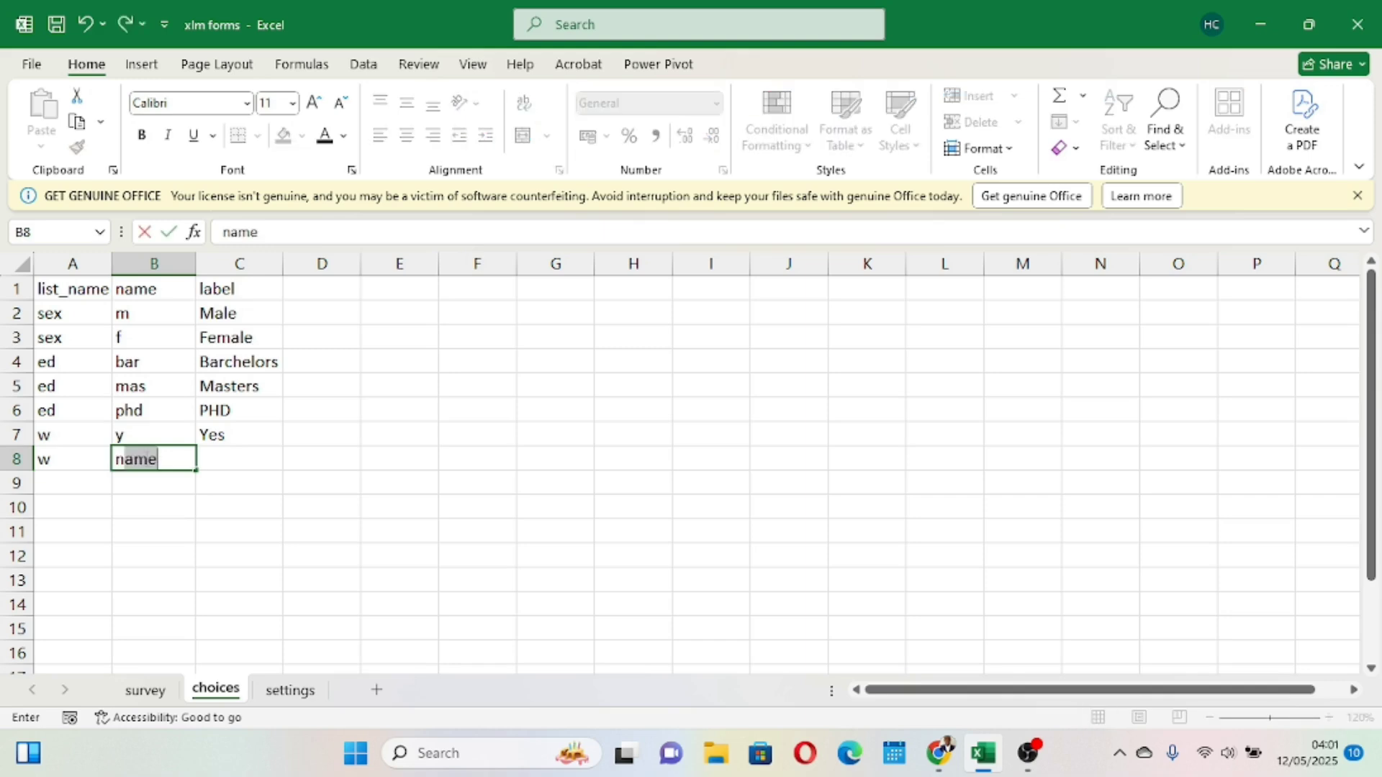
key(Delete)
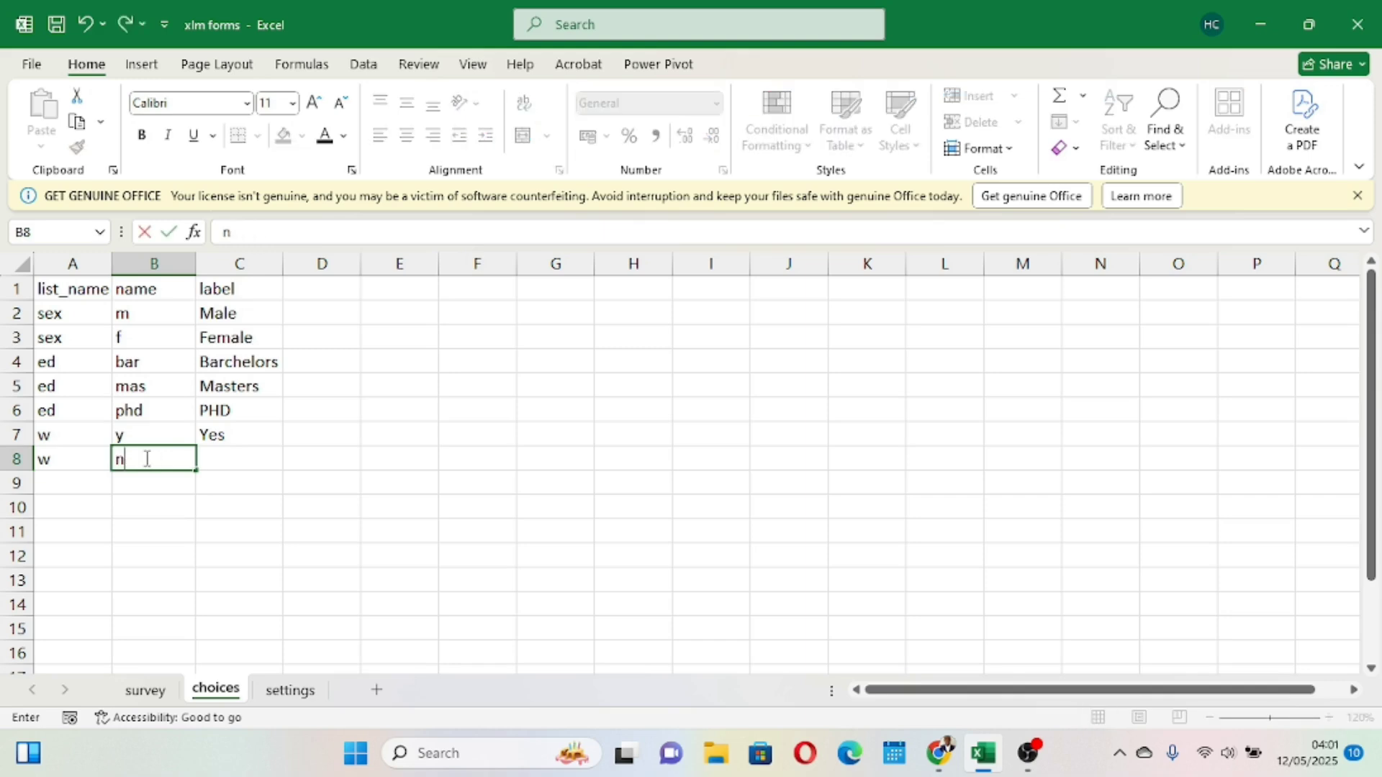
click(241, 455)
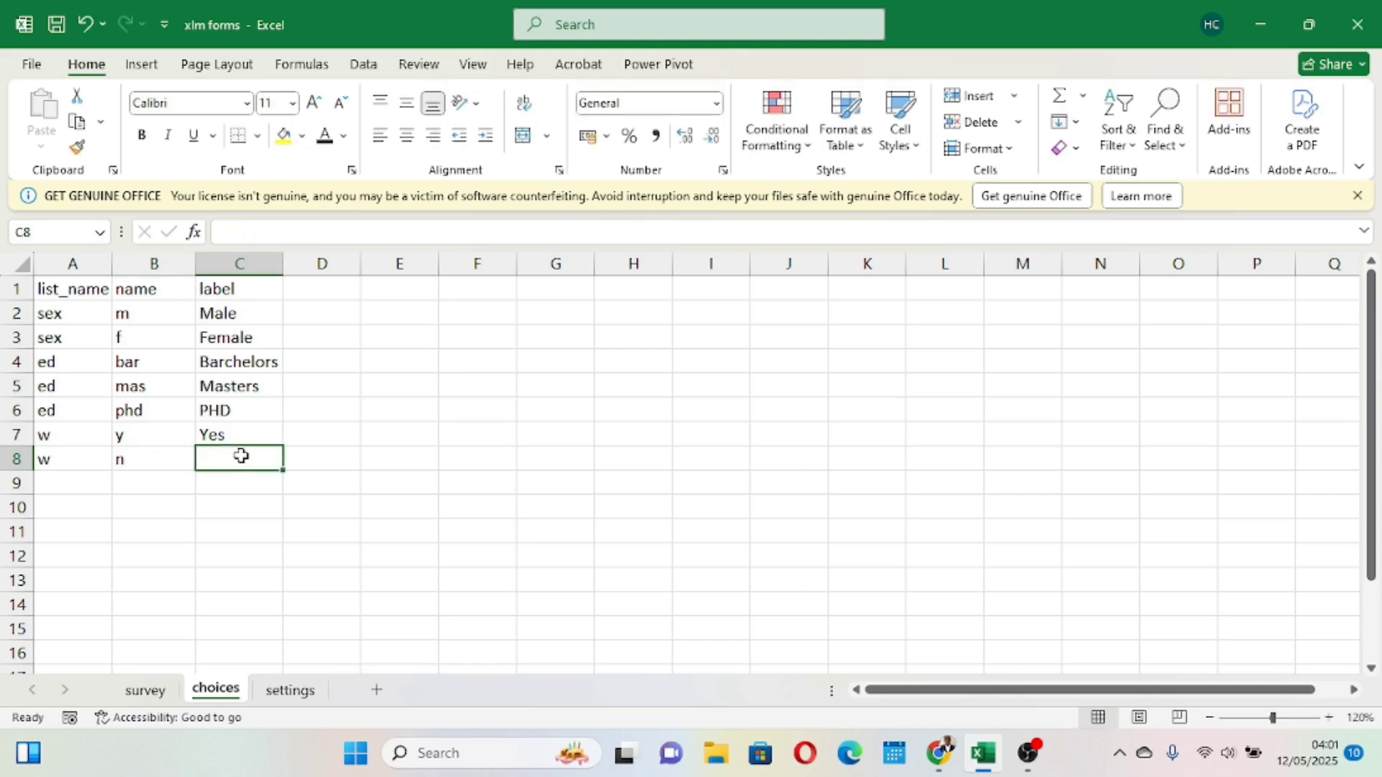
text(No)
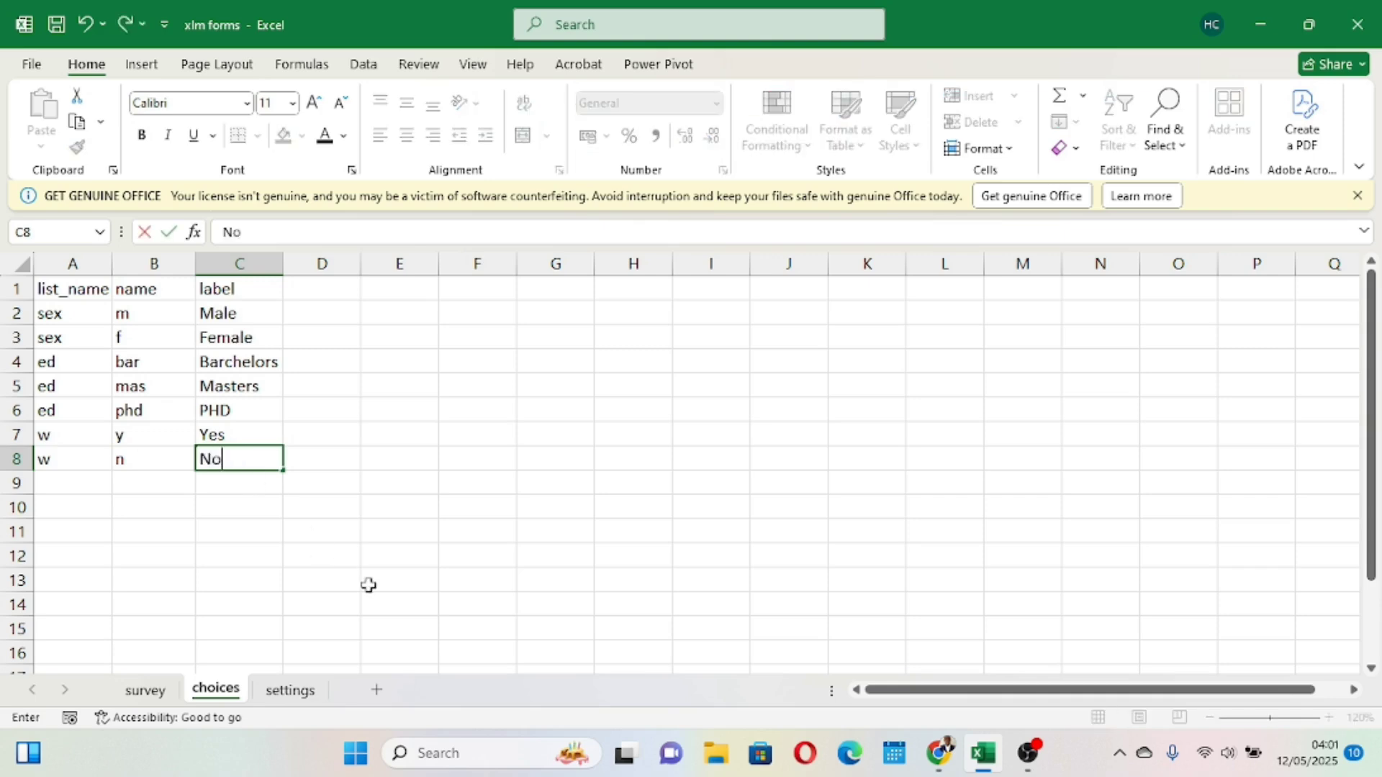
click(366, 580)
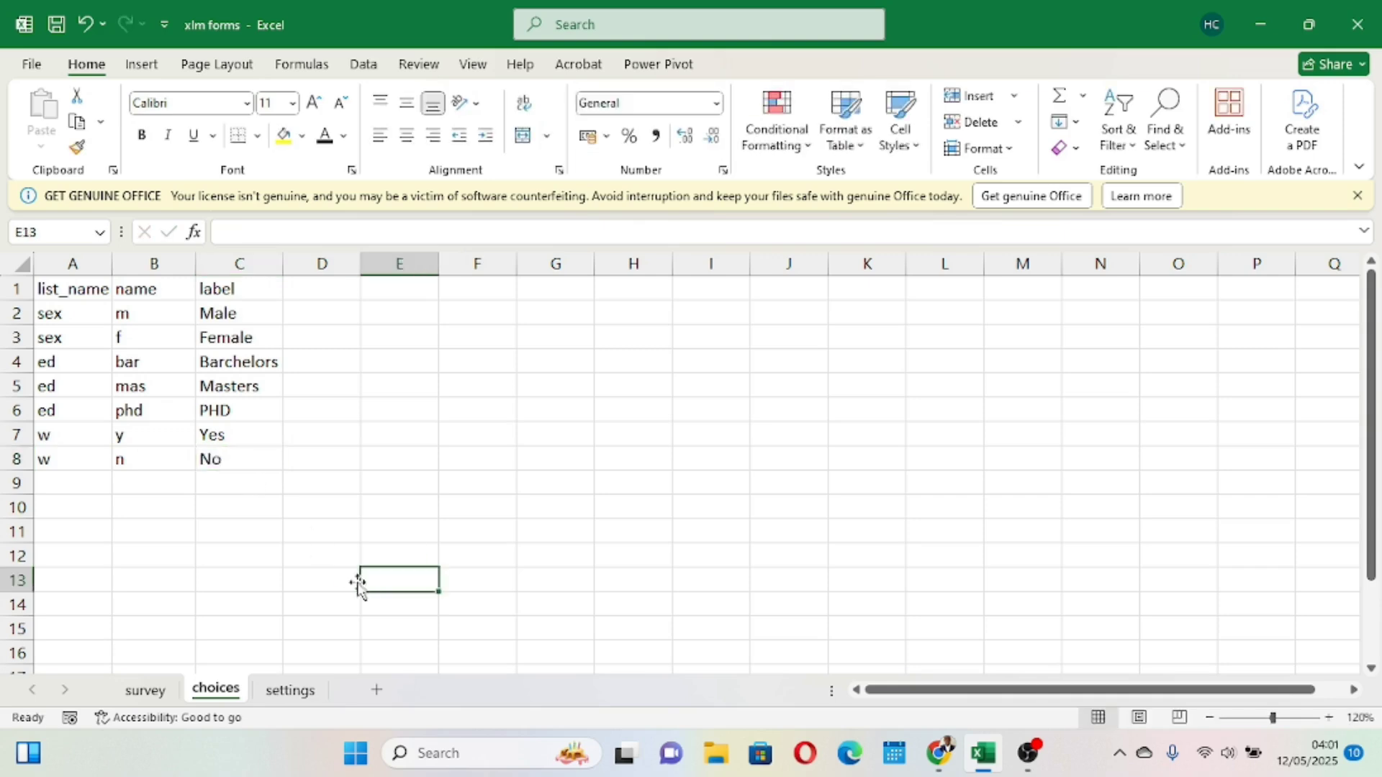
click(56, 26)
- Upload xlm forms.xlsx to XLSForm Online, submit it for conversion and open the preview in the browser
click(145, 690)
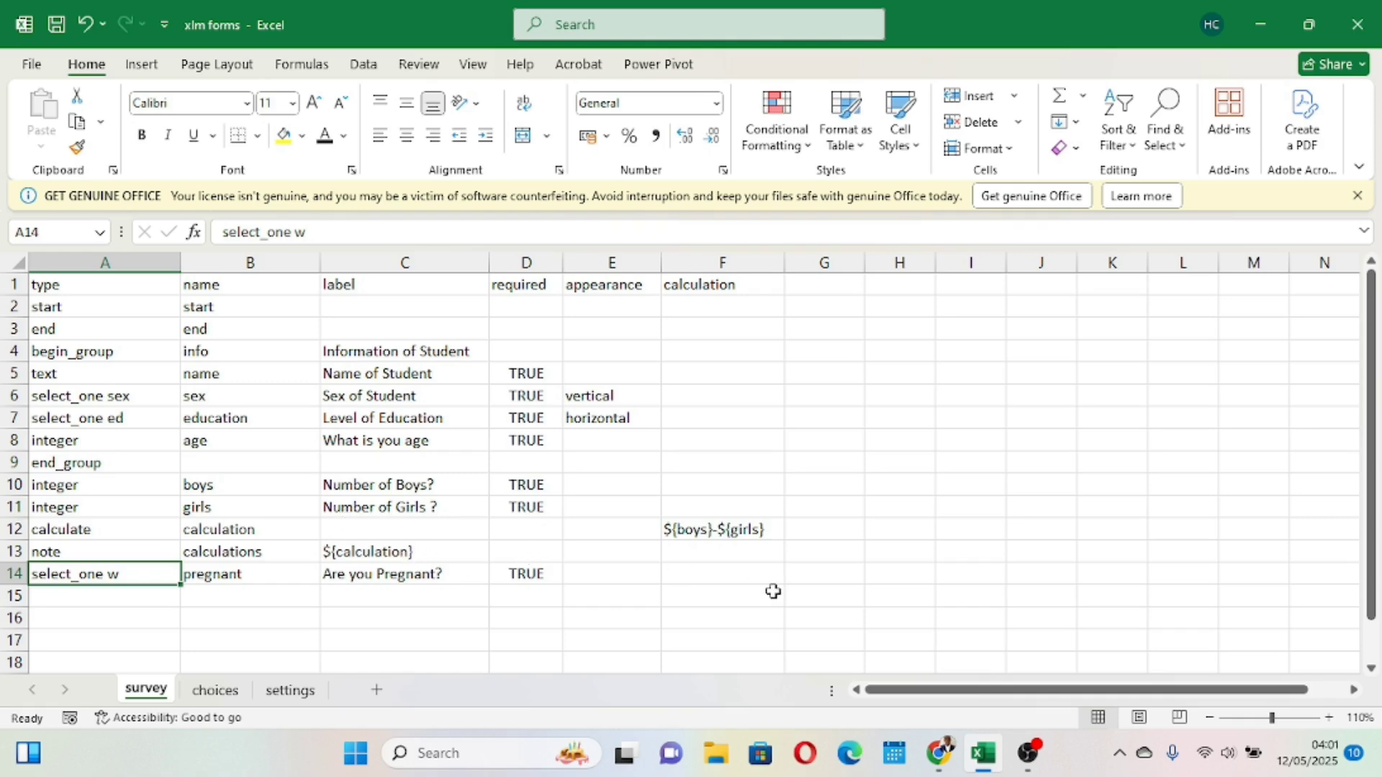
click(947, 702)
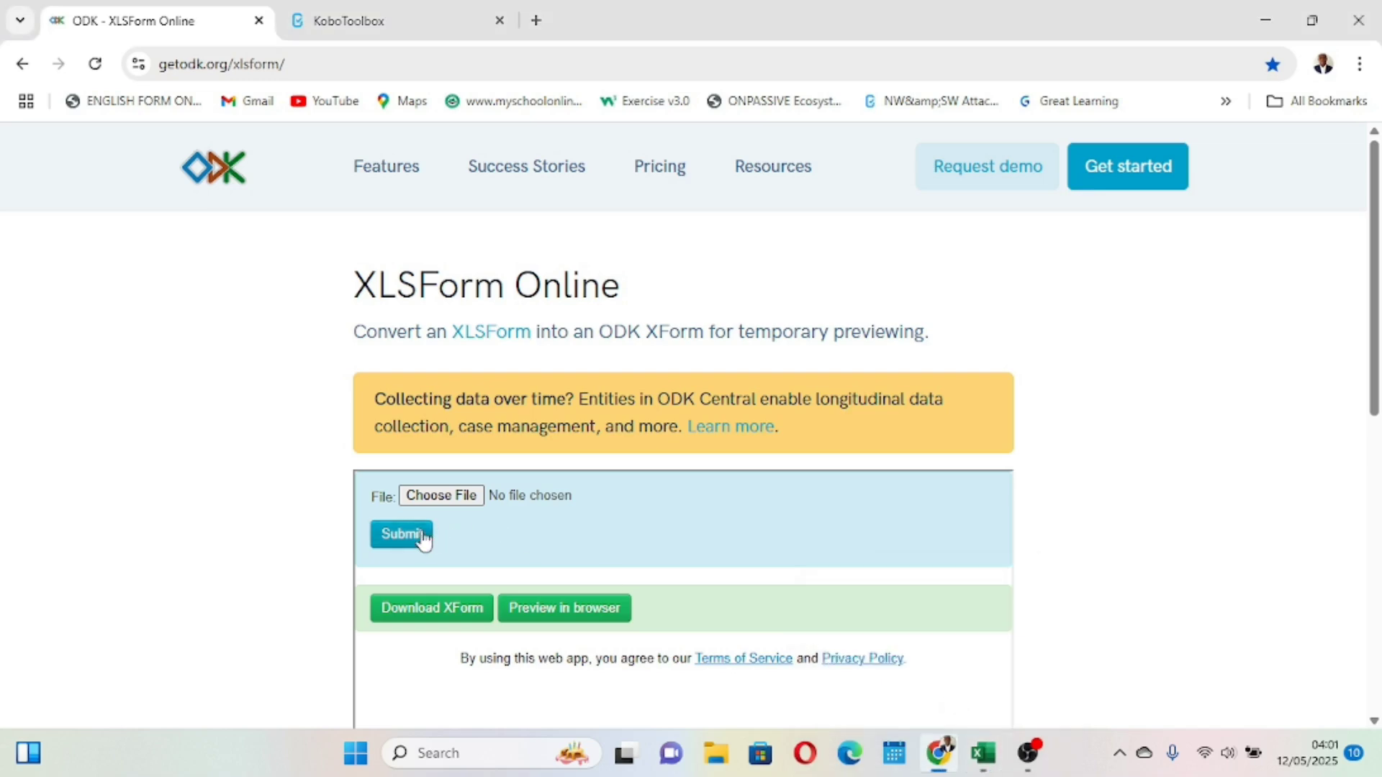
click(442, 496)
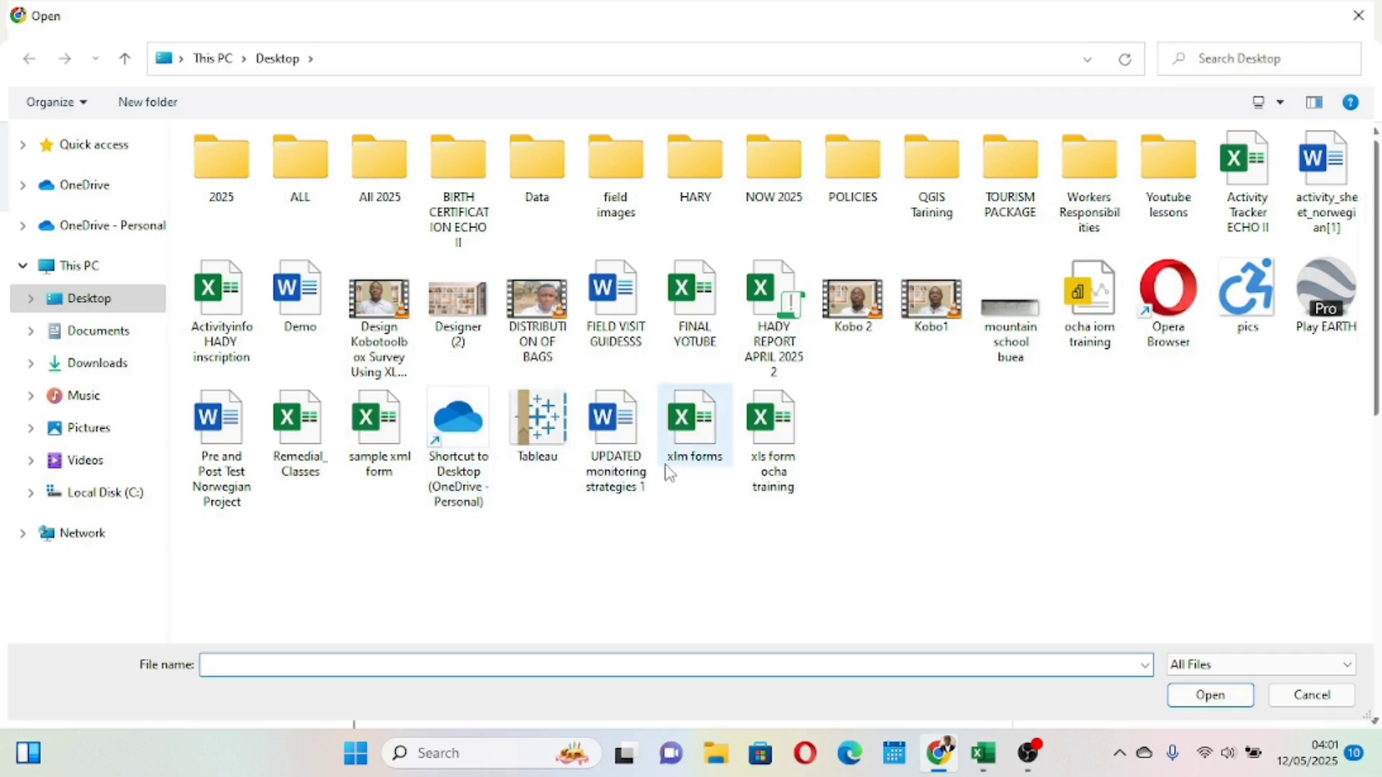
click(670, 474)
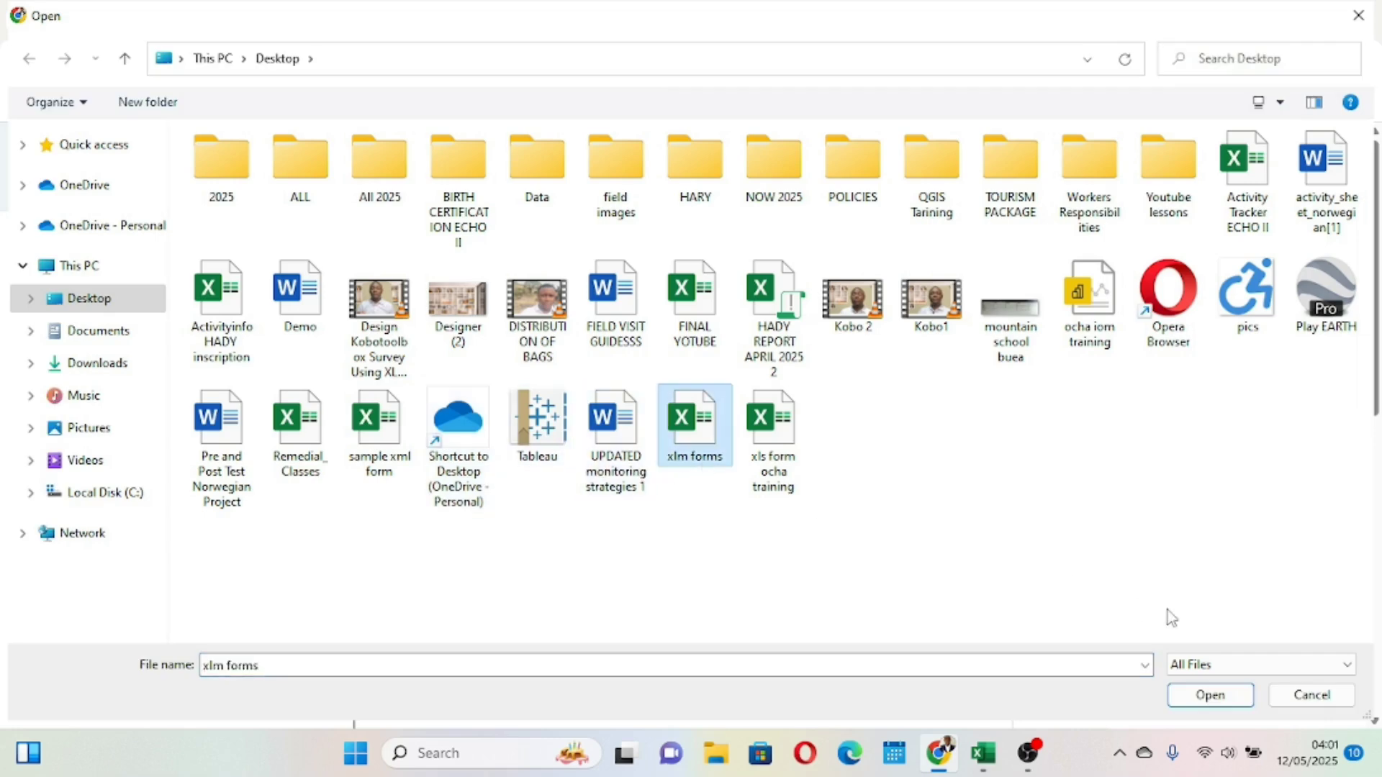
click(1191, 696)
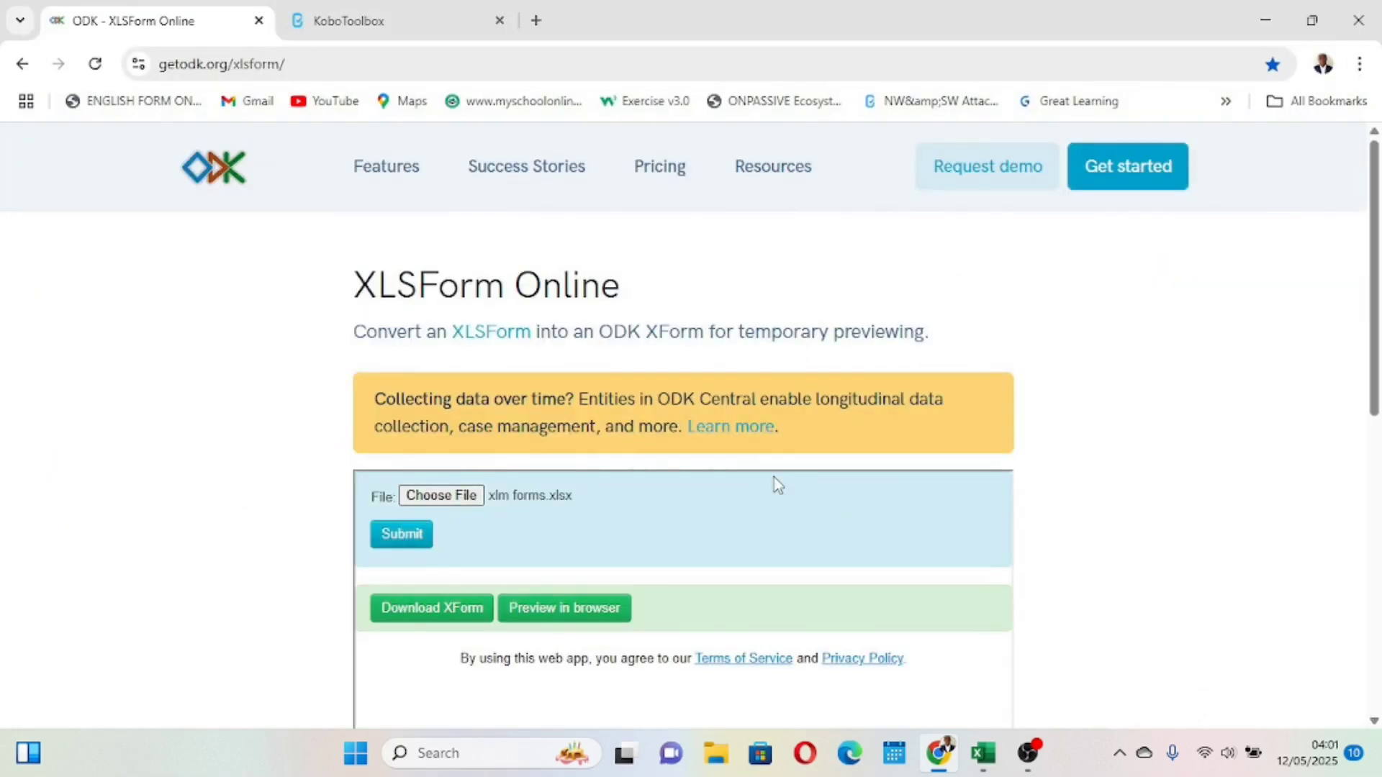
click(401, 533)
click(578, 607)
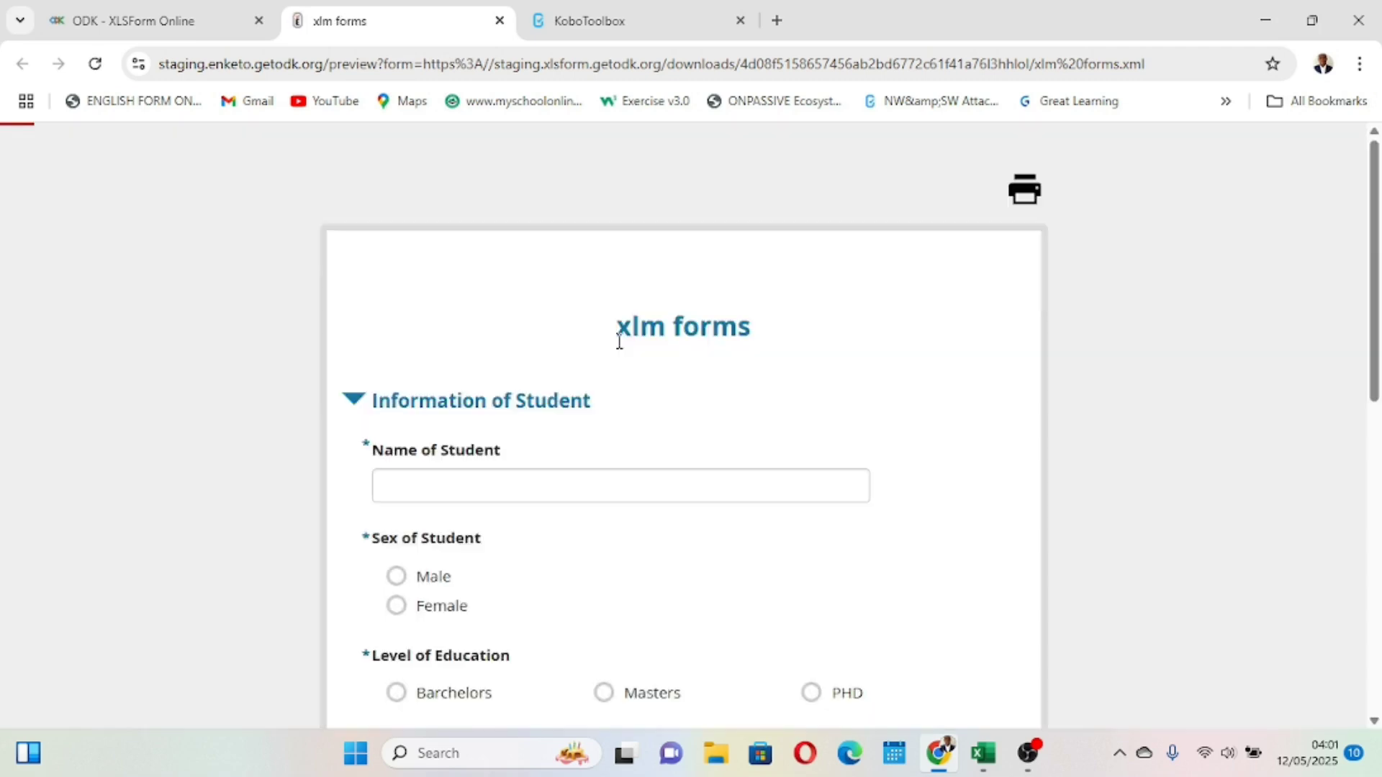
- Test the preview by scrolling through the questions, choosing Female for Sex of Student and checking Are you Pregnant?
scroll(619, 342, down, 10)
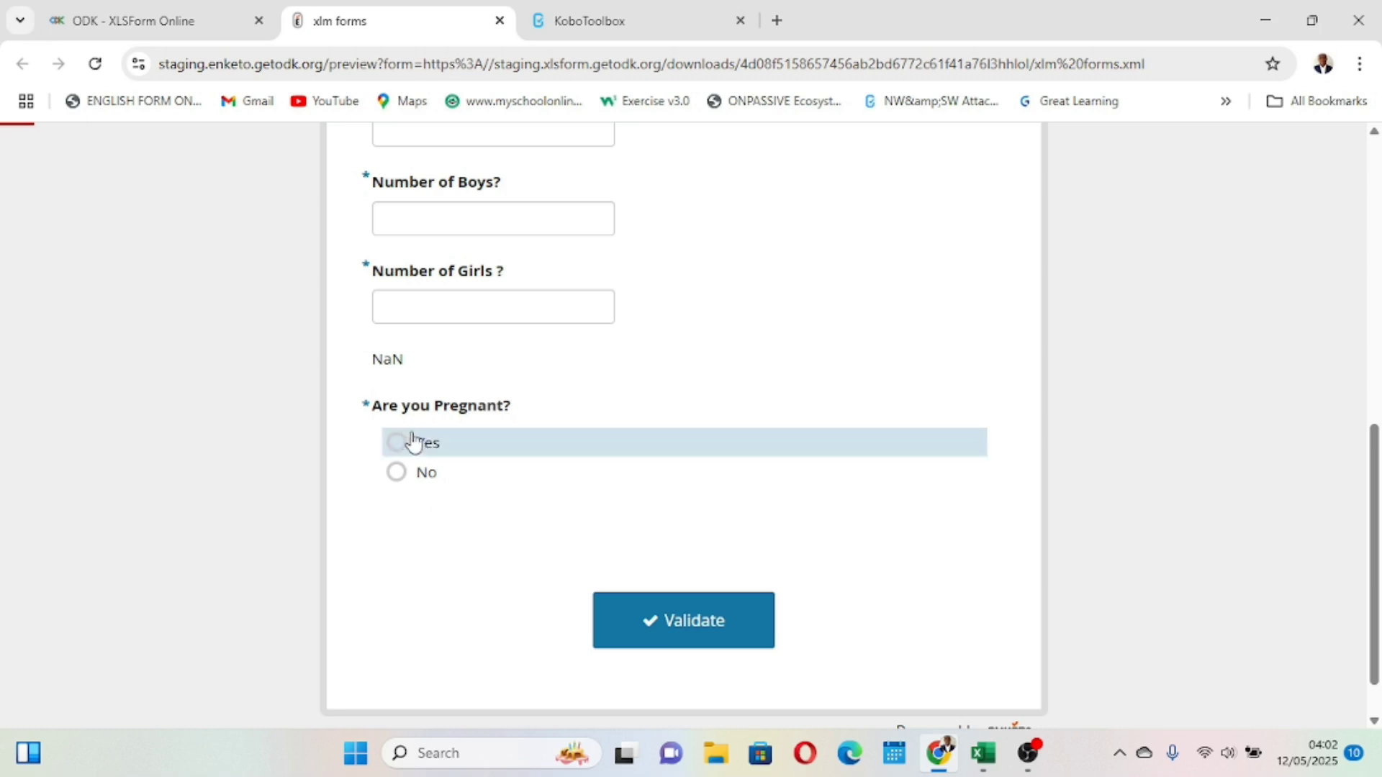
scroll(532, 398, up, 4)
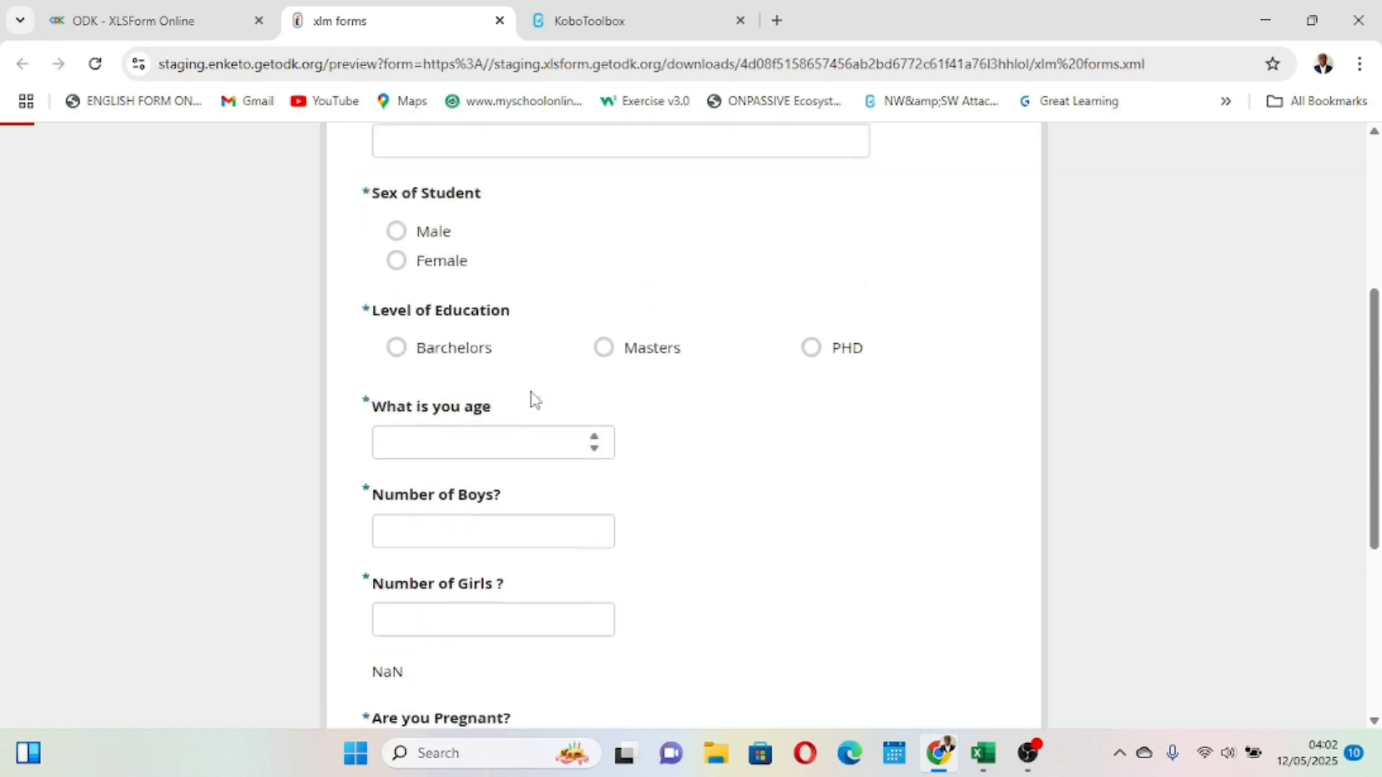
scroll(531, 399, down, 3)
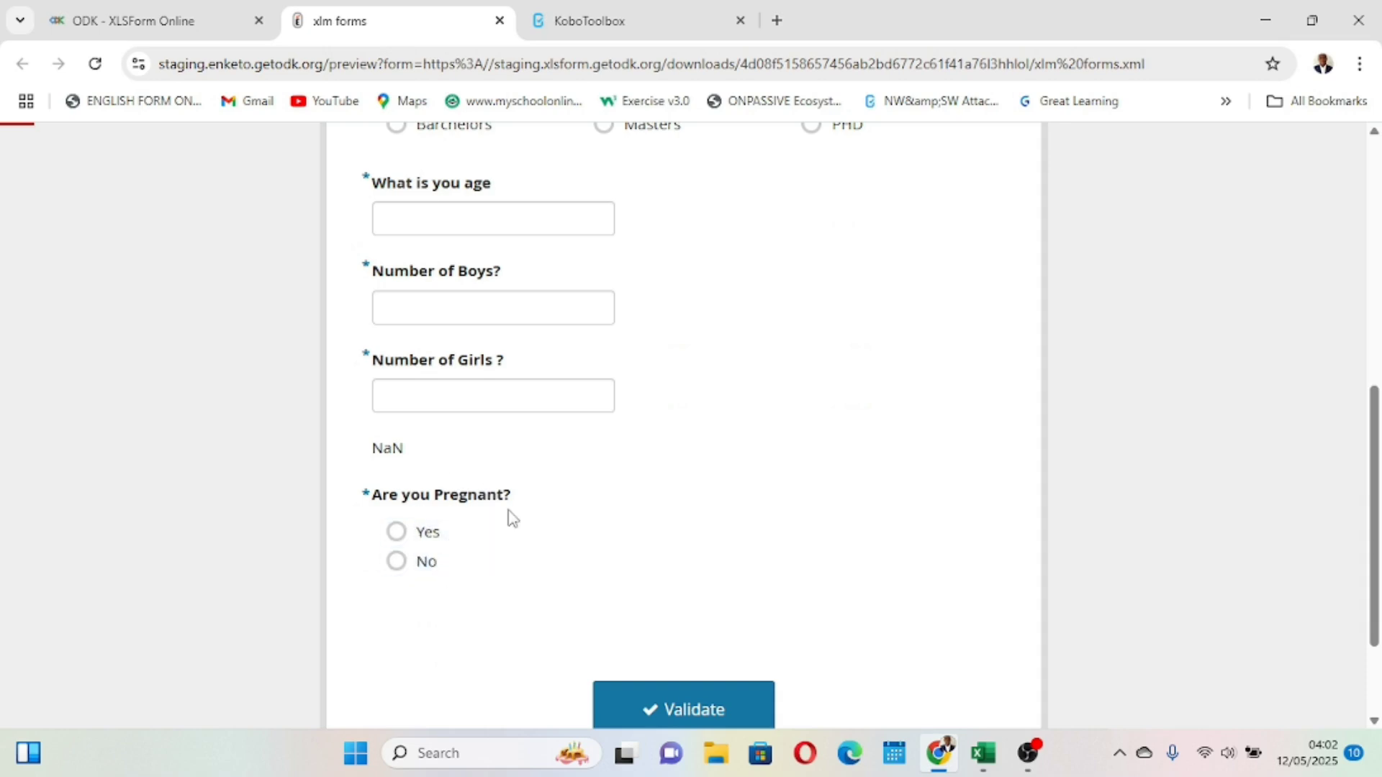
scroll(508, 517, up, 6)
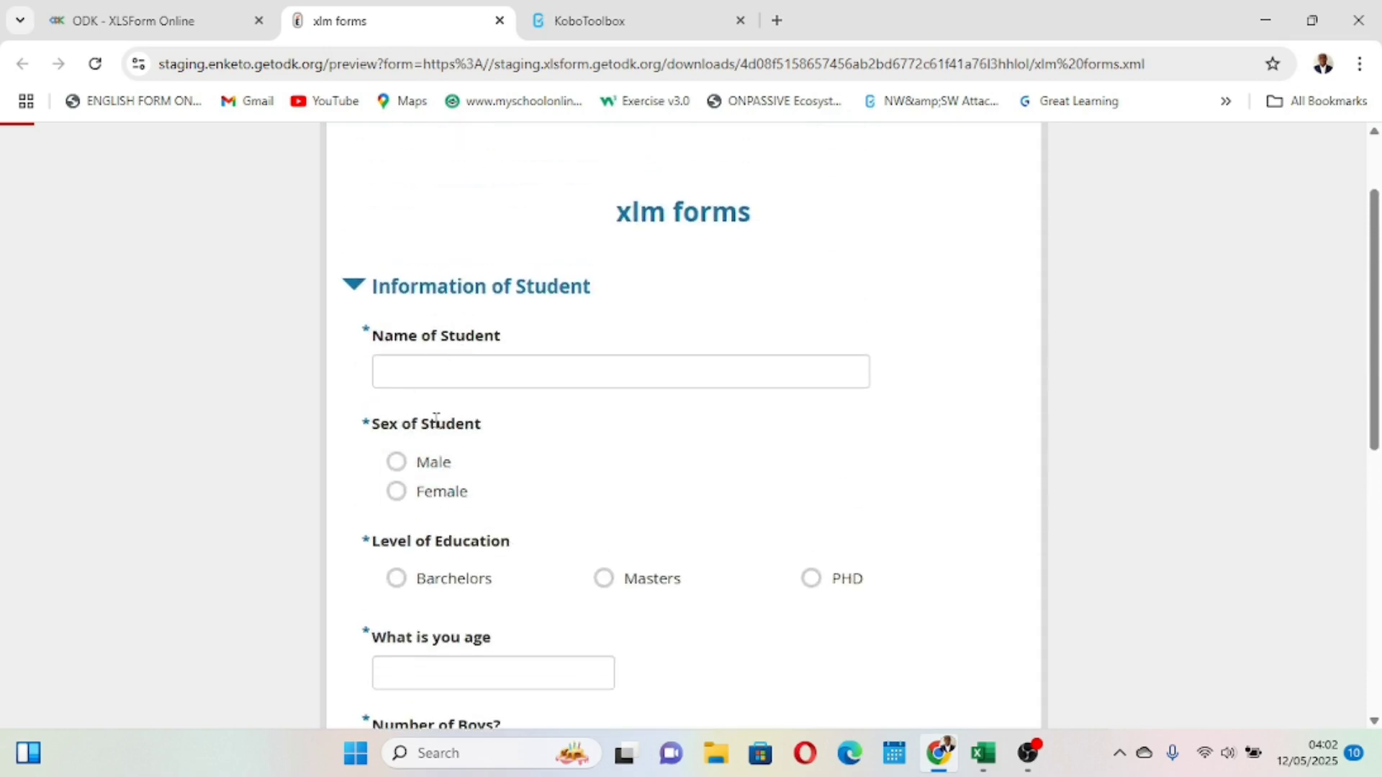
click(398, 489)
scroll(405, 496, down, 2)
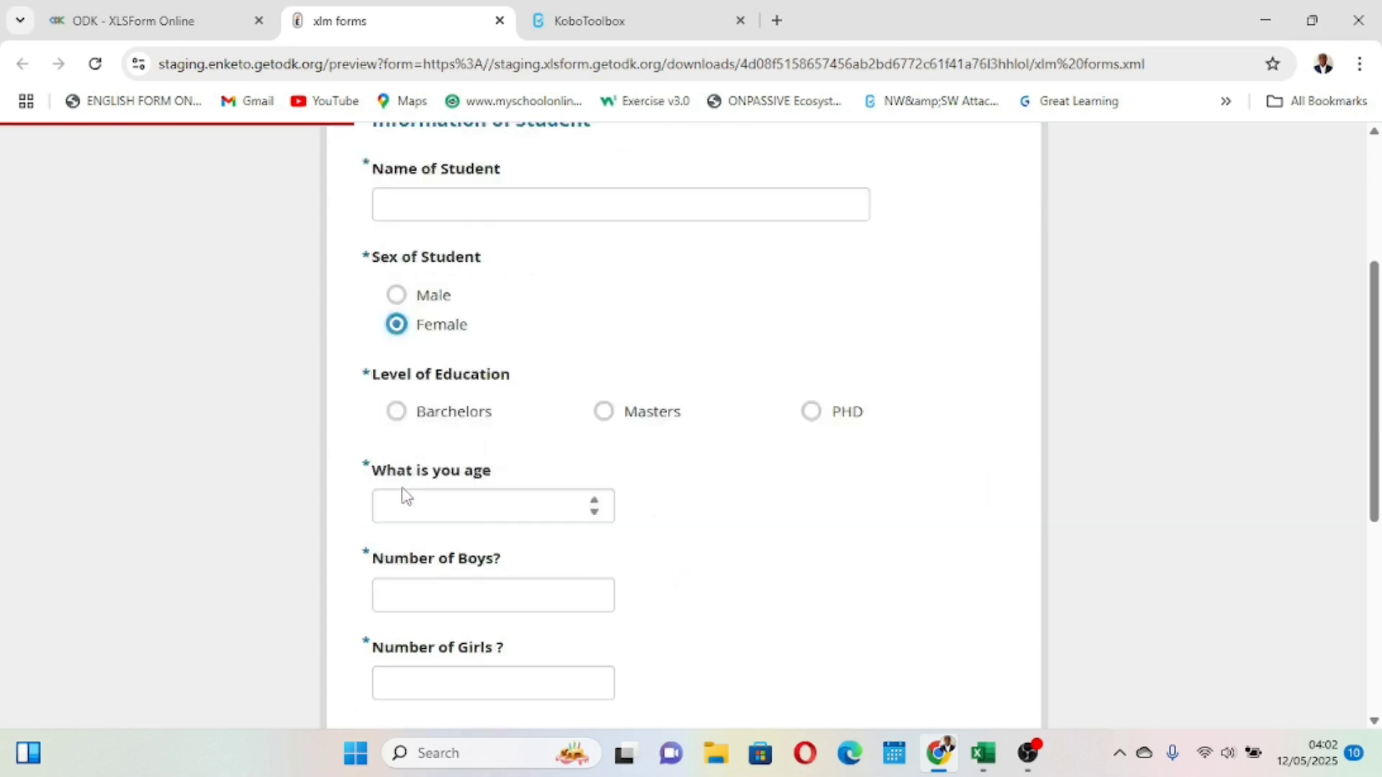
scroll(404, 495, down, 4)
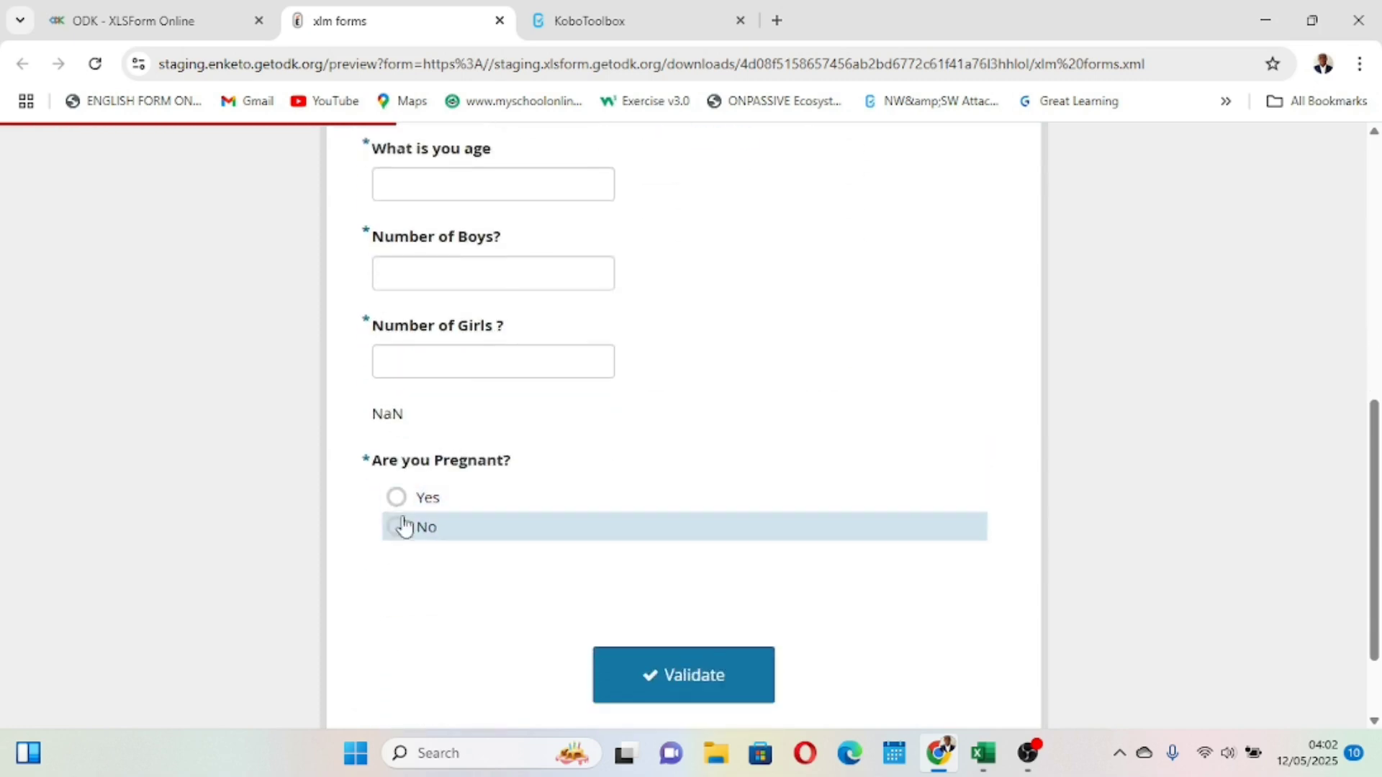
scroll(476, 484, up, 1)
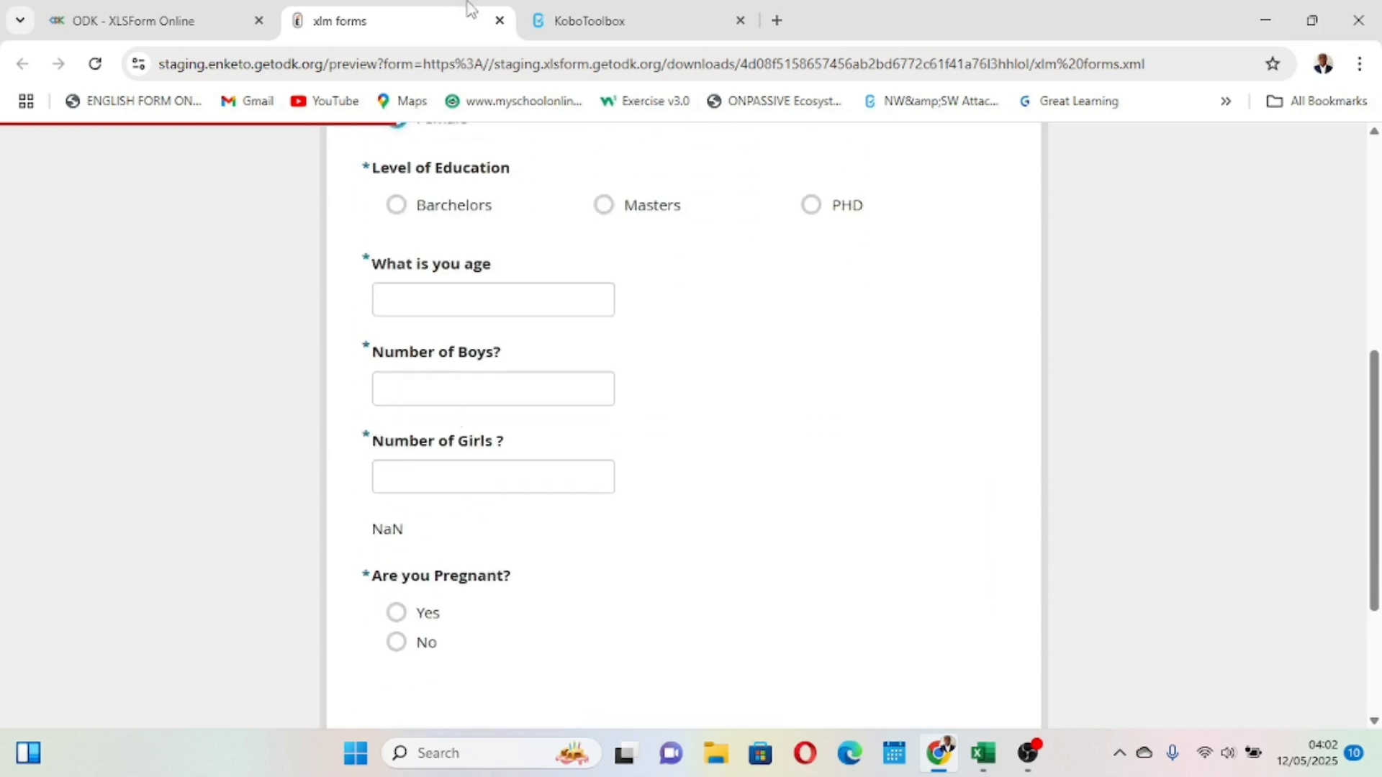
- Close the preview tab and return to the survey sheet of the workbook
click(499, 20)
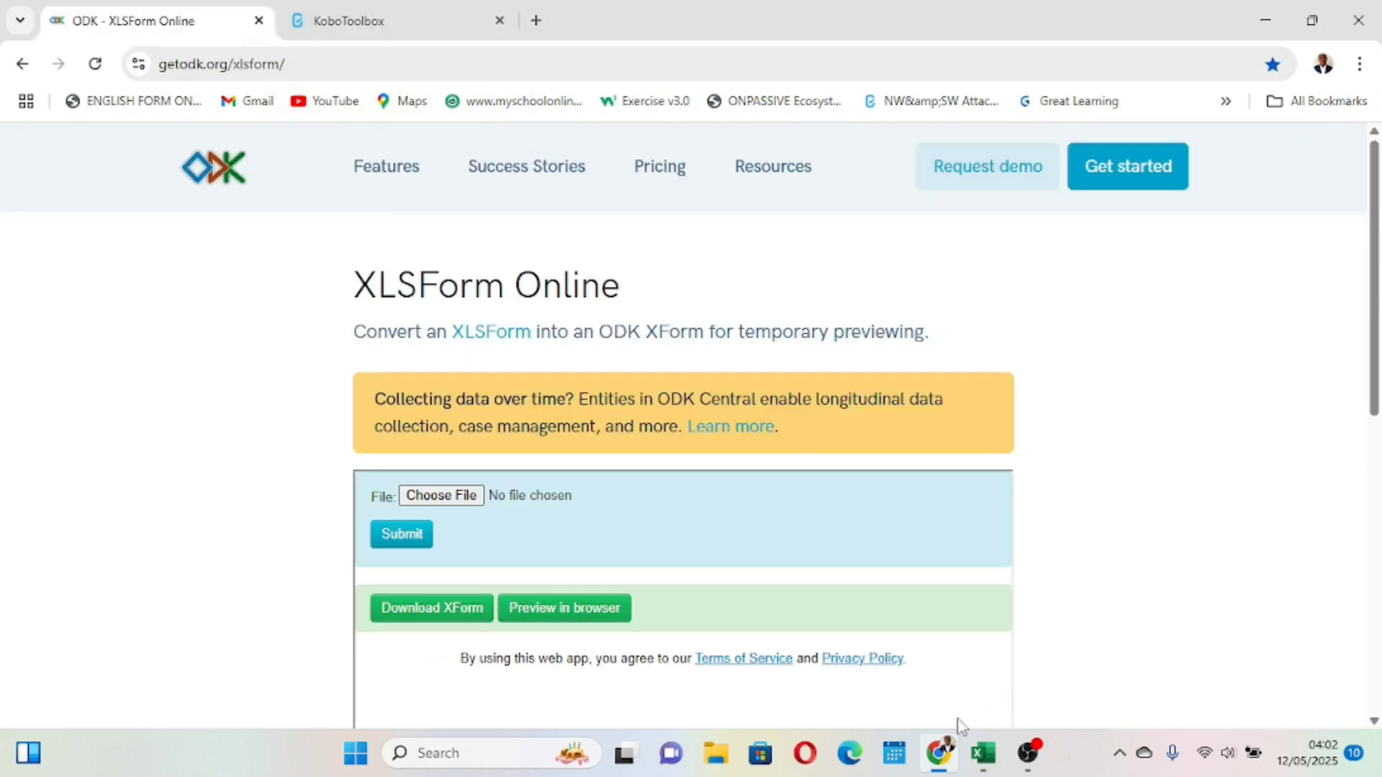
click(984, 752)
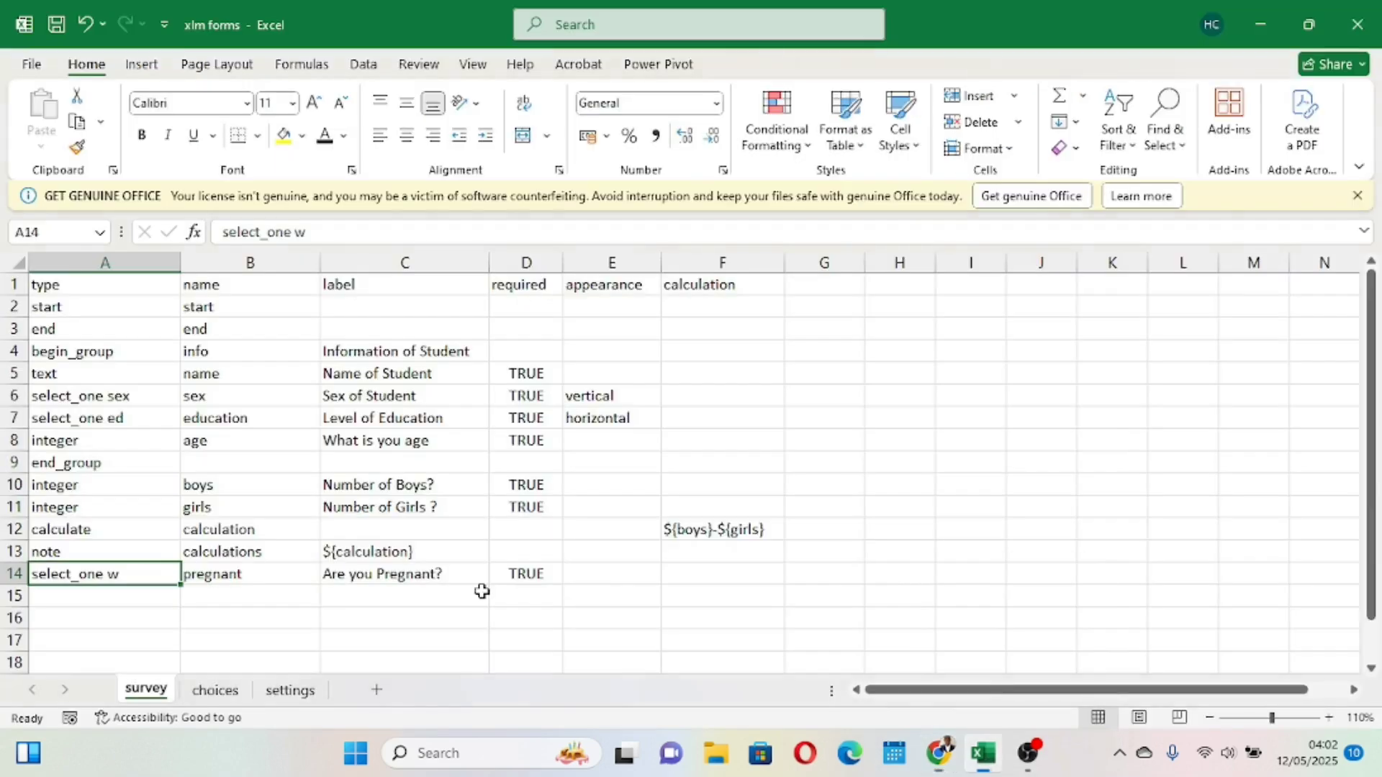
click(328, 613)
scroll(328, 611, down, 1)
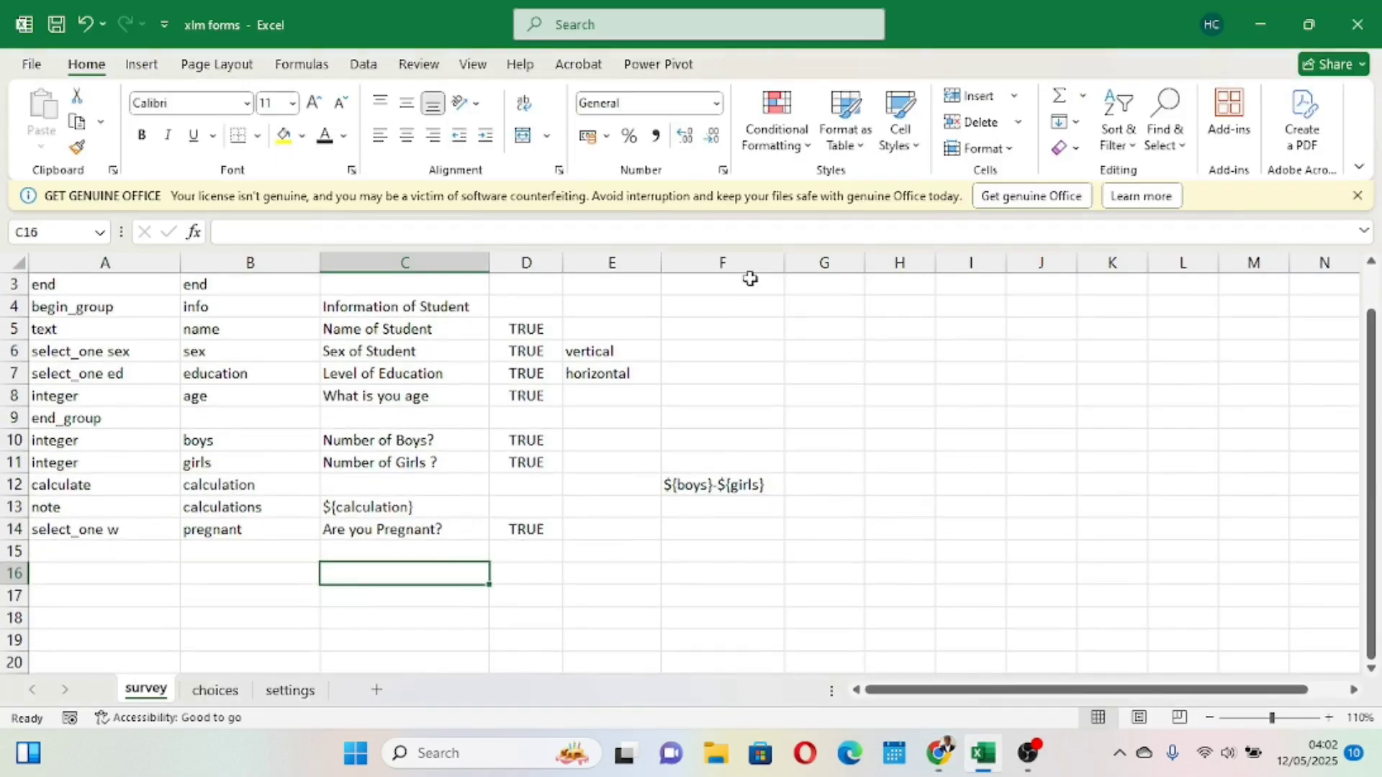
scroll(753, 370, up, 1)
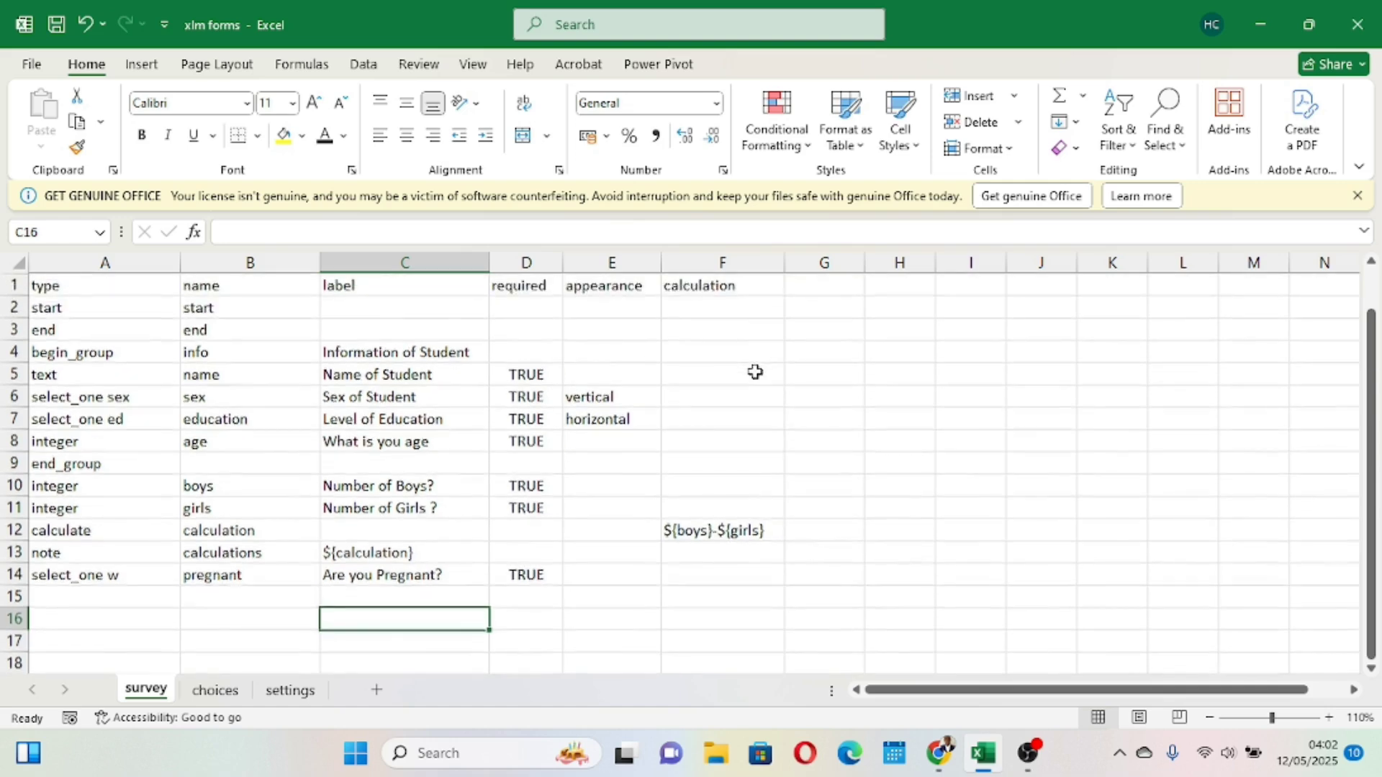
- Add a relevance column header in G1 of the survey sheet and save the workbook
click(828, 264)
click(806, 284)
text(re)
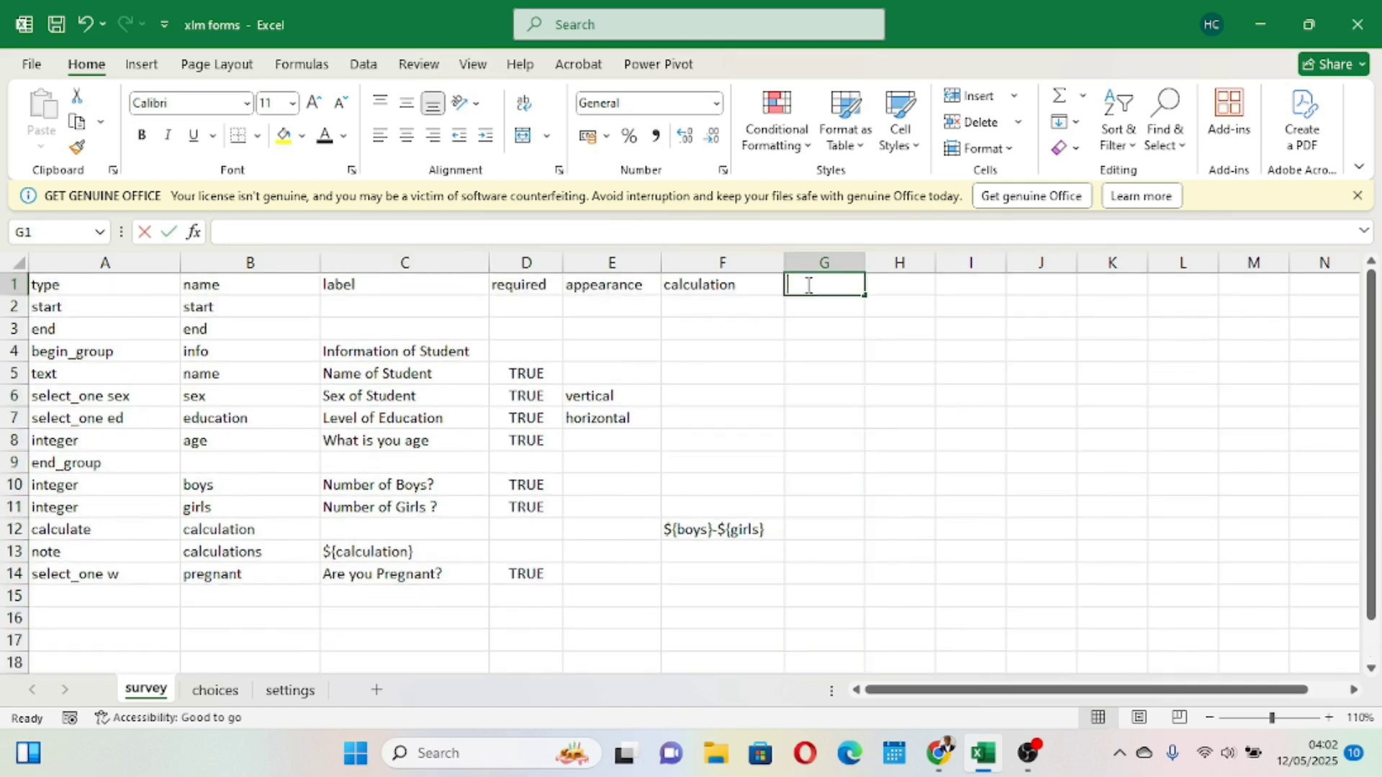
text(leva)
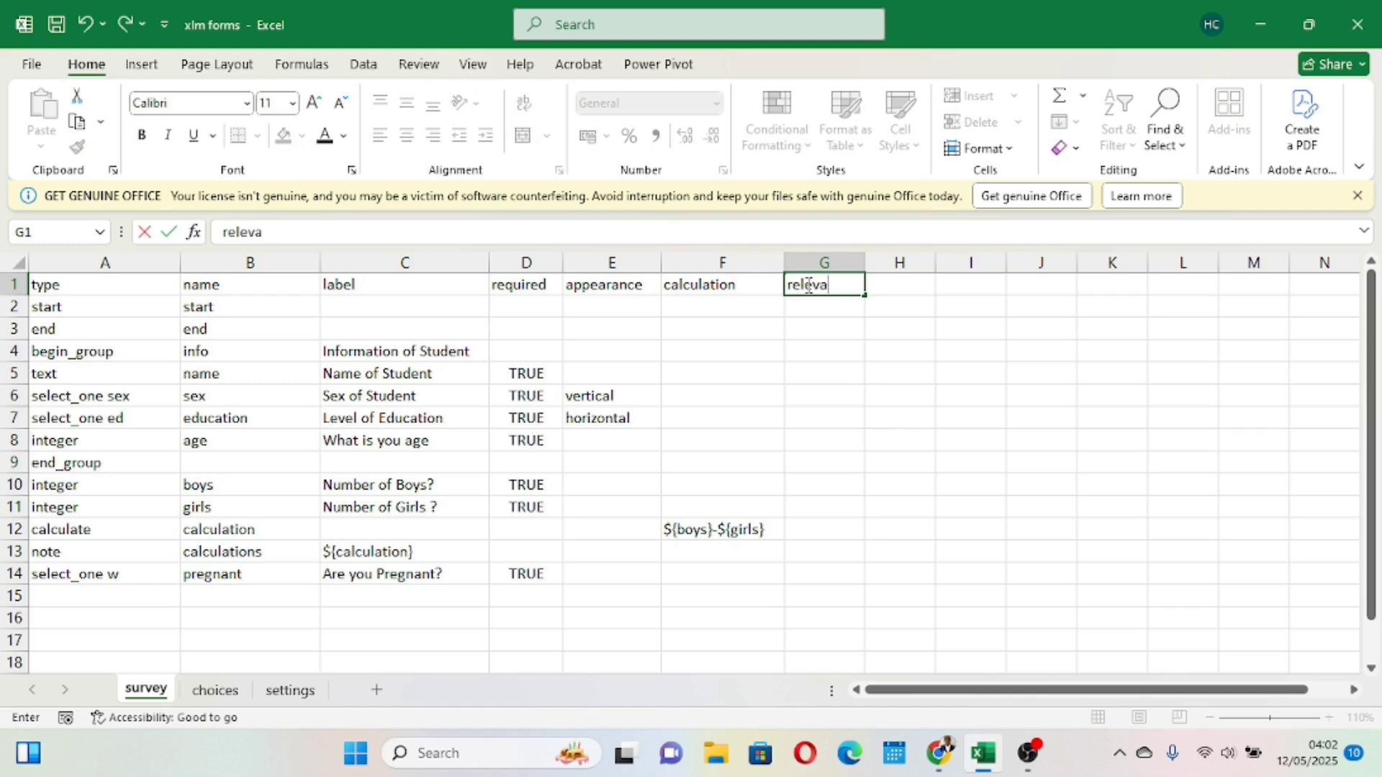
text(nce)
click(856, 398)
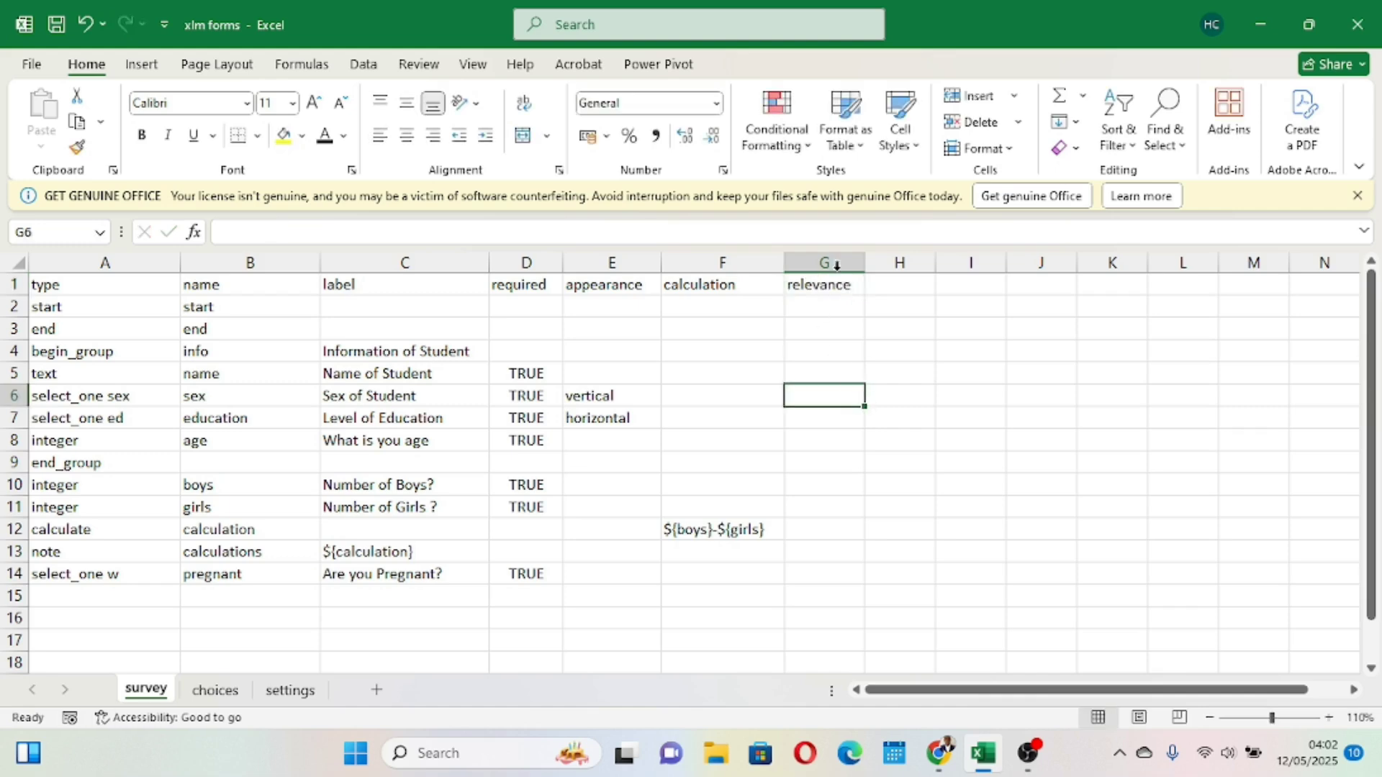
click(58, 26)
click(59, 30)
- Begin the pregnant question's relevance in G14 with ${sex}=
click(805, 254)
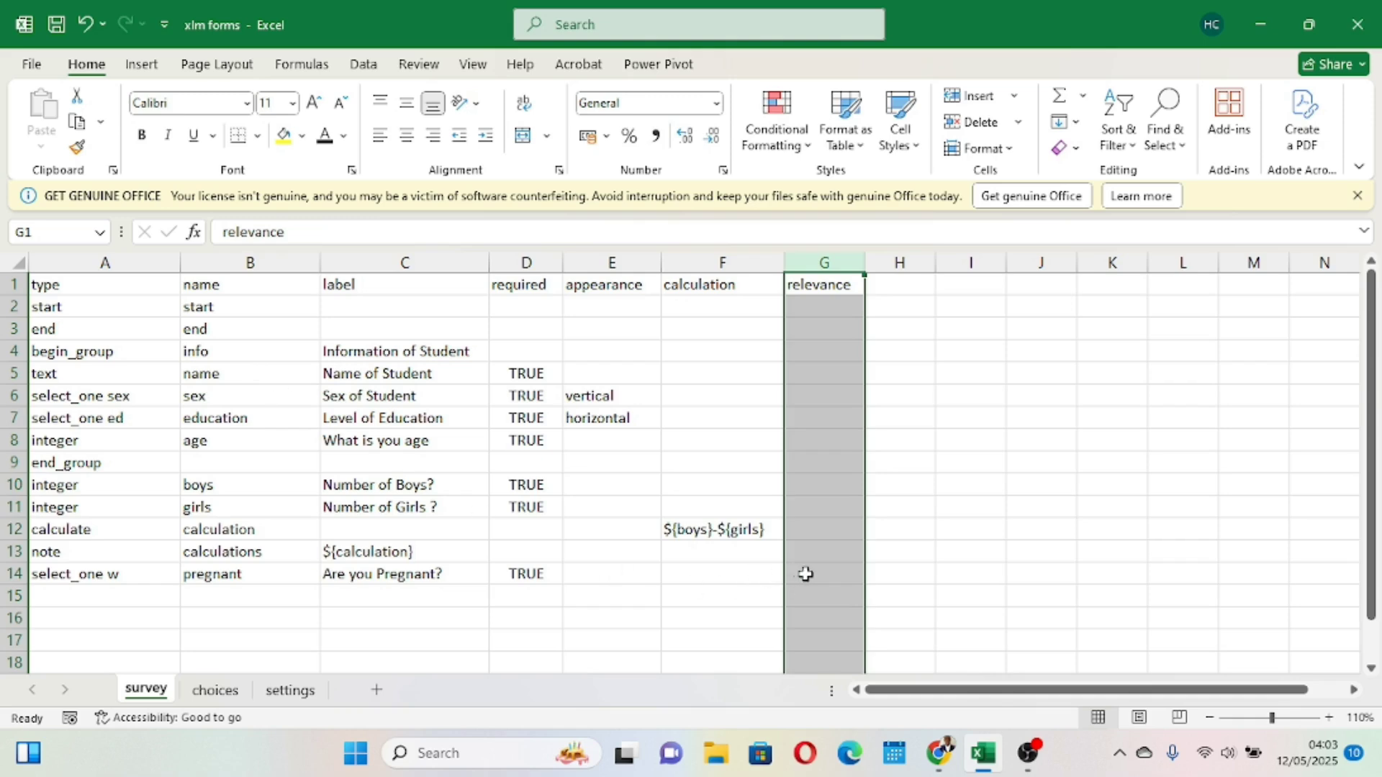
click(810, 573)
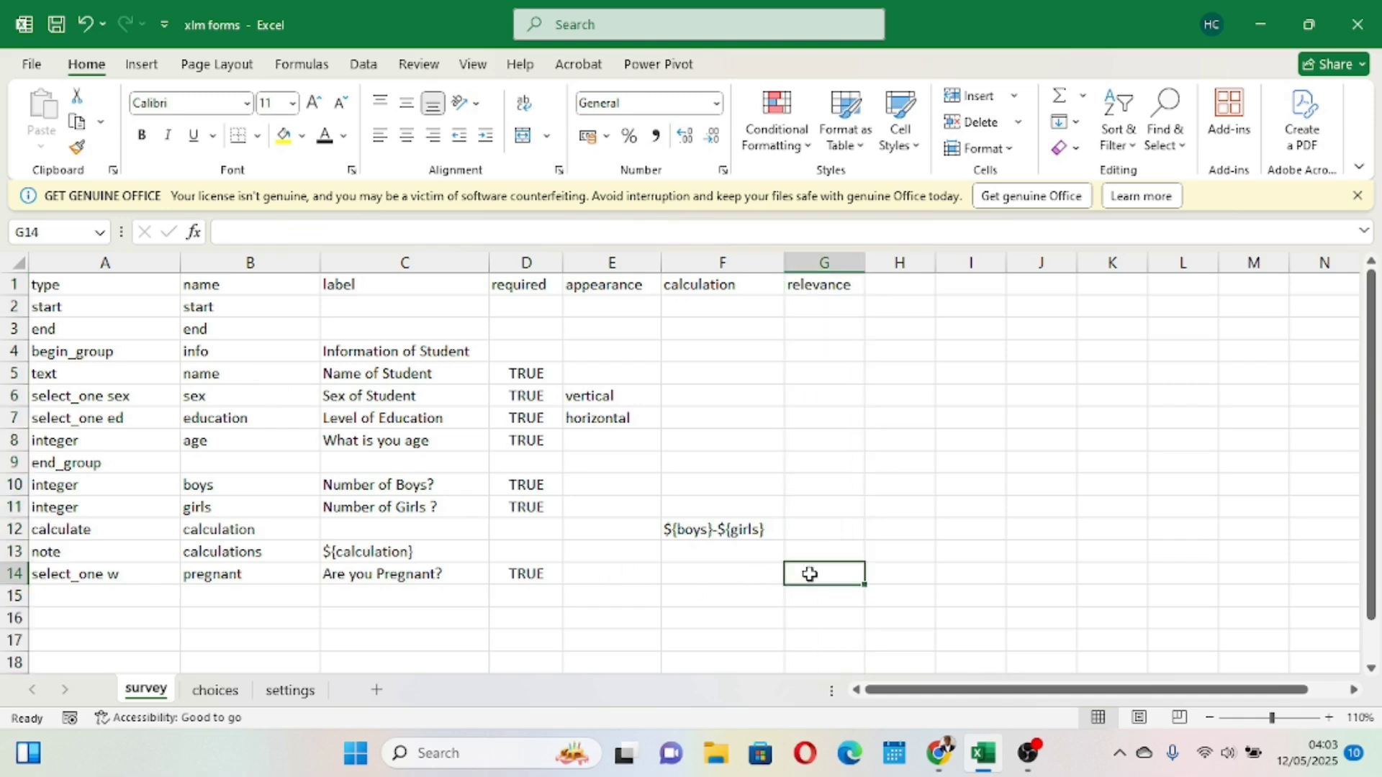
text(${)
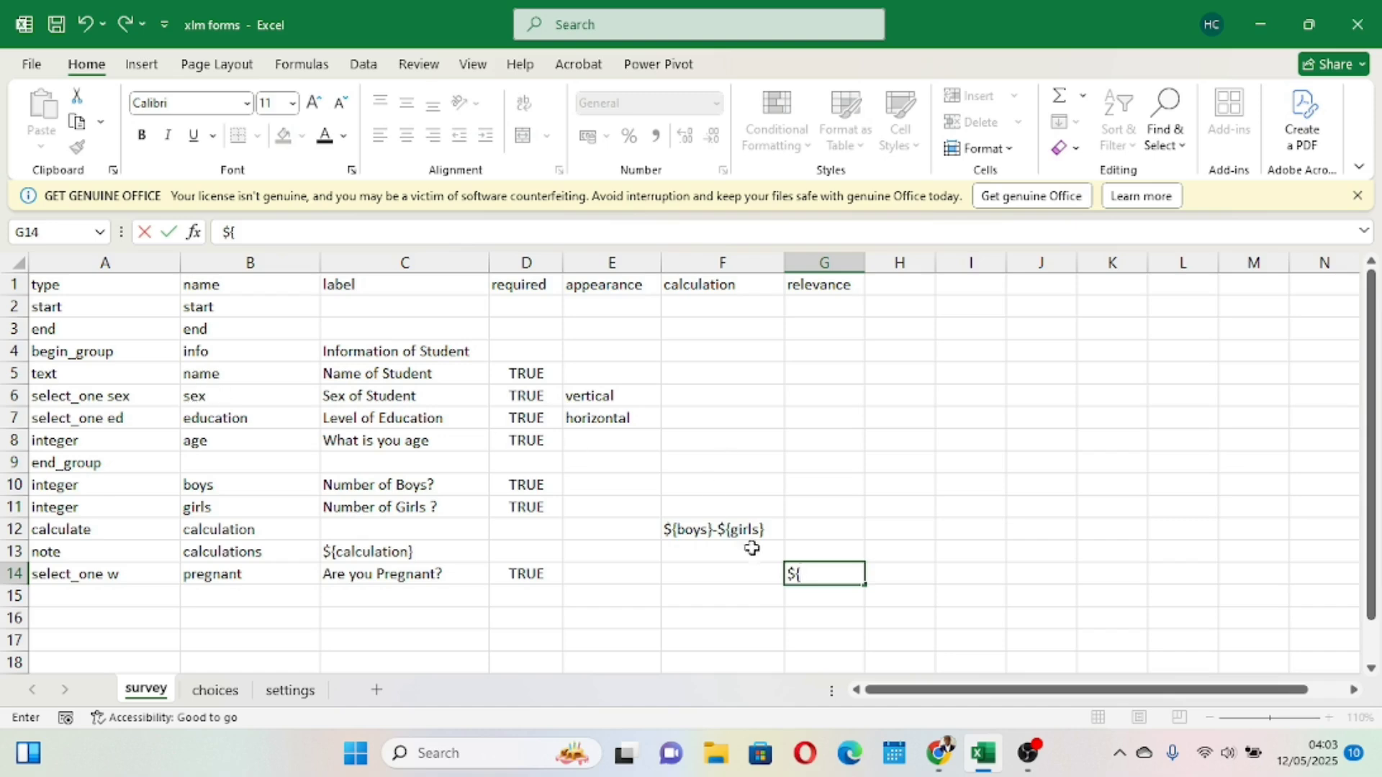
click(14, 573)
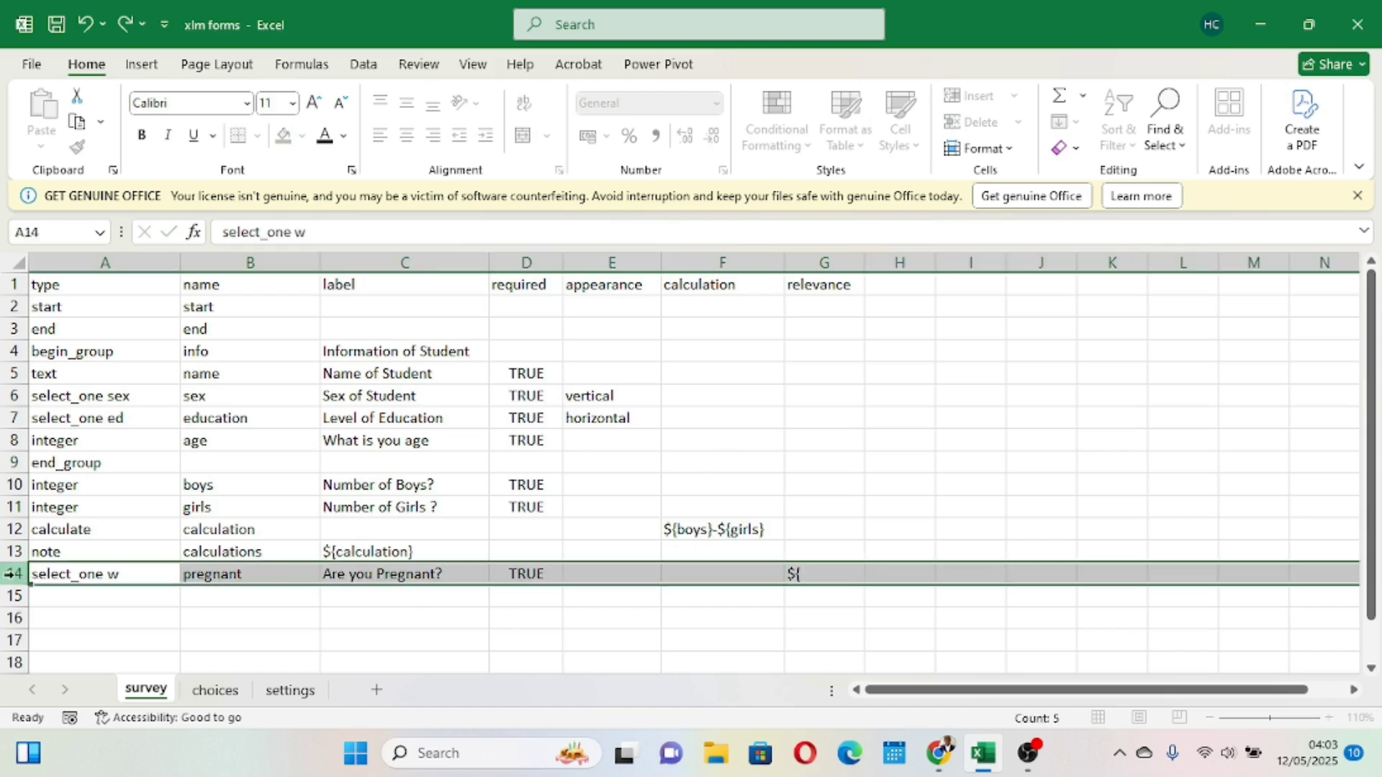
click(812, 576)
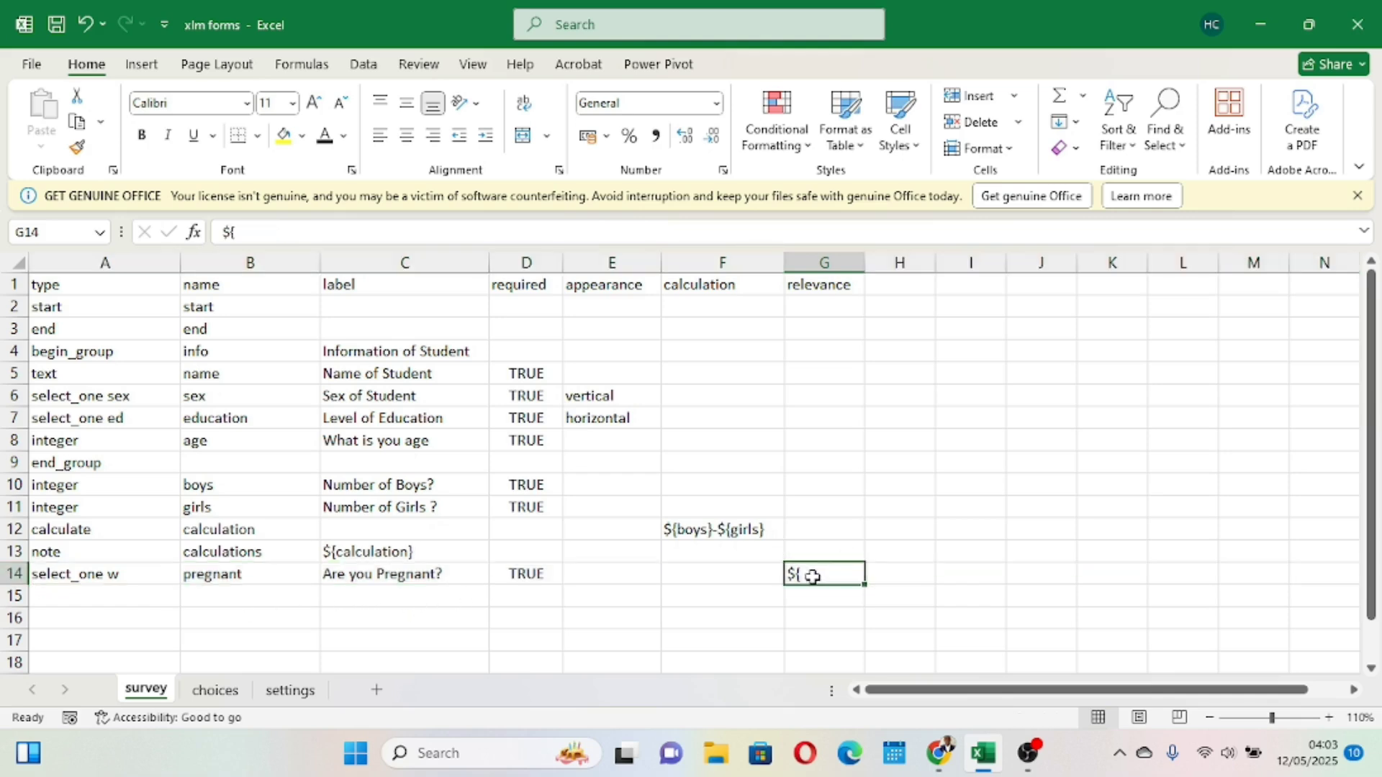
double_click(812, 576)
text(sex}=)
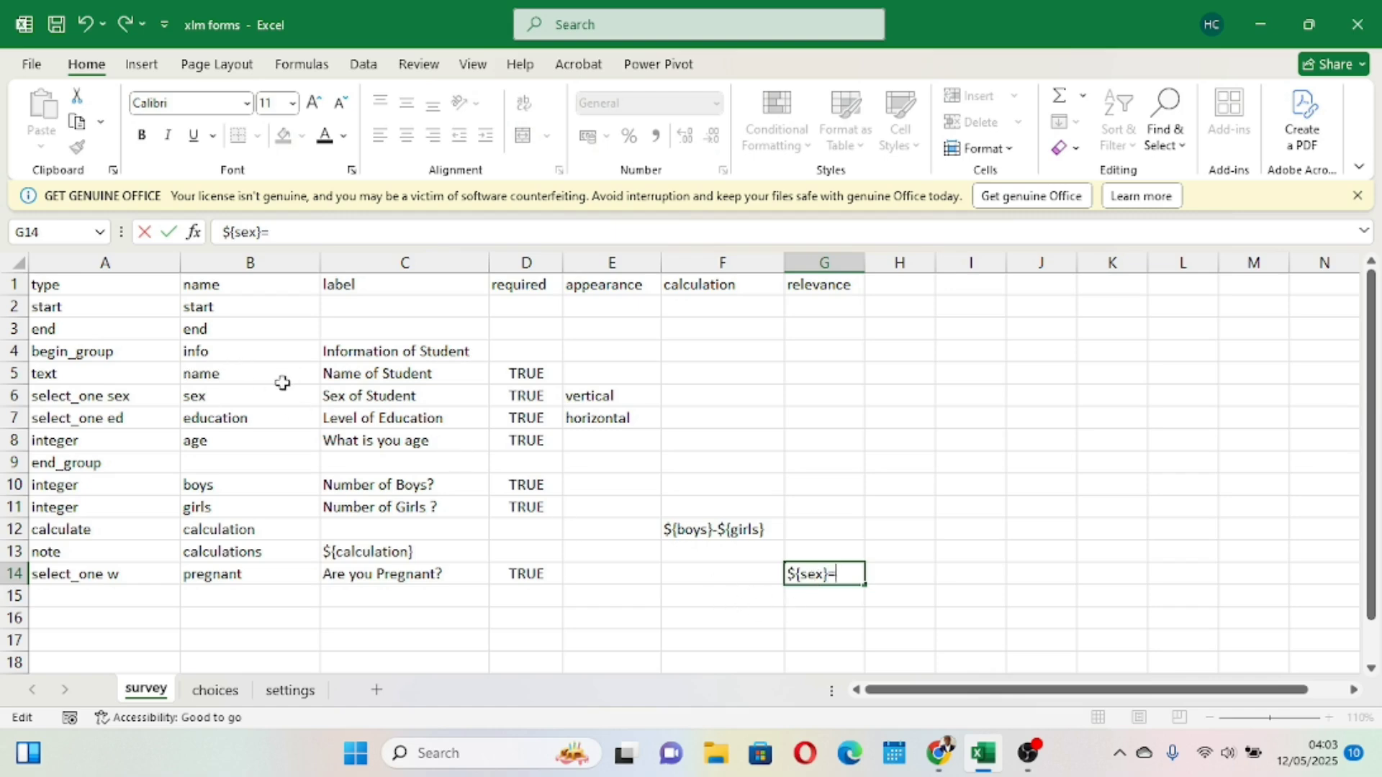
- Look up the name code of the Female choice on the choices sheet, switching between choices and survey sheets
click(205, 692)
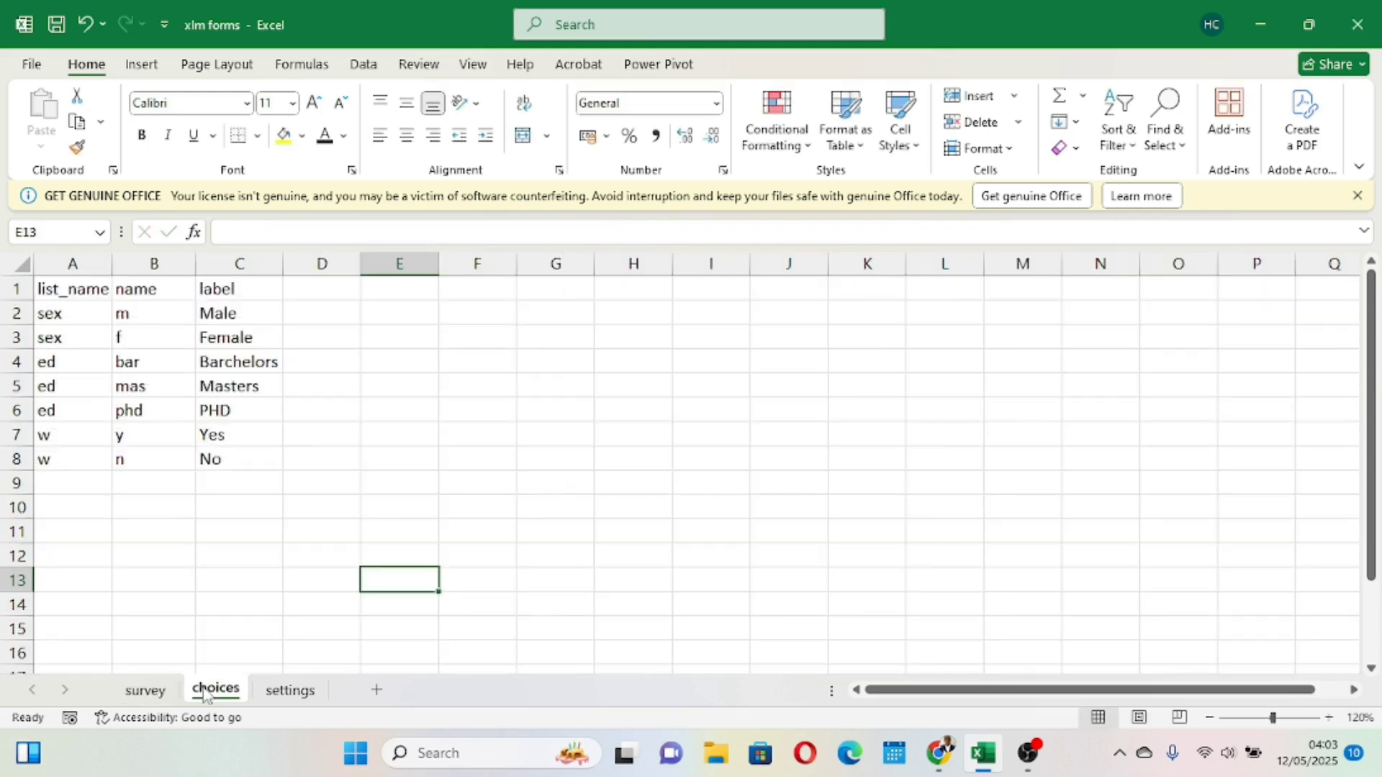
click(19, 337)
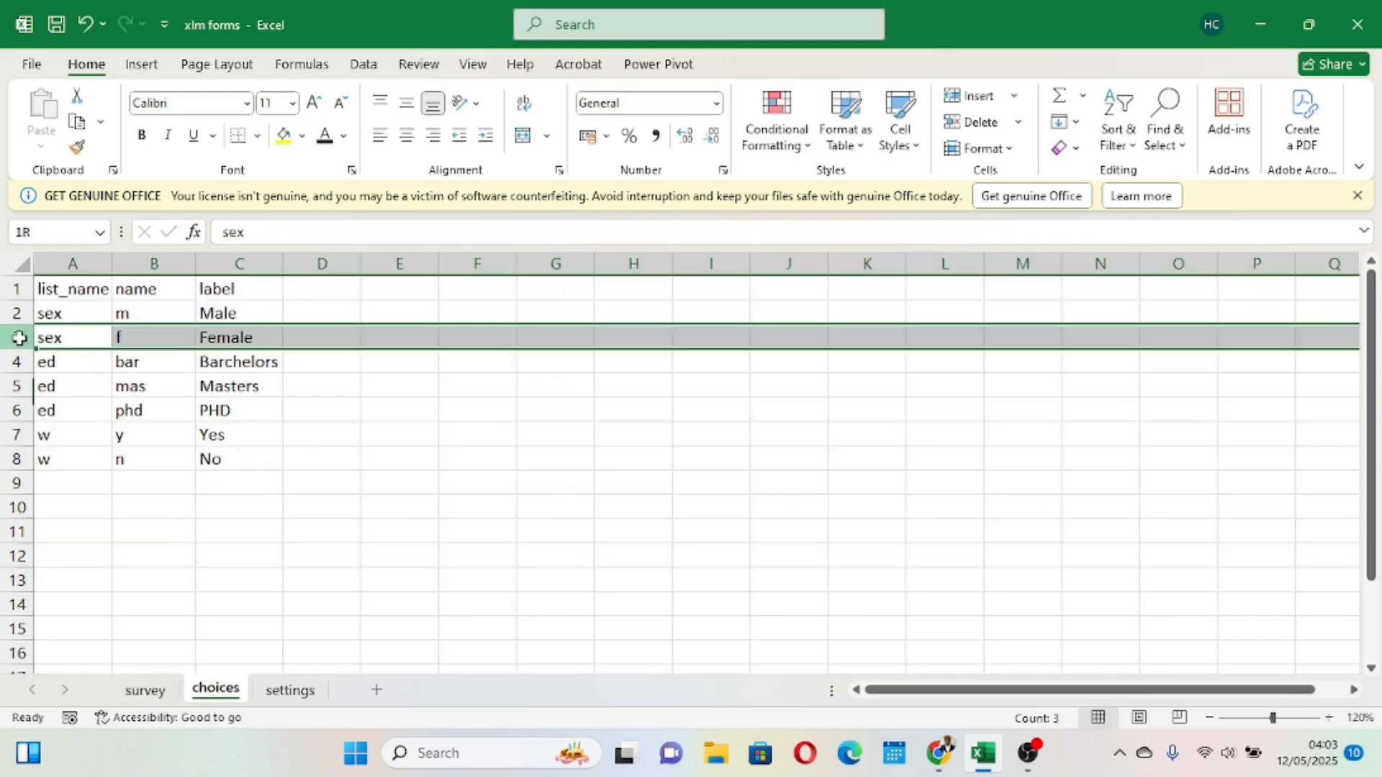
click(144, 691)
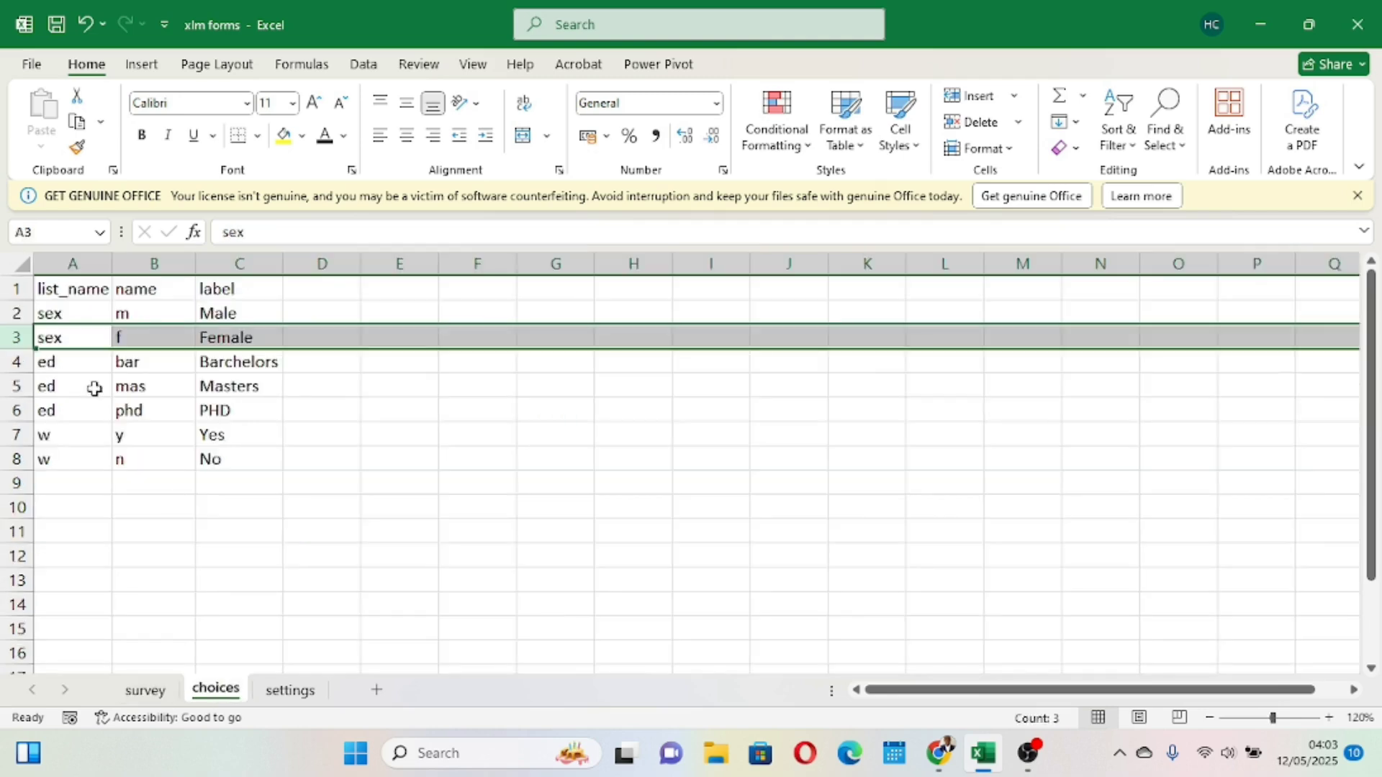
click(65, 337)
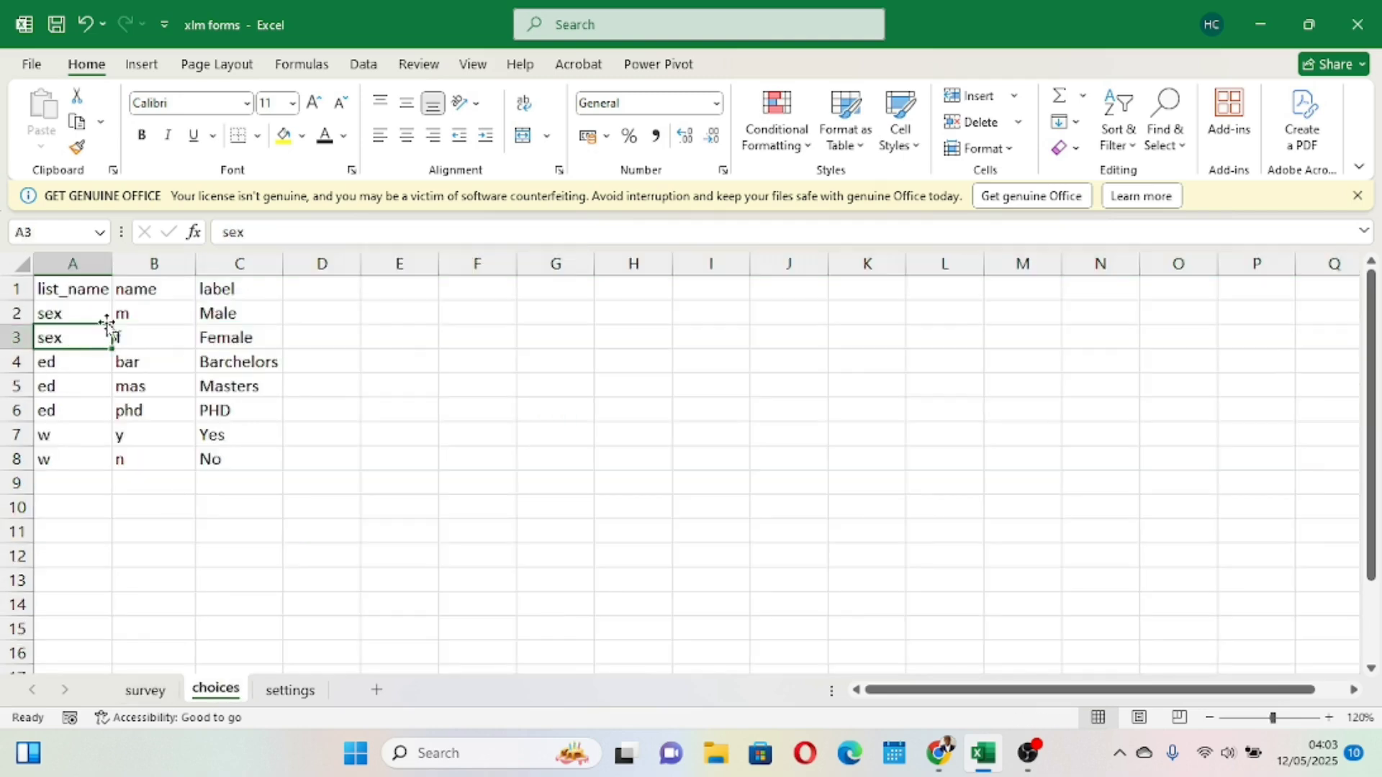
click(128, 314)
click(150, 340)
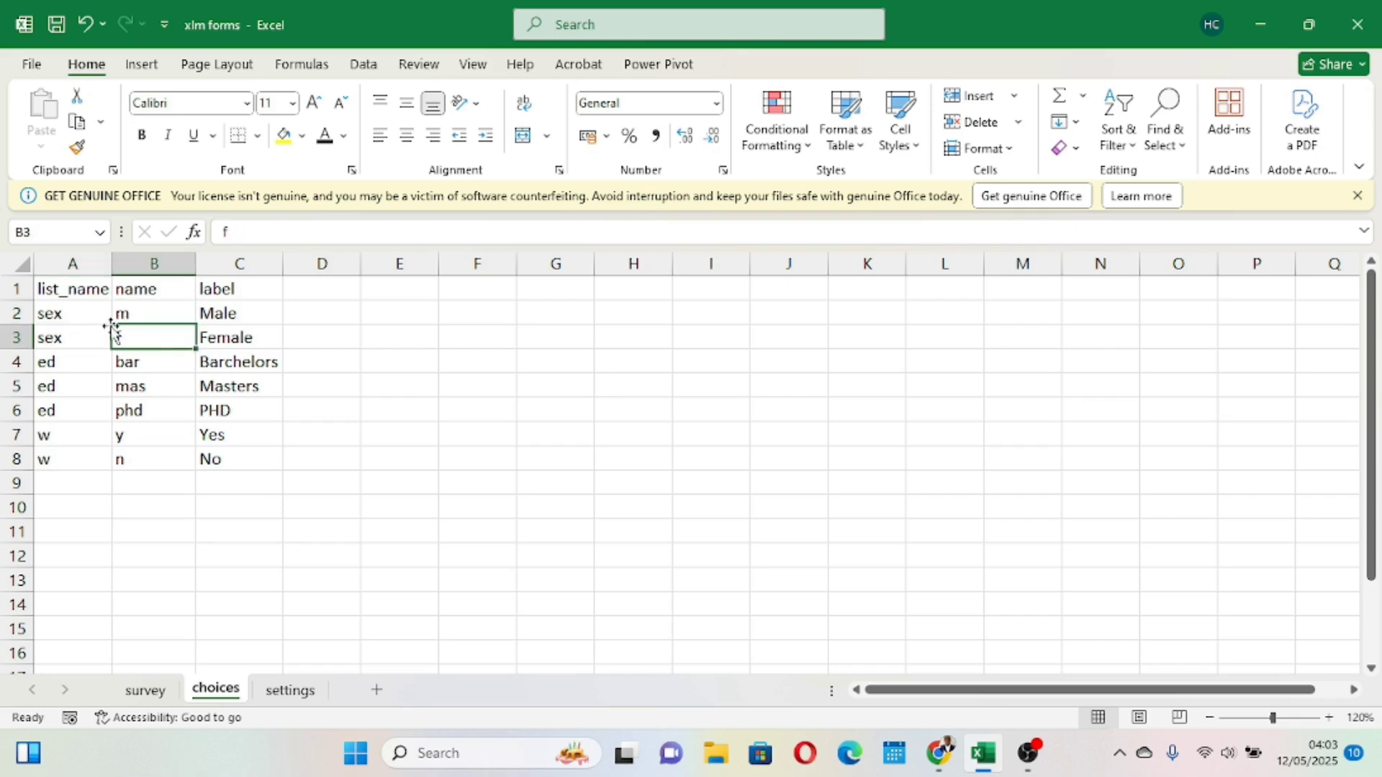
click(82, 311)
click(72, 337)
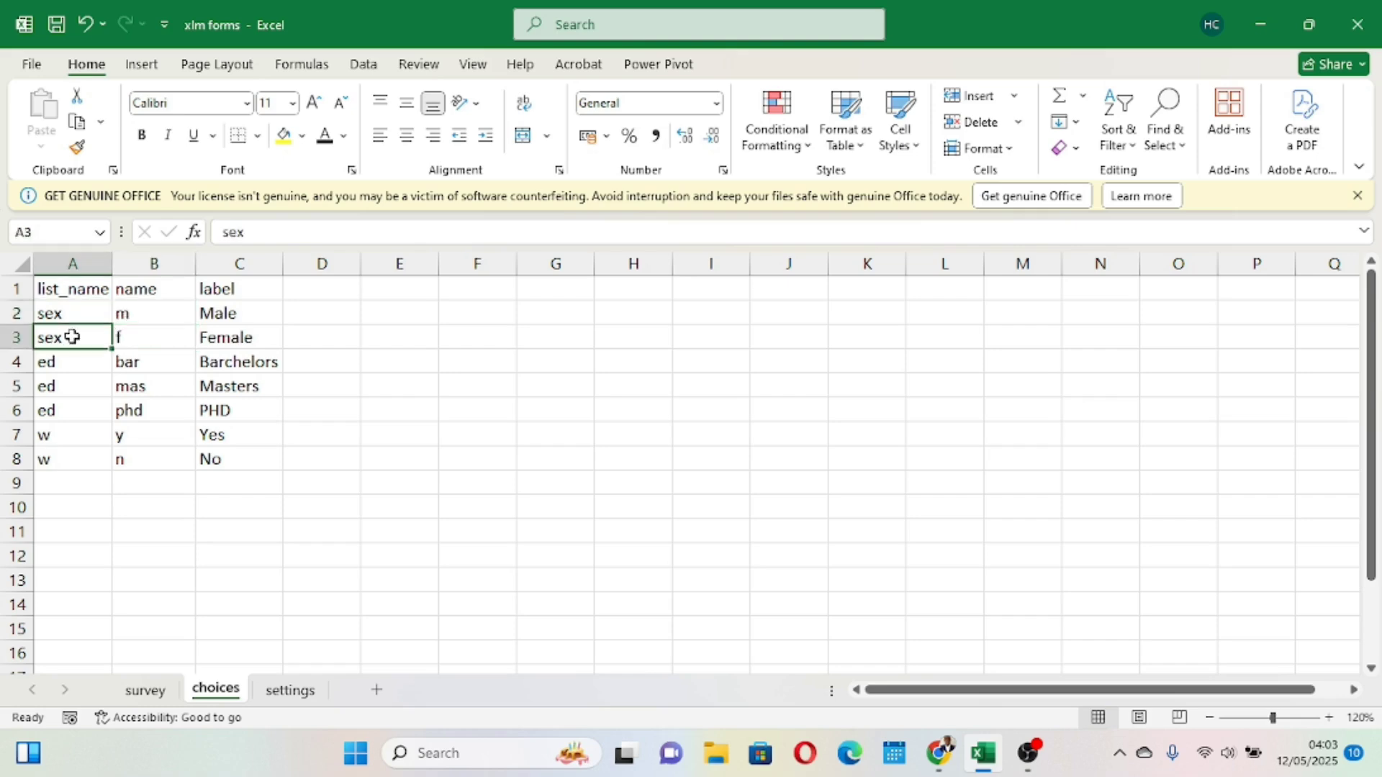
click(145, 693)
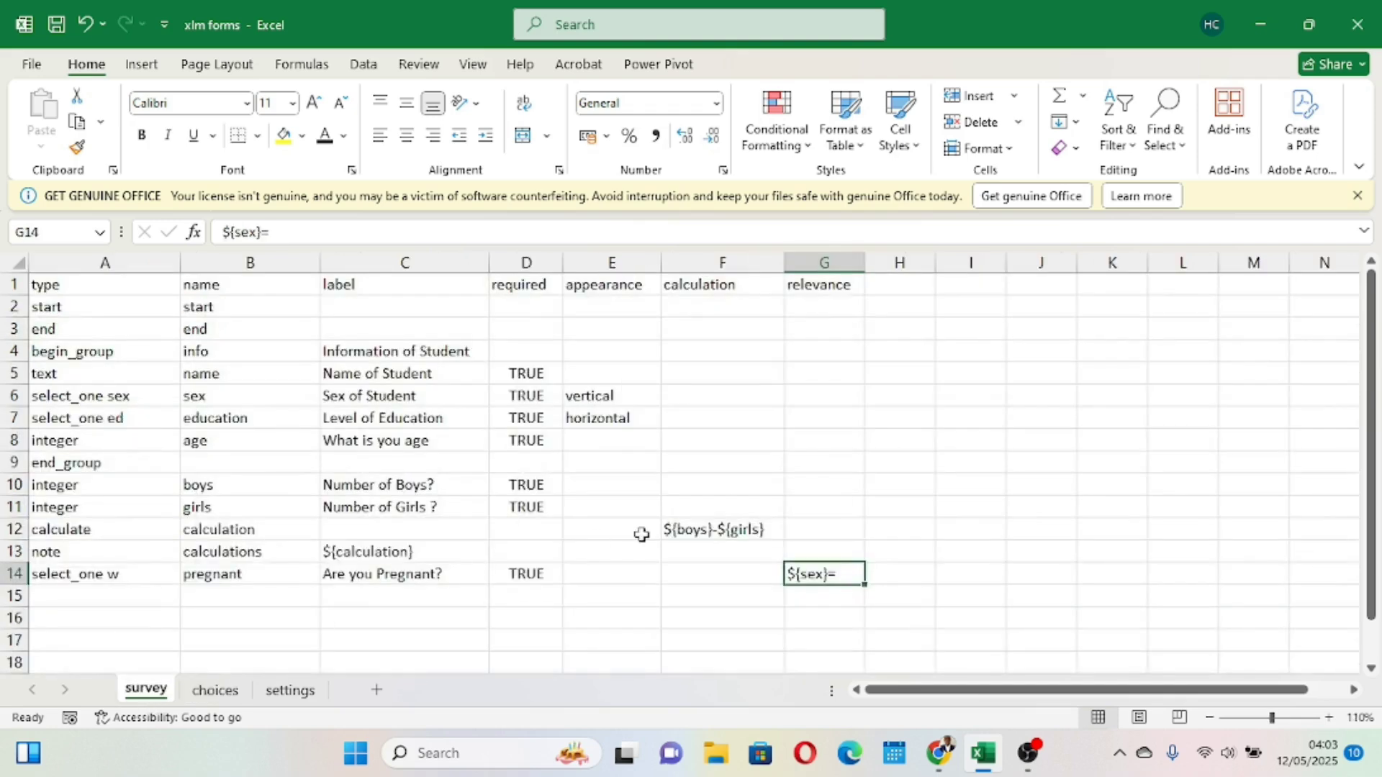
click(13, 574)
click(801, 569)
click(208, 691)
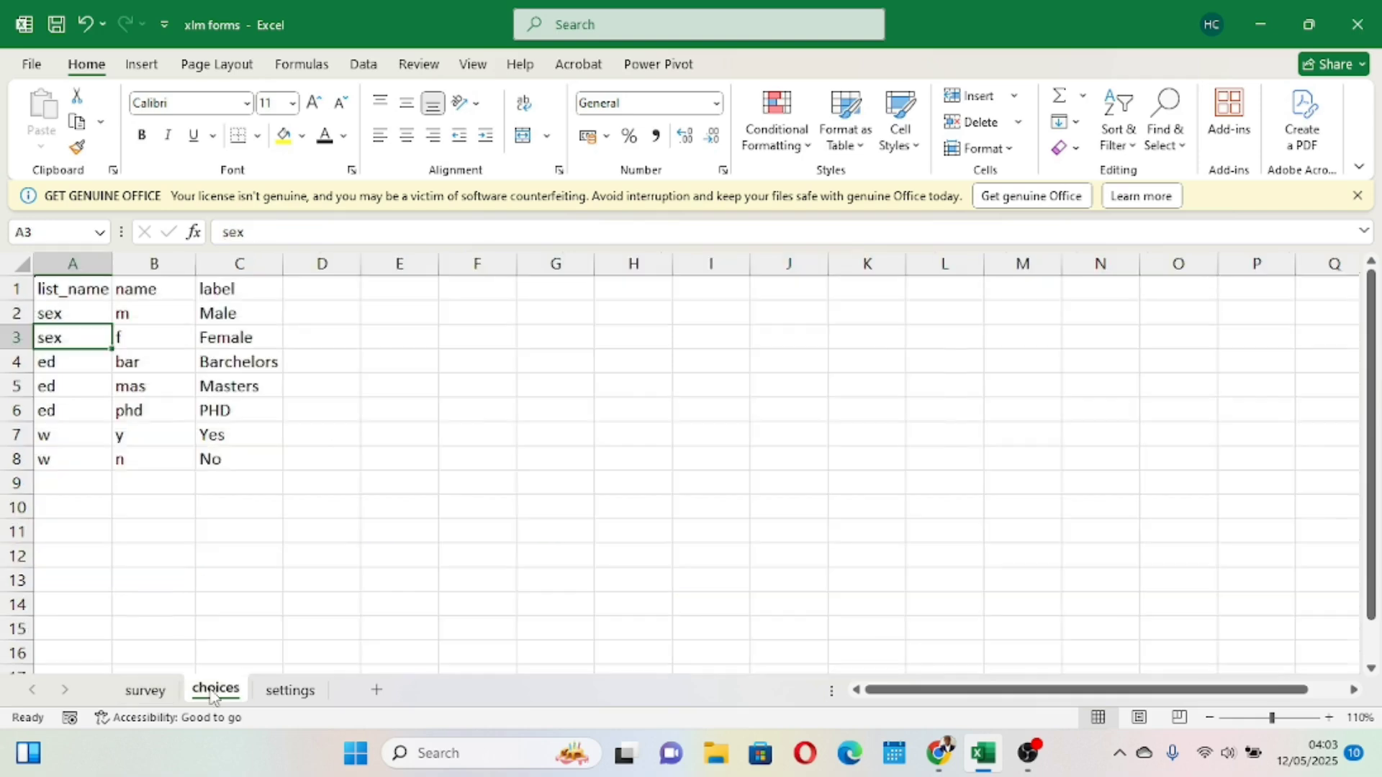
click(171, 341)
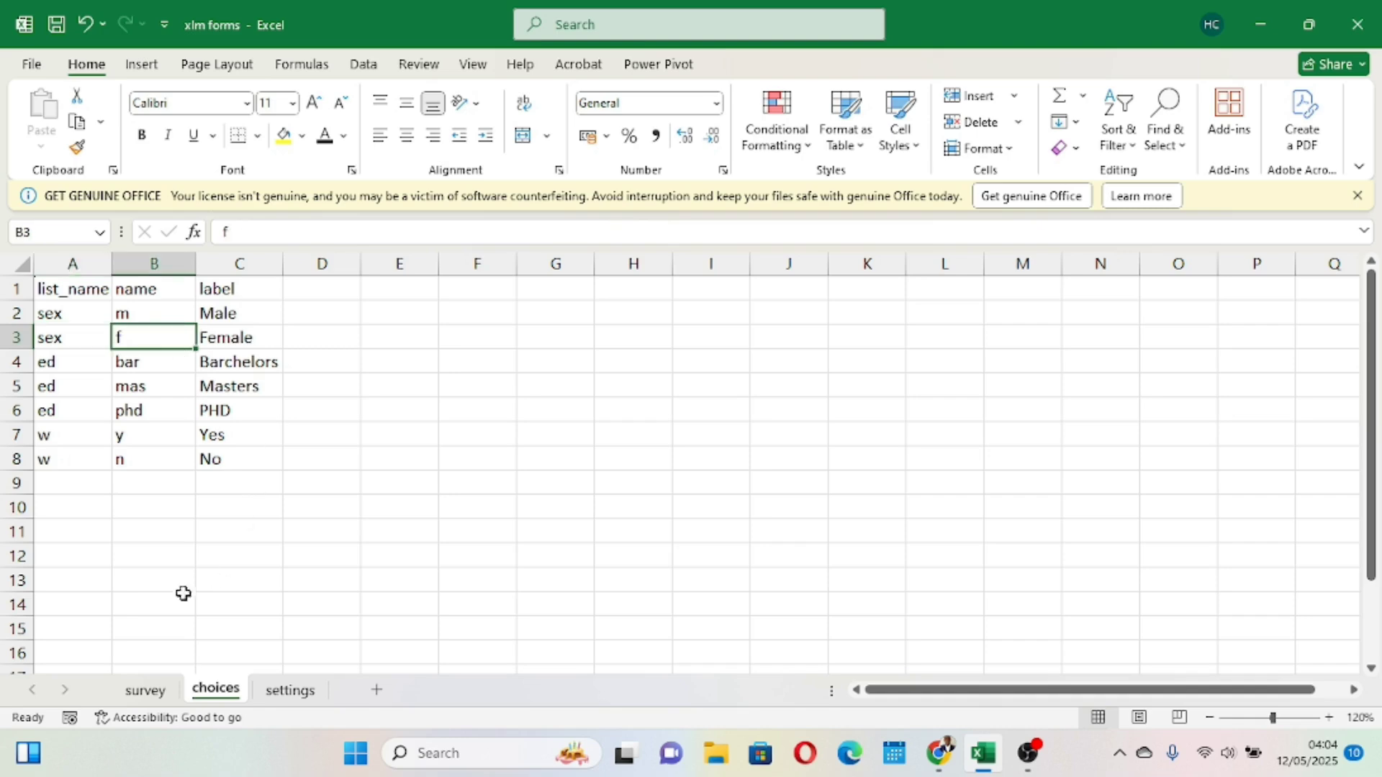
click(154, 696)
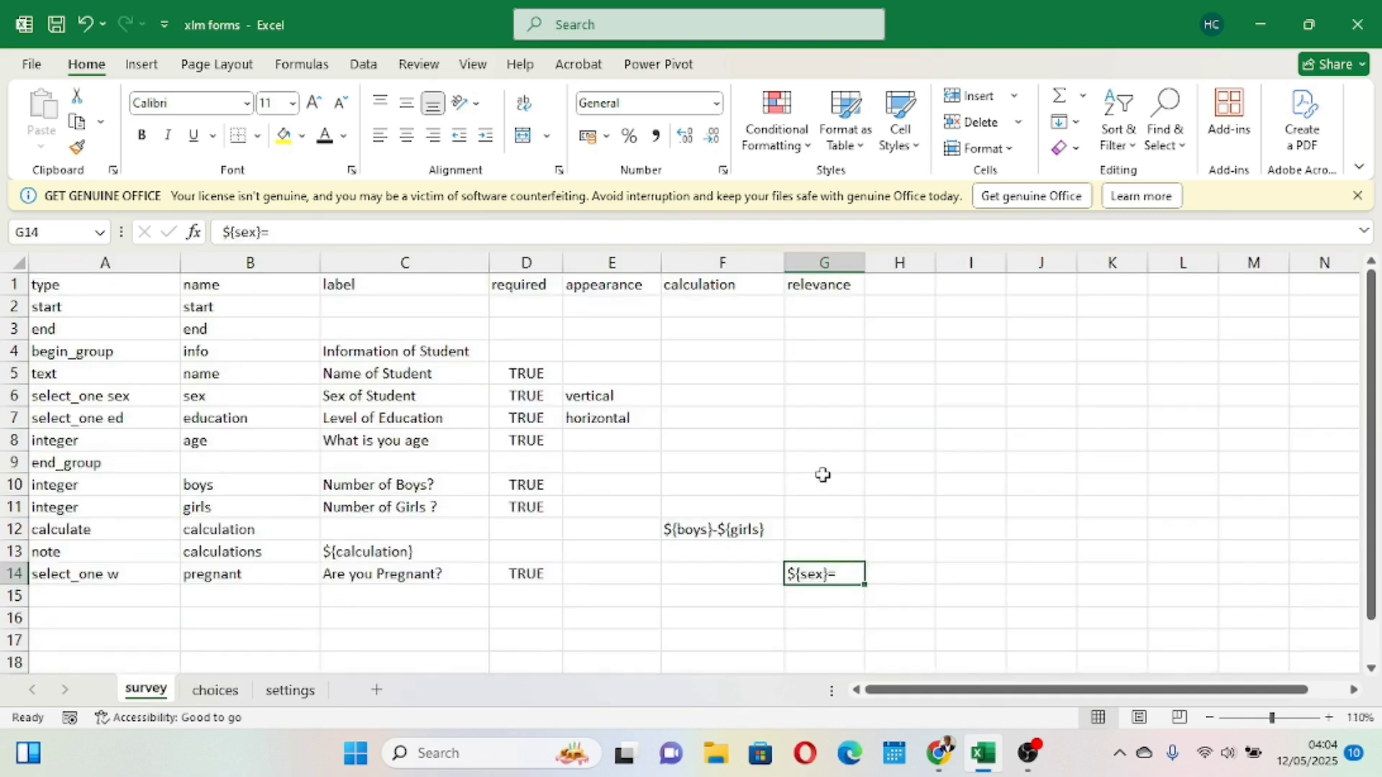
- Complete the pregnant question's relevance as ${sex}="f"
double_click(847, 572)
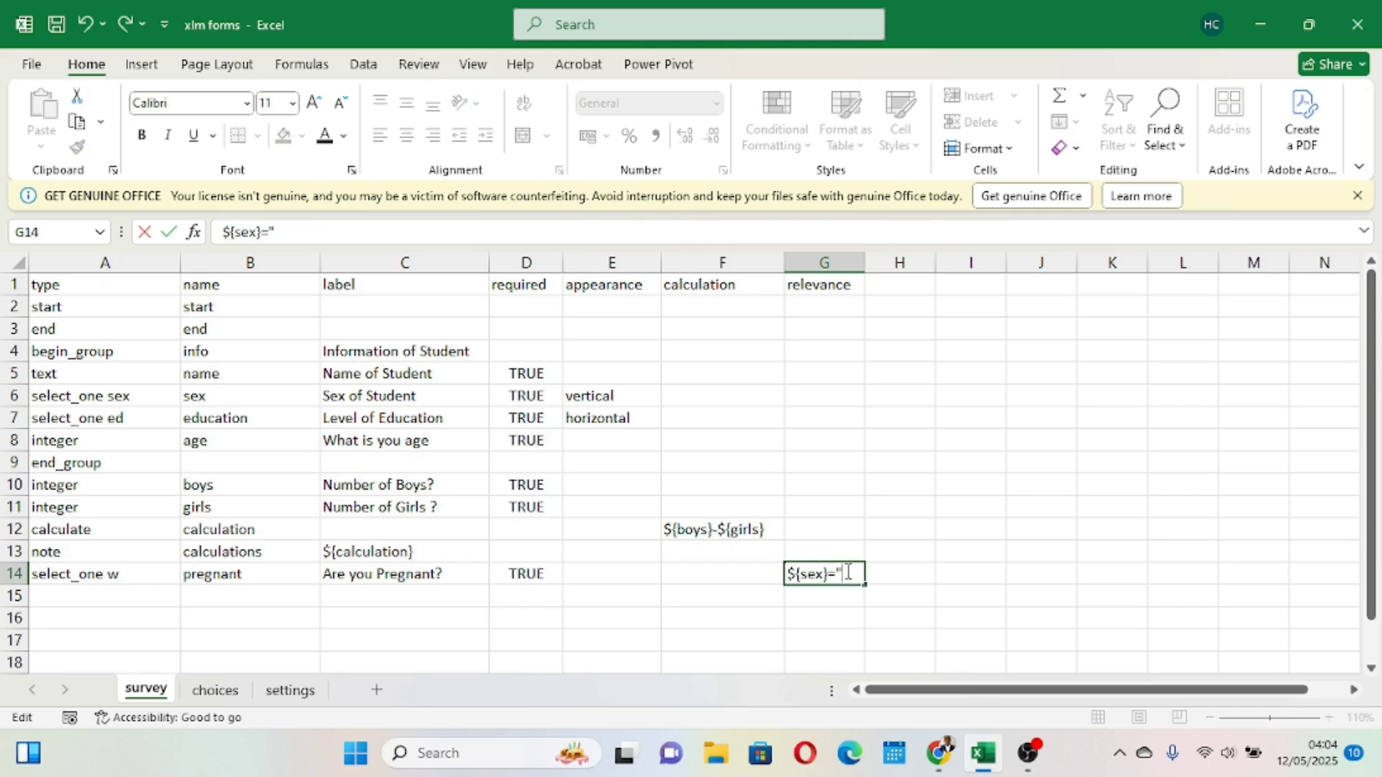
text("f")
click(949, 569)
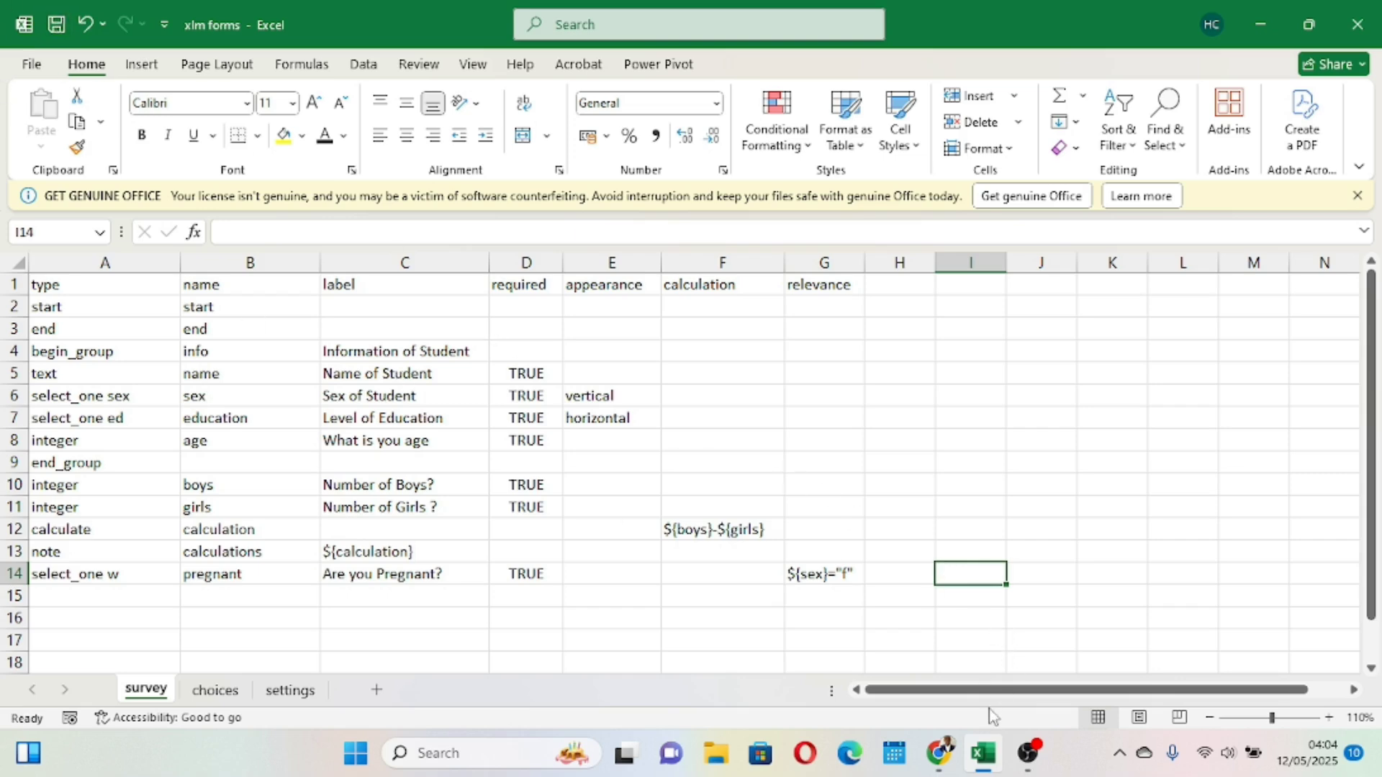
- Upload the updated xlm forms.xlsx to XLSForm Online, submit it for conversion and open the preview in the browser
click(939, 752)
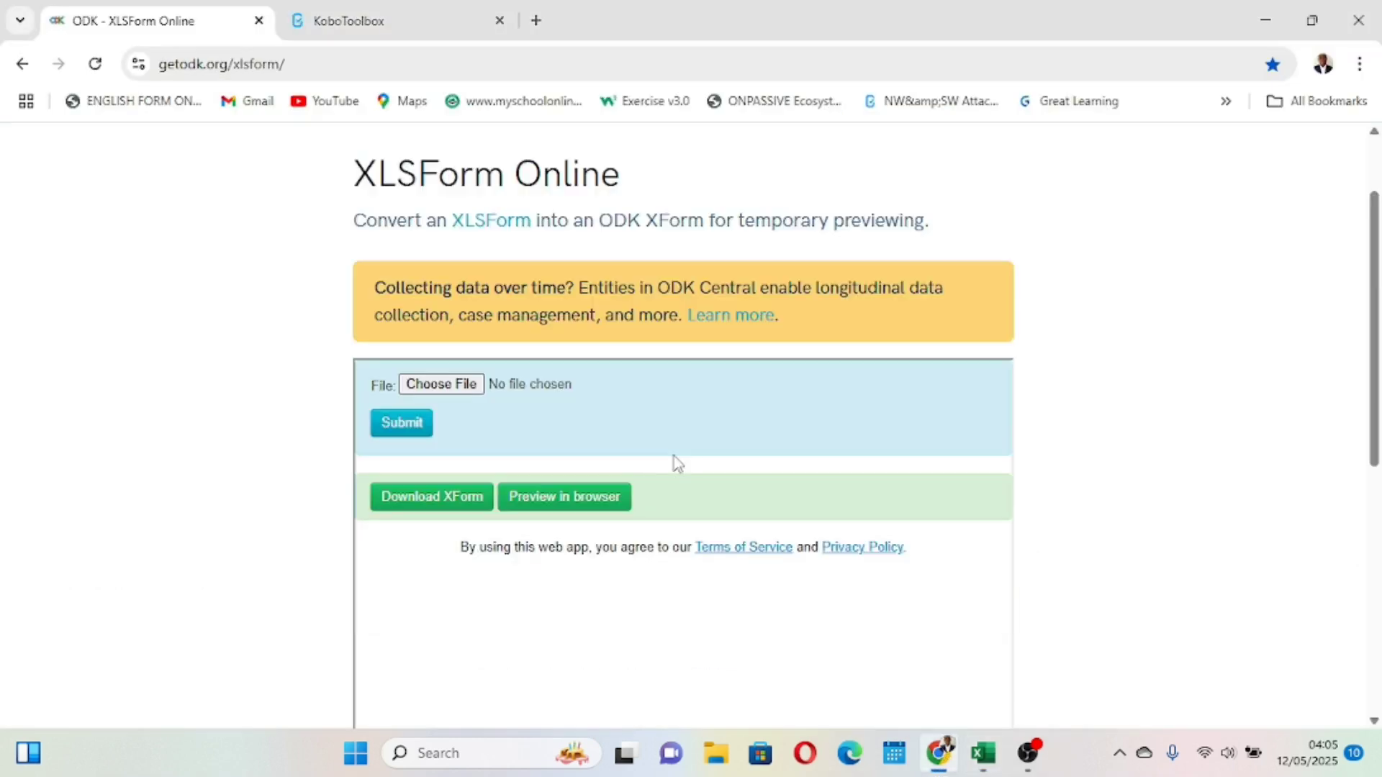
click(462, 387)
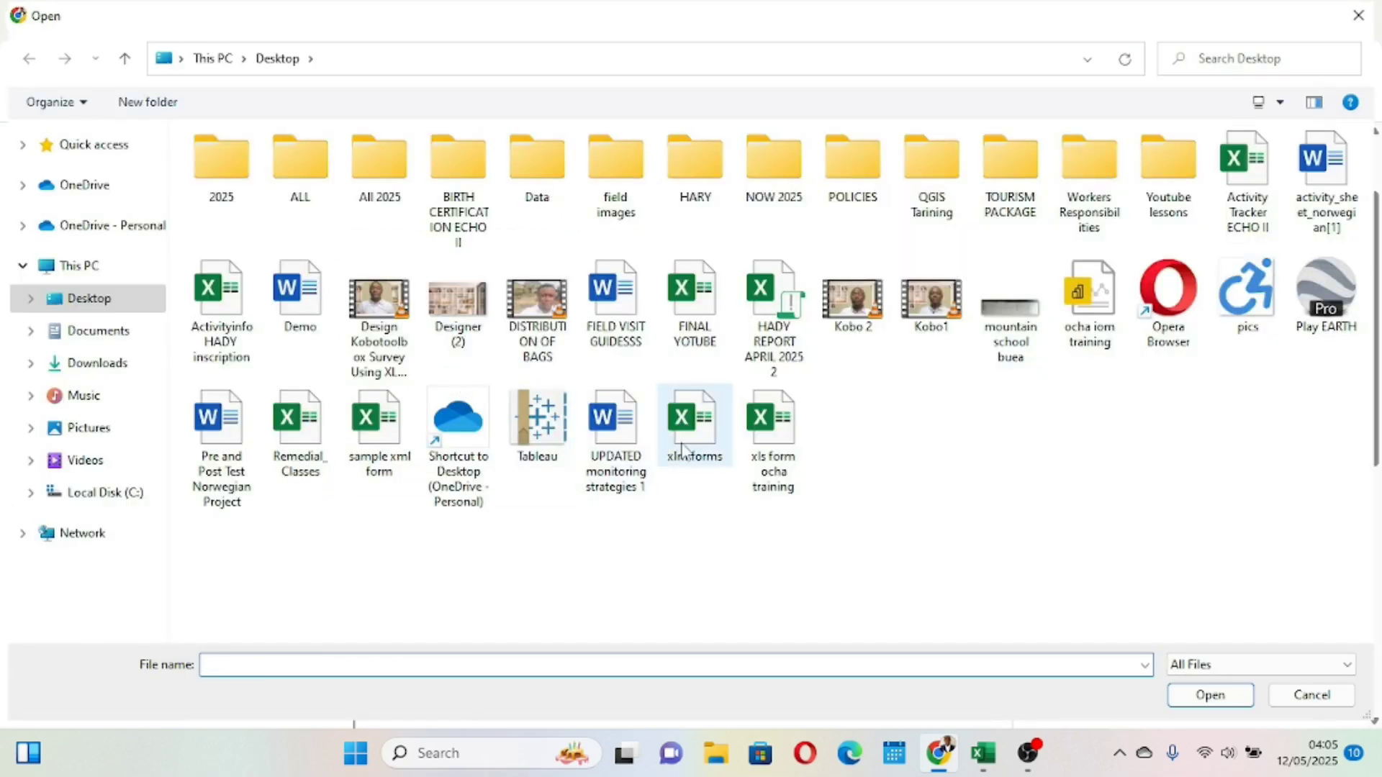
click(682, 450)
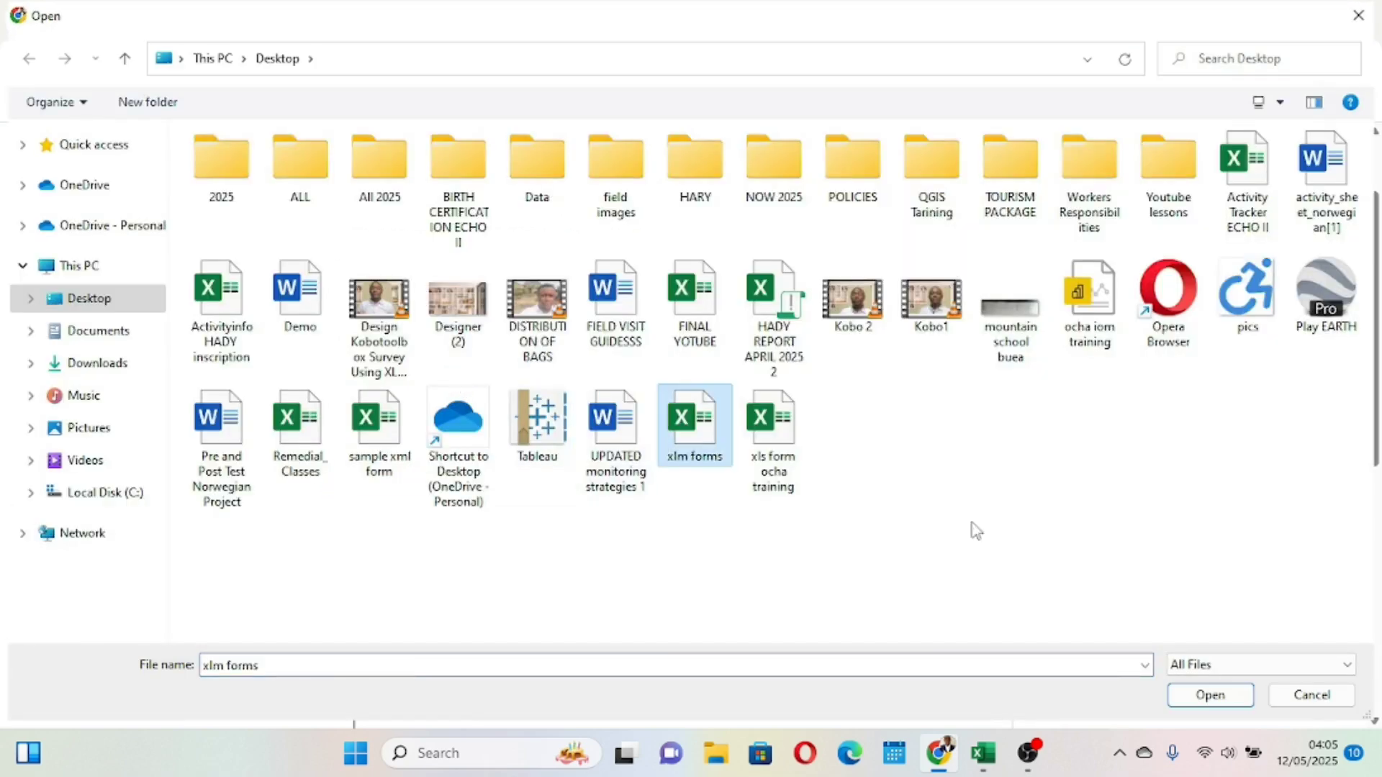
click(1210, 696)
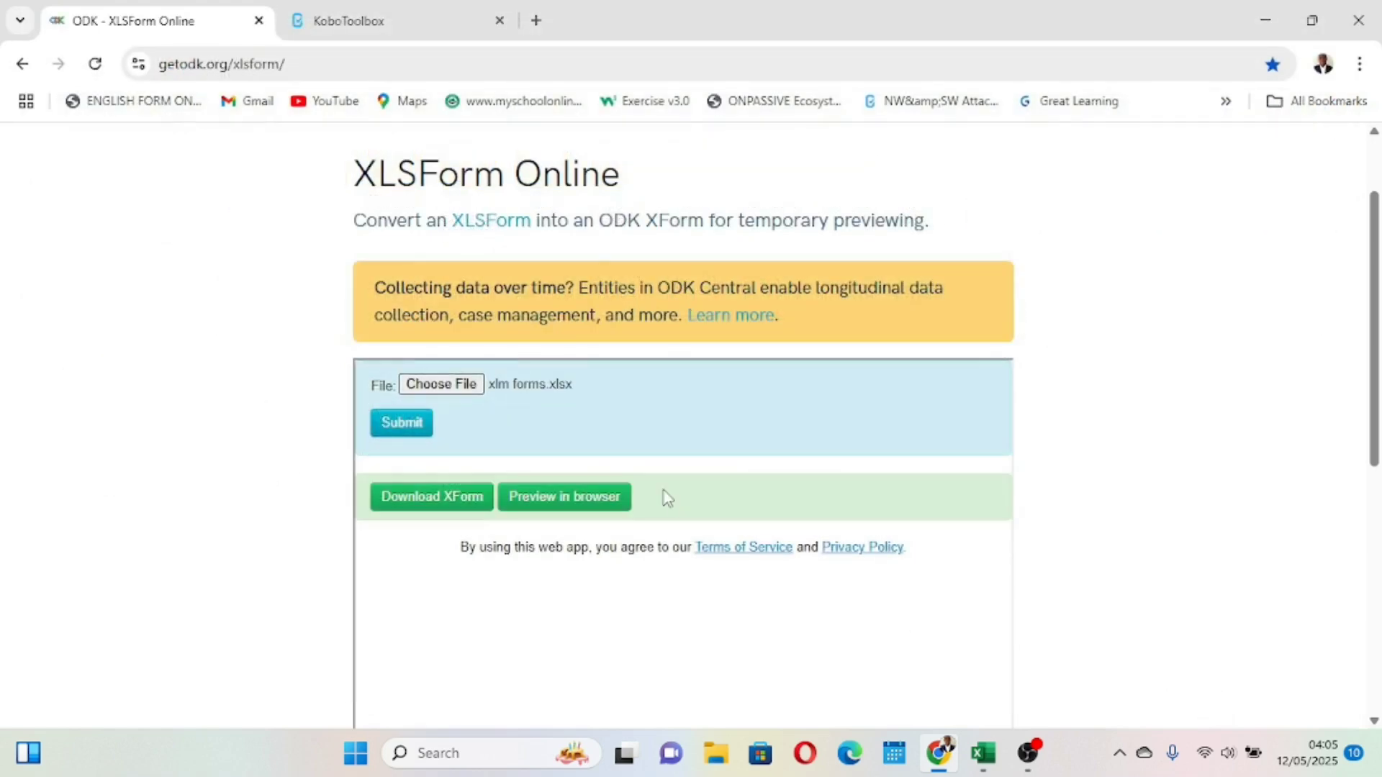
click(394, 431)
click(565, 507)
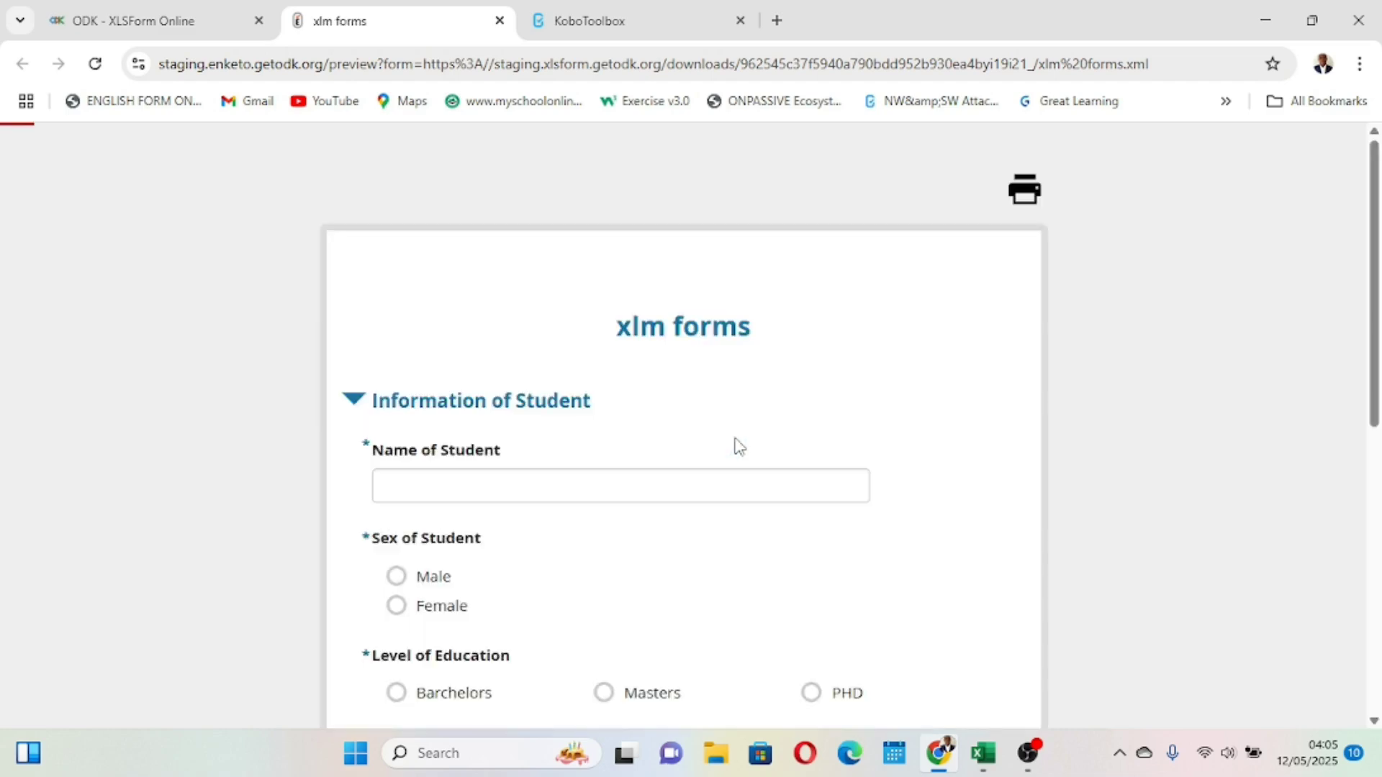
- Test the preview by toggling Sex of Student to Female and checking whether Are you Pregnant? shows up
scroll(739, 447, down, 8)
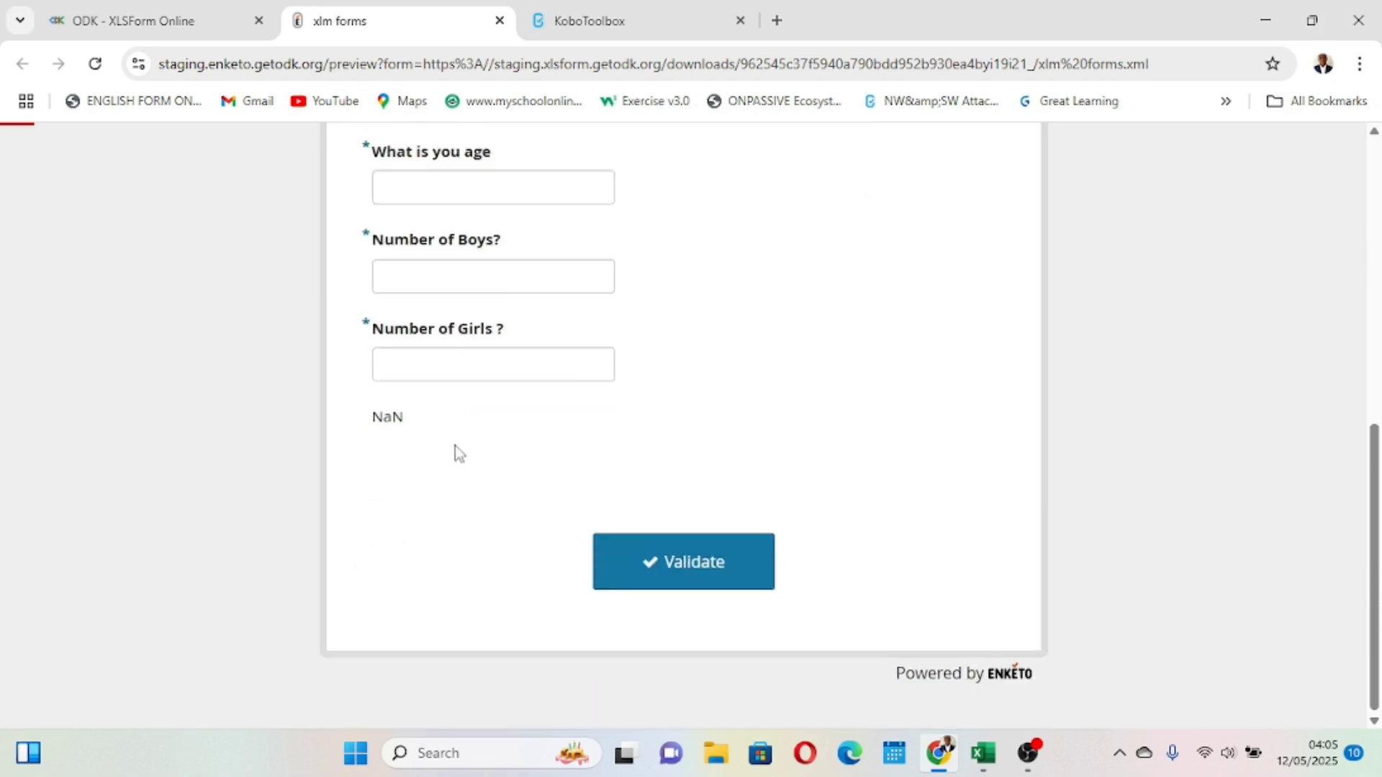
scroll(464, 466, up, 5)
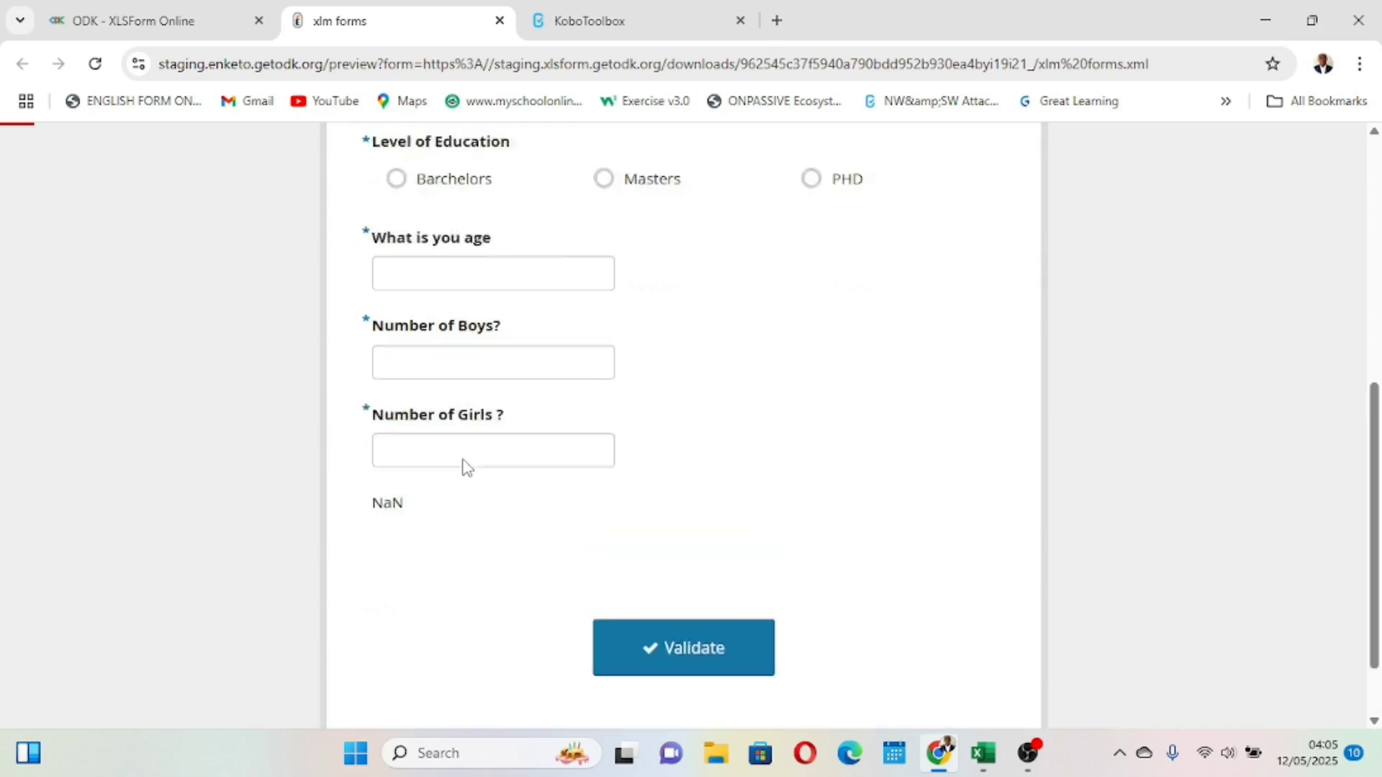
click(395, 360)
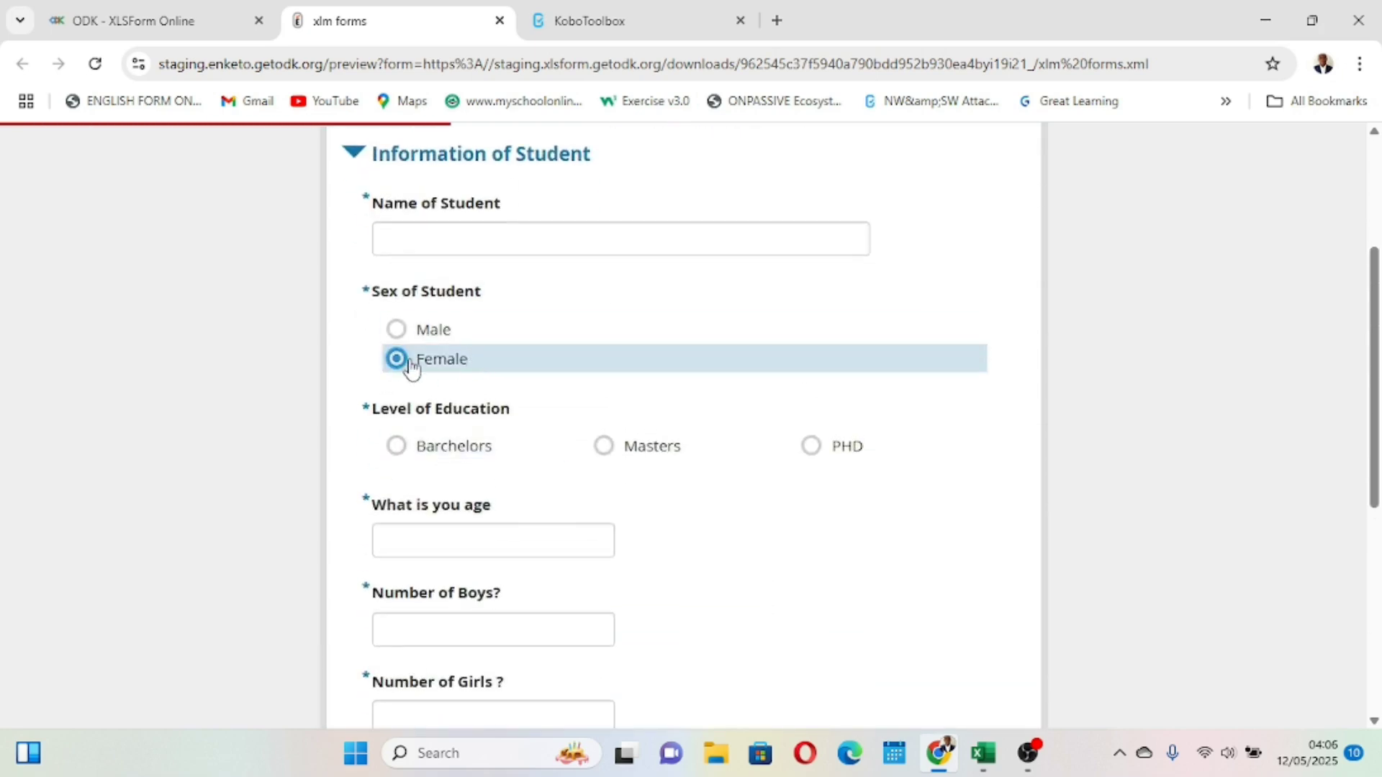
scroll(410, 367, down, 4)
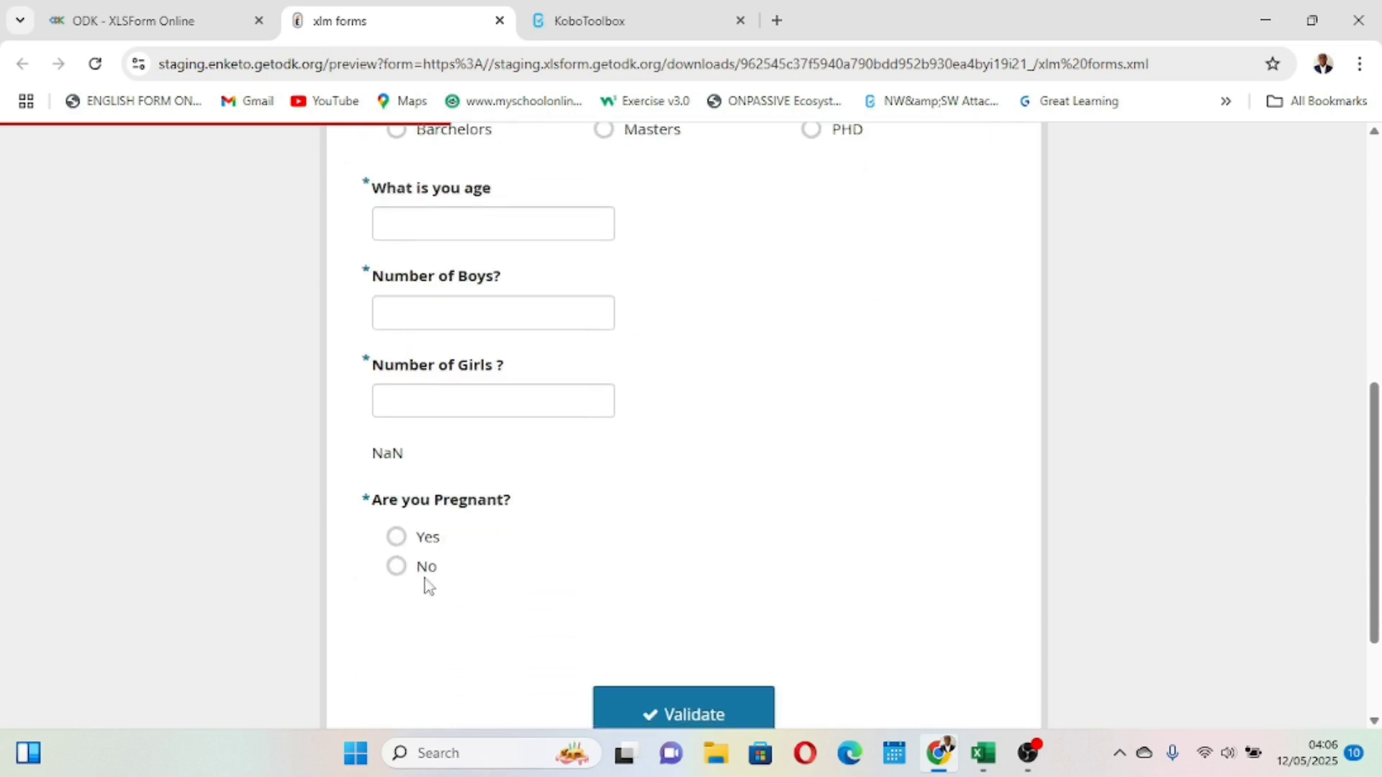
scroll(426, 583, up, 2)
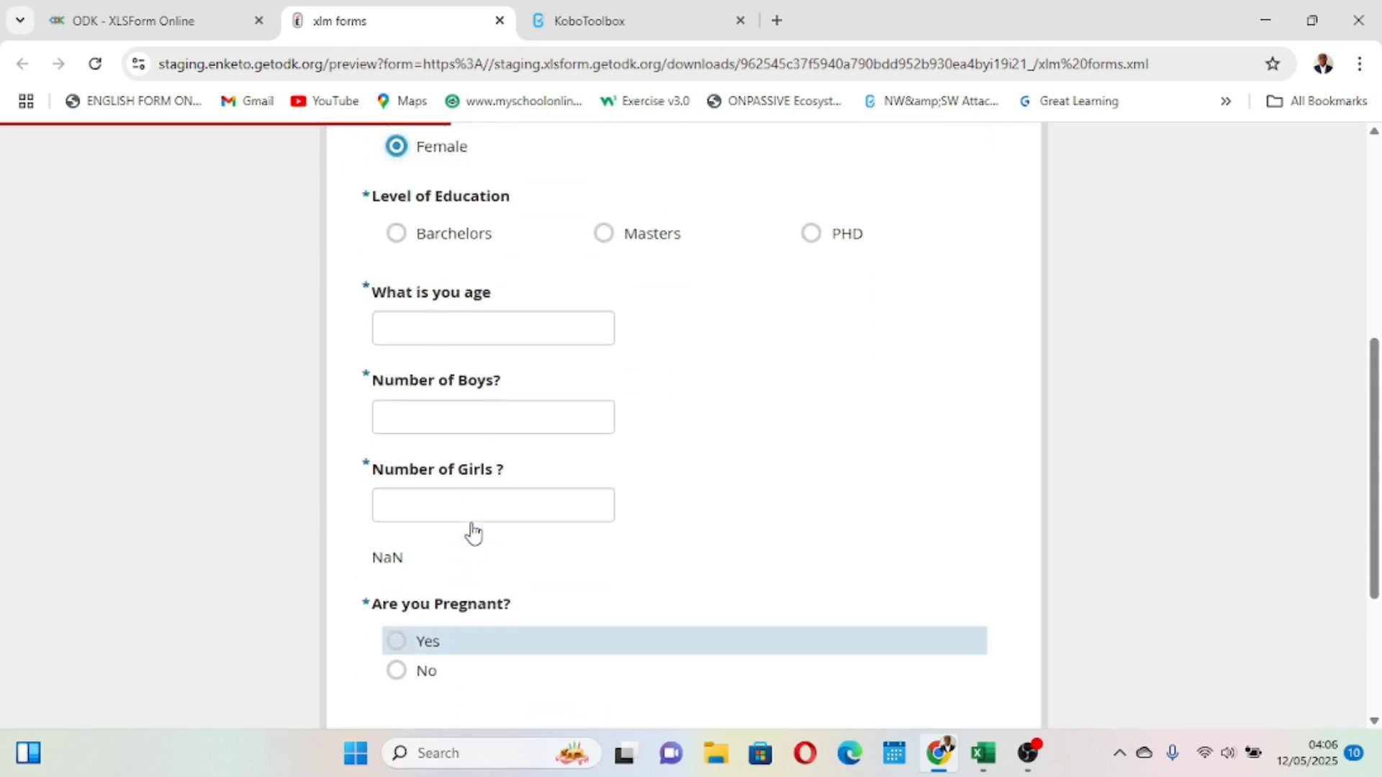
click(401, 164)
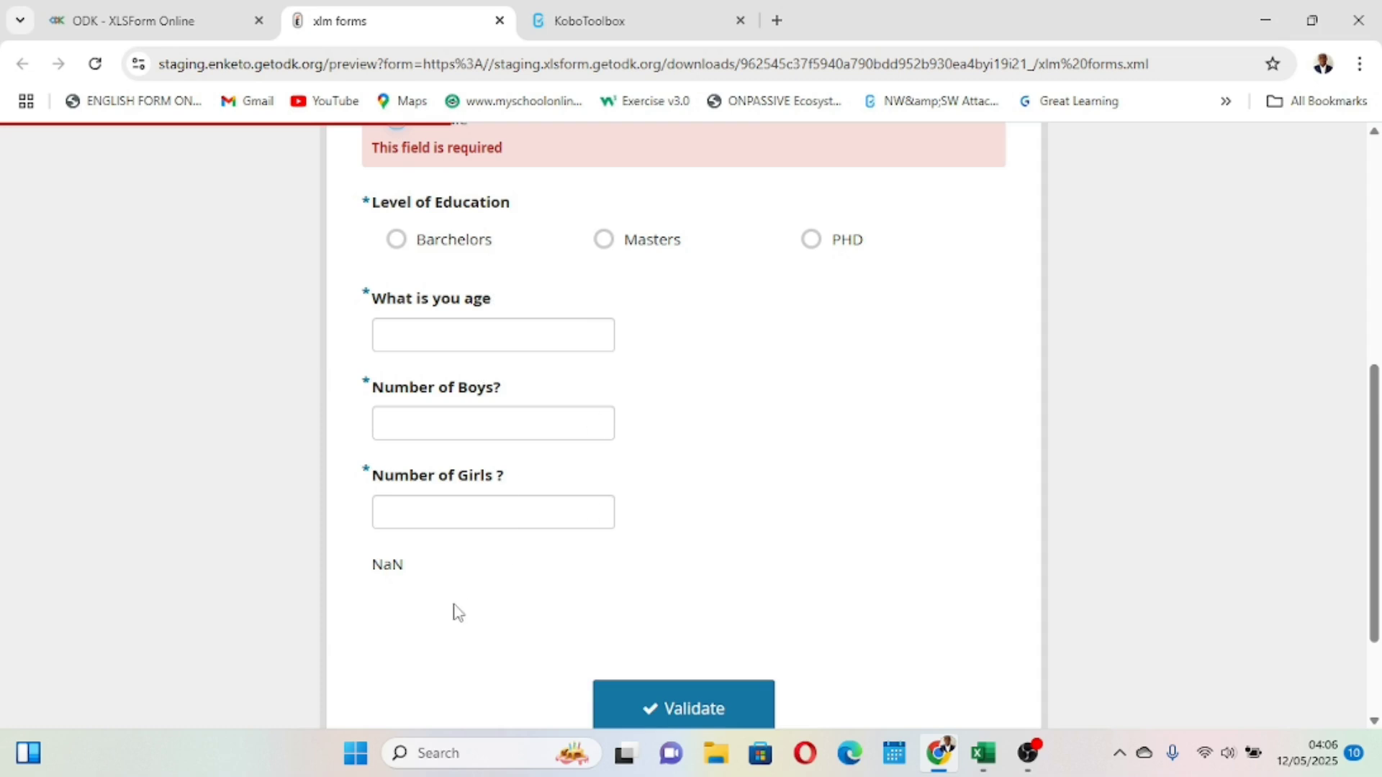
scroll(426, 238, up, 1)
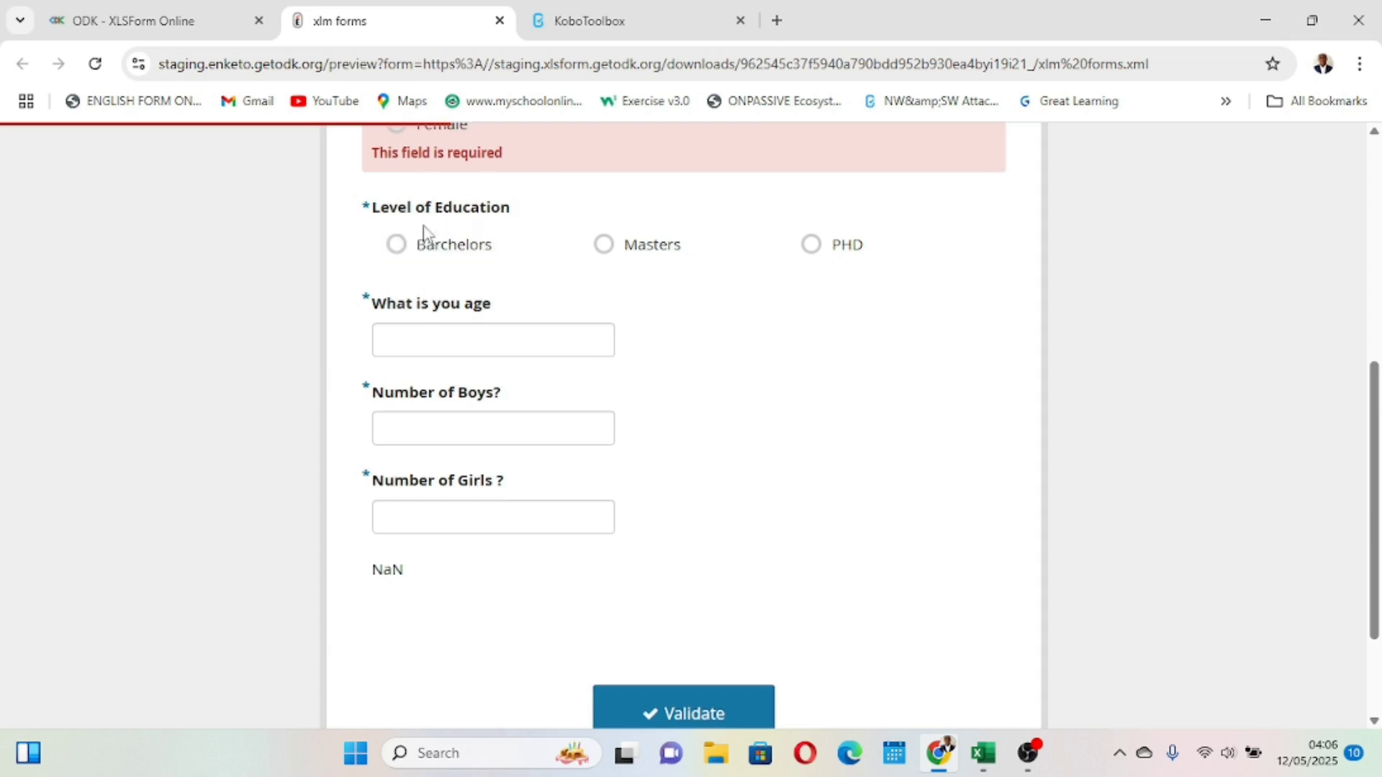
scroll(409, 174, up, 1)
click(401, 180)
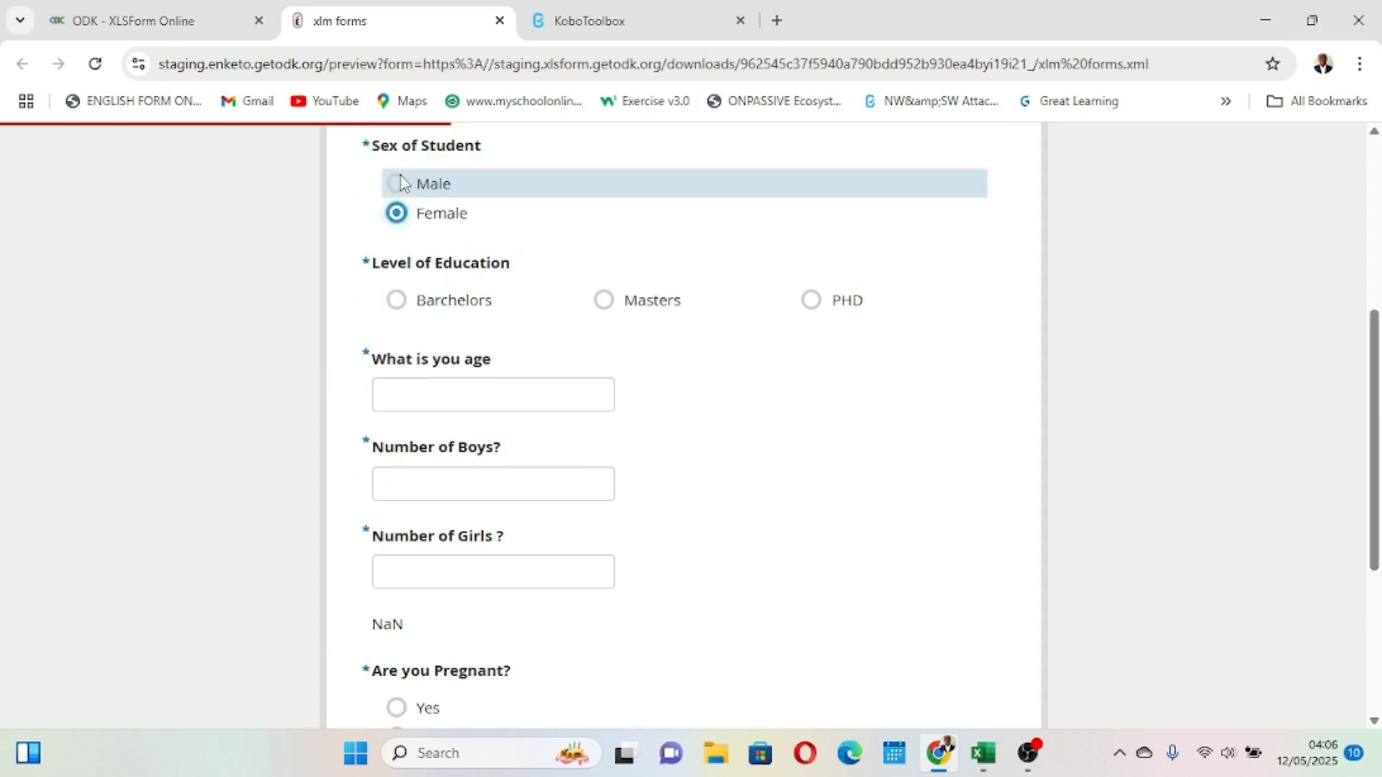
scroll(401, 185, down, 3)
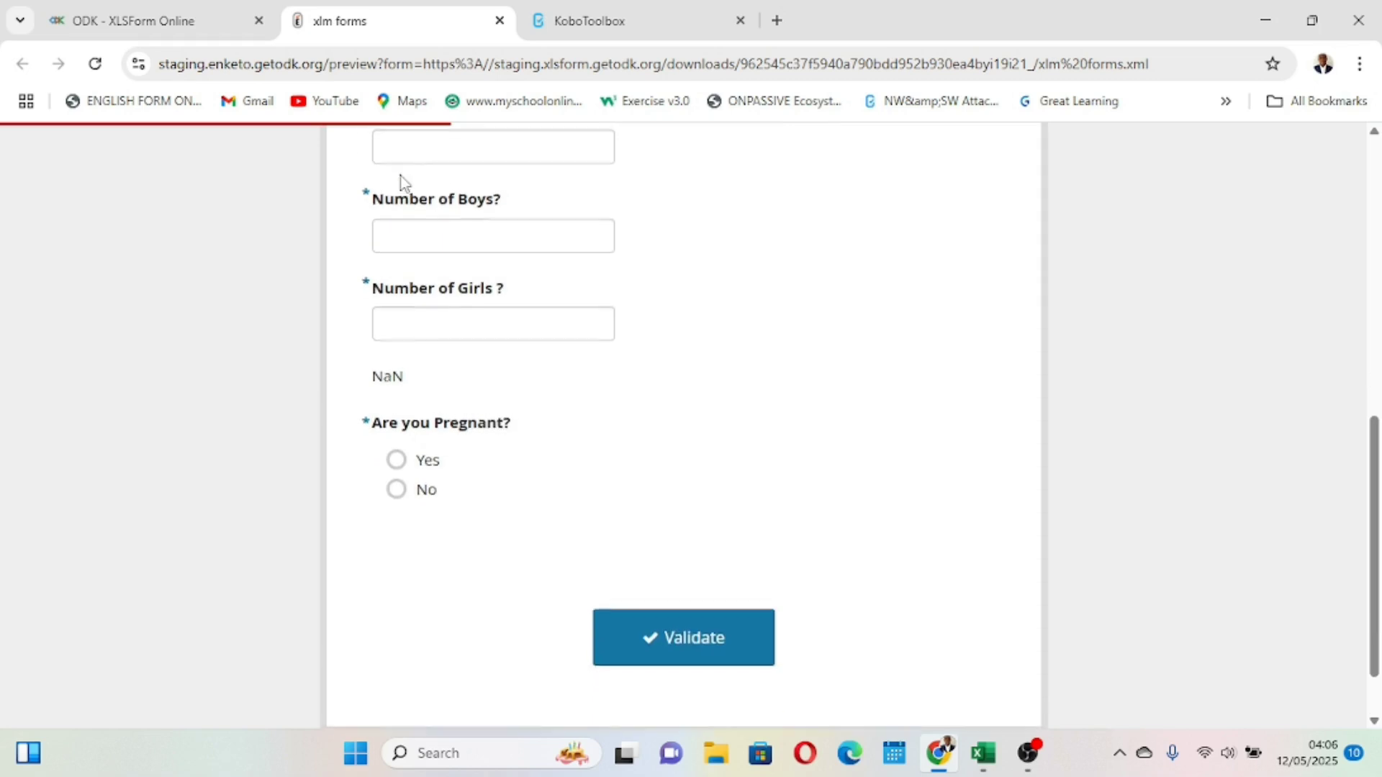
click(397, 457)
scroll(394, 453, up, 6)
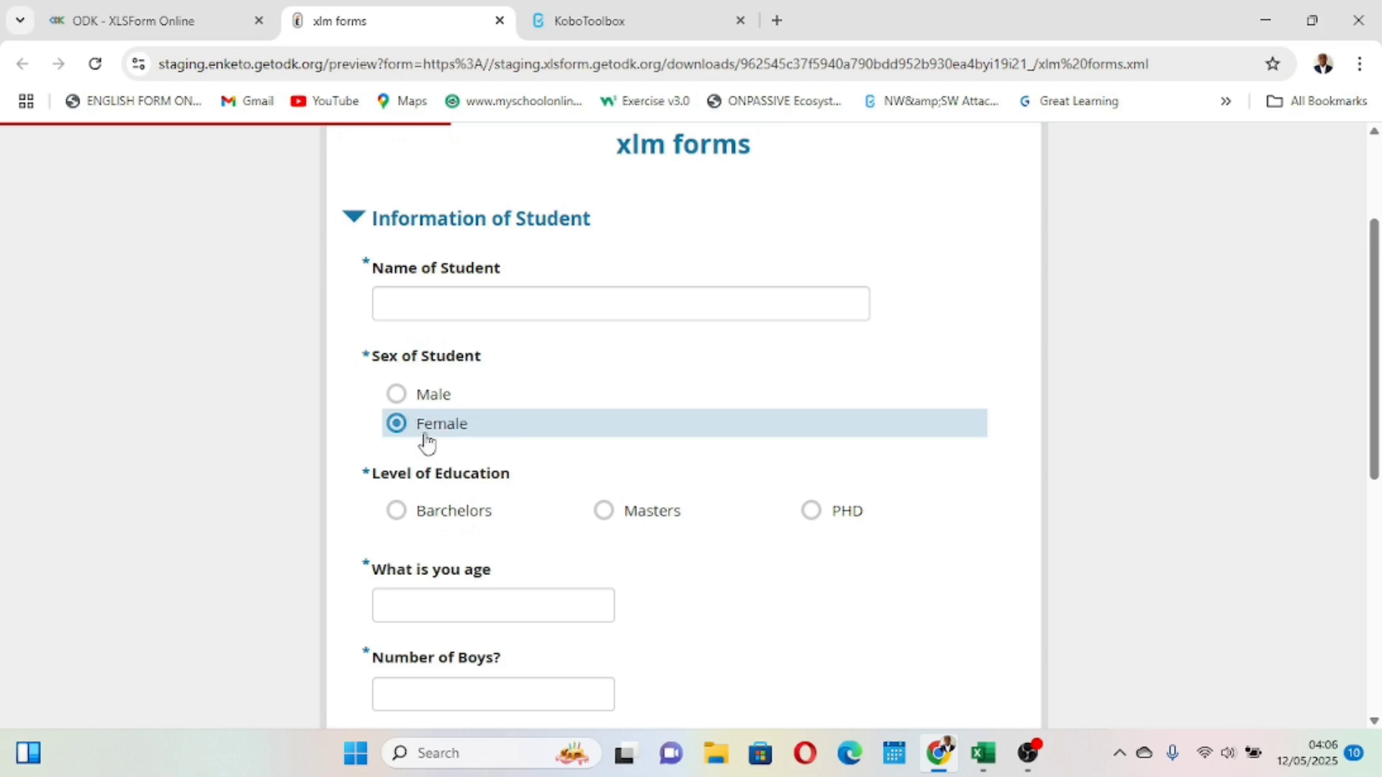
- Scroll the form preview to check for the Are you Pregnant? question below the girls count, then close the preview tab
scroll(550, 525, down, 1)
scroll(553, 526, down, 2)
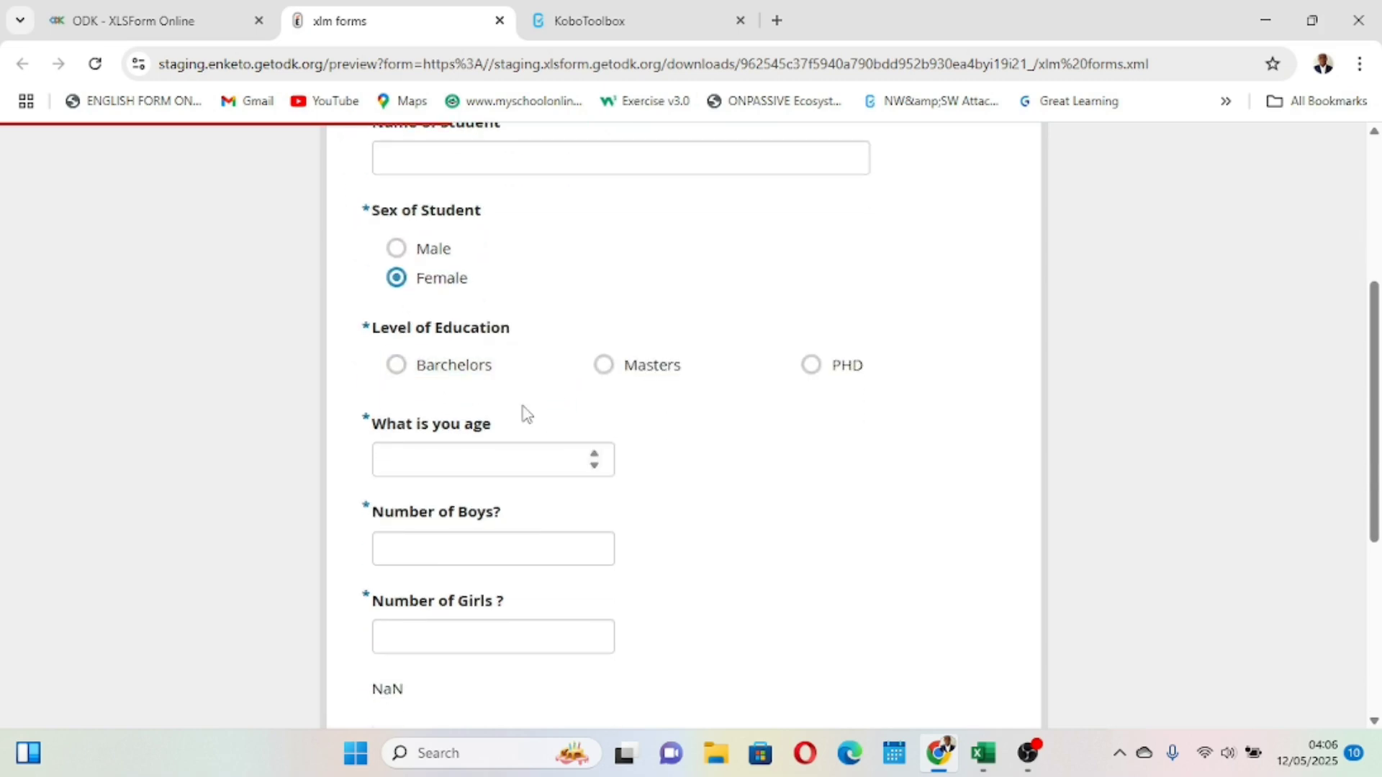
scroll(525, 410, down, 1)
scroll(525, 410, up, 1)
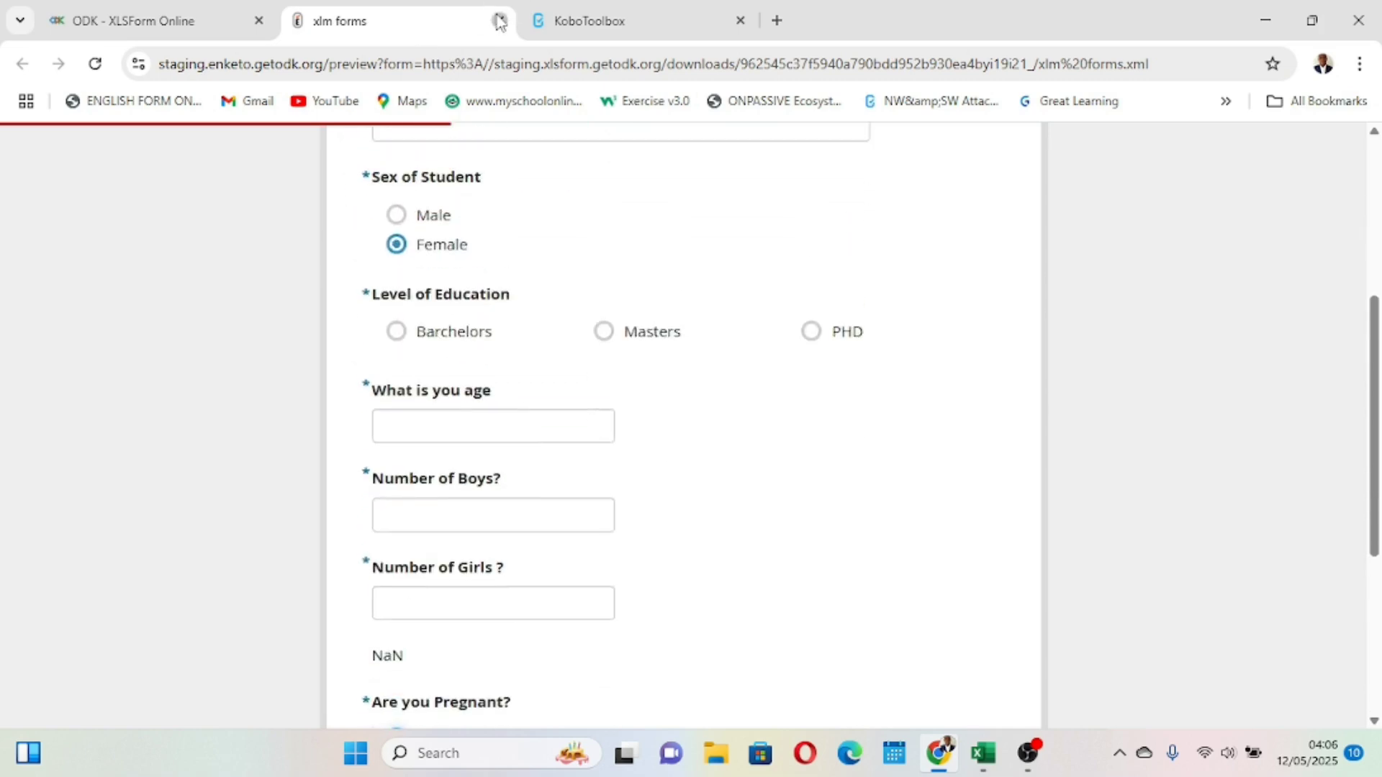
click(500, 21)
- Switch back to the xlm forms workbook and review the survey sheet's rows and relevance column
mouse_move(997, 764)
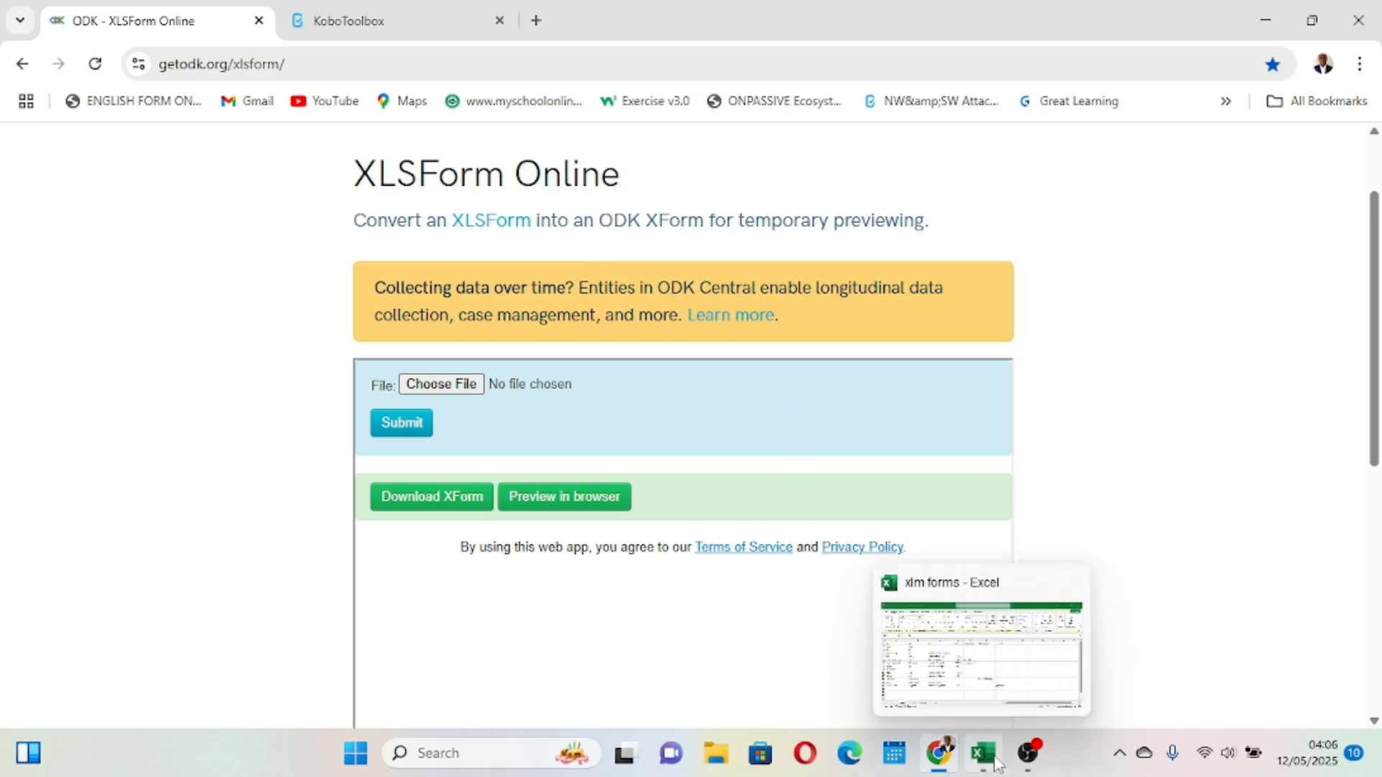
click(974, 673)
scroll(603, 585, down, 2)
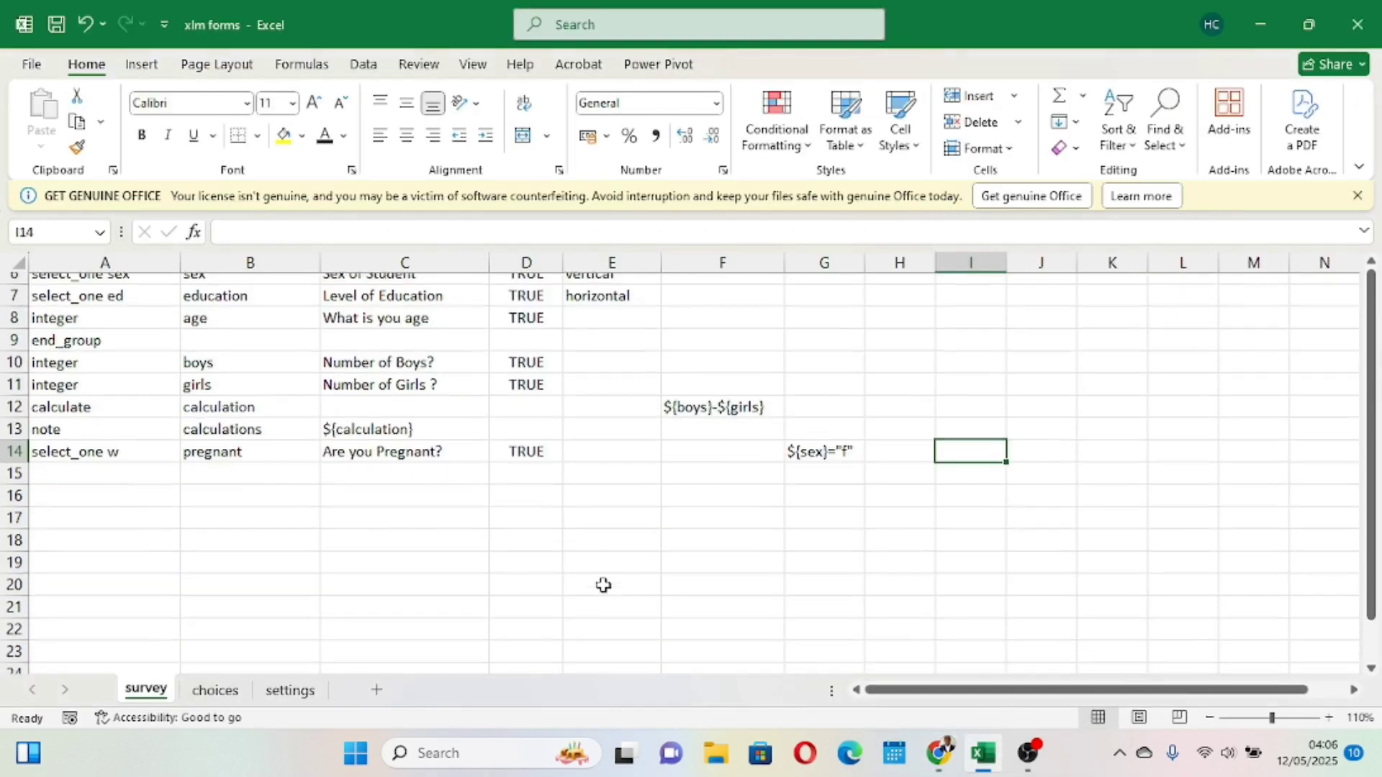
scroll(603, 585, down, 1)
scroll(549, 581, down, 5)
scroll(490, 527, up, 6)
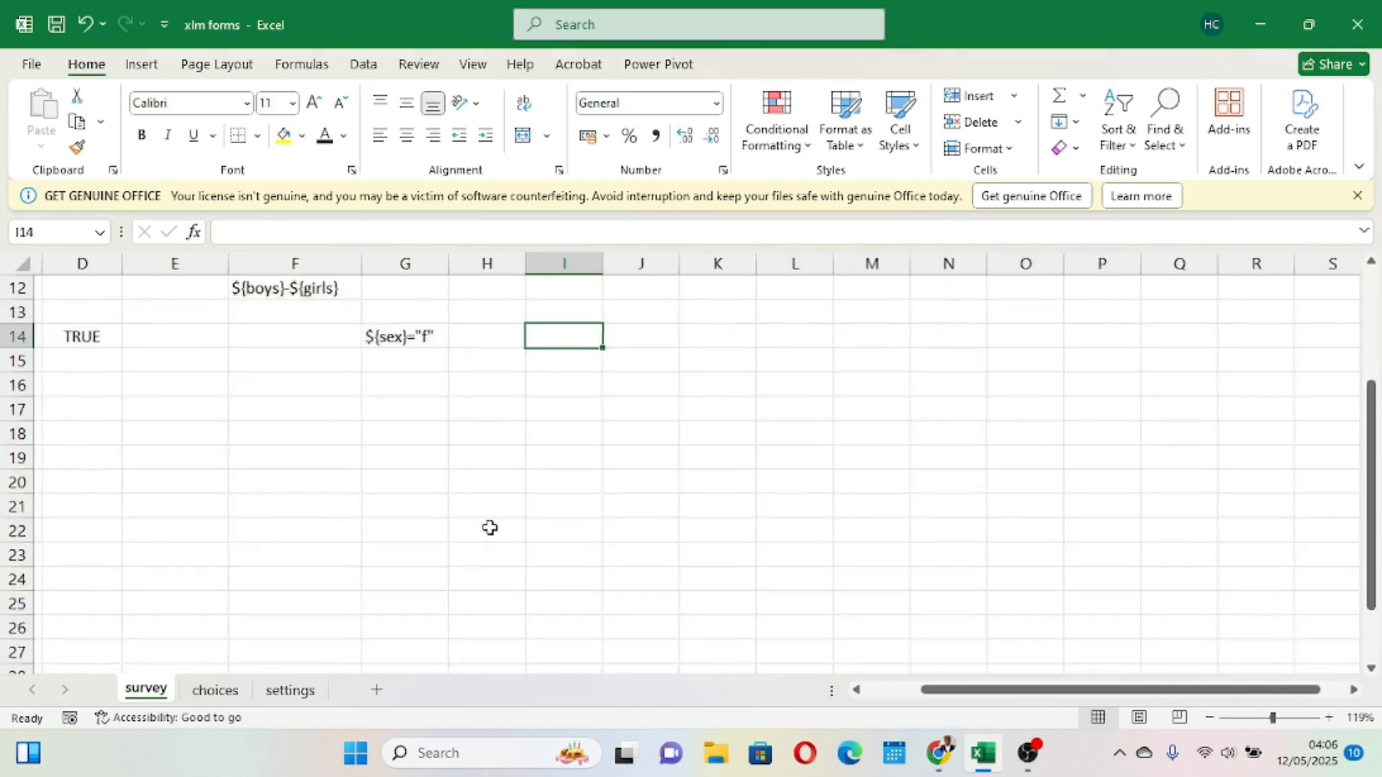
scroll(490, 528, up, 3)
scroll(489, 528, left, 3)
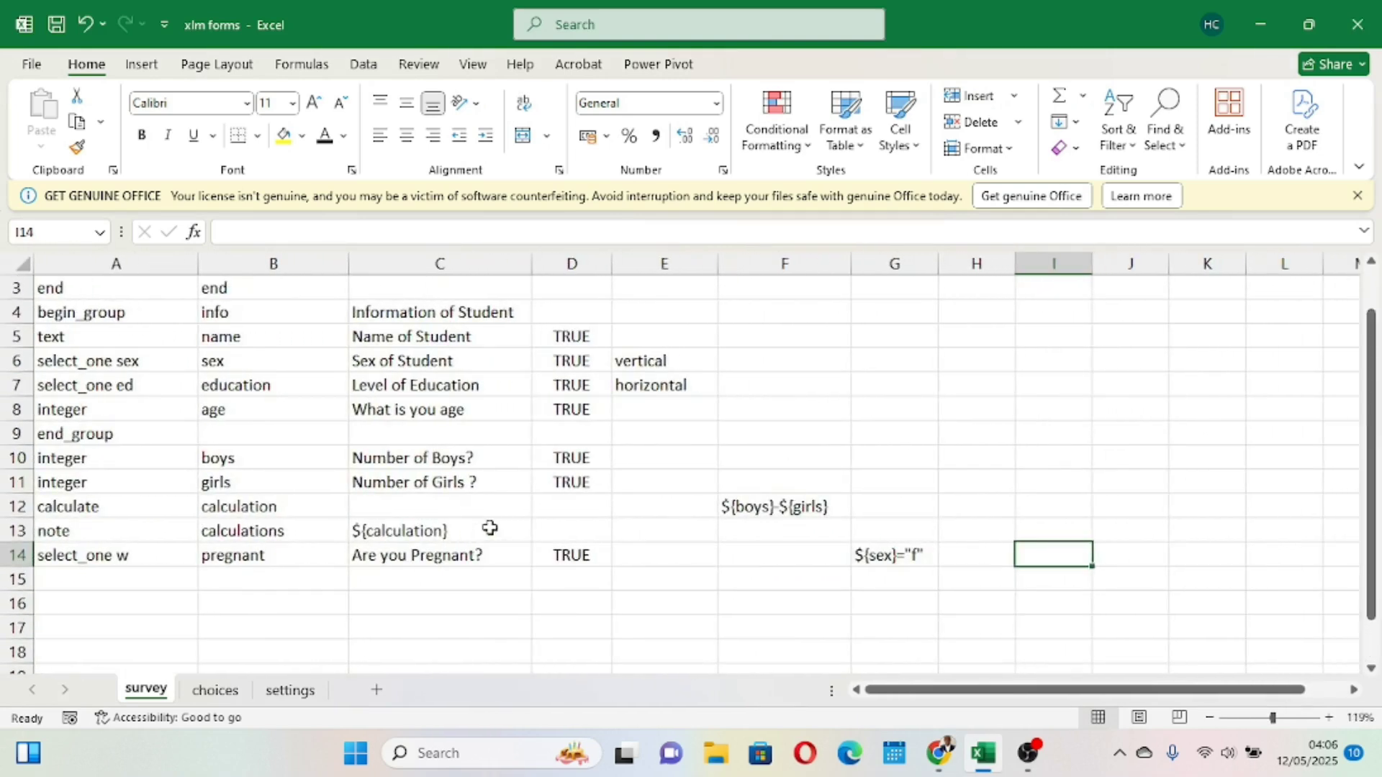
scroll(489, 528, down, 2)
scroll(489, 527, up, 1)
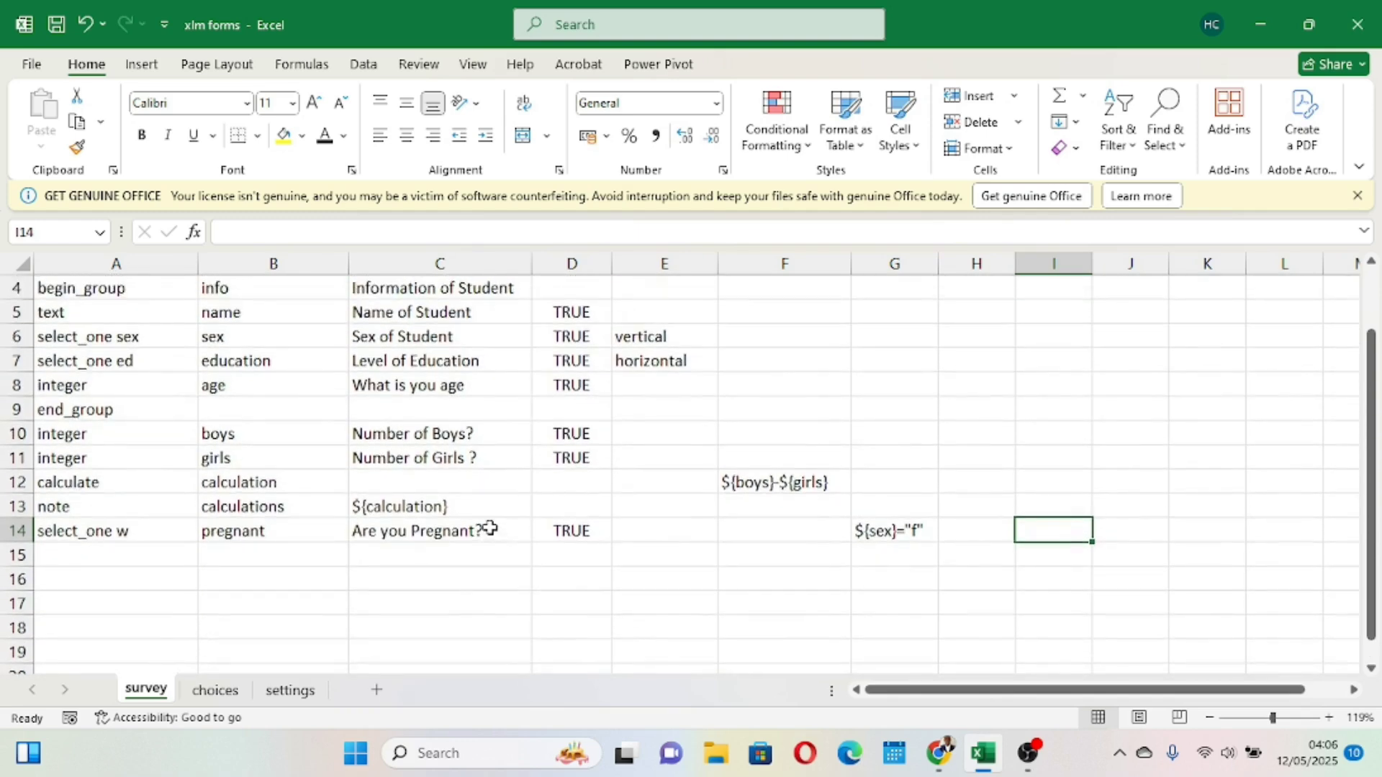